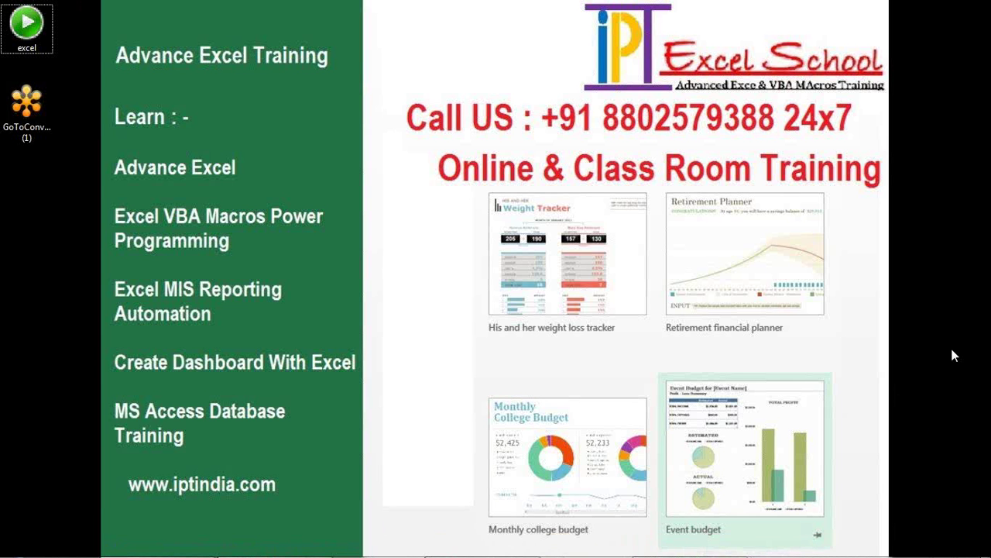
# Open the 'paste special' workbook from the excel folder on the desktop.
pyautogui.doubleClick(26, 27)
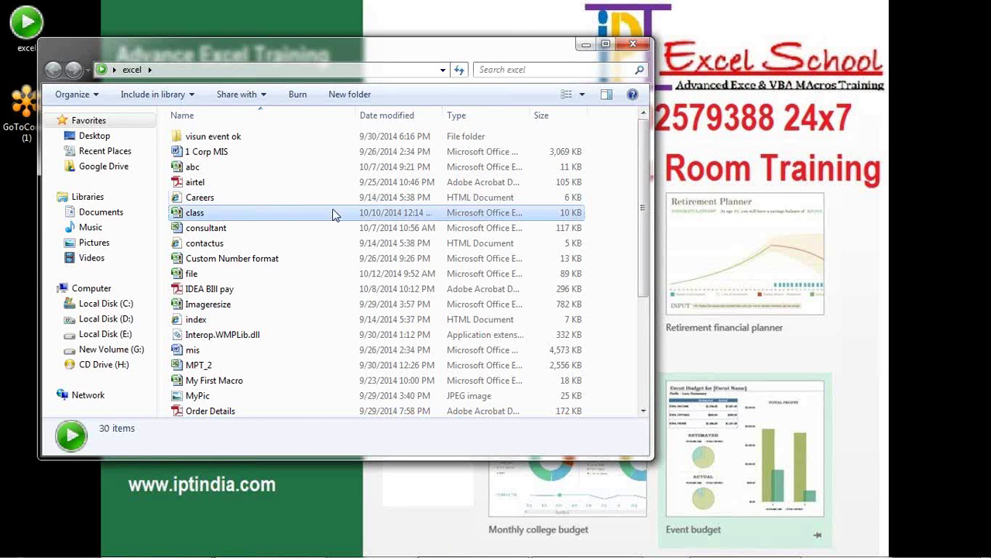
pyautogui.click(333, 213)
pyautogui.press('p')
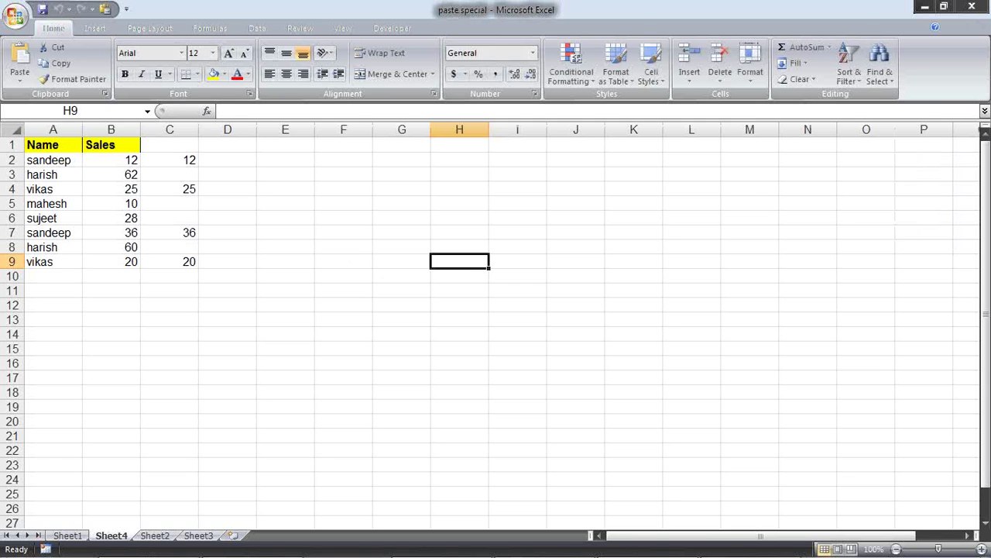
# On Sheet1, delete the linked picture of the table near columns F–G.
pyautogui.click(227, 334)
pyautogui.click(67, 535)
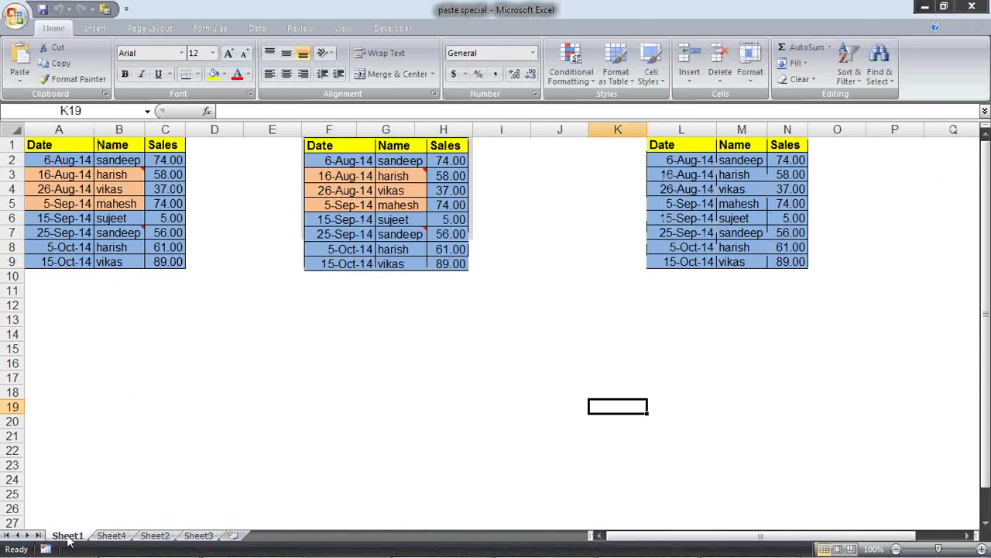
pyautogui.click(262, 364)
pyautogui.click(320, 123)
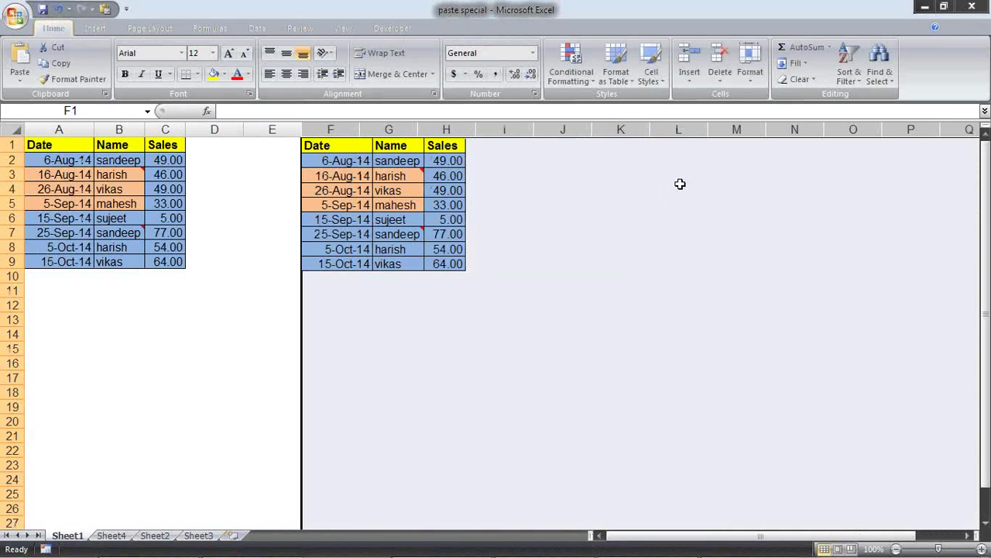
pyautogui.moveTo(329, 128); pyautogui.dragTo(370, 127)
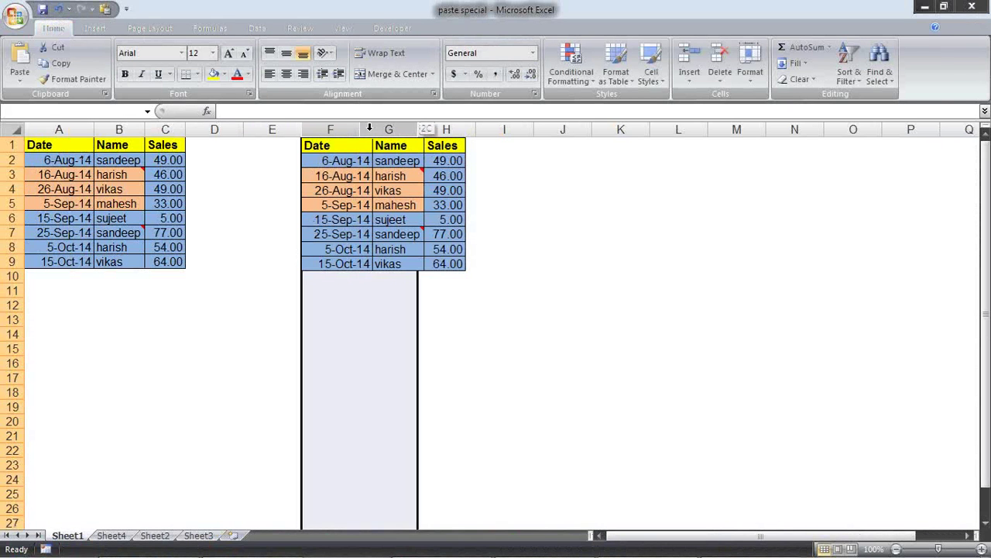
pyautogui.click(364, 211)
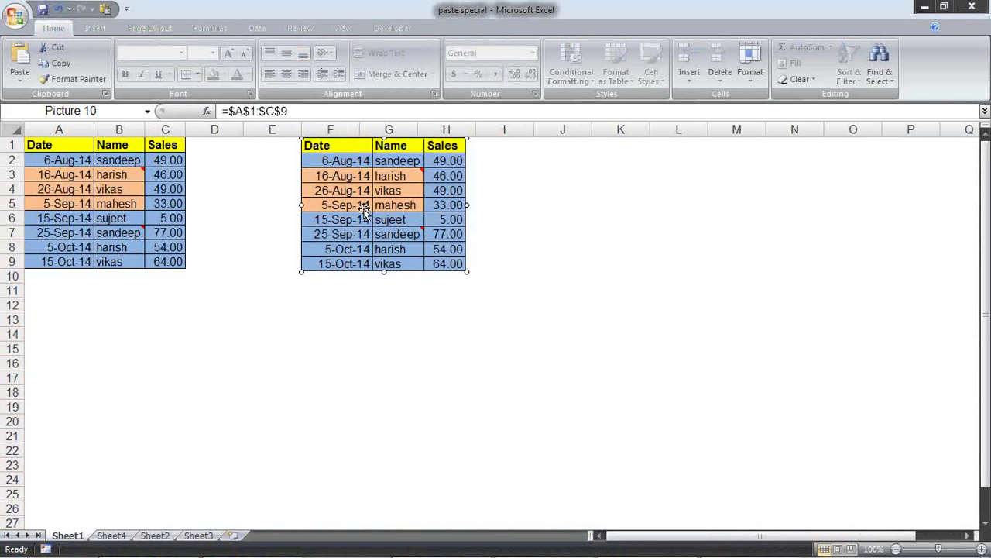
pyautogui.press('Delete')
pyautogui.click(216, 244)
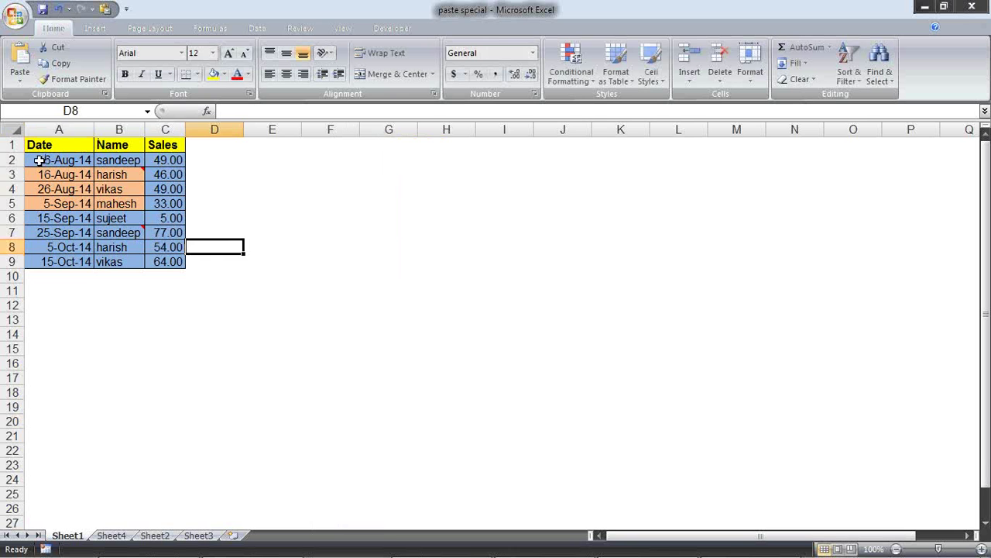
# Fill the table body A2:C9 with grey.
pyautogui.moveTo(39, 160); pyautogui.dragTo(180, 261)
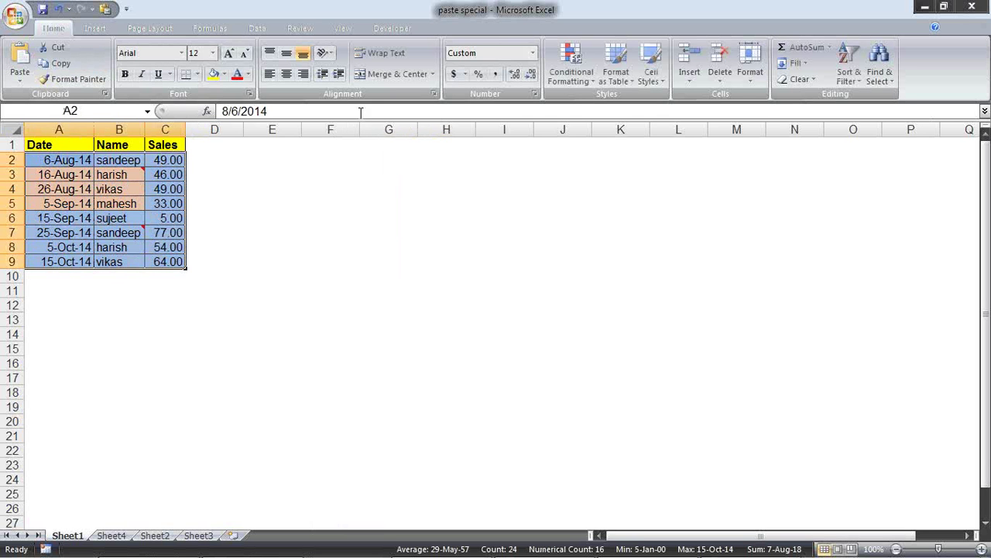
pyautogui.click(224, 74)
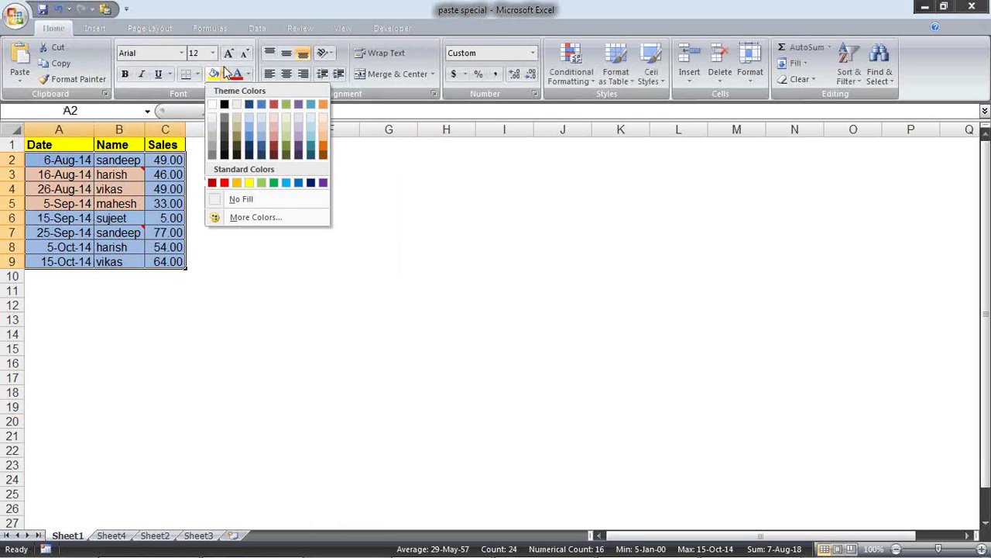
pyautogui.click(208, 121)
pyautogui.click(271, 305)
# Autofit columns A to C and turn on the sheet gridlines.
pyautogui.moveTo(59, 130); pyautogui.dragTo(166, 129)
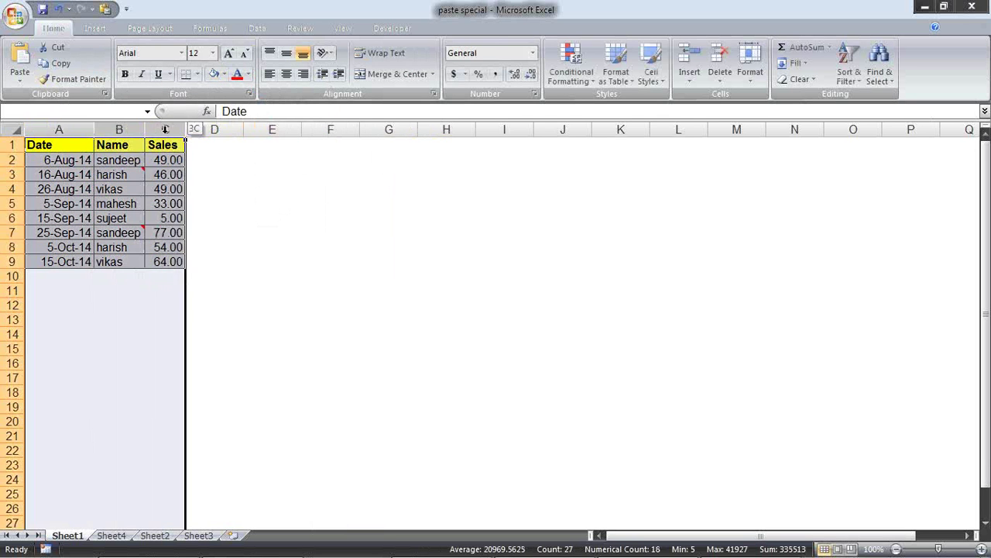
pyautogui.doubleClick(185, 132)
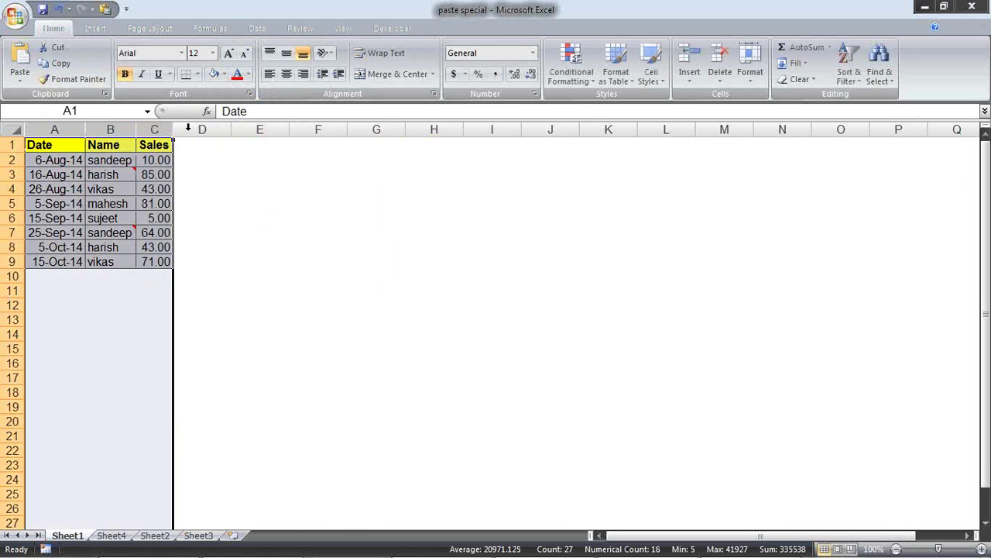
pyautogui.click(343, 29)
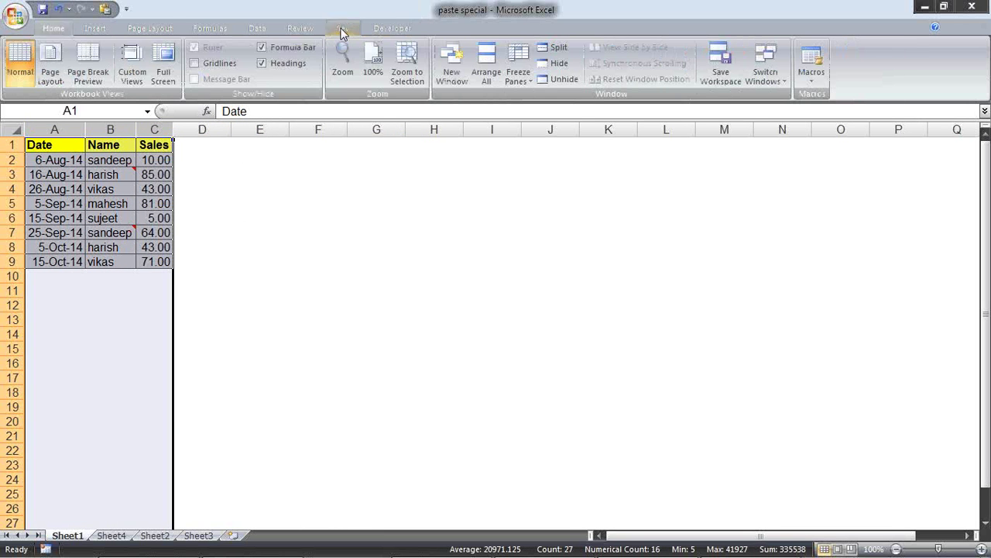
pyautogui.click(224, 63)
pyautogui.click(256, 246)
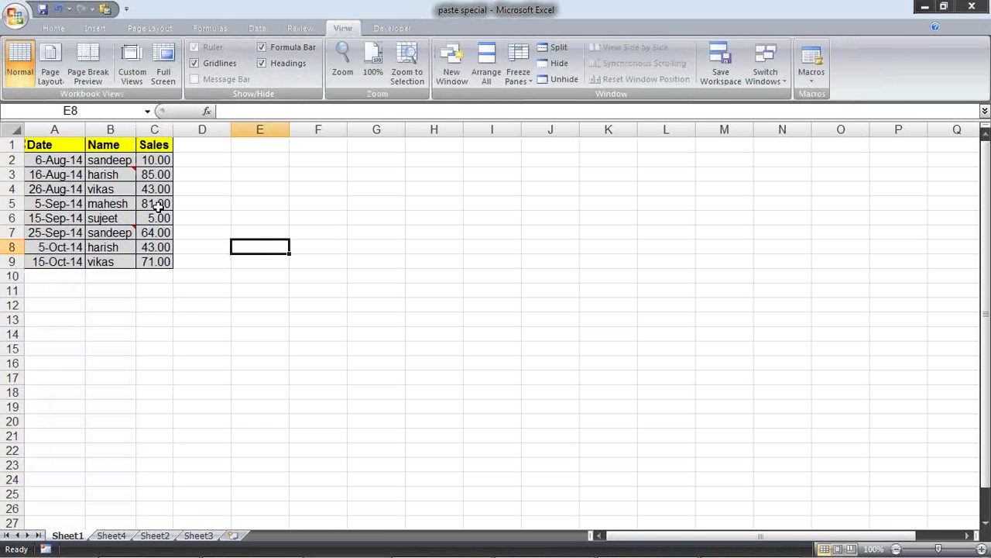
pyautogui.click(54, 161)
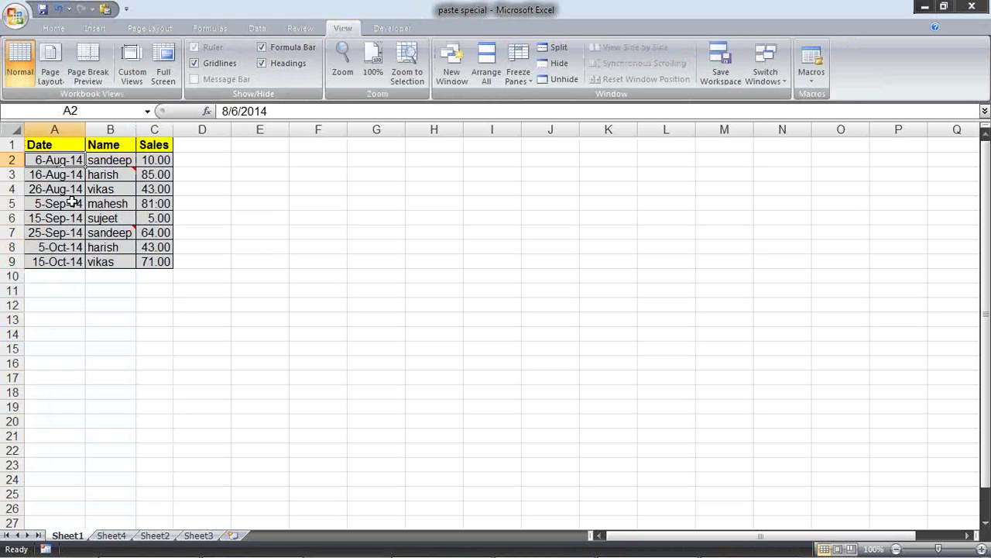
pyautogui.click(122, 170)
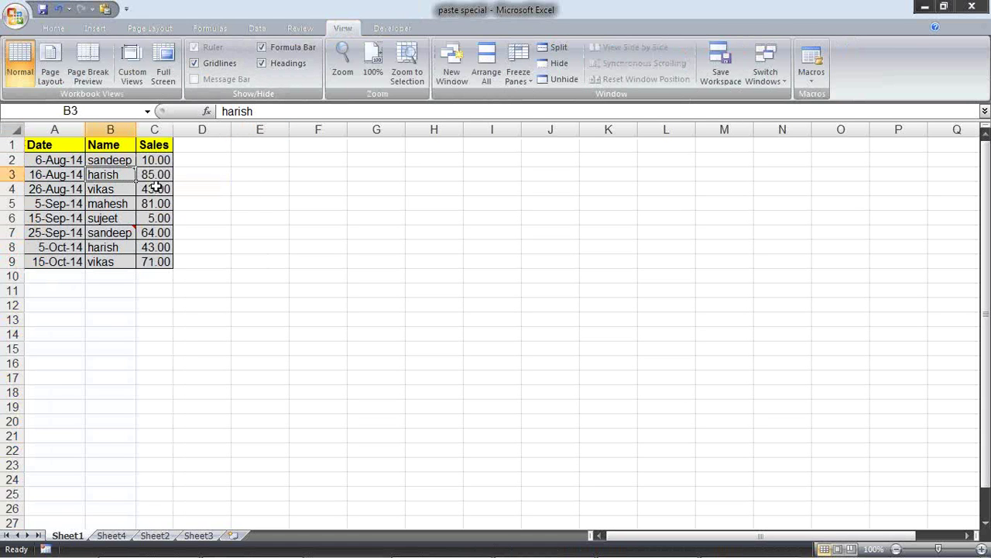
pyautogui.click(156, 187)
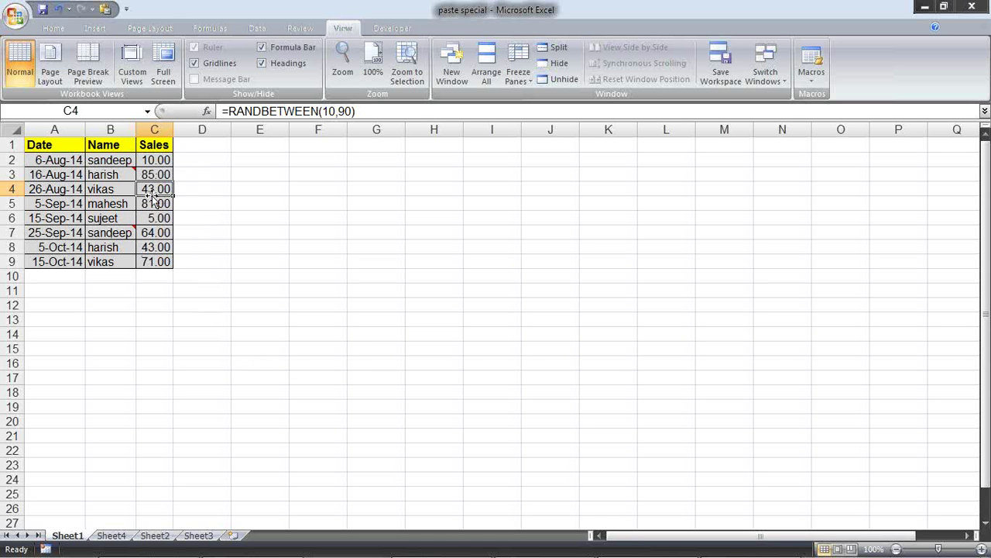
pyautogui.doubleClick(155, 190)
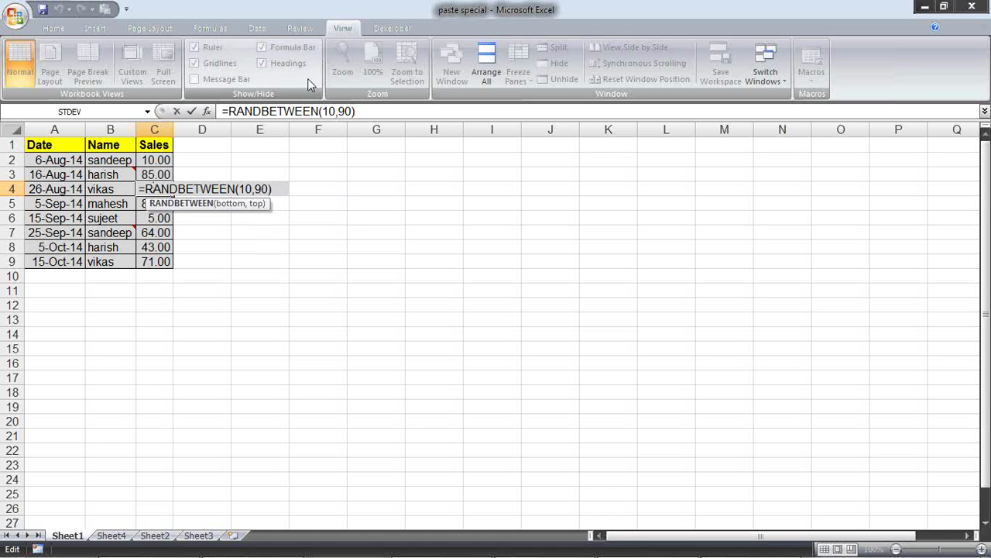
pyautogui.click(327, 174)
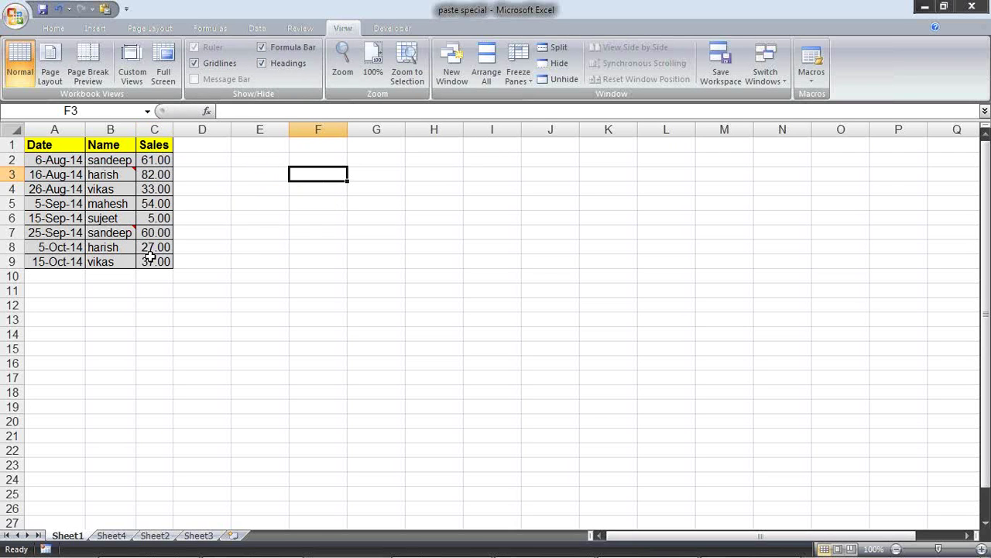
pyautogui.click(167, 191)
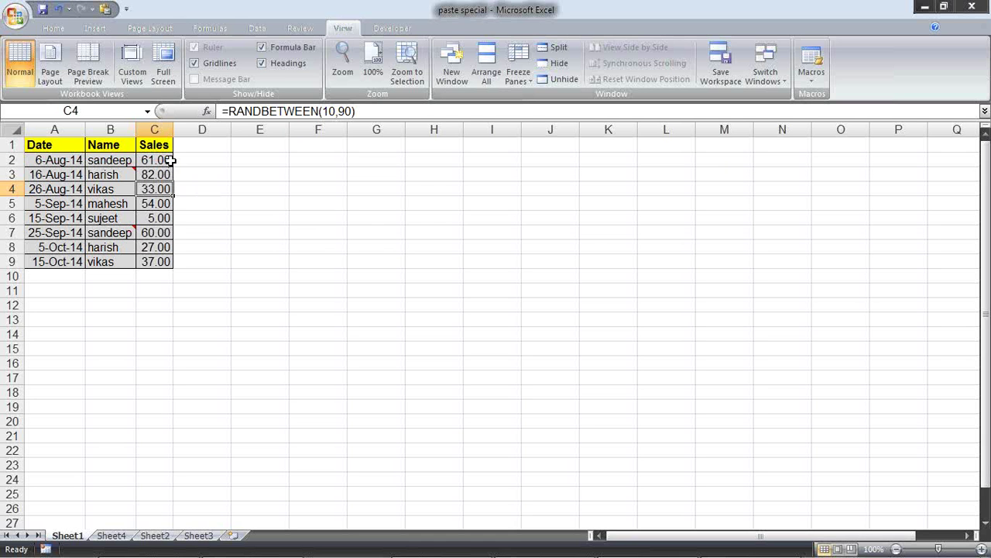
# Copy the Date/Name/Sales table A1:C9.
pyautogui.click(171, 161)
pyautogui.click(58, 146)
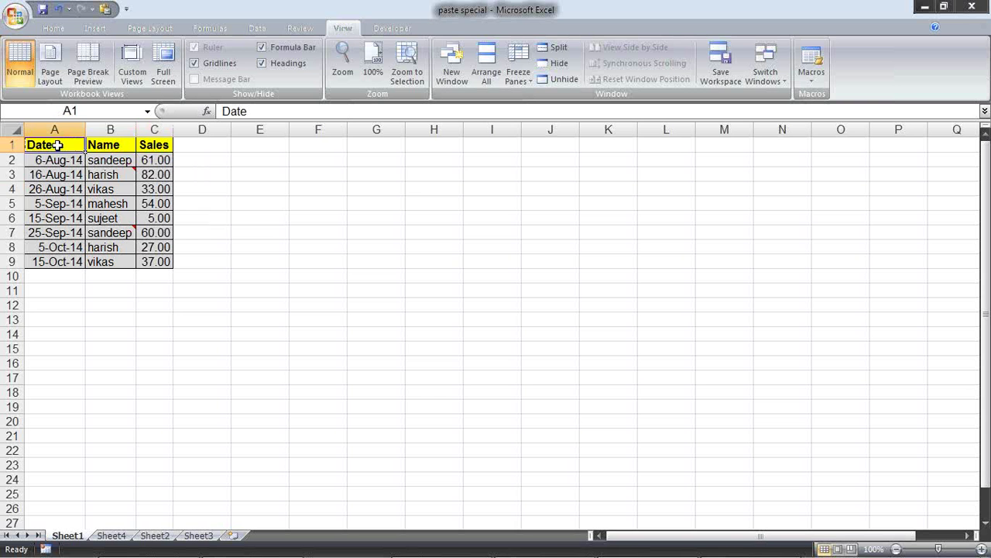
pyautogui.moveTo(58, 145); pyautogui.dragTo(159, 262)
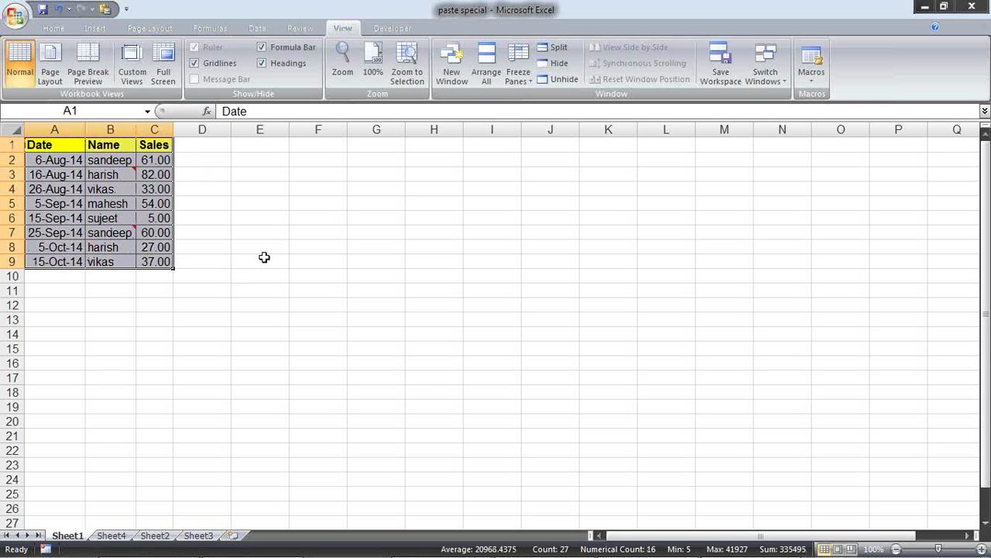
pyautogui.hotkey('ctrl', 'c')
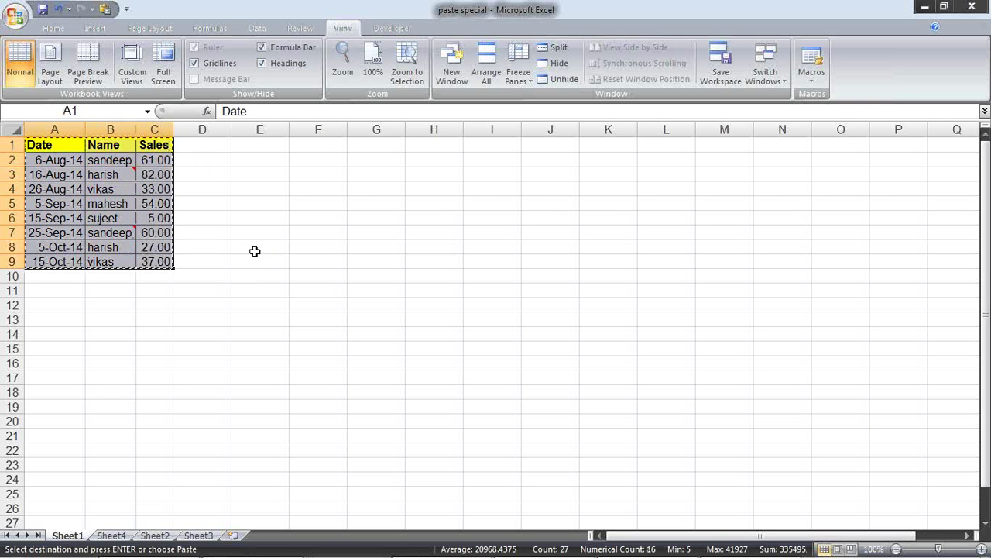
pyautogui.moveTo(28, 146); pyautogui.dragTo(155, 262)
pyautogui.rightClick(61, 147)
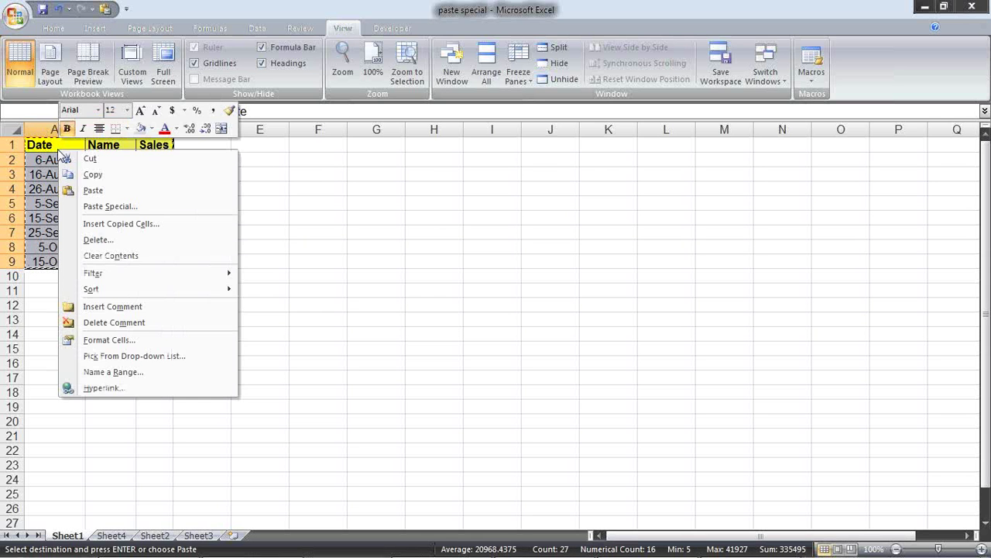
pyautogui.click(111, 174)
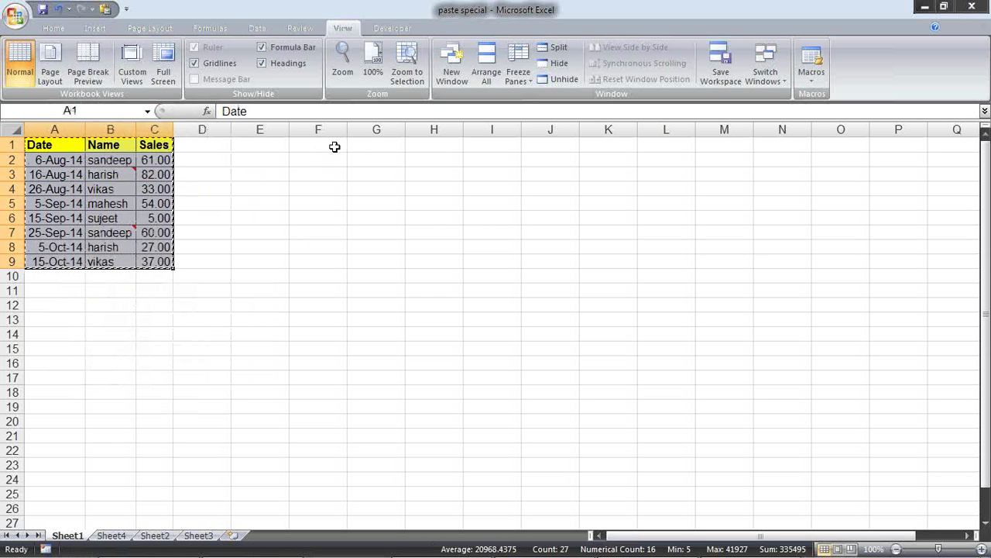
# Paste the table at G1 using Paste Special with Values only.
pyautogui.click(372, 142)
pyautogui.rightClick(373, 143)
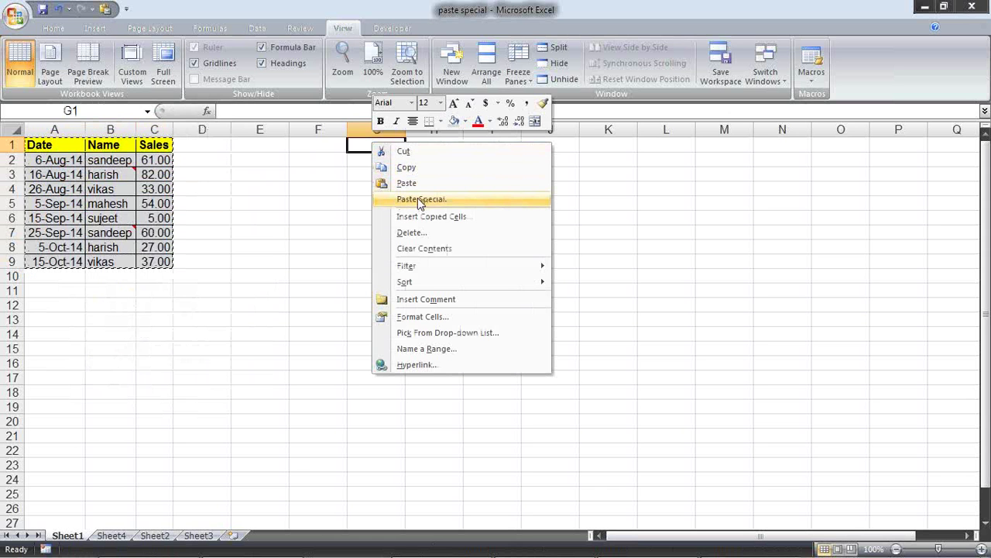
pyautogui.click(402, 201)
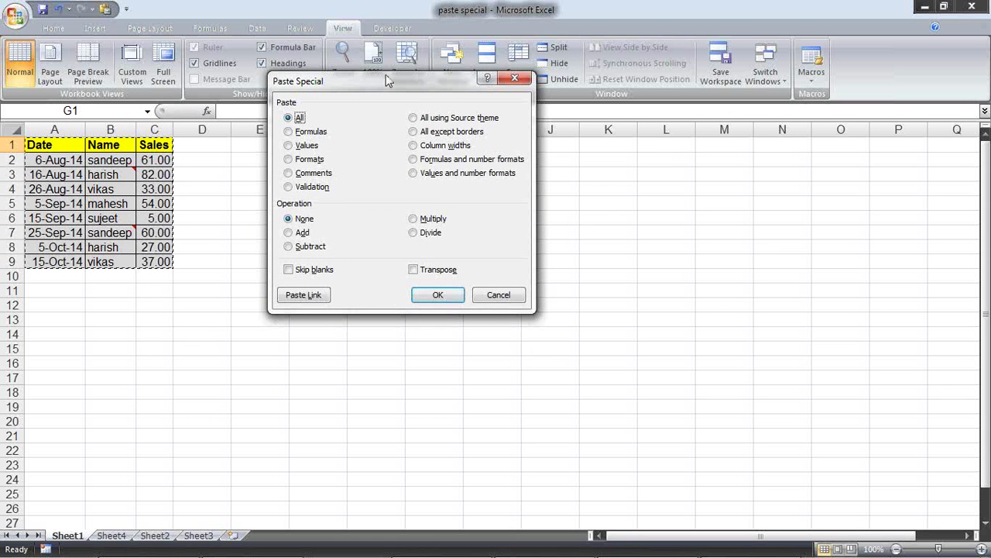
pyautogui.moveTo(390, 81); pyautogui.dragTo(453, 135)
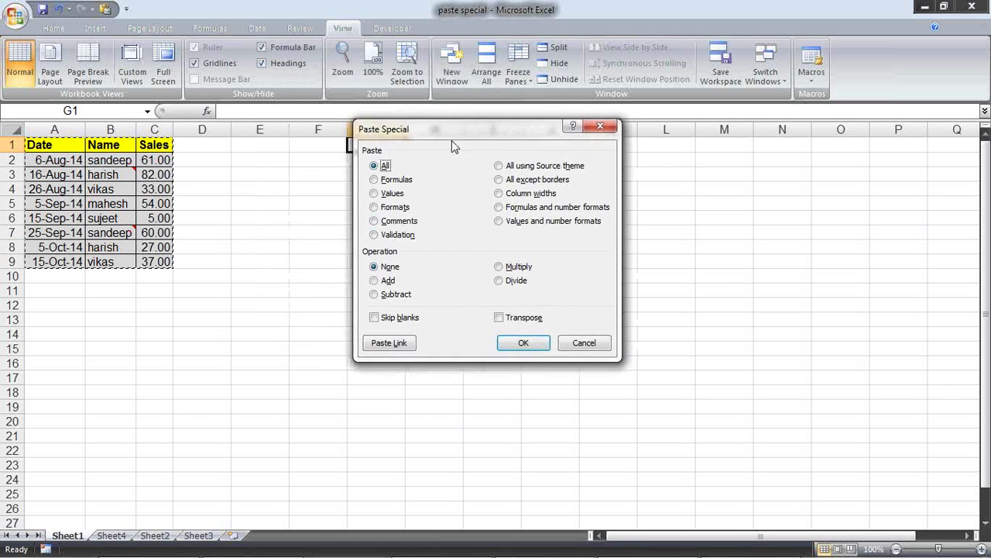
pyautogui.click(388, 194)
pyautogui.click(524, 342)
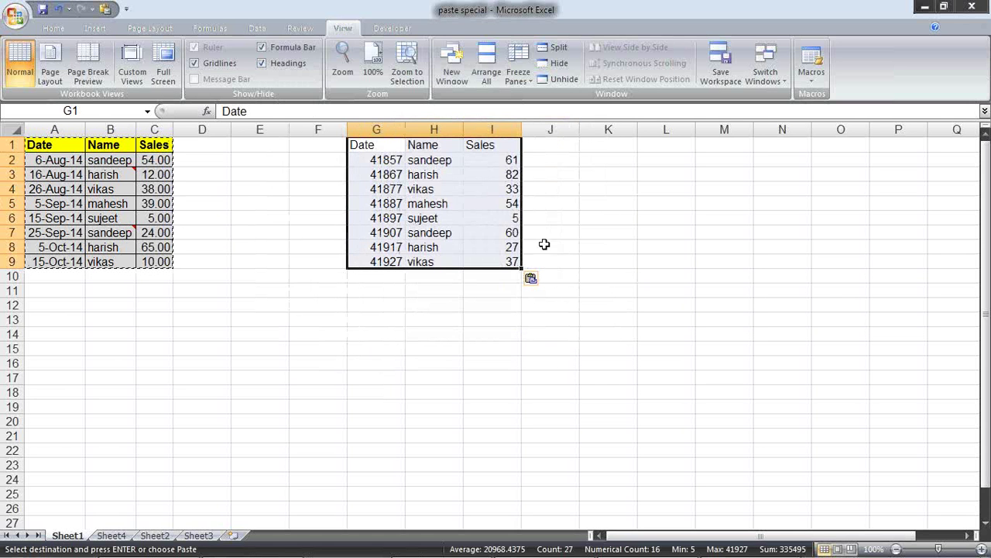
pyautogui.click(504, 162)
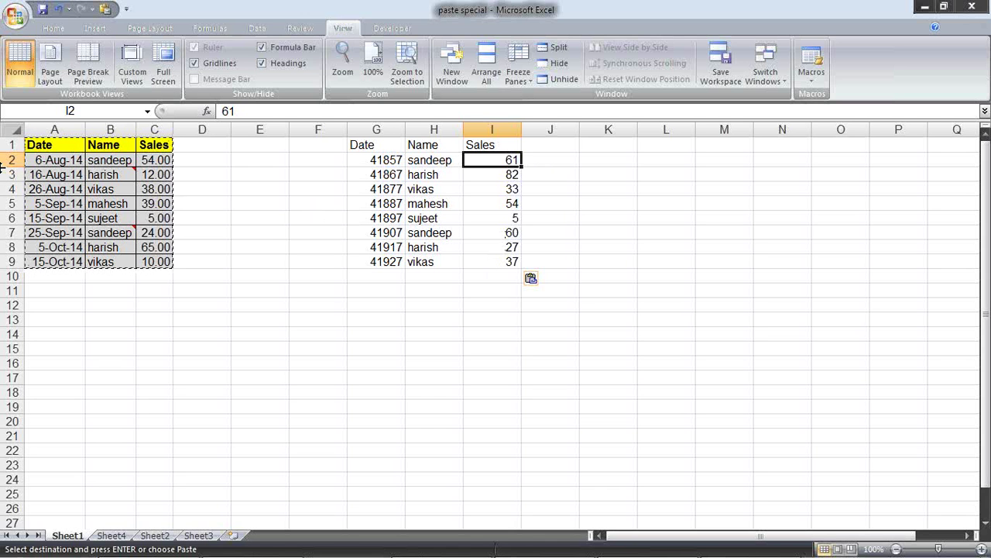
pyautogui.click(393, 186)
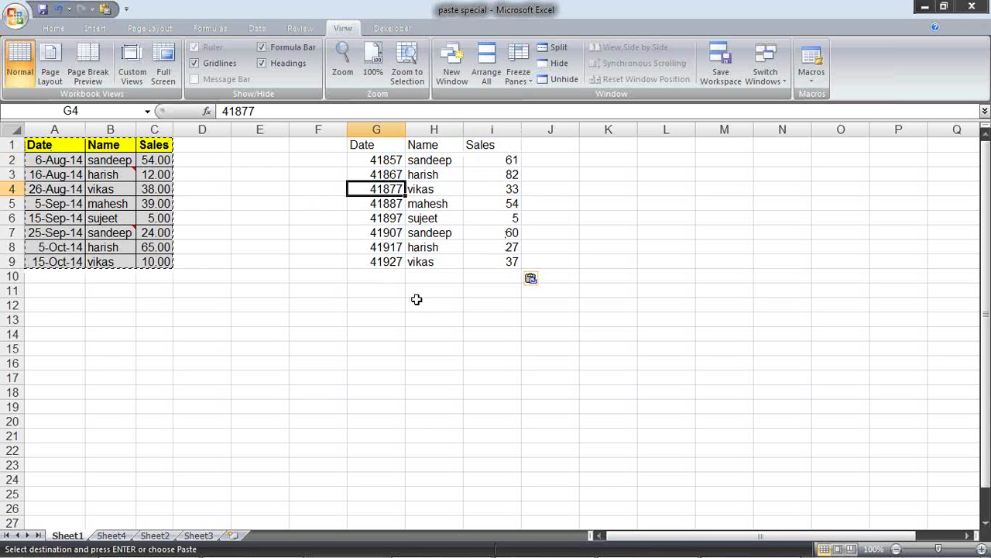
pyautogui.press('Escape')
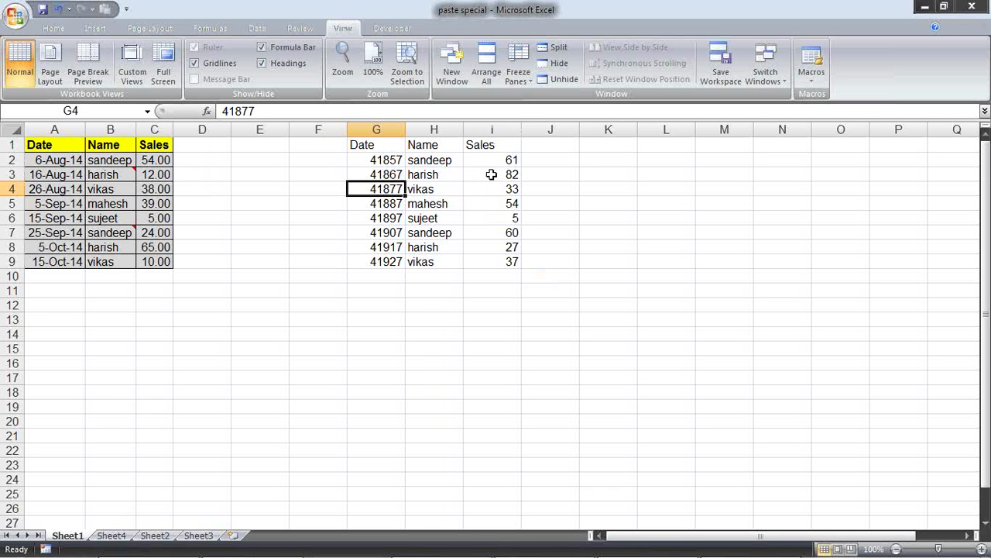
pyautogui.click(491, 174)
pyautogui.click(493, 160)
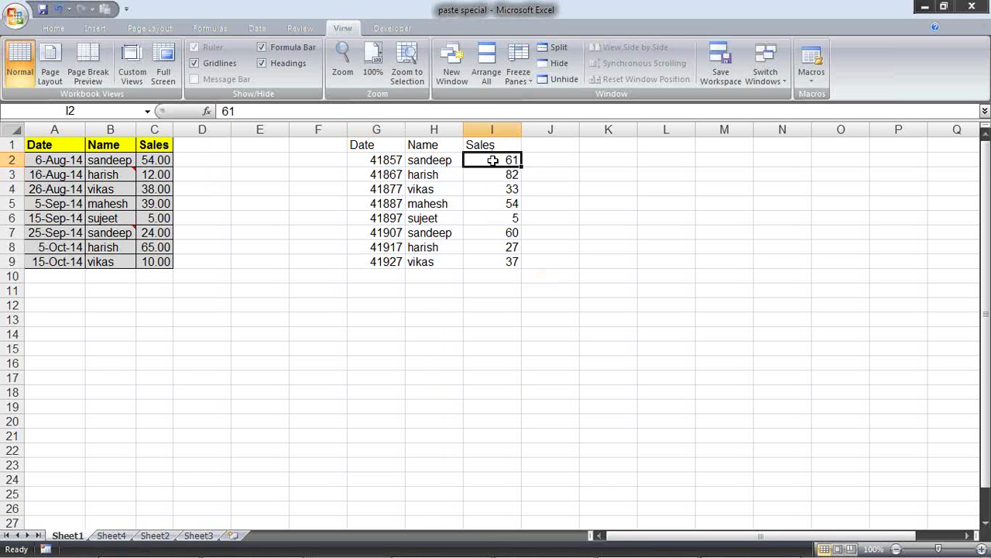
pyautogui.moveTo(493, 160); pyautogui.dragTo(484, 261)
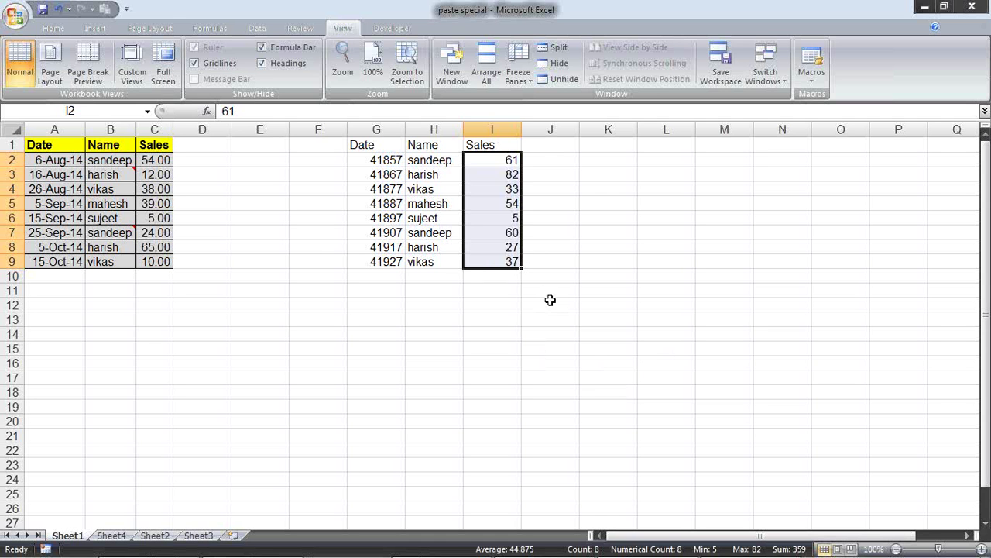
pyautogui.click(374, 173)
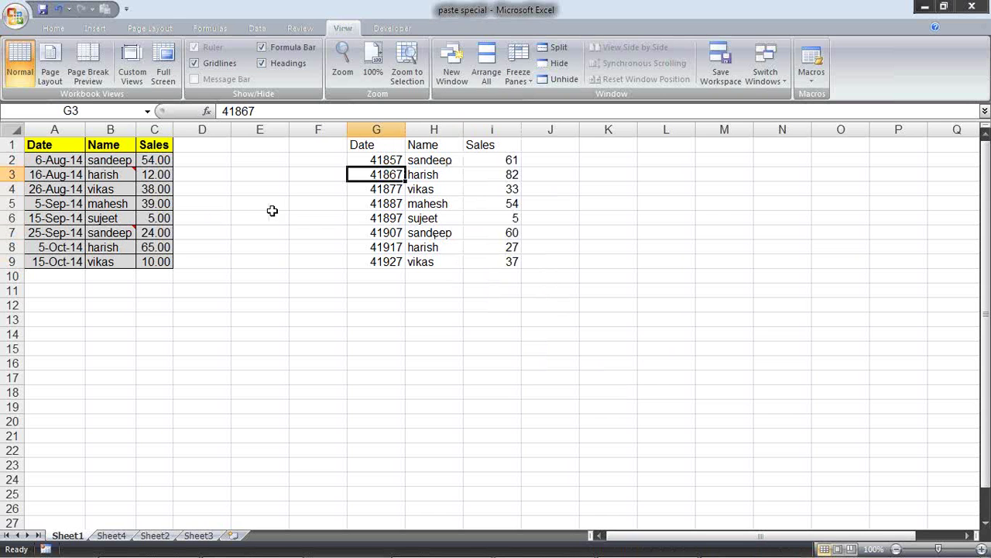
pyautogui.click(515, 173)
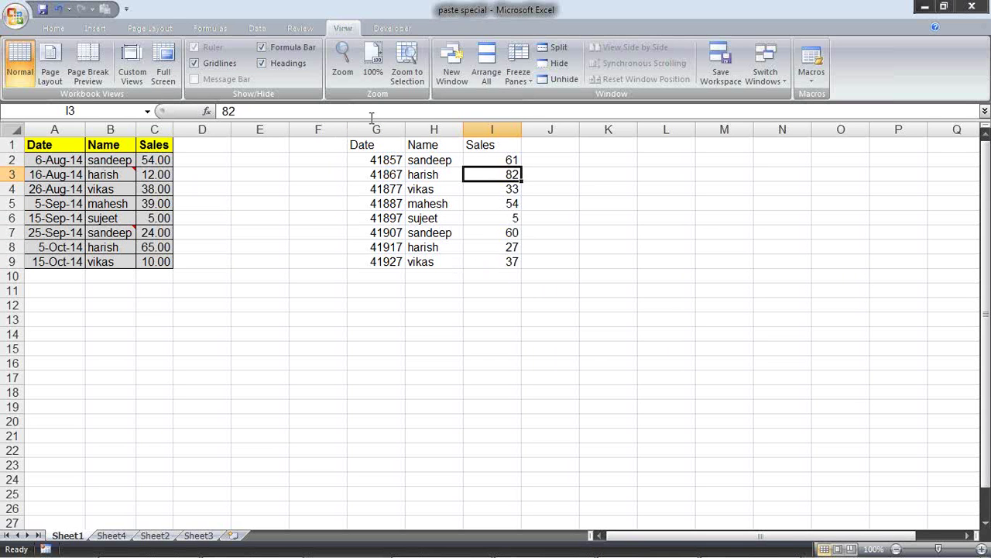
pyautogui.moveTo(376, 129); pyautogui.dragTo(608, 129)
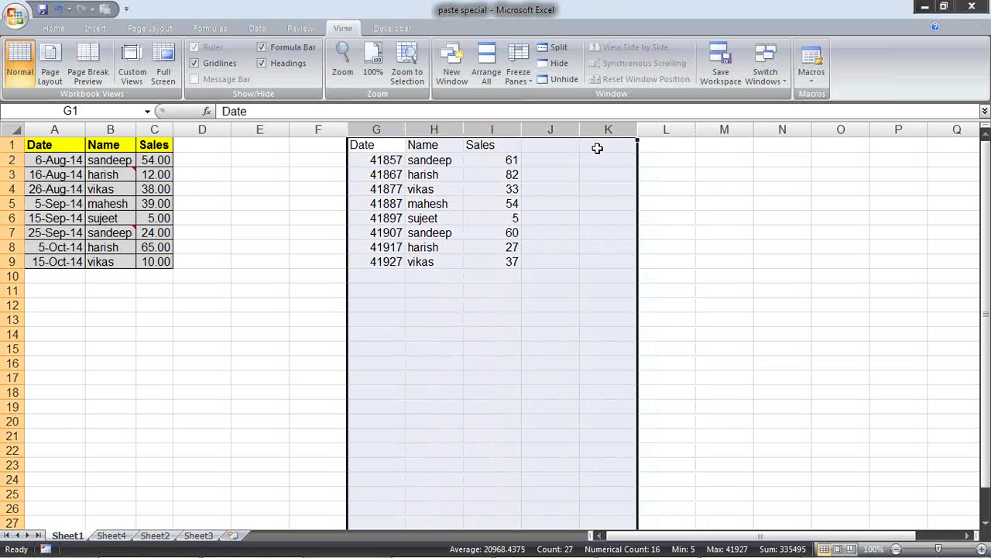
# Clear columns G–K, then paste A1:C9 into G1 as Values and number formats.
pyautogui.hotkey('alt', 'e')
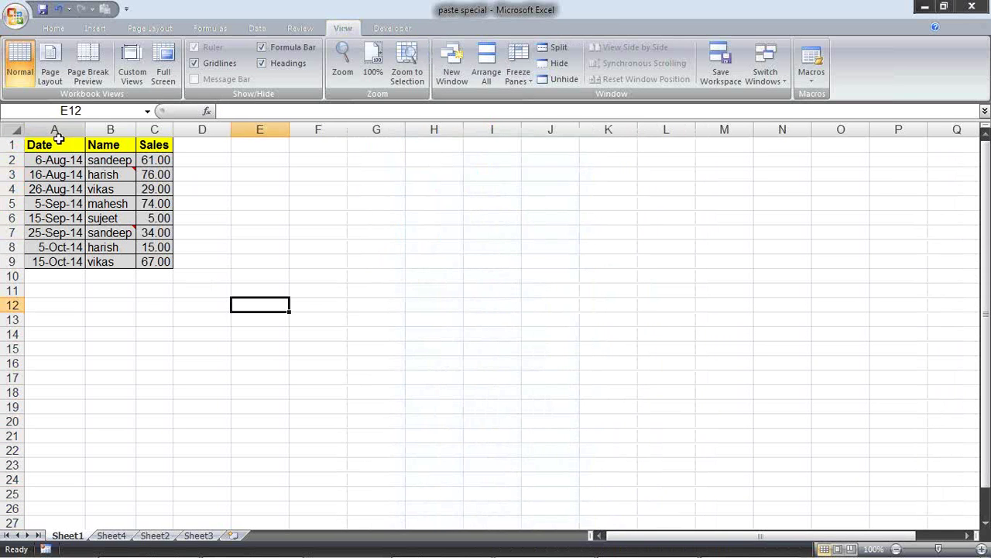
pyautogui.moveTo(54, 145); pyautogui.dragTo(155, 261)
pyautogui.hotkey('ctrl', 'c')
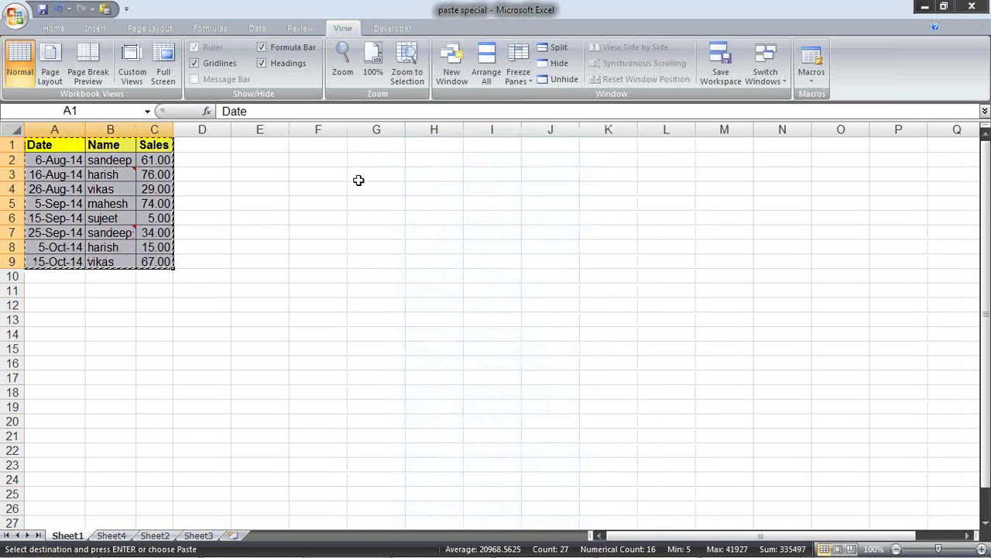
pyautogui.rightClick(350, 144)
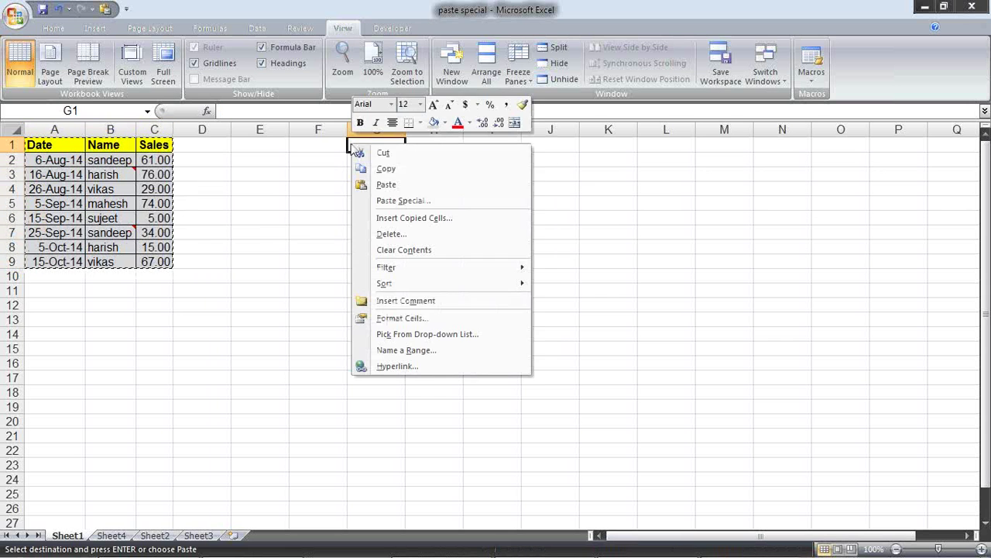
pyautogui.click(382, 200)
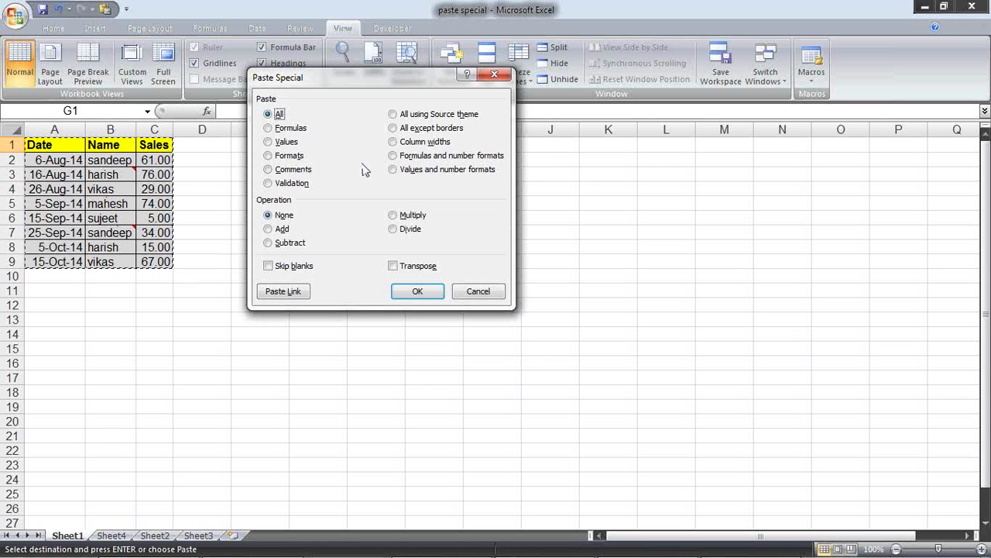
pyautogui.click(426, 171)
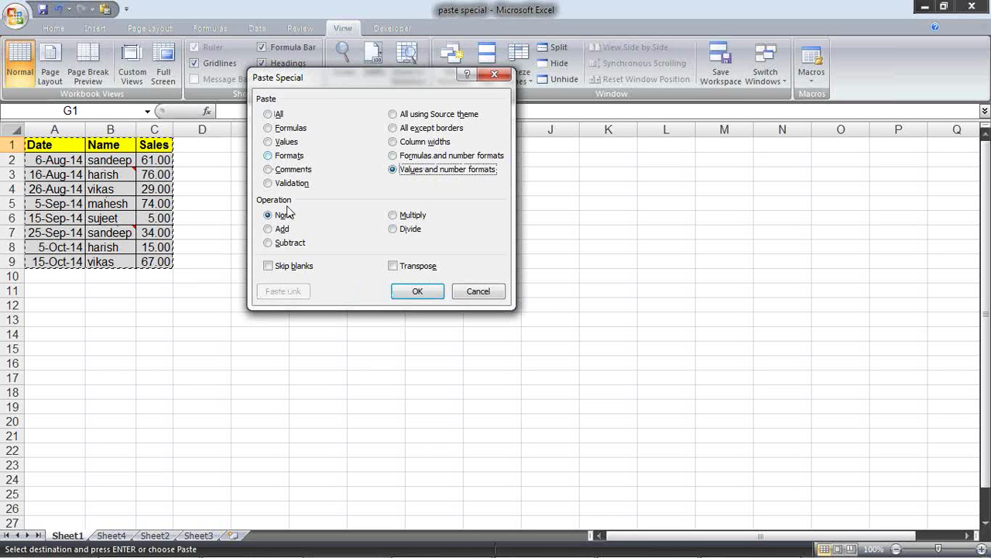
pyautogui.click(433, 291)
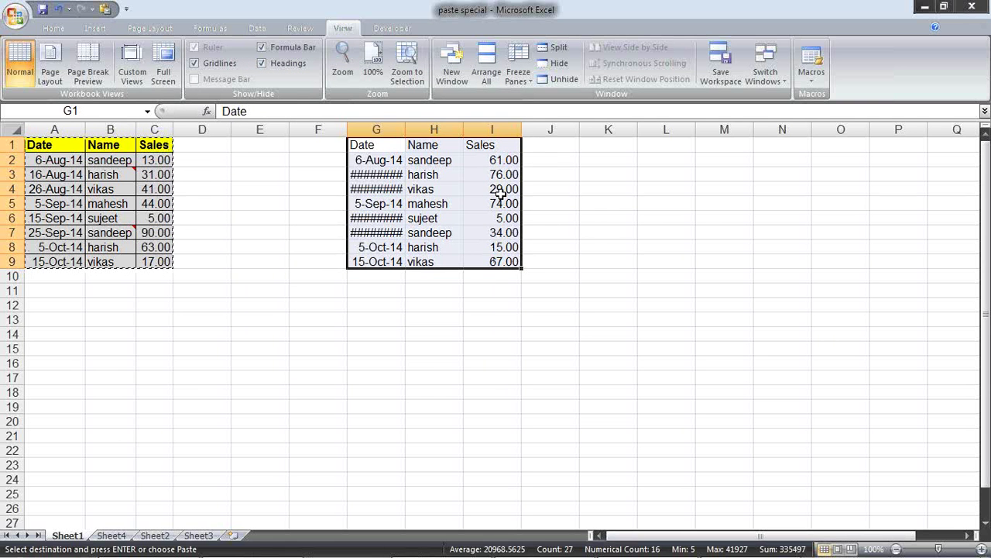
pyautogui.click(496, 192)
pyautogui.click(62, 28)
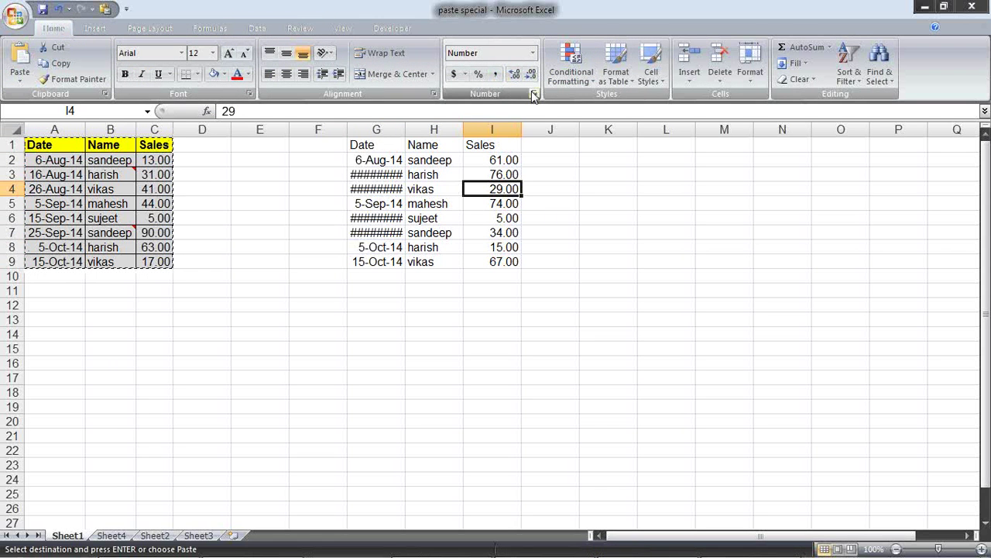
pyautogui.click(533, 94)
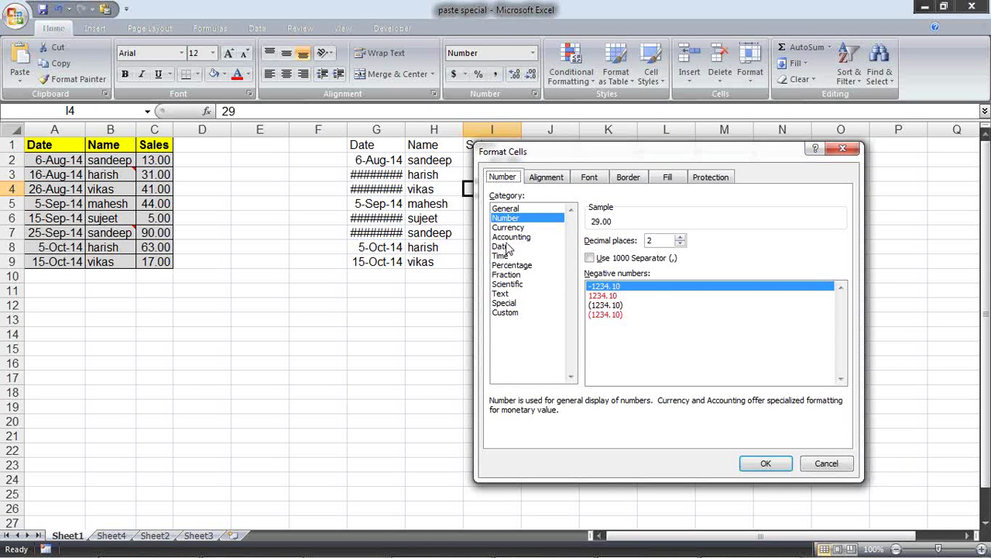
pyautogui.click(503, 246)
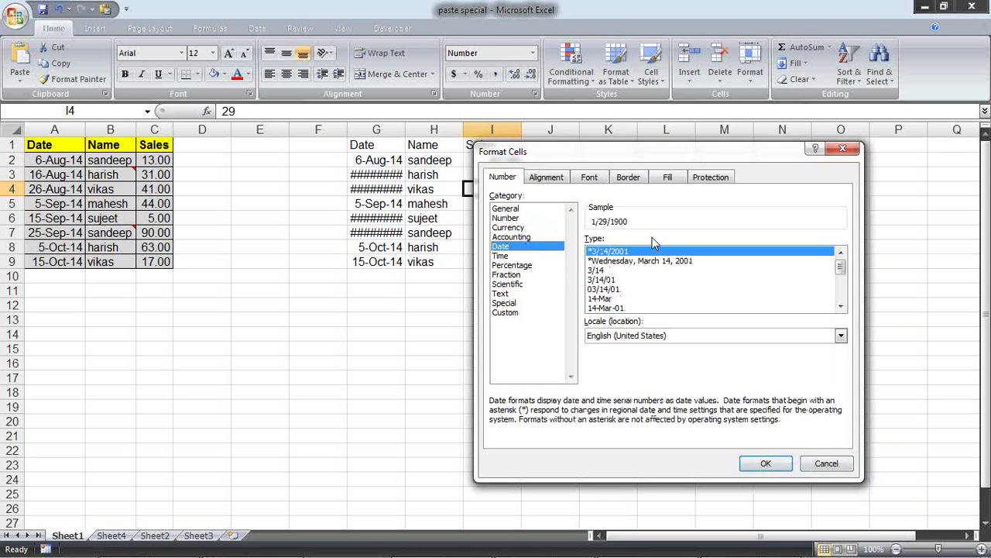
pyautogui.click(813, 467)
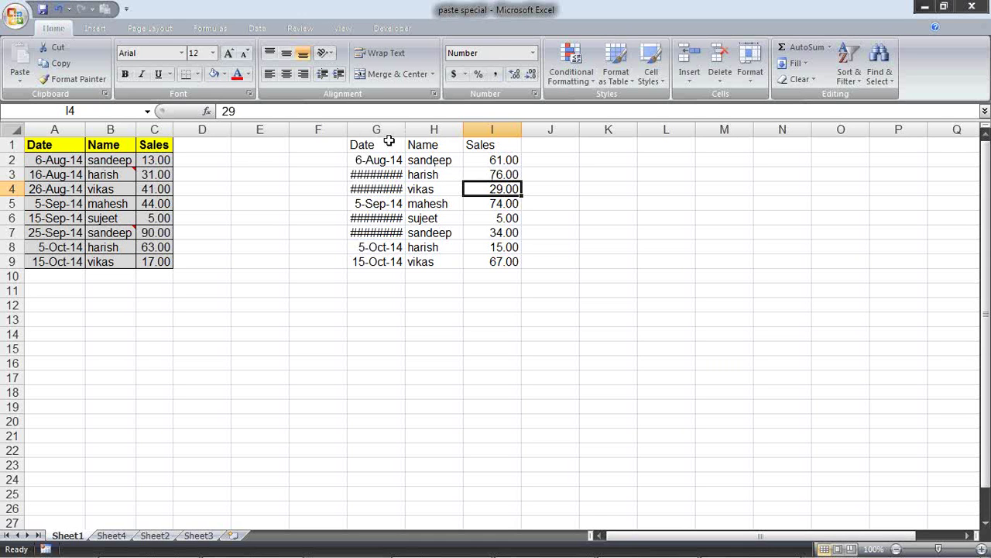
pyautogui.click(378, 160)
# Resize column G by dragging its header border, then select the source table A1:C9.
pyautogui.click(383, 205)
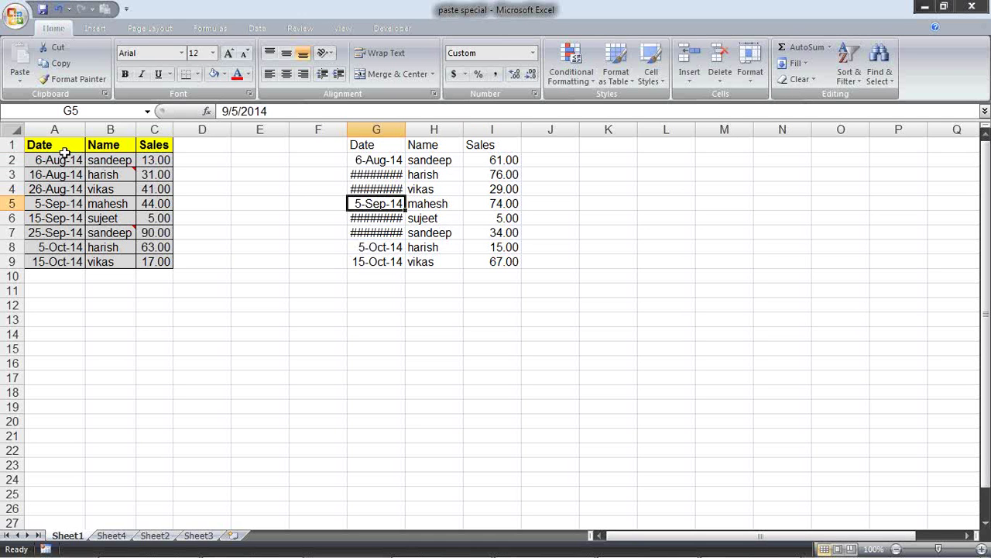
pyautogui.moveTo(407, 130)
pyautogui.mouseDown()
pyautogui.moveTo(417, 129)
pyautogui.moveTo(398, 127)
pyautogui.mouseUp()
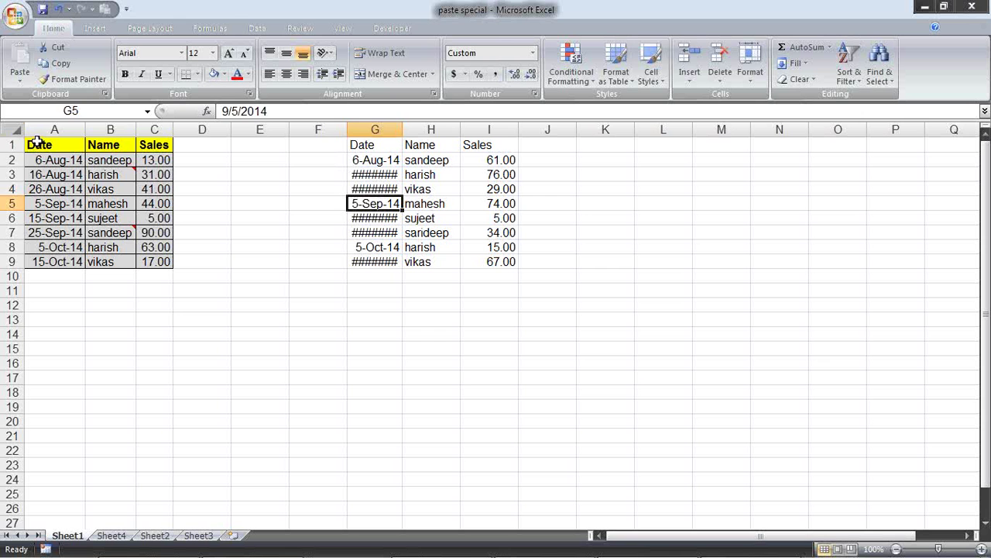
pyautogui.moveTo(37, 143); pyautogui.dragTo(153, 267)
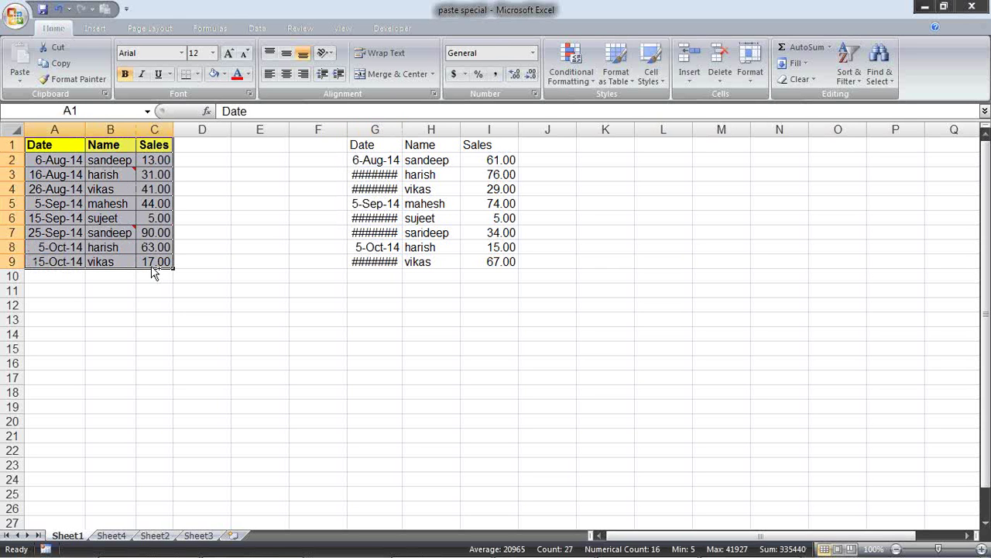
# Copy A1:C9 and paste only its column widths onto columns G–I.
pyautogui.hotkey('ctrl', 'c')
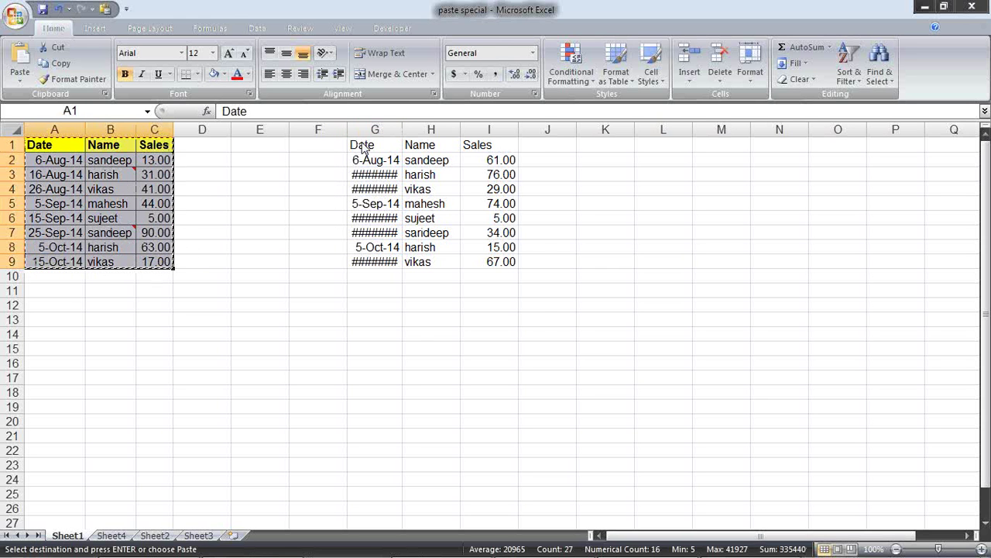
pyautogui.rightClick(364, 149)
pyautogui.click(392, 202)
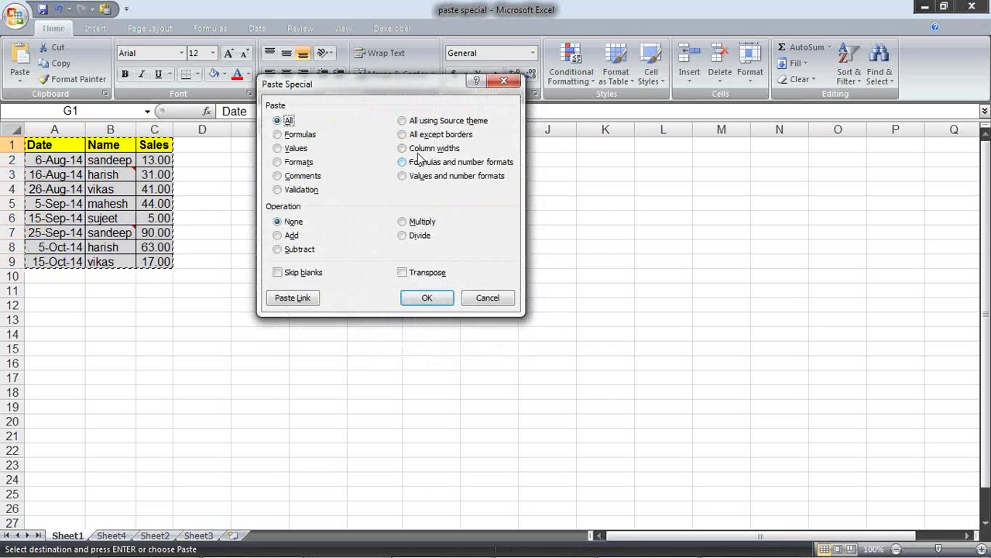
pyautogui.click(447, 150)
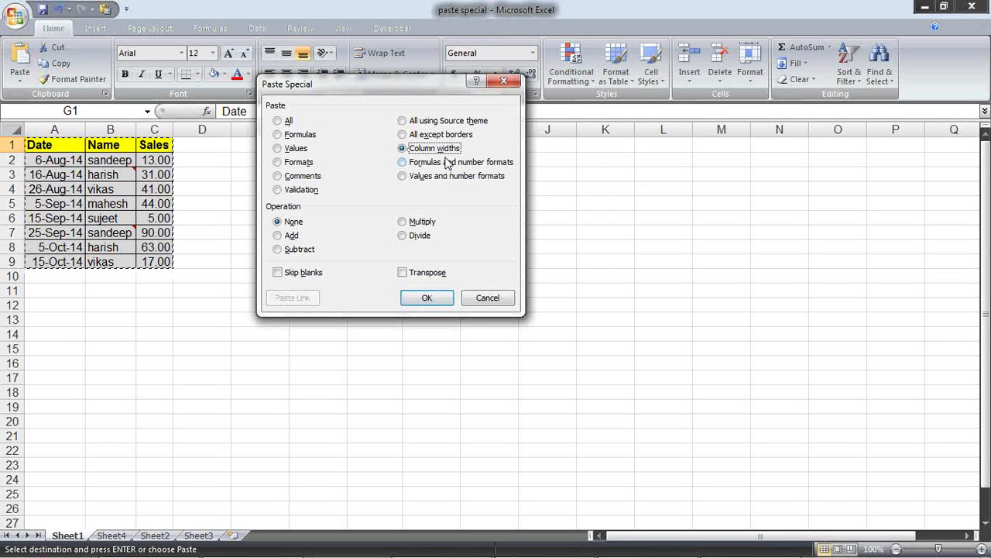
pyautogui.click(428, 299)
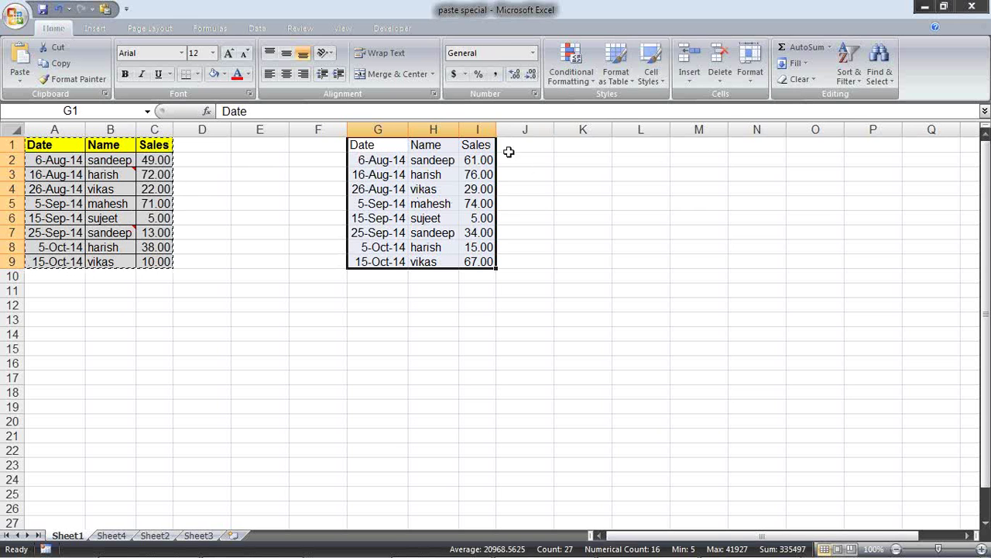
# Paste the table into K1:M9 with All except borders, then autofit column K.
pyautogui.rightClick(571, 147)
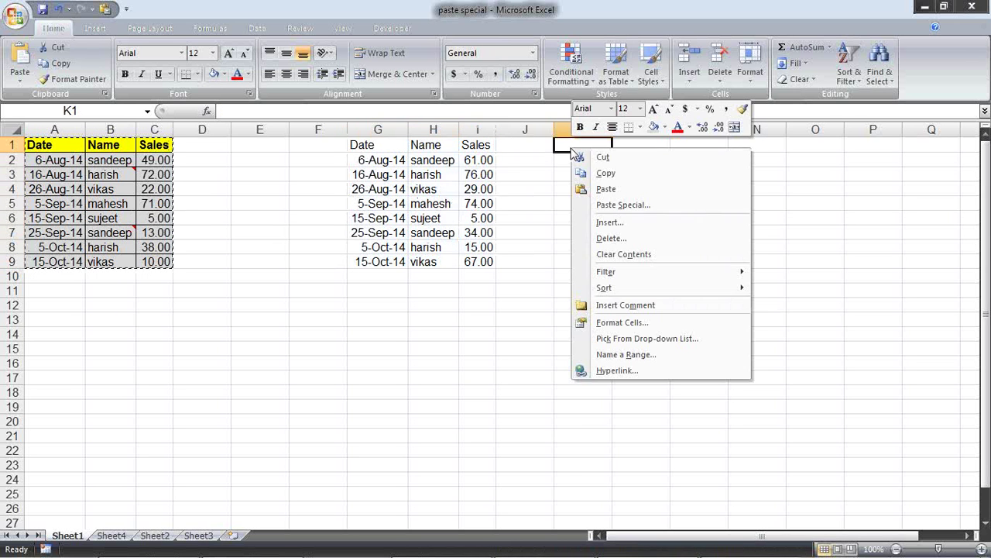
pyautogui.click(601, 208)
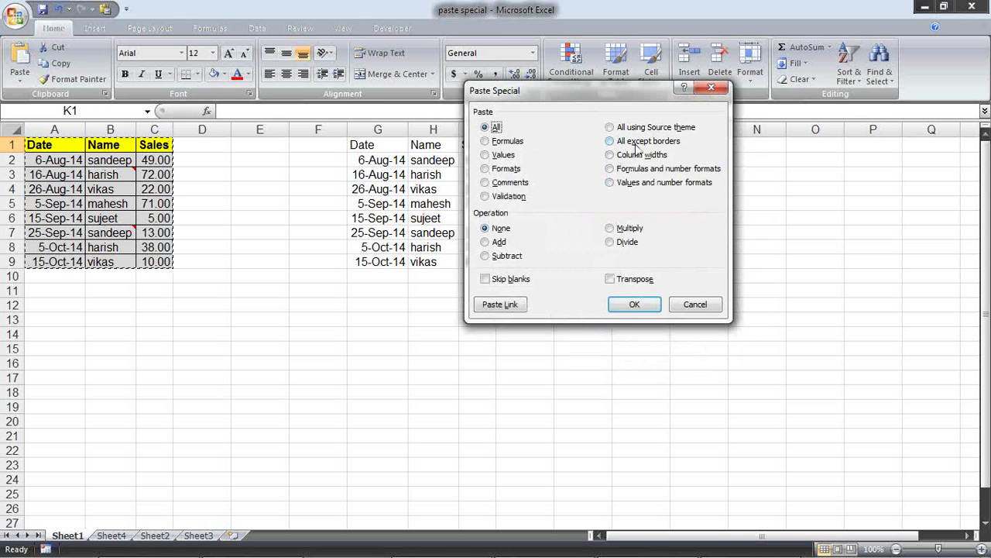
pyautogui.click(635, 146)
pyautogui.click(632, 304)
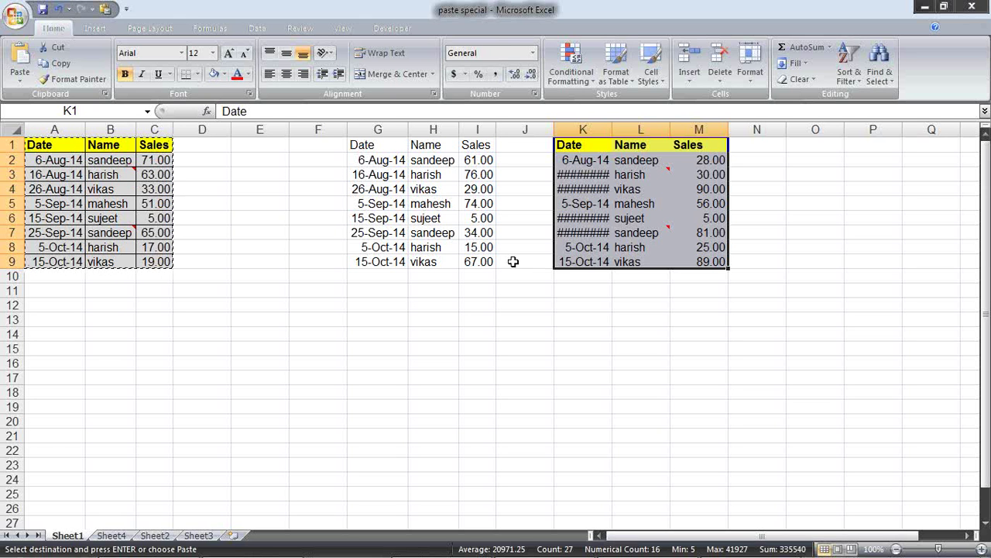
pyautogui.doubleClick(609, 134)
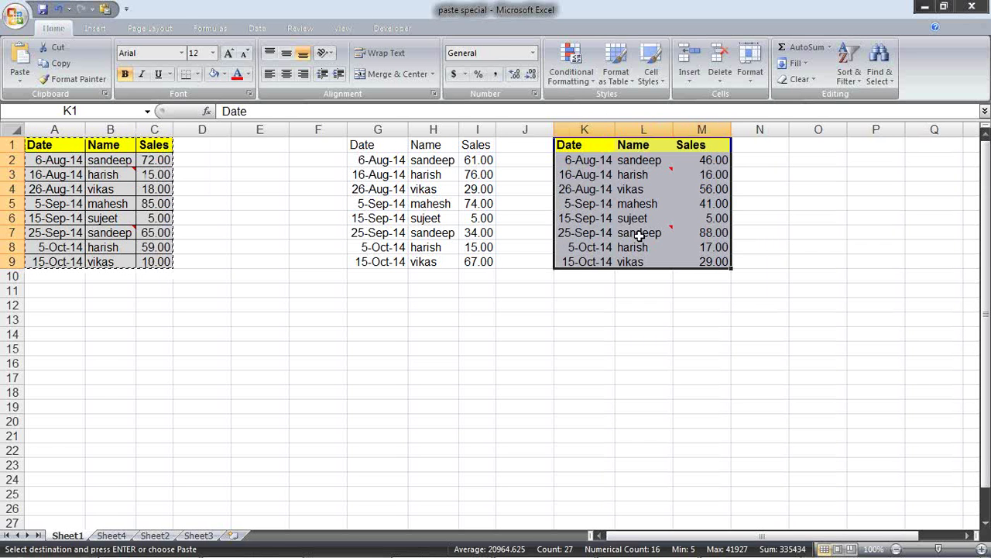
# Re-enter I4 to recalculate: K–M Sales change while G–I stays 61, 76, 29.
pyautogui.click(623, 304)
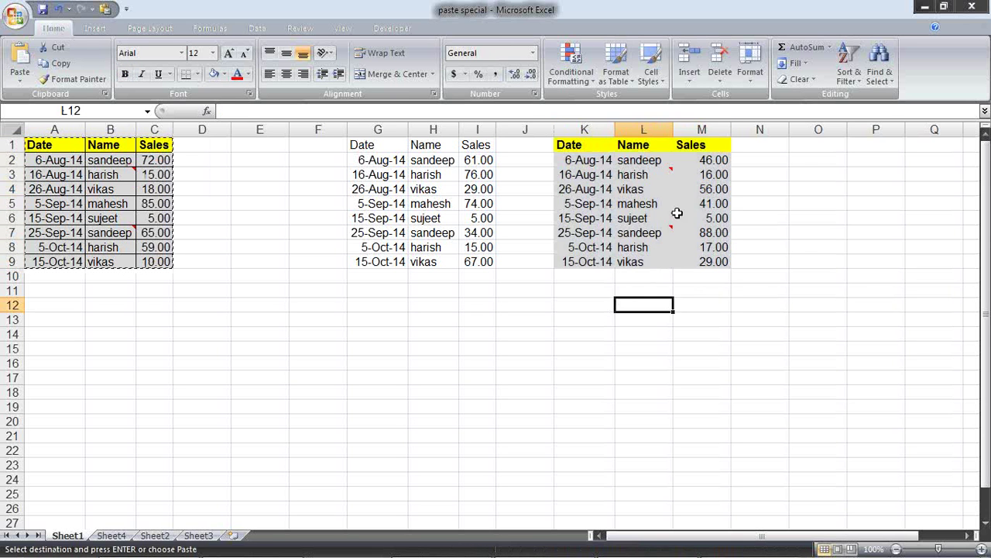
pyautogui.click(699, 203)
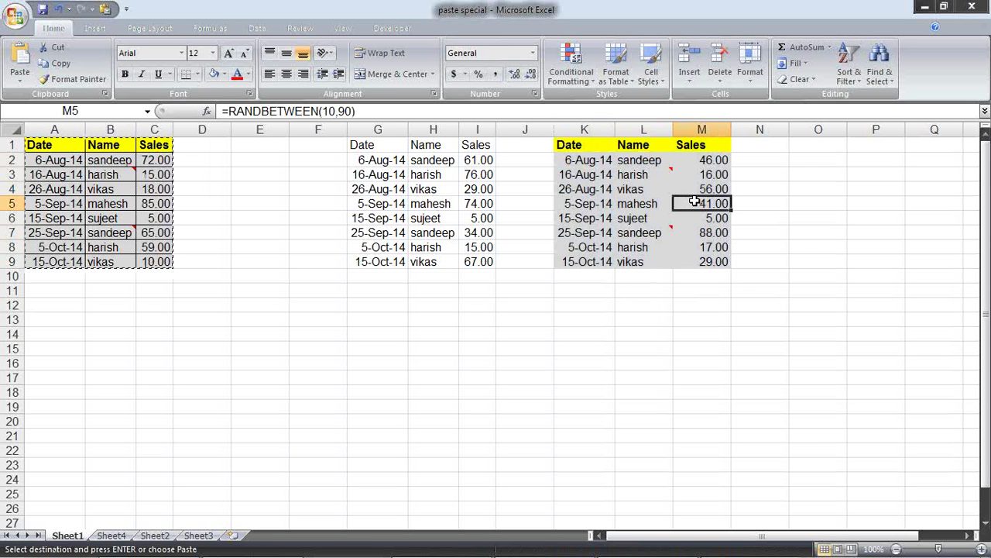
pyautogui.click(470, 177)
pyautogui.doubleClick(474, 188)
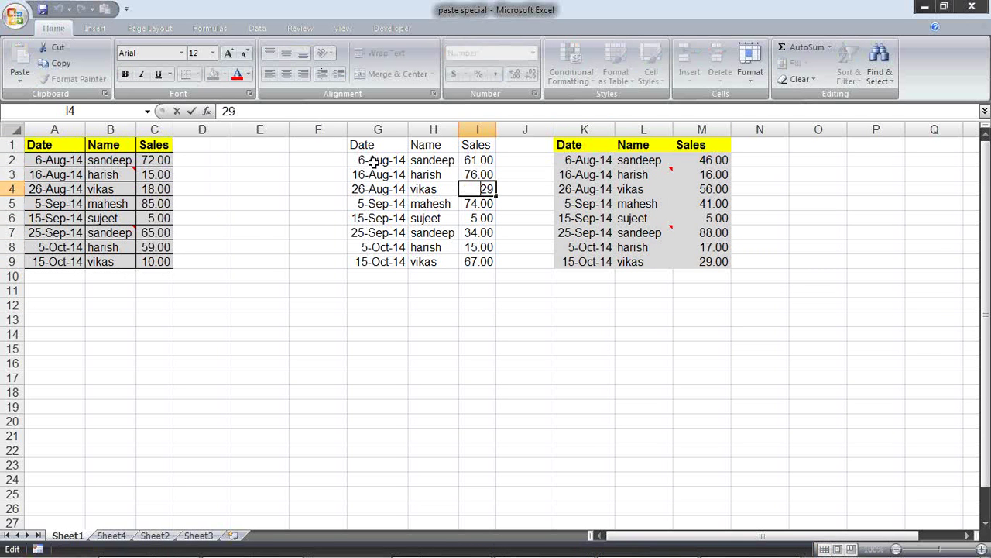
pyautogui.click(478, 217)
pyautogui.hotkey('ctrl', 'Up')
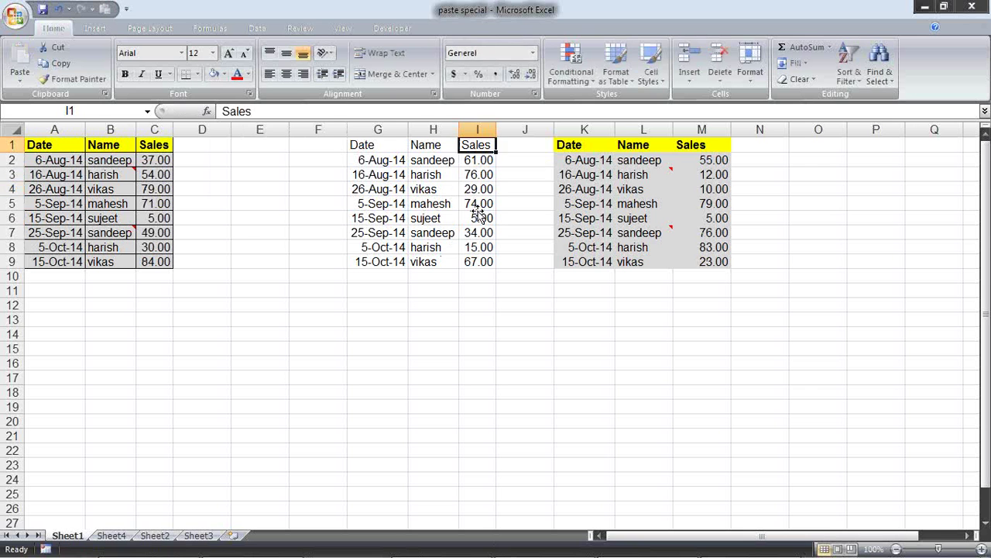
pyautogui.click(480, 189)
pyautogui.doubleClick(480, 189)
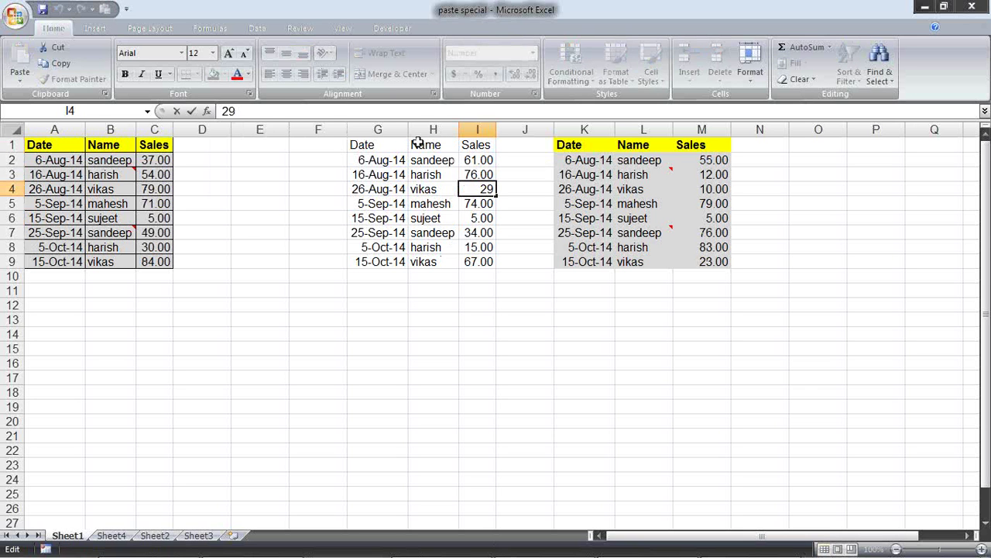
pyautogui.click(622, 221)
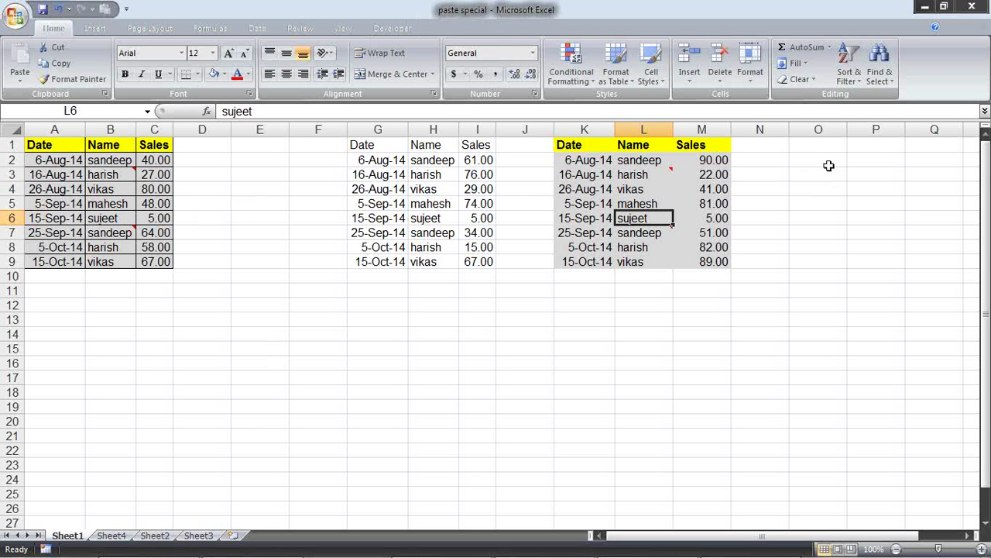
pyautogui.click(819, 142)
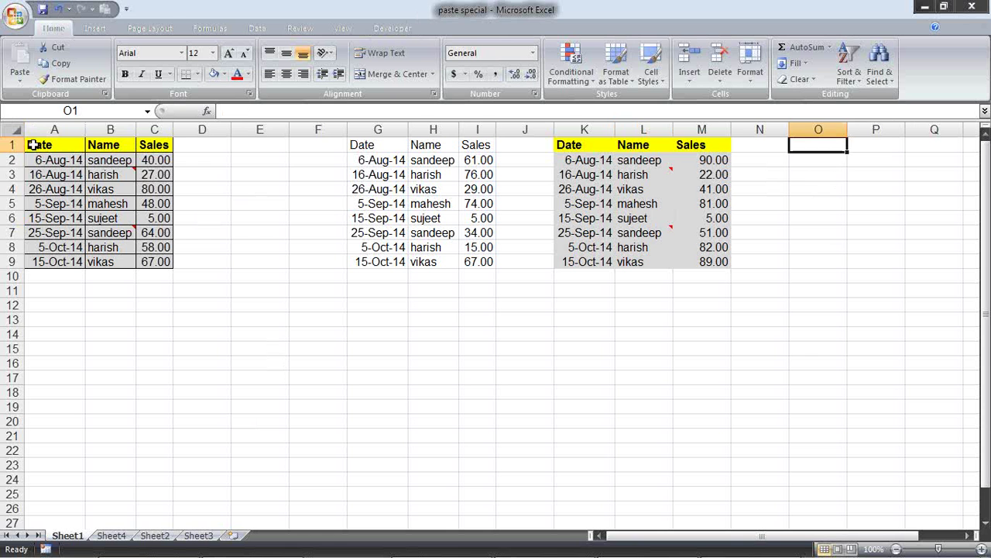
# Copy A1:C9 and paste it at O1 as All using Source theme.
pyautogui.moveTo(35, 145)
pyautogui.mouseDown()
pyautogui.moveTo(92, 229)
pyautogui.moveTo(155, 267)
pyautogui.mouseUp()
pyautogui.hotkey('ctrl', 'c')
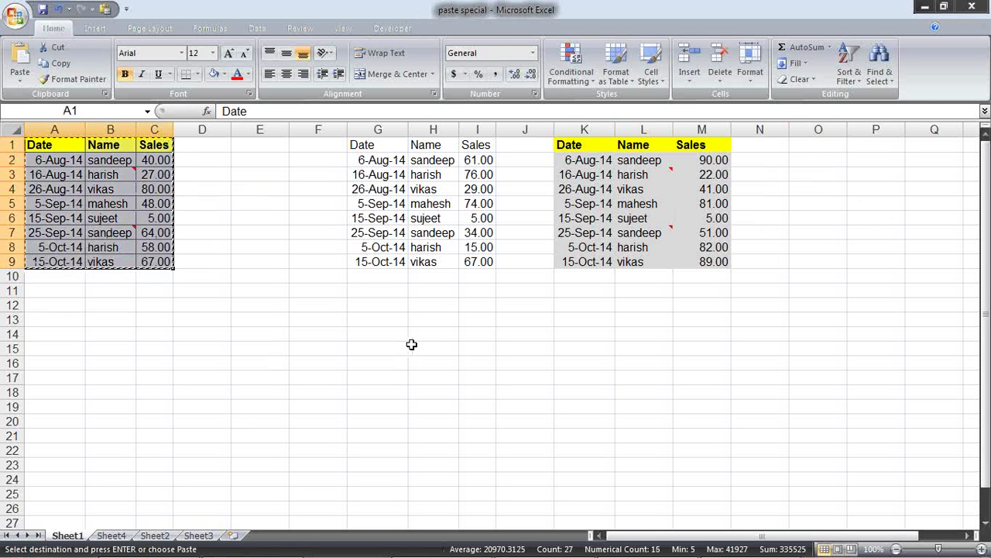
pyautogui.click(796, 140)
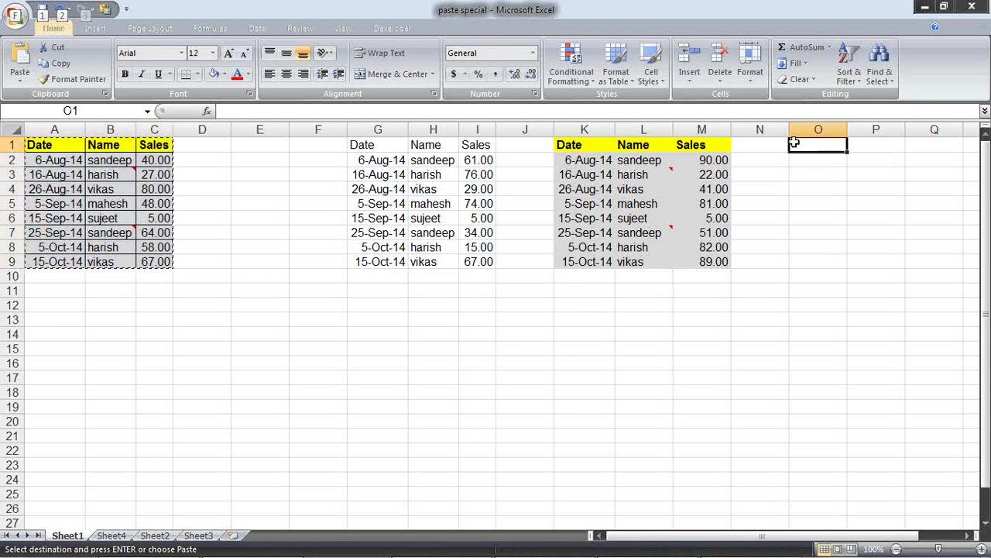
pyautogui.hotkey('alt', 'e')
pyautogui.press('s')
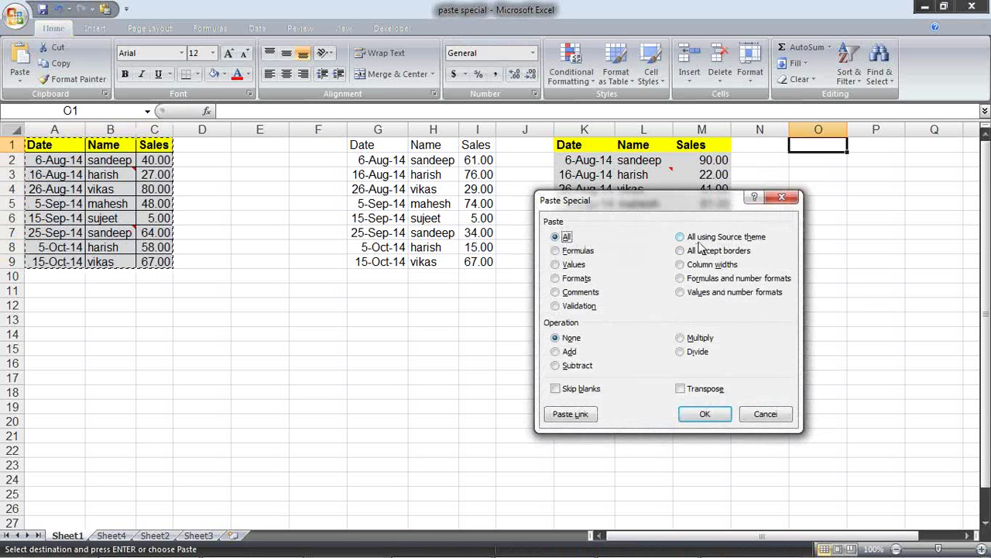
pyautogui.click(699, 238)
pyautogui.click(705, 414)
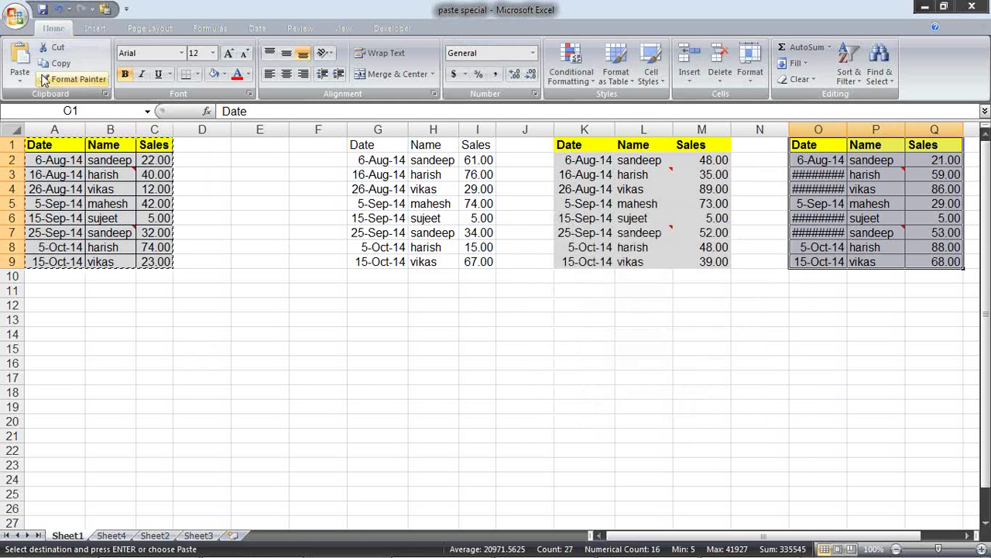
pyautogui.click(218, 35)
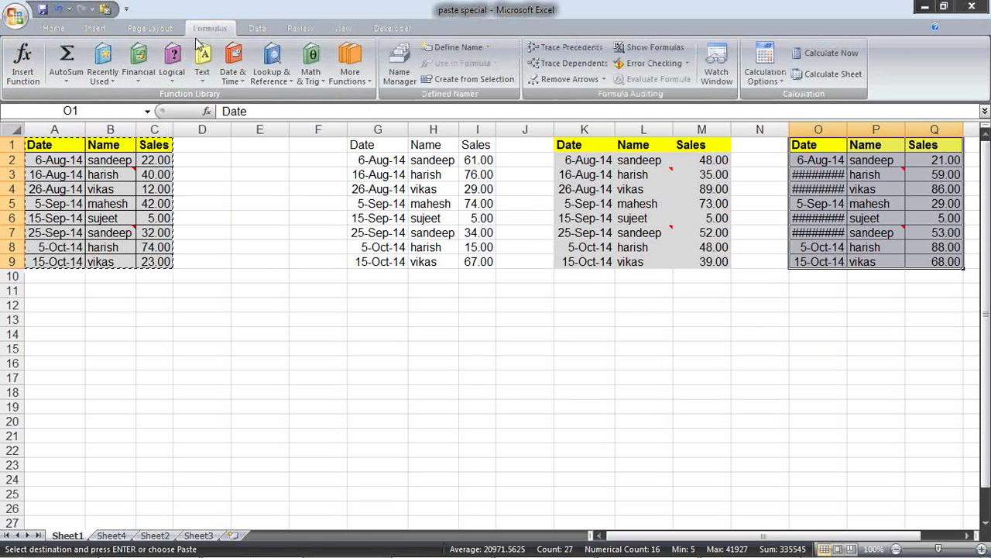
pyautogui.click(159, 28)
pyautogui.click(25, 77)
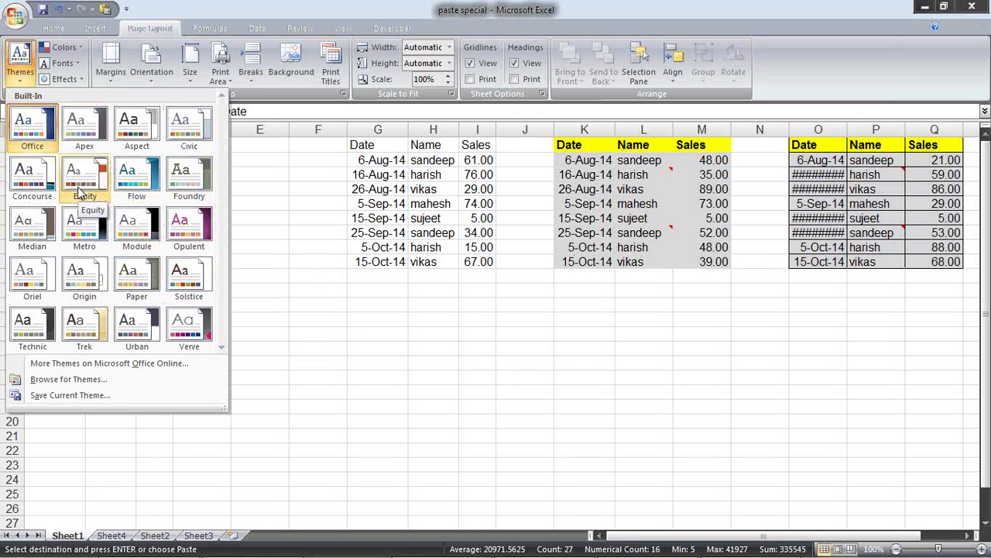
pyautogui.press('Escape')
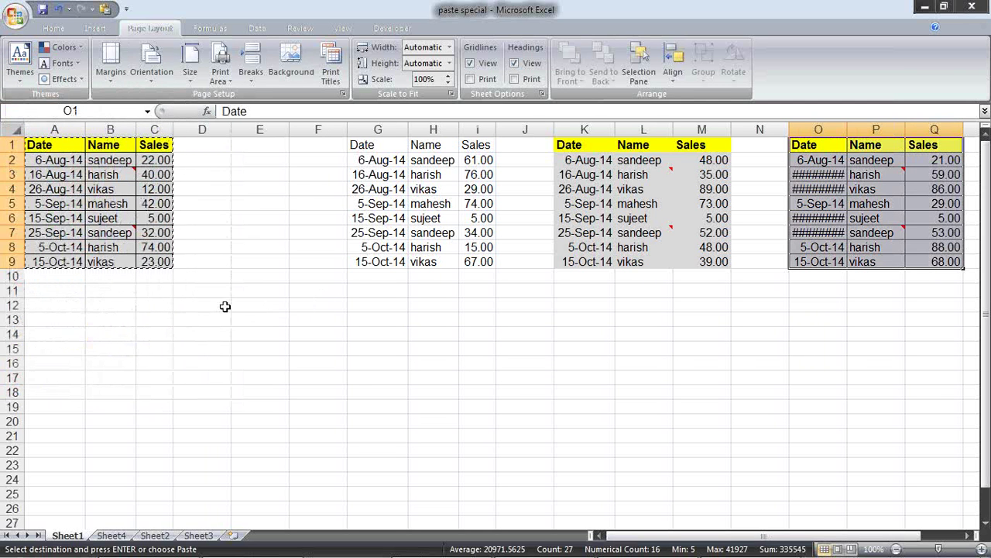
pyautogui.rightClick(299, 176)
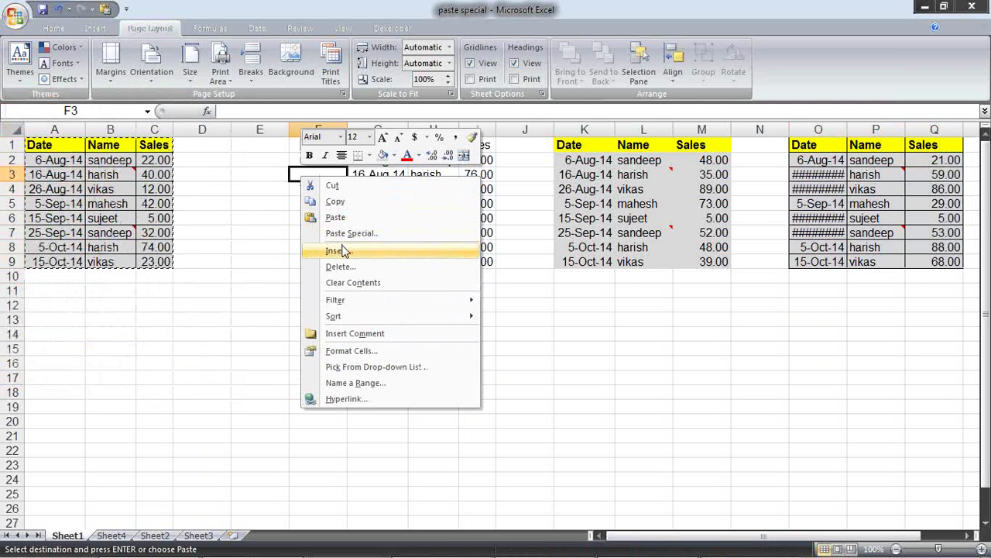
pyautogui.click(341, 250)
pyautogui.press('Escape')
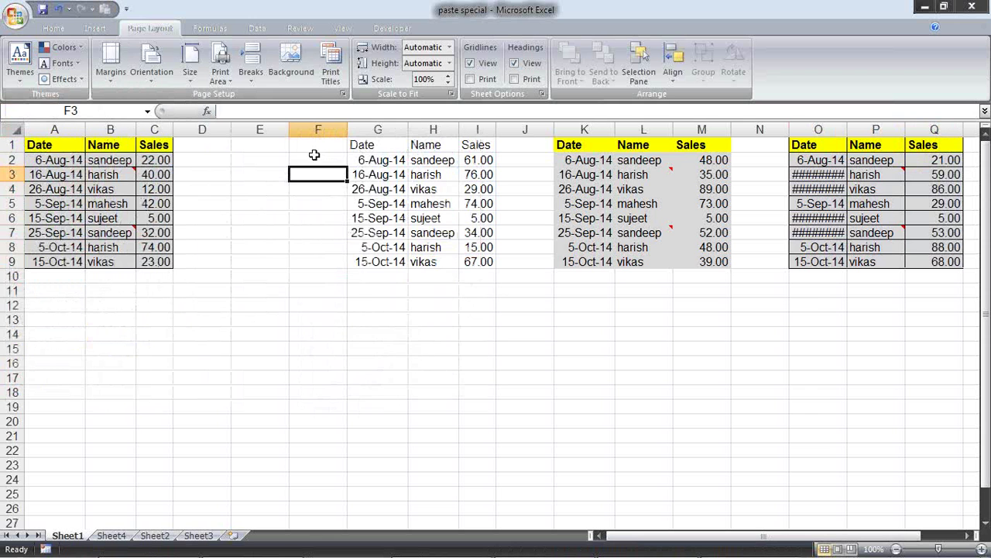
pyautogui.rightClick(316, 157)
pyautogui.click(71, 147)
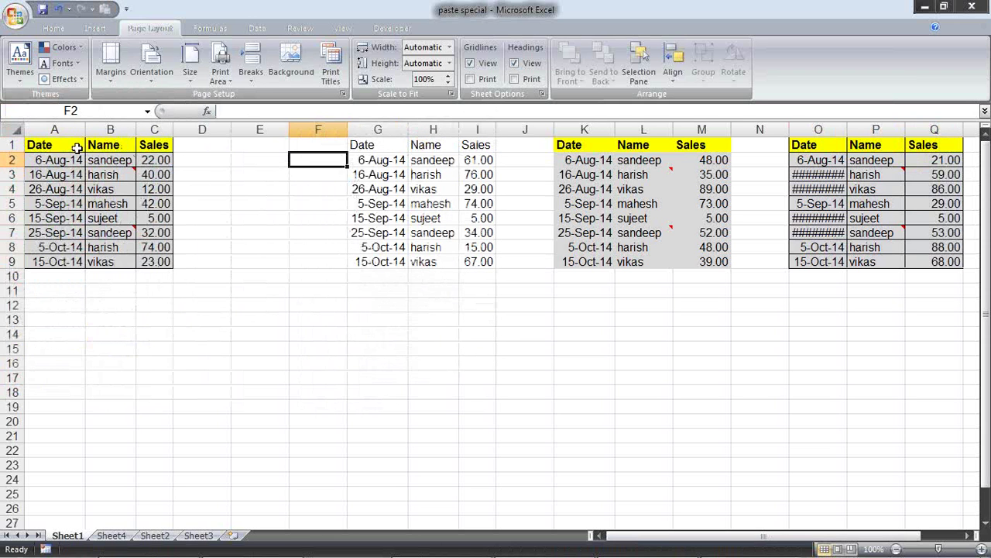
pyautogui.moveTo(78, 147); pyautogui.dragTo(155, 259)
pyautogui.hotkey('ctrl', 'c')
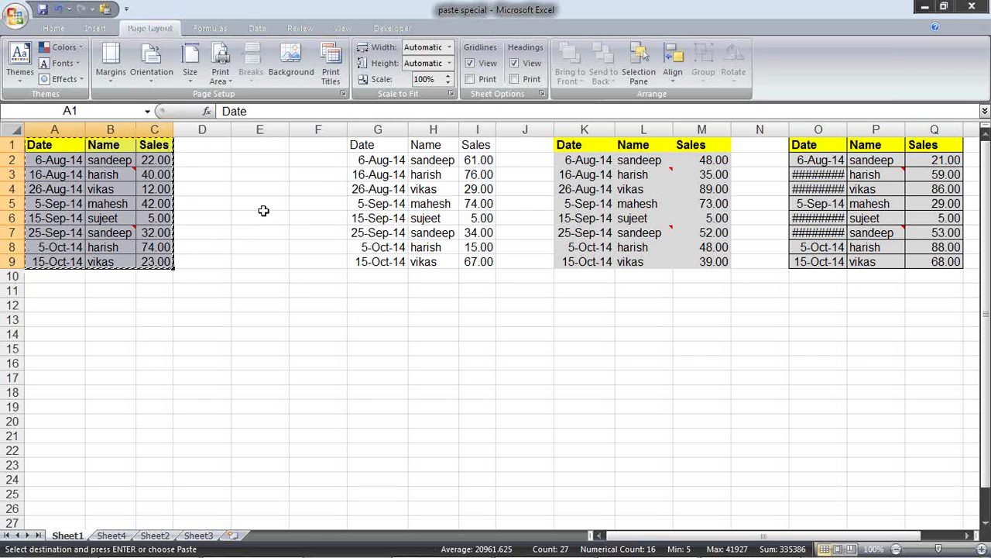
pyautogui.rightClick(322, 160)
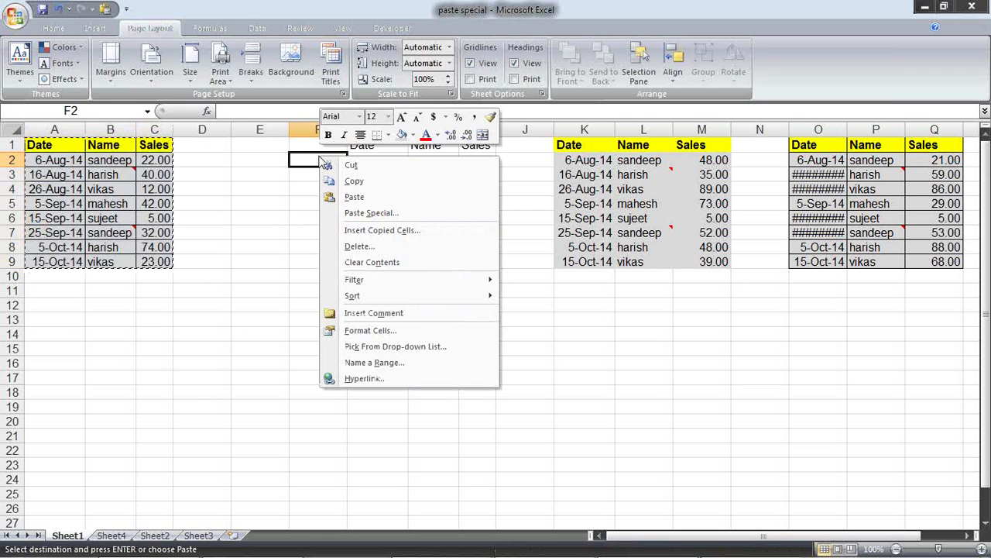
pyautogui.click(341, 212)
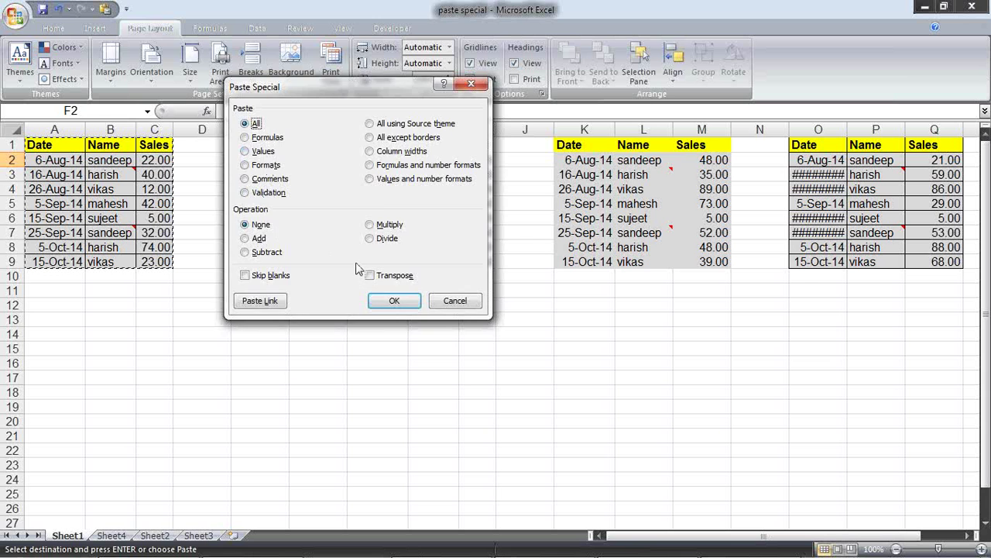
pyautogui.press('Return')
pyautogui.click(437, 285)
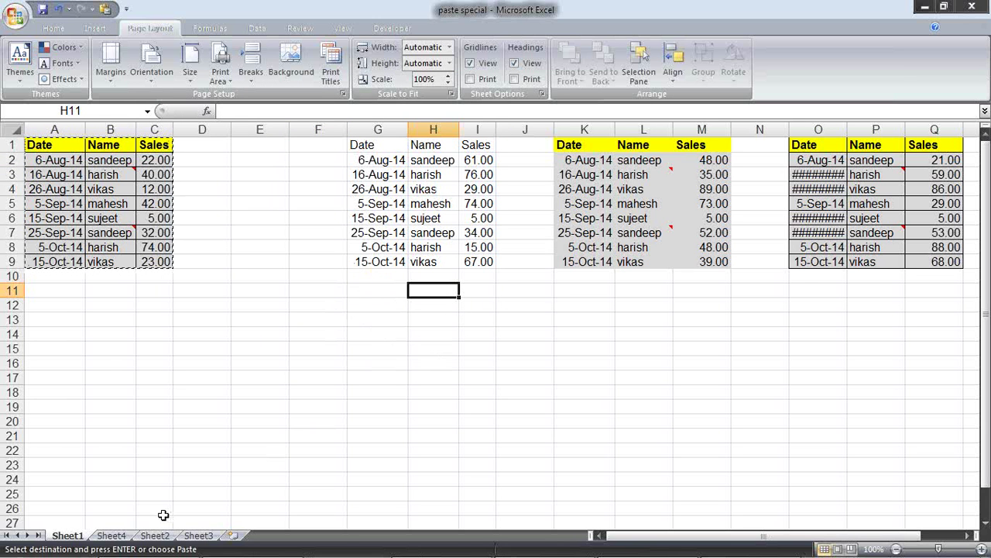
# On Sheet4, enter new Sales values 25, 45 and 40 in column B.
pyautogui.click(111, 535)
pyautogui.click(239, 200)
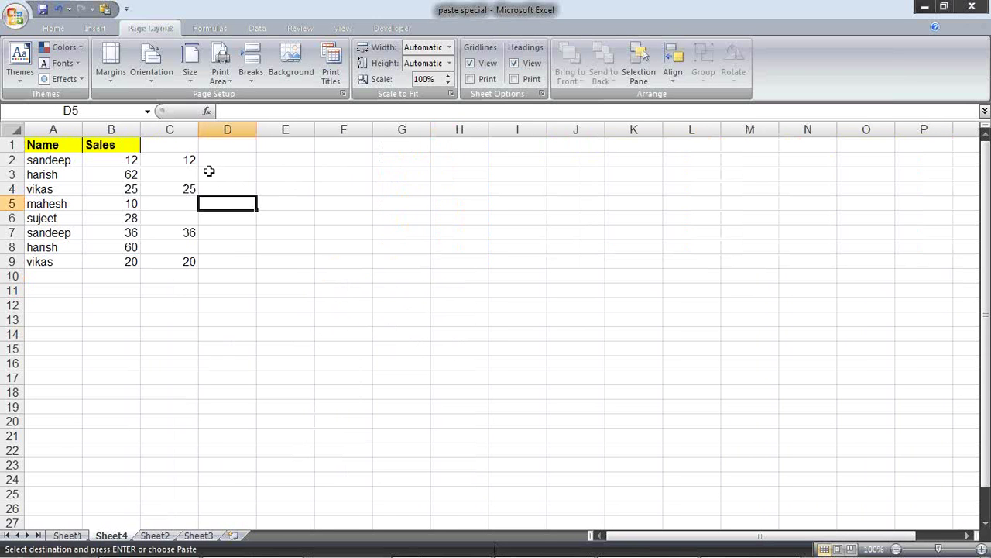
pyautogui.click(134, 158)
pyautogui.write('25')
pyautogui.press('Return')
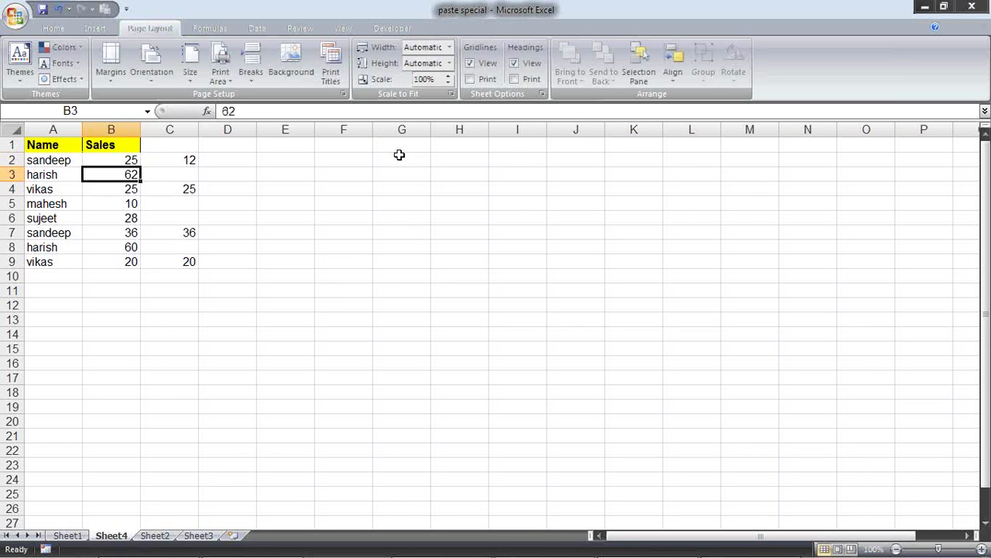
pyautogui.press('Return')
pyautogui.write('45')
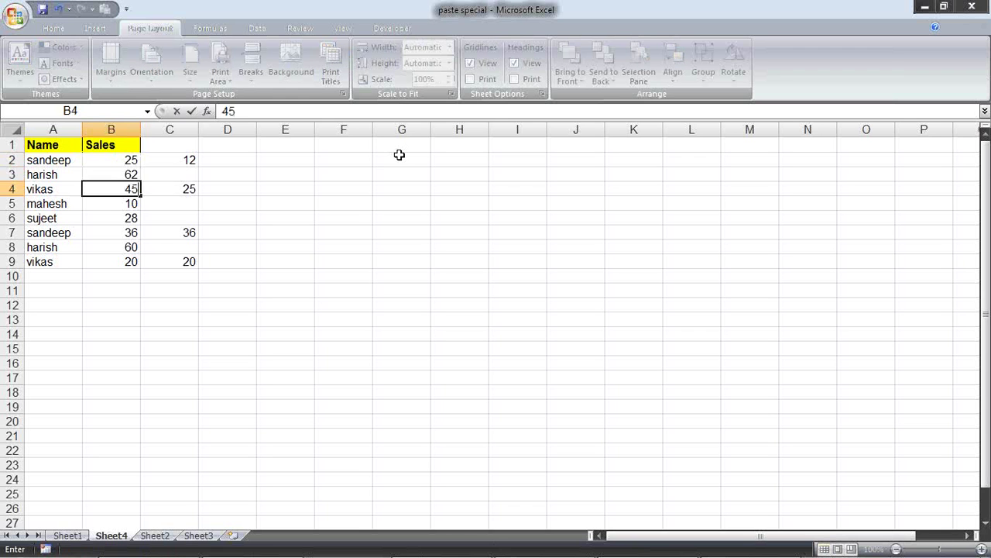
pyautogui.press('Return')
pyautogui.press('Return')
pyautogui.press('Return')
pyautogui.write('4')
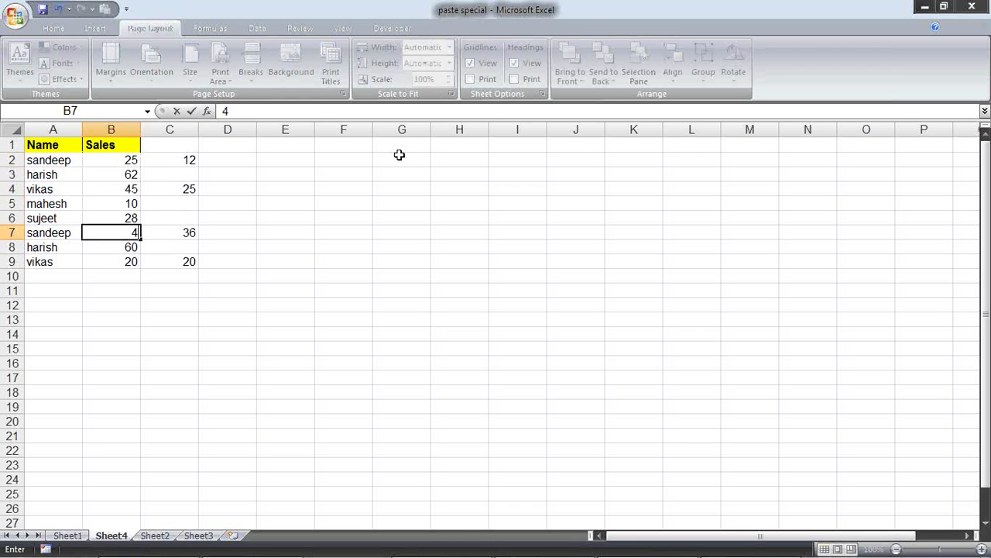
pyautogui.write('0')
pyautogui.press('Return')
pyautogui.press('Return')
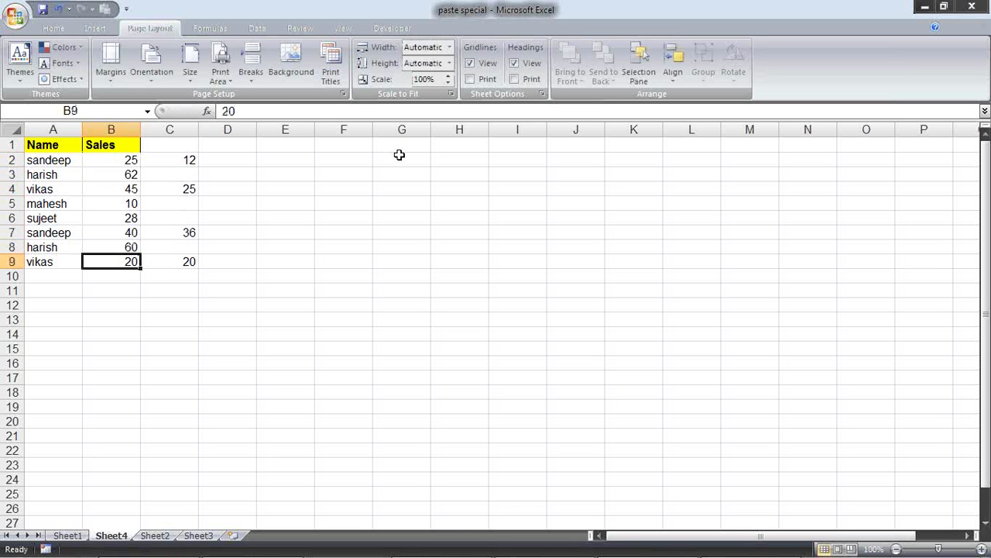
# Compare column B Sales with the extra amounts 12, 25, 36, 20 in column C row by row.
pyautogui.press('Up')
pyautogui.press('Up')
pyautogui.press('Up')
pyautogui.press('Up')
pyautogui.press('Up')
pyautogui.press('Up')
pyautogui.press('Up')
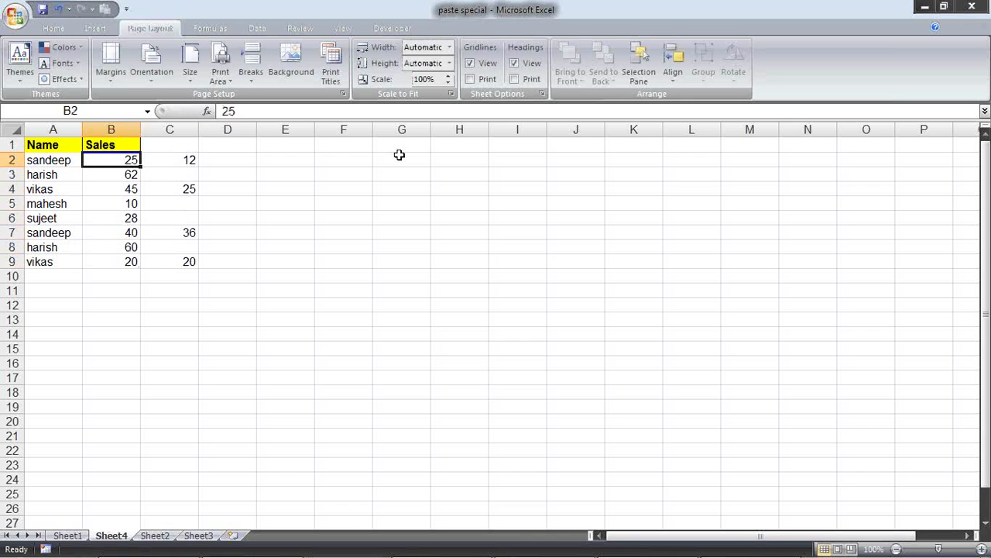
pyautogui.press('Right')
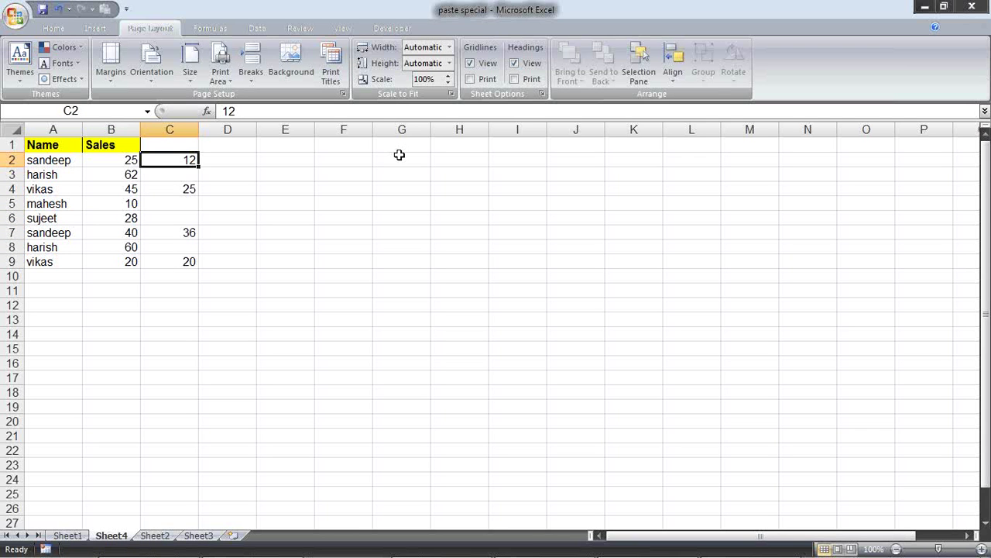
pyautogui.press('Left')
pyautogui.press('Right')
pyautogui.press('Down')
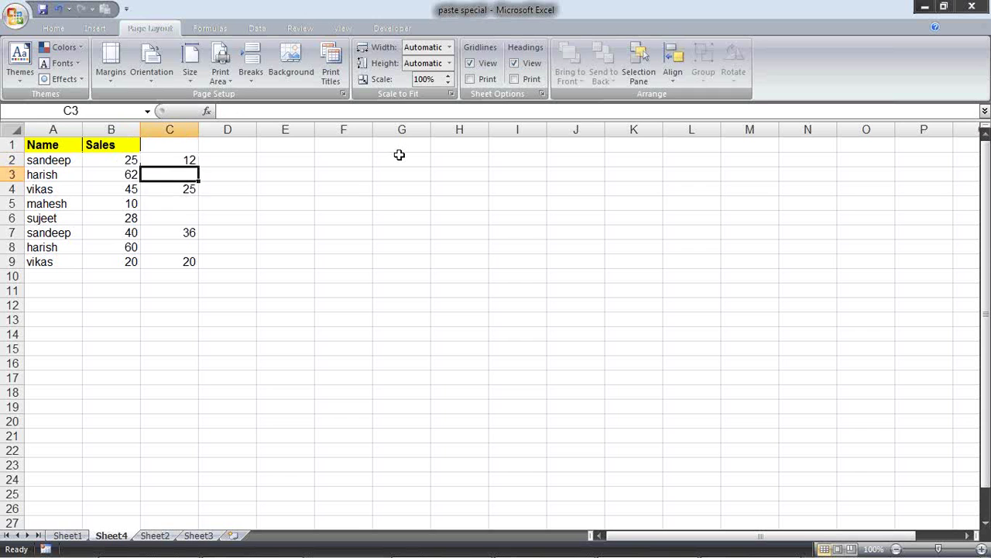
pyautogui.press('Down')
pyautogui.press('Left')
pyautogui.press('Right')
pyautogui.press('Down')
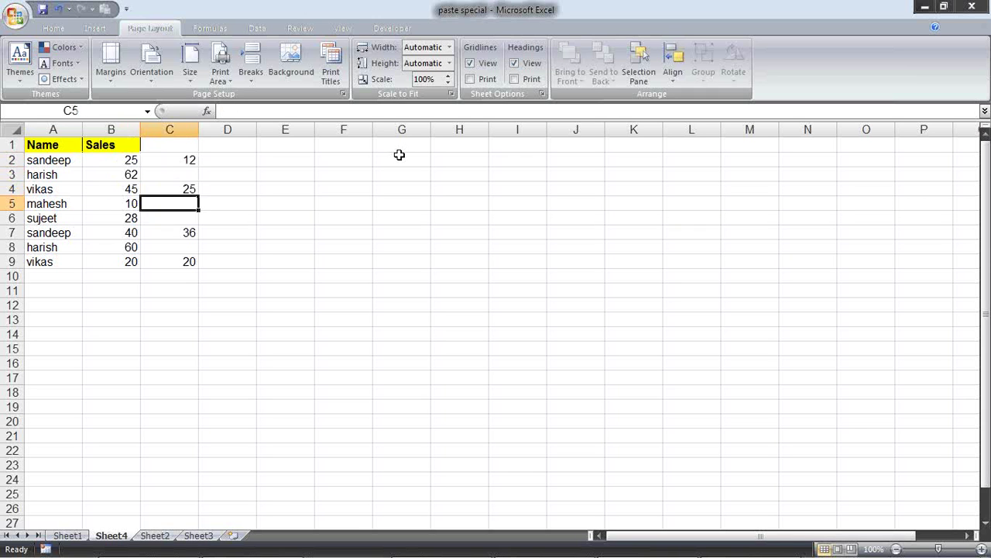
pyautogui.press('Down')
pyautogui.press('Down')
pyautogui.press('Left')
pyautogui.press('Right')
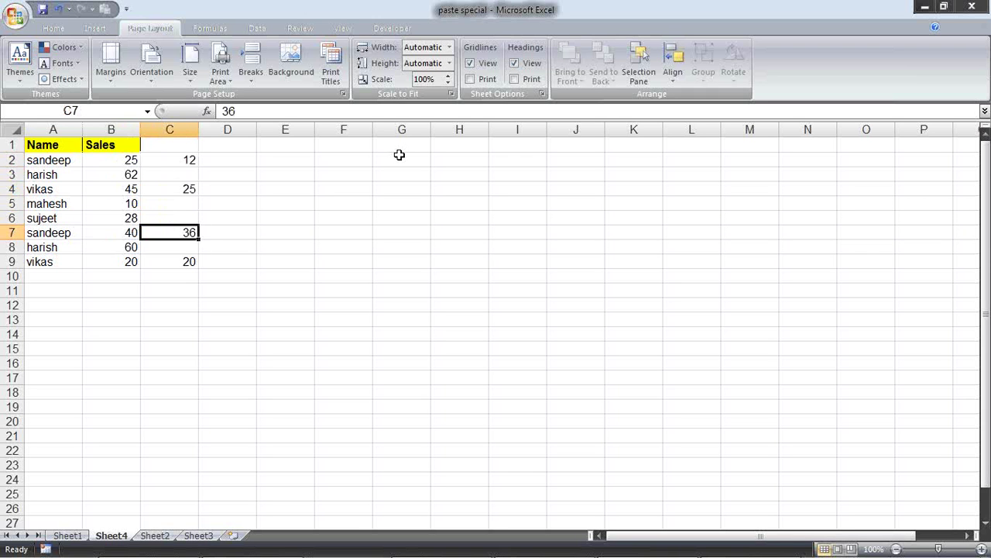
pyautogui.press('Down')
pyautogui.press('Down')
pyautogui.press('Left')
pyautogui.press('Right')
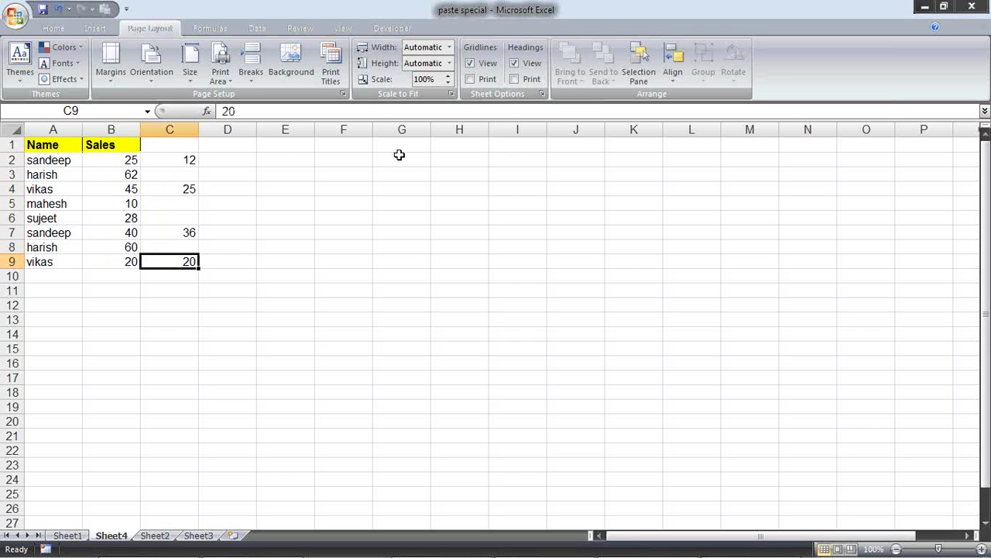
pyautogui.press('Up')
pyautogui.press('Up')
pyautogui.press('Up')
pyautogui.press('Up')
pyautogui.press('Up')
pyautogui.press('Up')
pyautogui.press('Left')
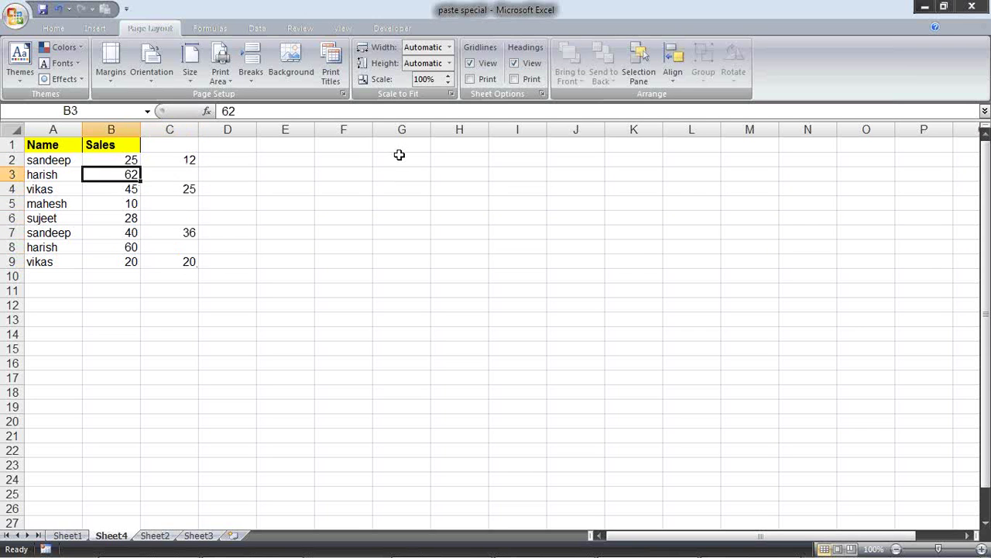
pyautogui.press('Right')
pyautogui.press('Up')
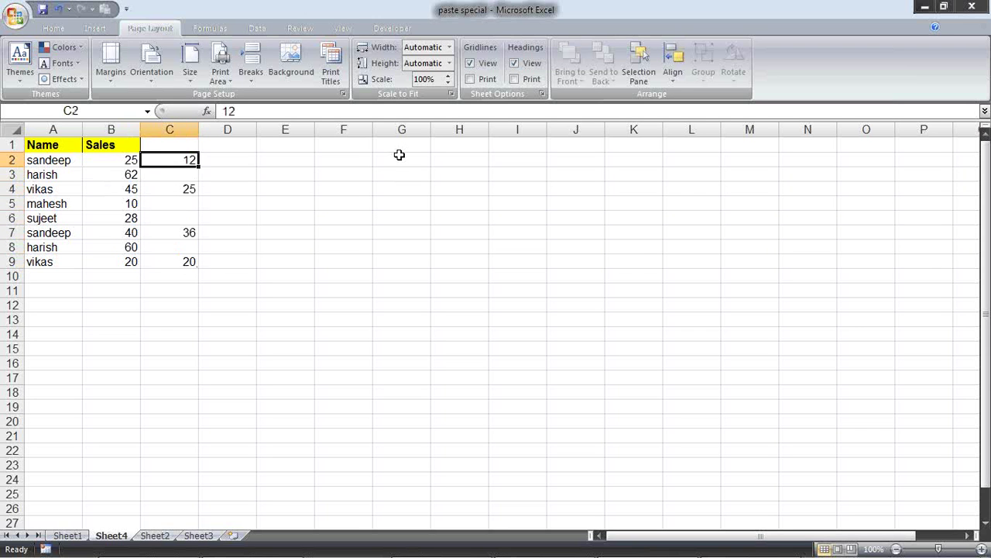
pyautogui.press('Right')
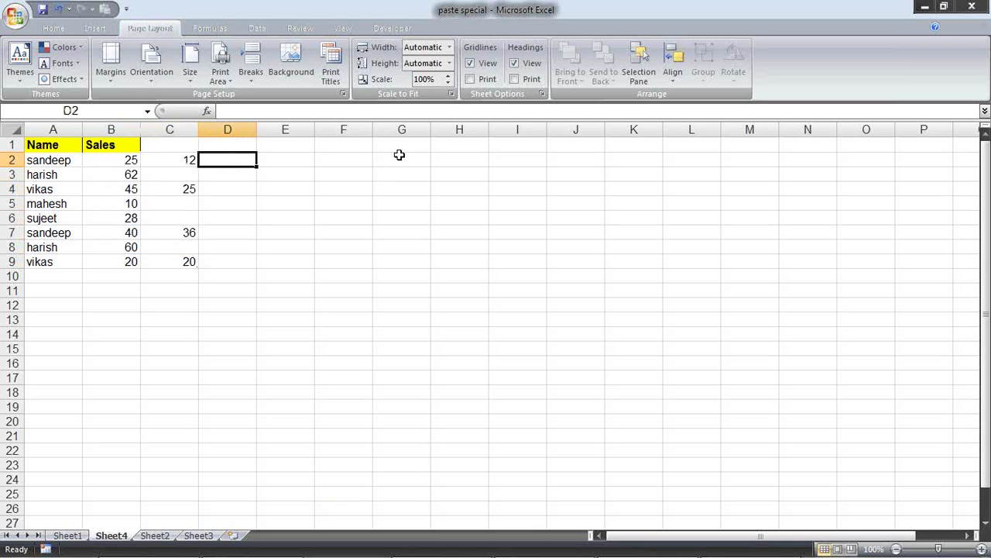
# Enter =C2+B2 in D2 and fill it down to D9.
pyautogui.write('=')
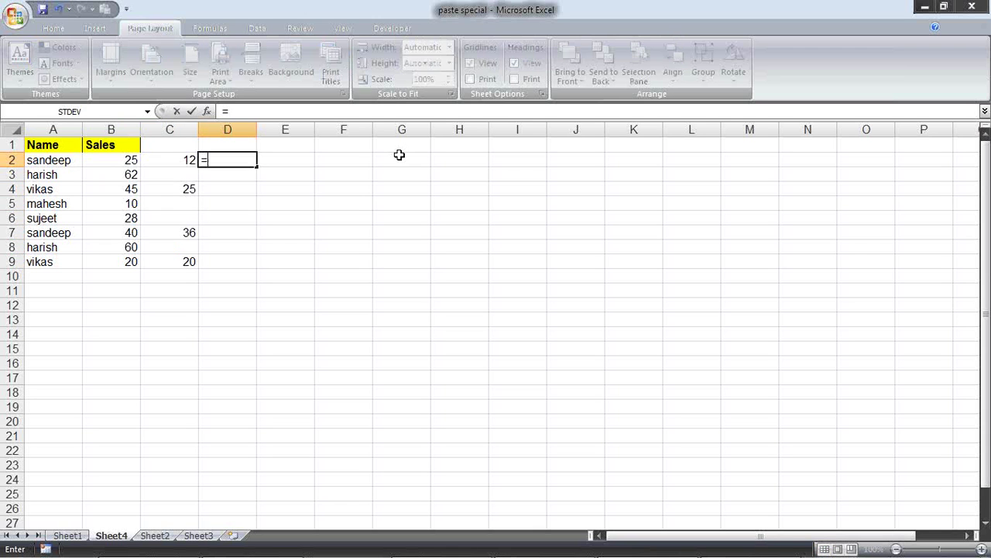
pyautogui.click(184, 159)
pyautogui.write('+')
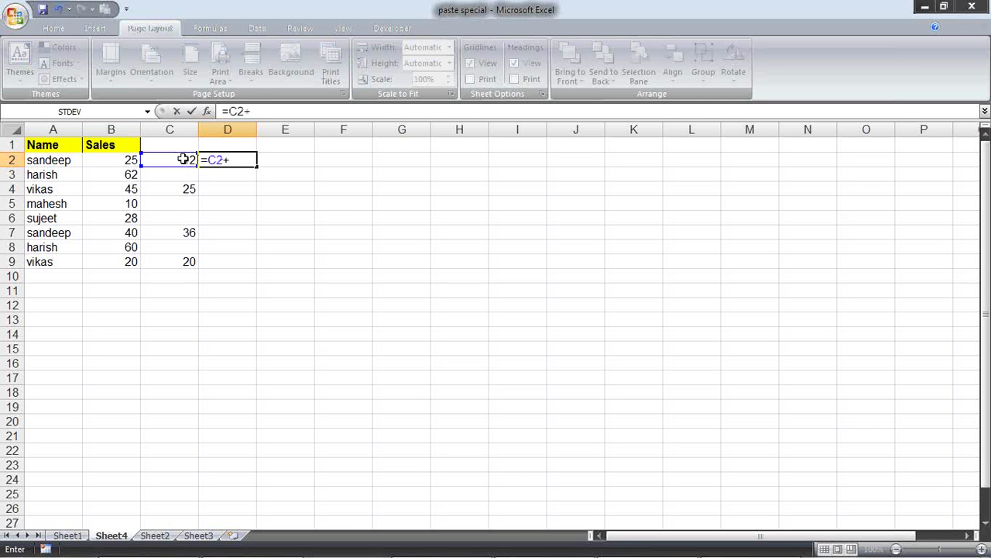
pyautogui.click(132, 161)
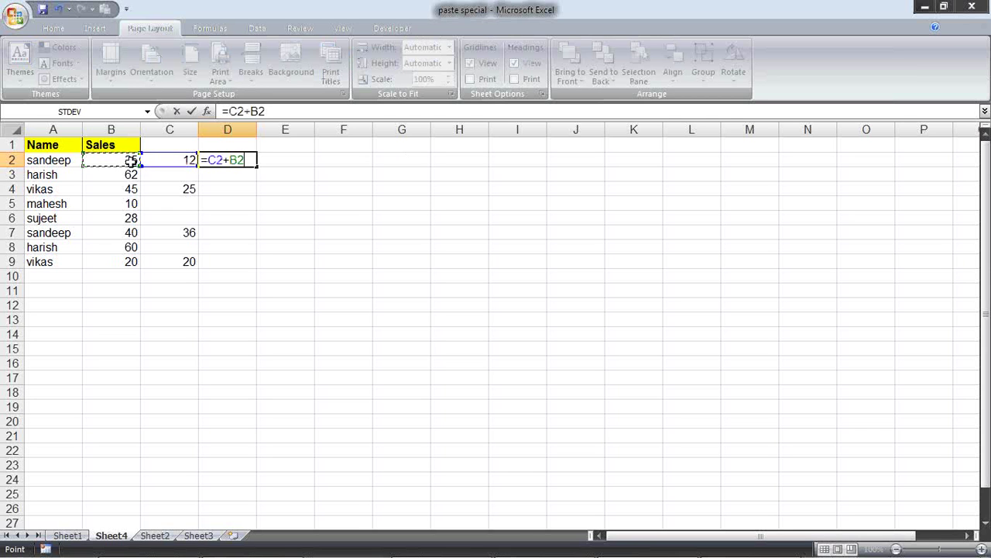
pyautogui.press('Return')
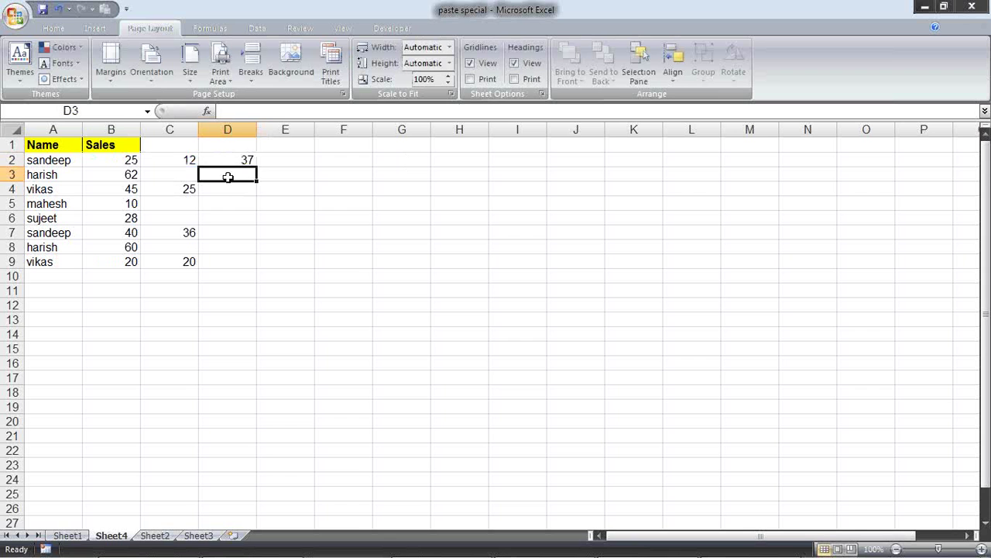
pyautogui.click(230, 160)
pyautogui.moveTo(257, 167); pyautogui.dragTo(258, 271)
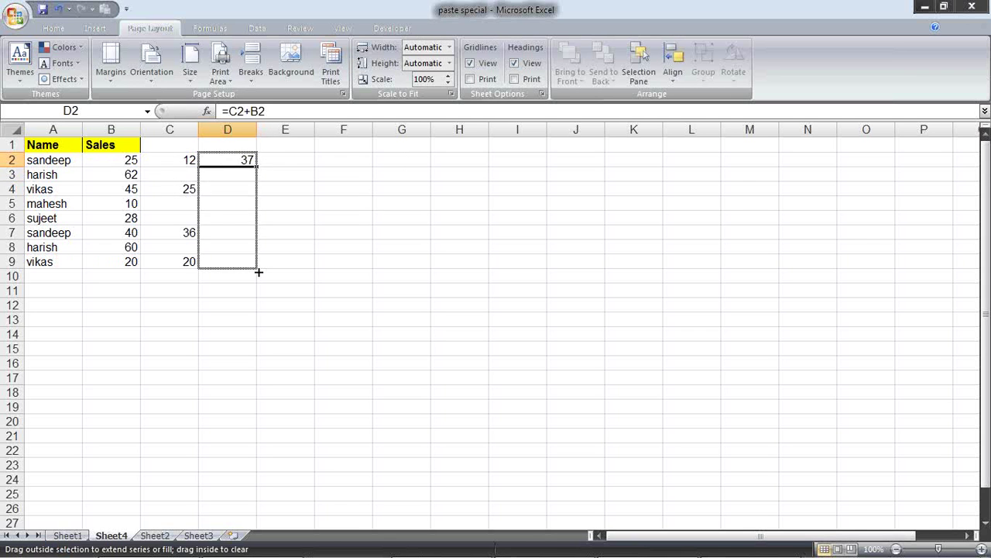
pyautogui.click(178, 173)
pyautogui.click(226, 175)
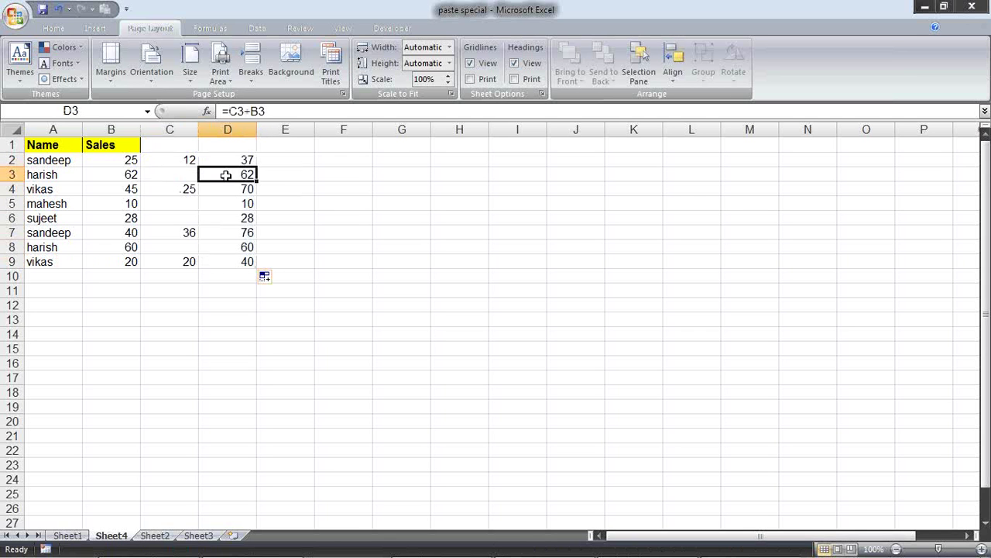
# Paste the D2:D9 sums into B2 as values only, giving 37, 62, 70, 10.
pyautogui.moveTo(246, 160); pyautogui.dragTo(253, 262)
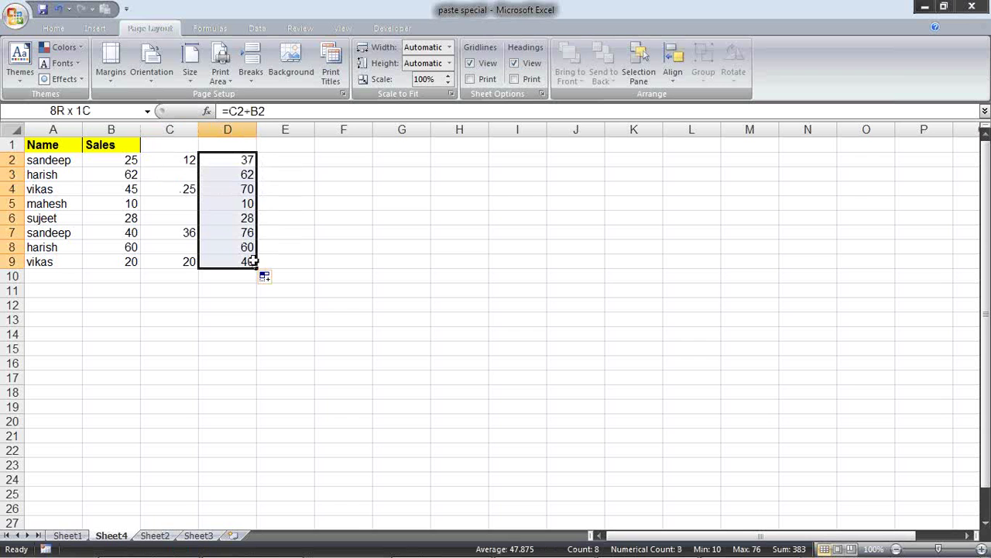
pyautogui.hotkey('ctrl', 'c')
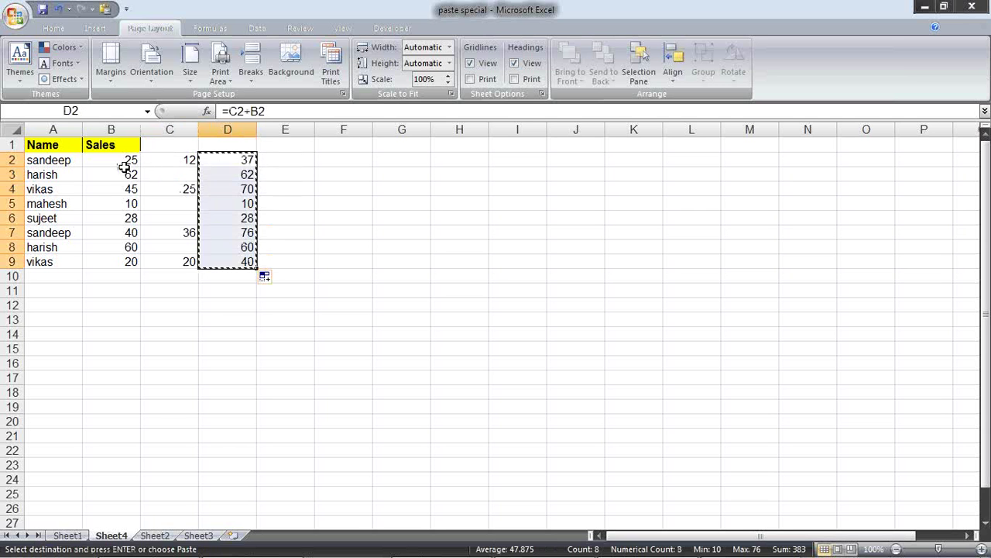
pyautogui.click(114, 162)
pyautogui.hotkey('alt', 'e')
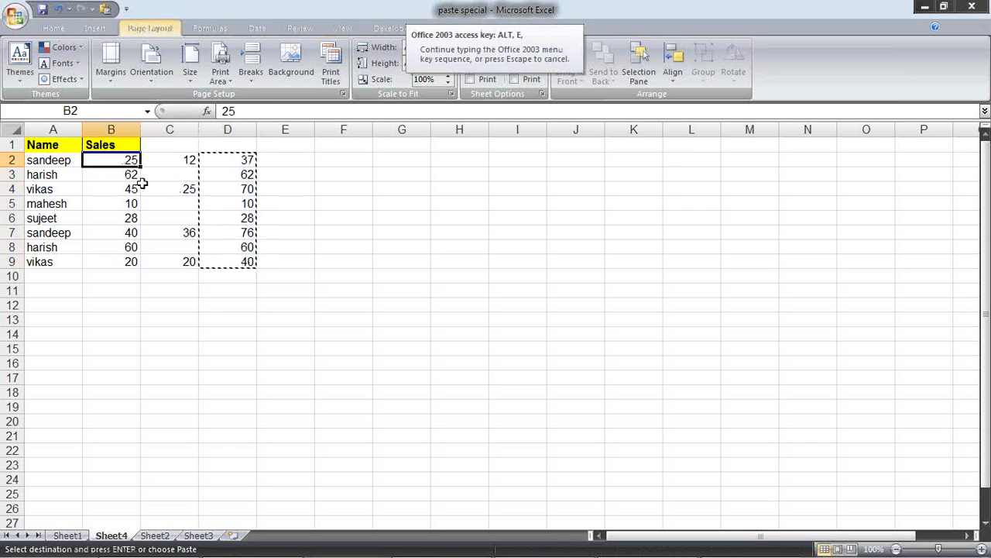
pyautogui.press('s')
pyautogui.moveTo(566, 203); pyautogui.dragTo(346, 131)
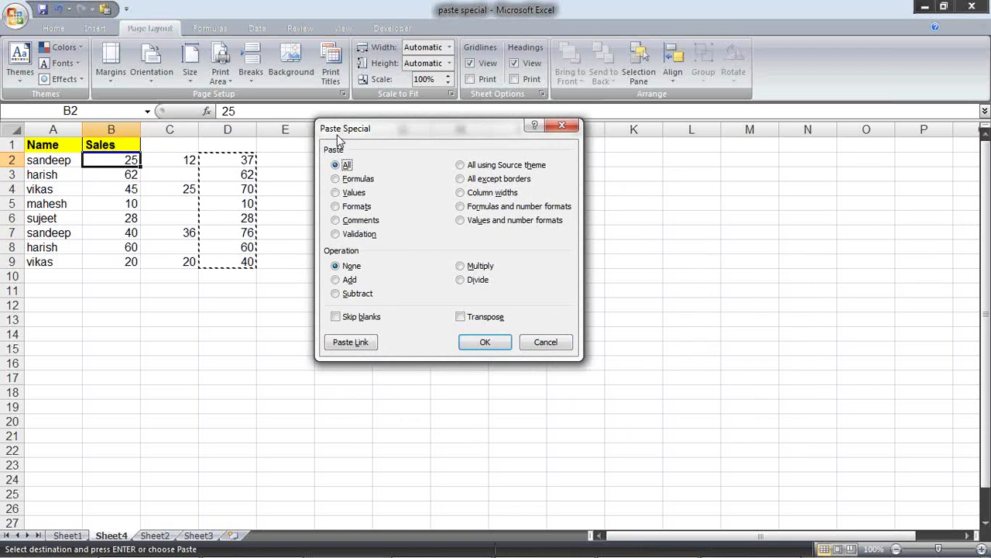
pyautogui.click(355, 194)
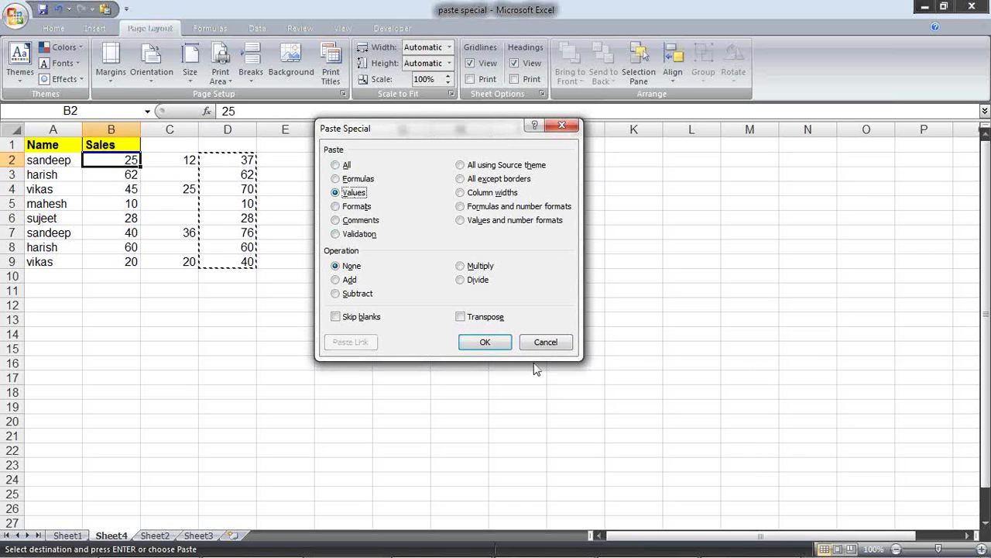
pyautogui.click(485, 342)
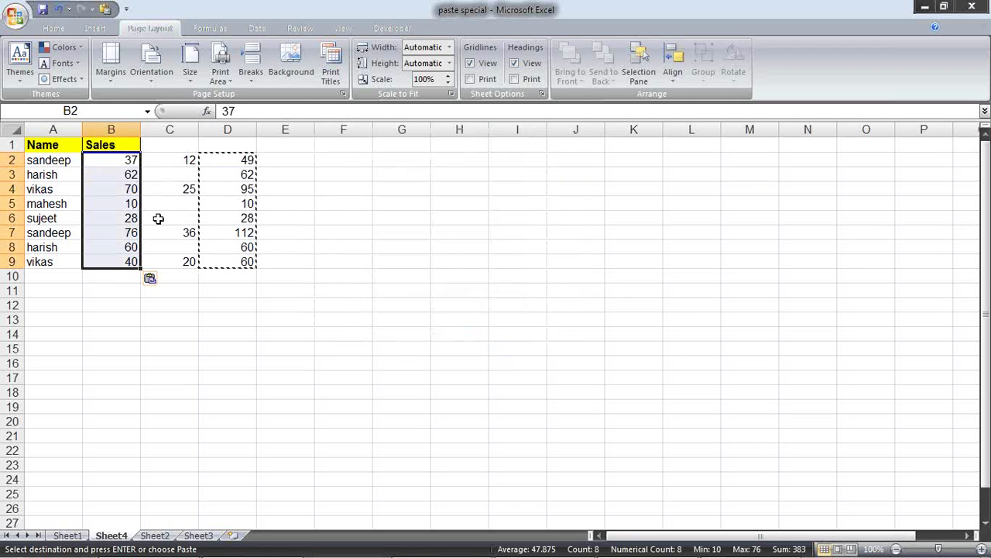
# Delete helper column D.
pyautogui.press('Escape')
pyautogui.rightClick(241, 132)
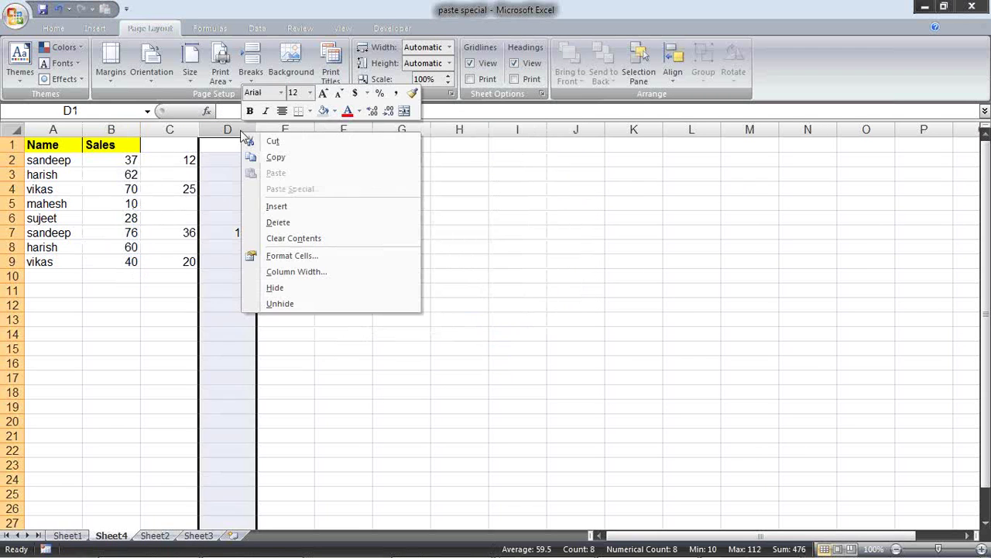
pyautogui.click(284, 223)
pyautogui.click(358, 223)
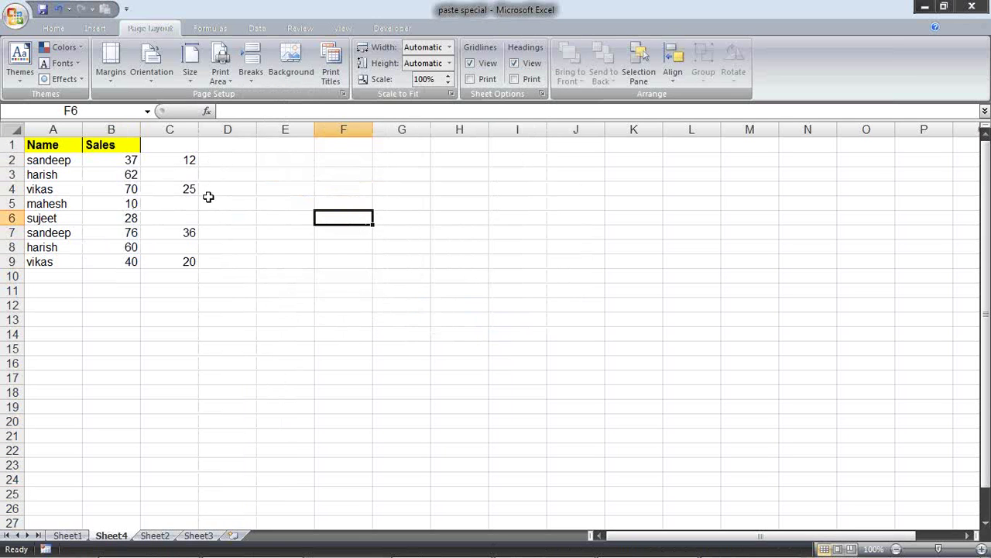
pyautogui.moveTo(208, 158); pyautogui.dragTo(227, 263)
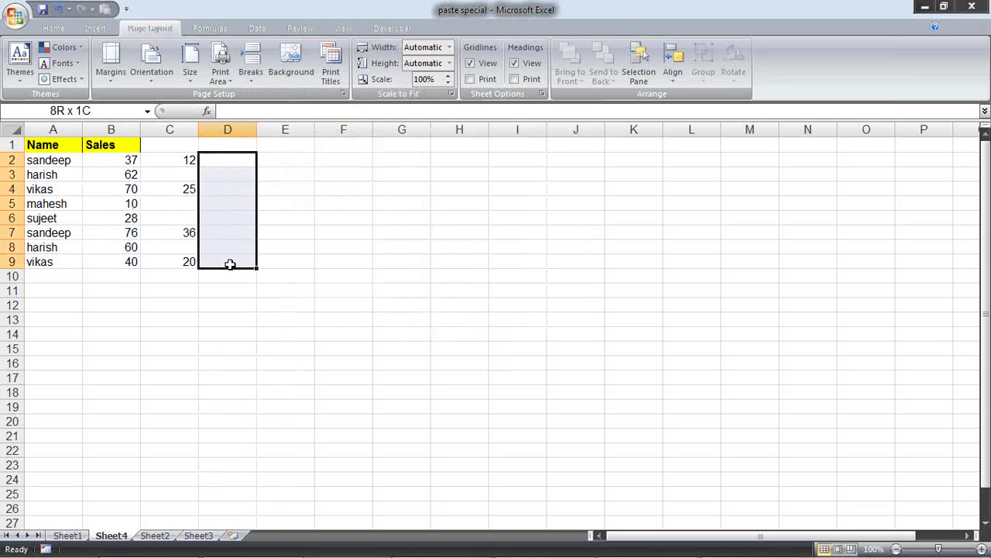
# Add the C2:C9 amounts onto Sales B2:B9 using Paste Special with the Add operation.
pyautogui.moveTo(192, 161); pyautogui.dragTo(182, 262)
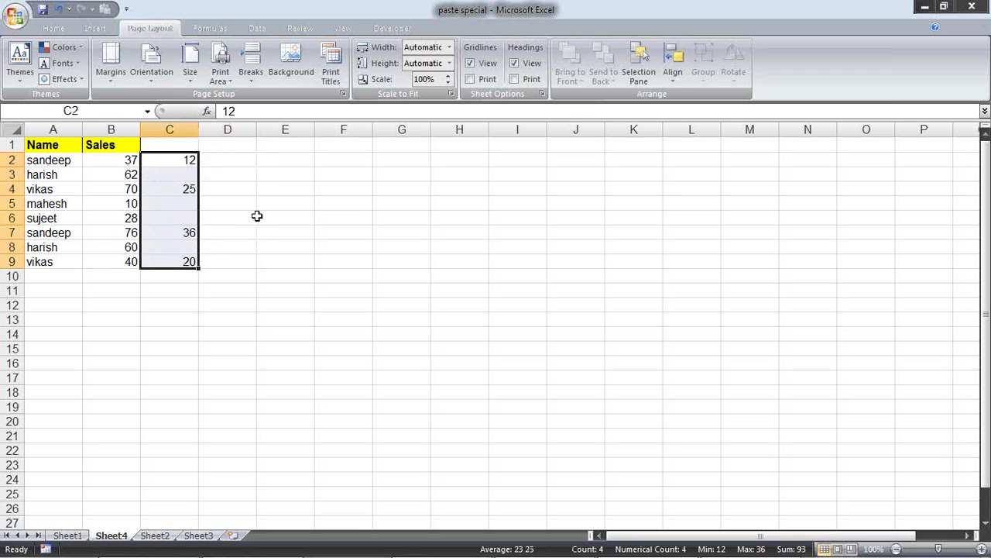
pyautogui.hotkey('ctrl', 'c')
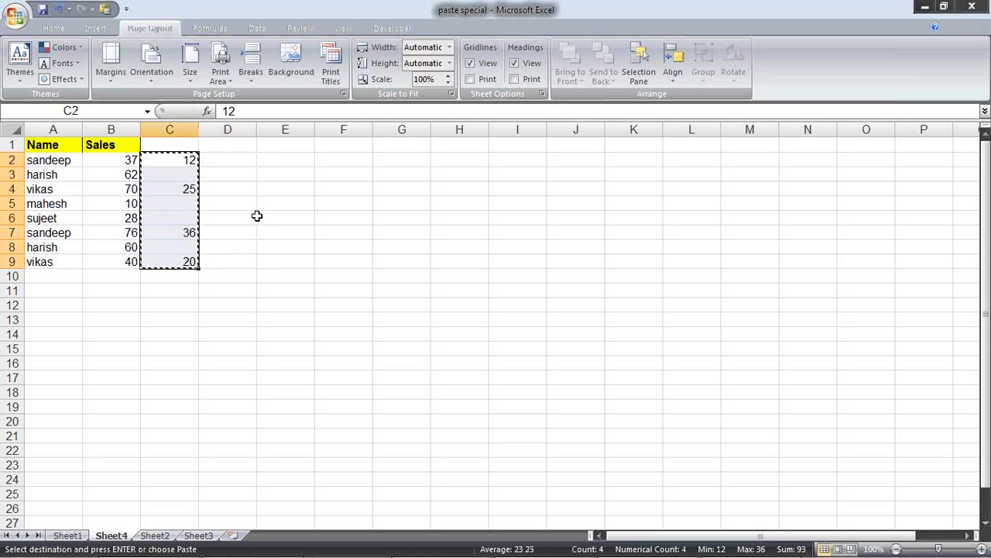
pyautogui.click(124, 159)
pyautogui.moveTo(124, 159); pyautogui.dragTo(113, 263)
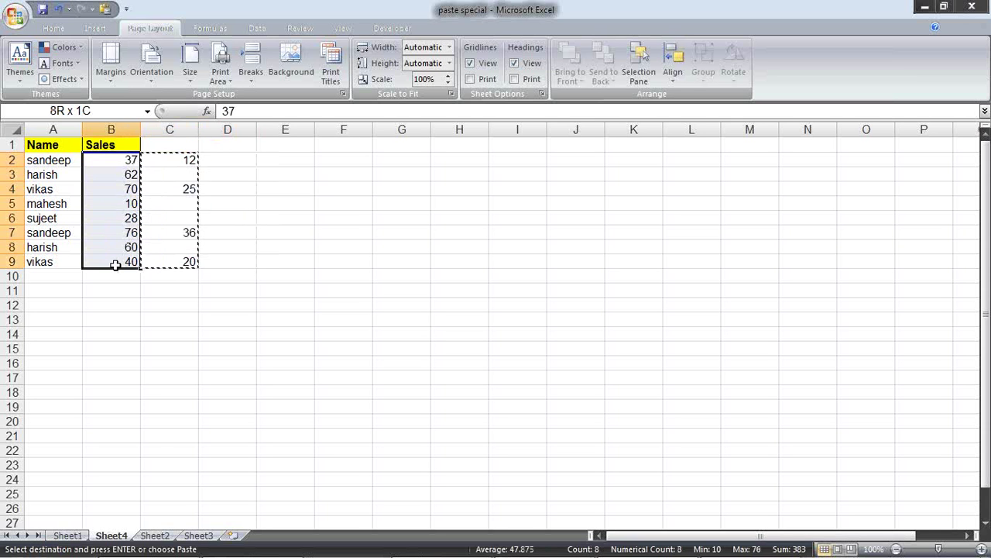
pyautogui.rightClick(117, 160)
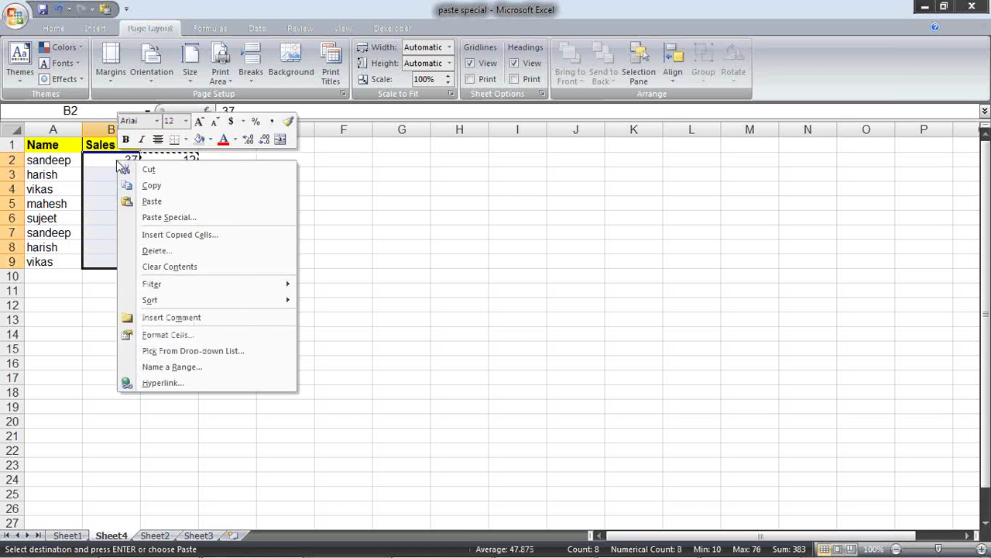
pyautogui.click(189, 215)
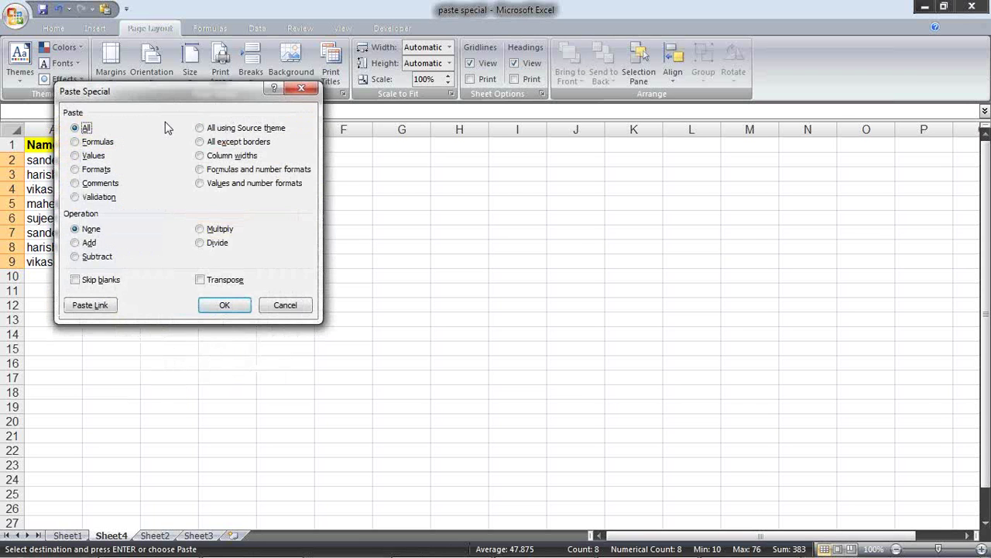
pyautogui.moveTo(162, 90)
pyautogui.mouseDown()
pyautogui.moveTo(425, 156)
pyautogui.moveTo(385, 94)
pyautogui.mouseUp()
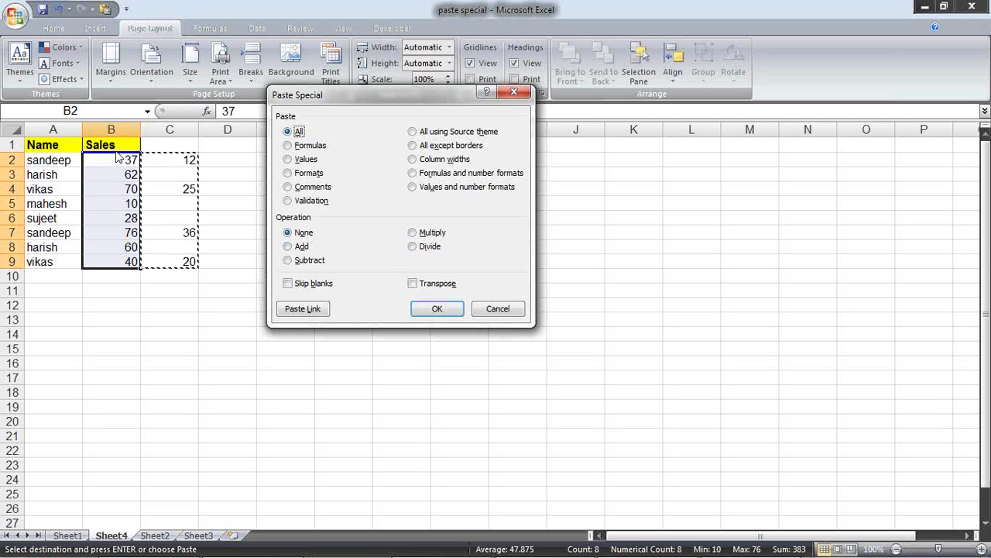
pyautogui.click(293, 247)
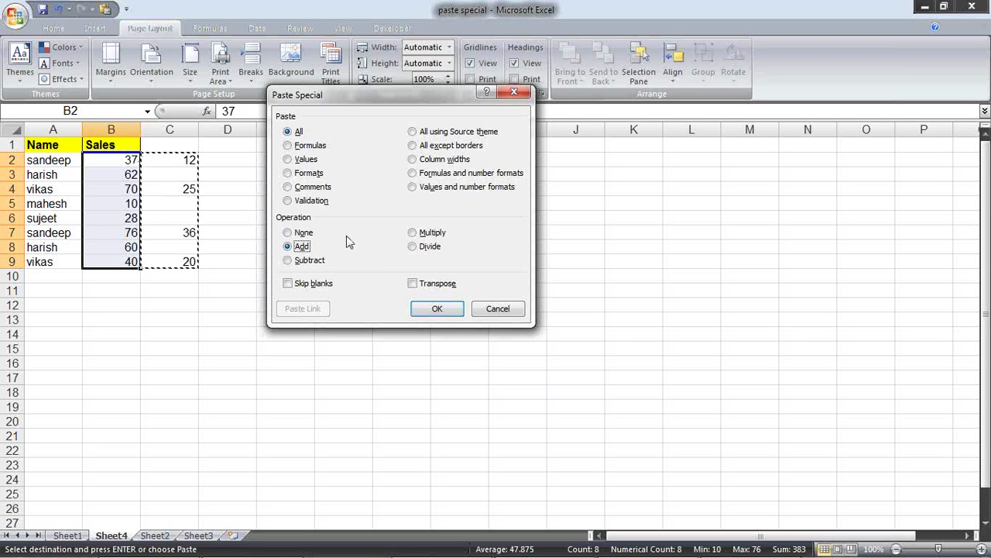
pyautogui.click(454, 309)
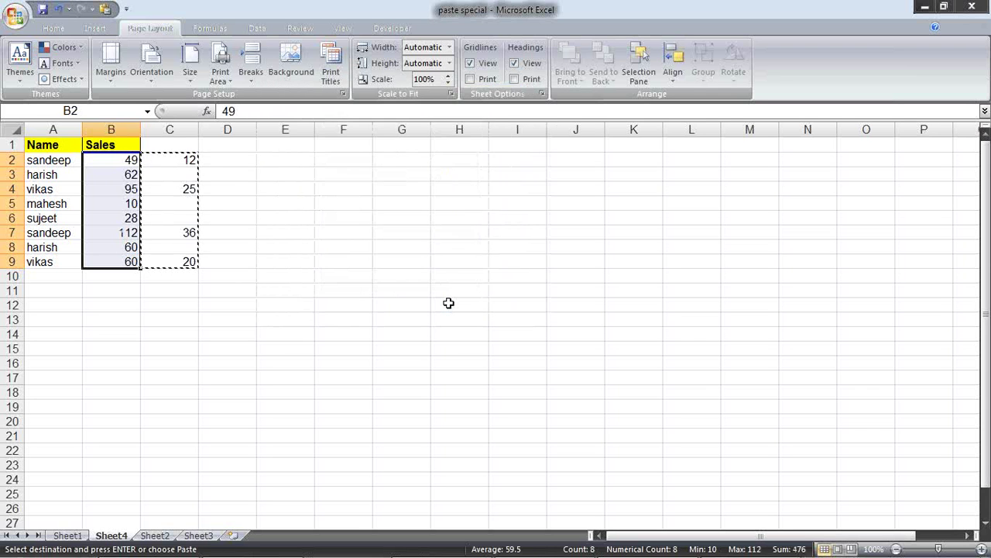
# Compare the column C amounts in rows 4, 7 and 9 with the updated Sales values 112 and 60.
pyautogui.click(188, 190)
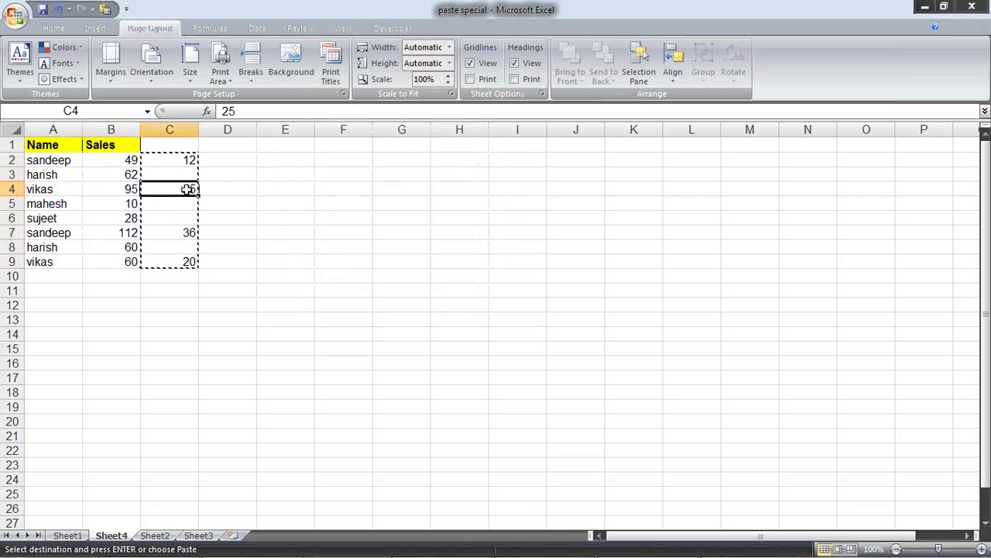
pyautogui.click(136, 187)
pyautogui.click(177, 233)
pyautogui.click(120, 234)
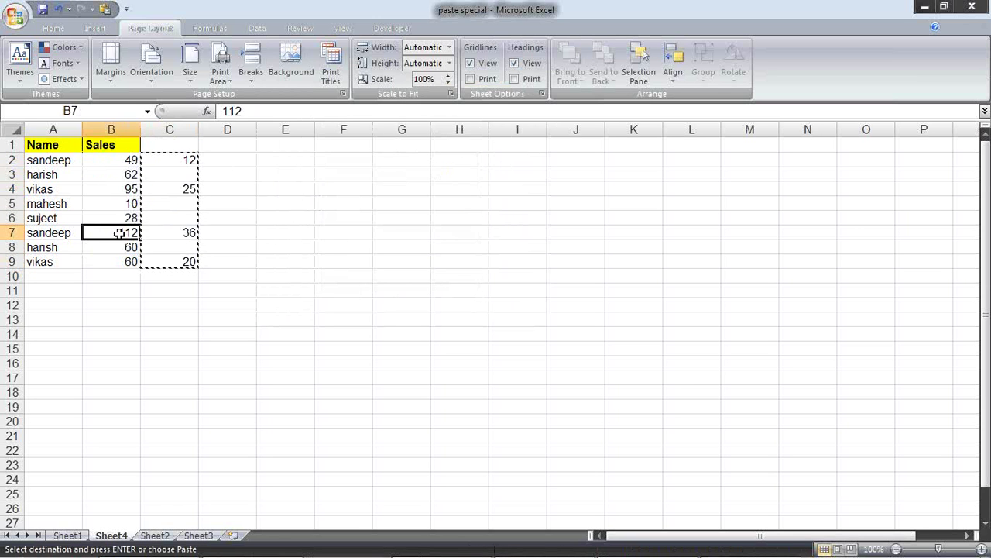
pyautogui.click(193, 261)
pyautogui.click(122, 263)
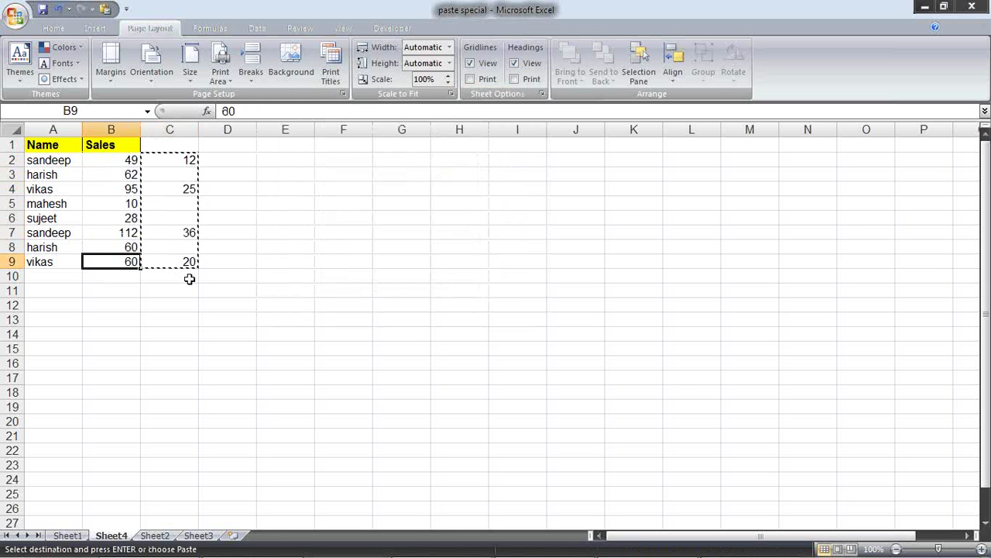
pyautogui.press('Escape')
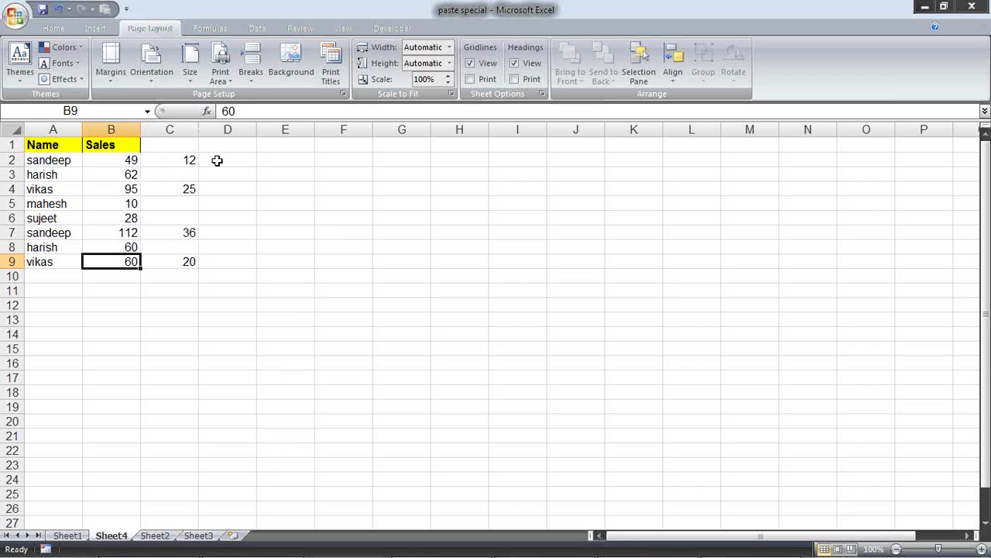
# Change the amount in C2 to 52 and in C4 to 65, keeping 36 and 20 in C7 and C9.
pyautogui.click(178, 159)
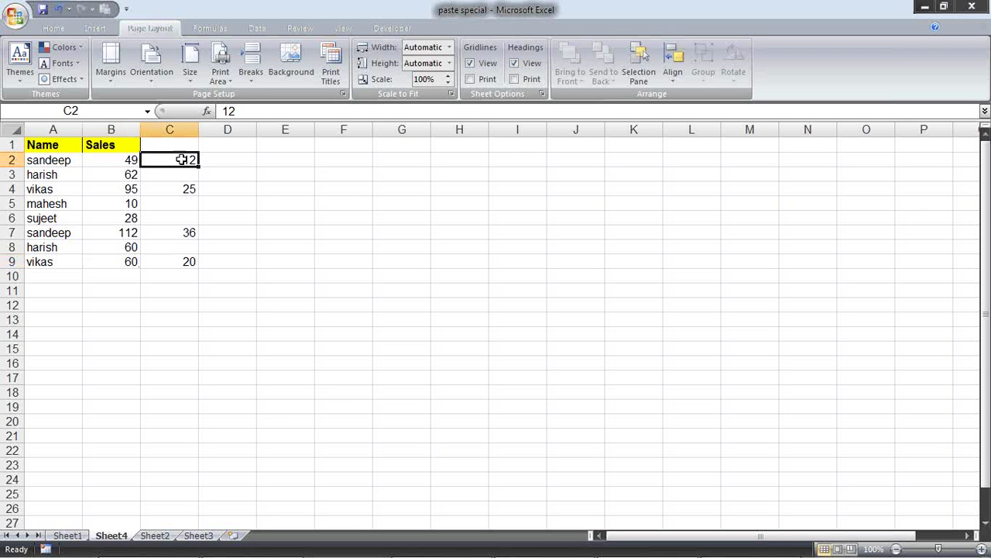
pyautogui.write('52')
pyautogui.press('Return')
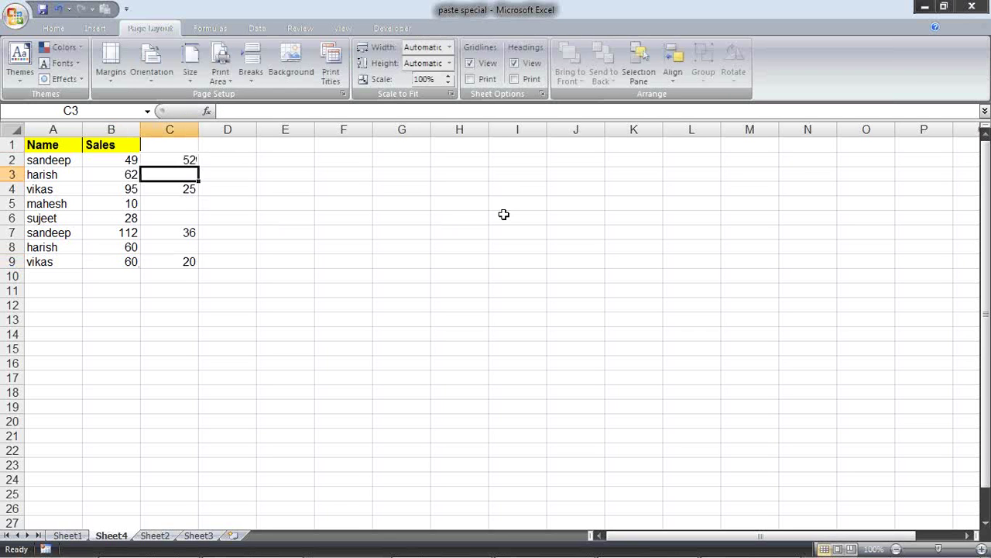
pyautogui.press('Up')
pyautogui.press('Down')
pyautogui.press('Down')
pyautogui.write('5')
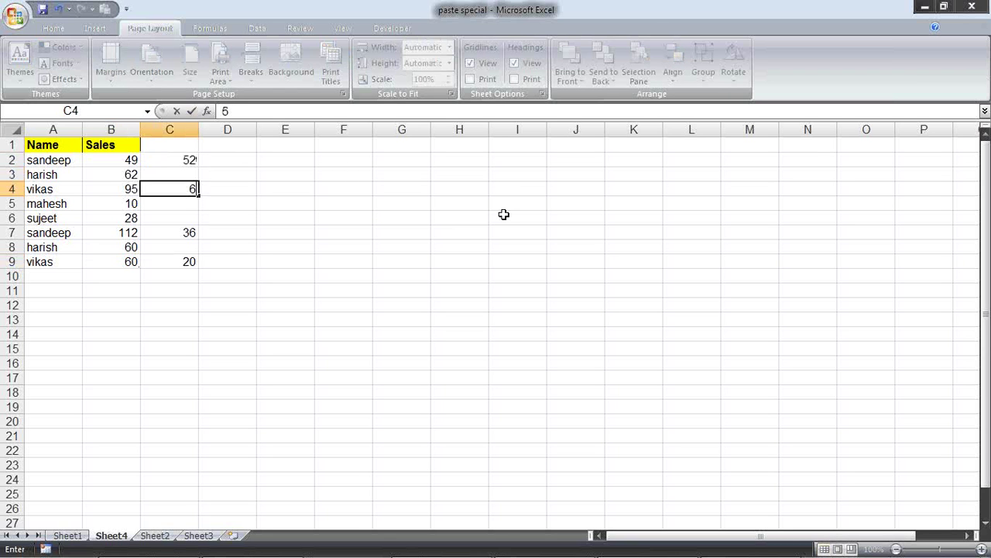
pyautogui.press('Return')
pyautogui.press('Down')
pyautogui.press('Down')
pyautogui.press('Down')
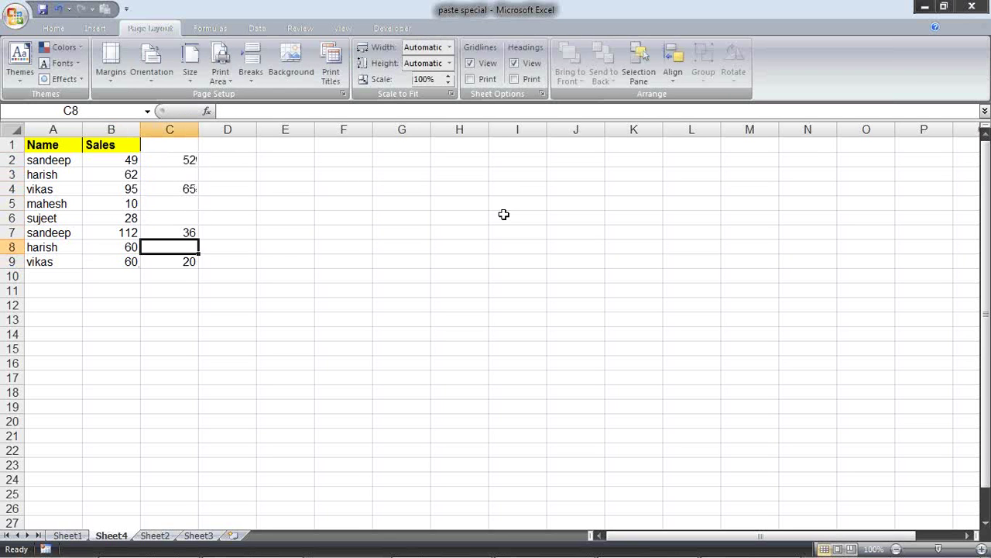
pyautogui.press('Down')
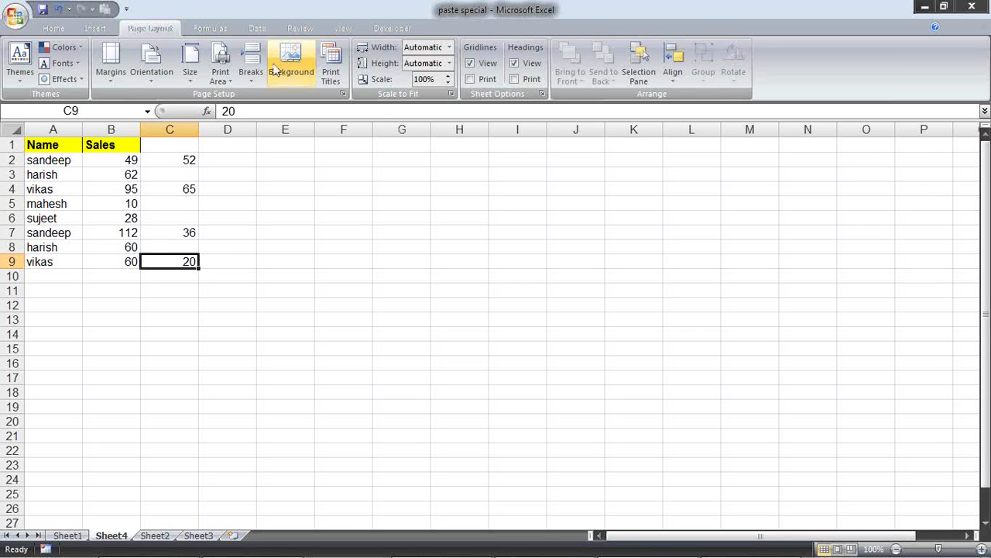
pyautogui.click(233, 154)
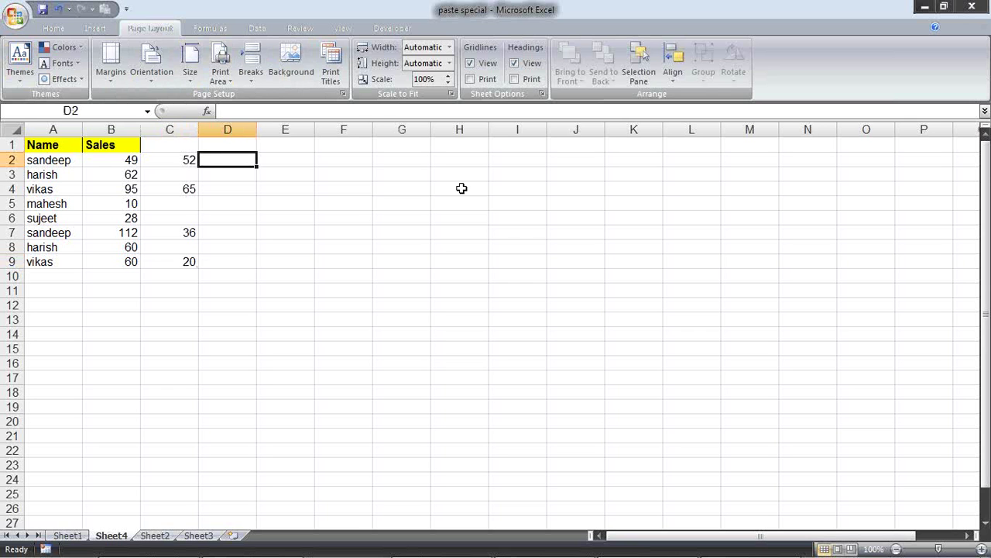
# Enter =IF(C2="",B2,C2) in D2.
pyautogui.write('=')
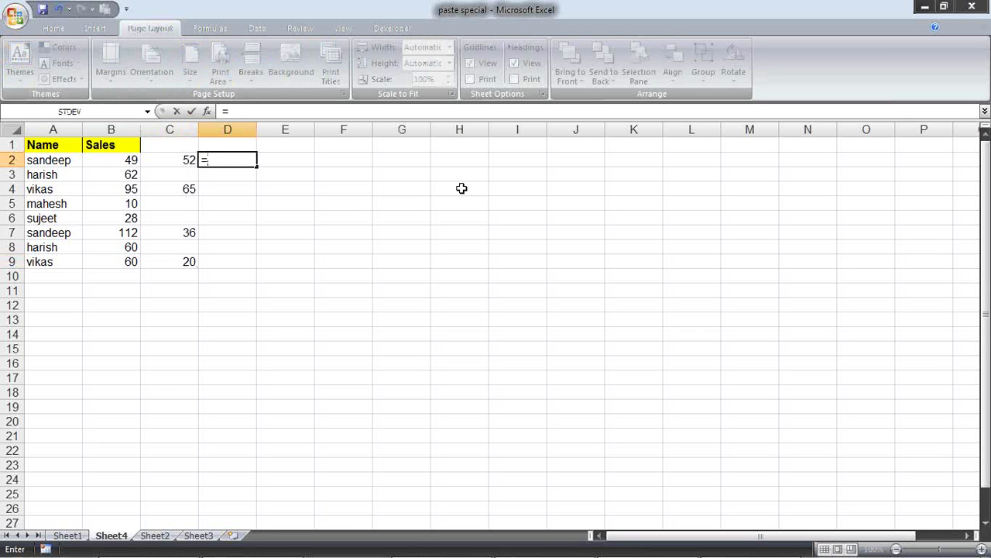
pyautogui.write('if')
pyautogui.press('Tab')
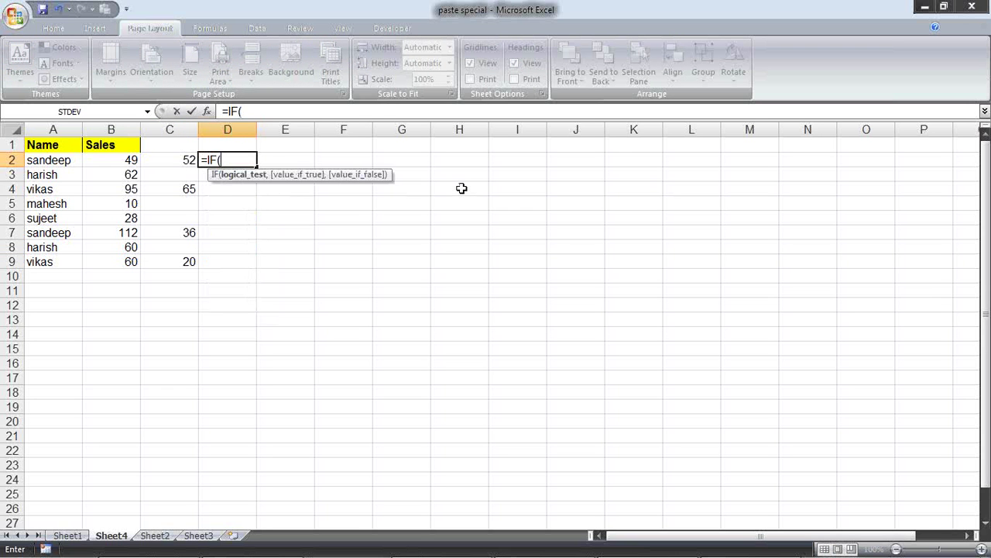
pyautogui.click(183, 159)
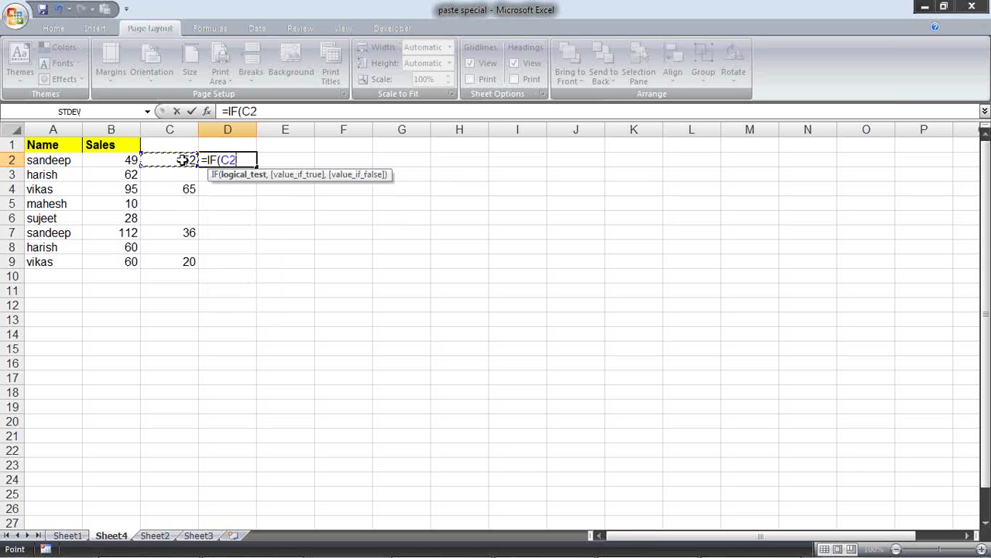
pyautogui.write('=""')
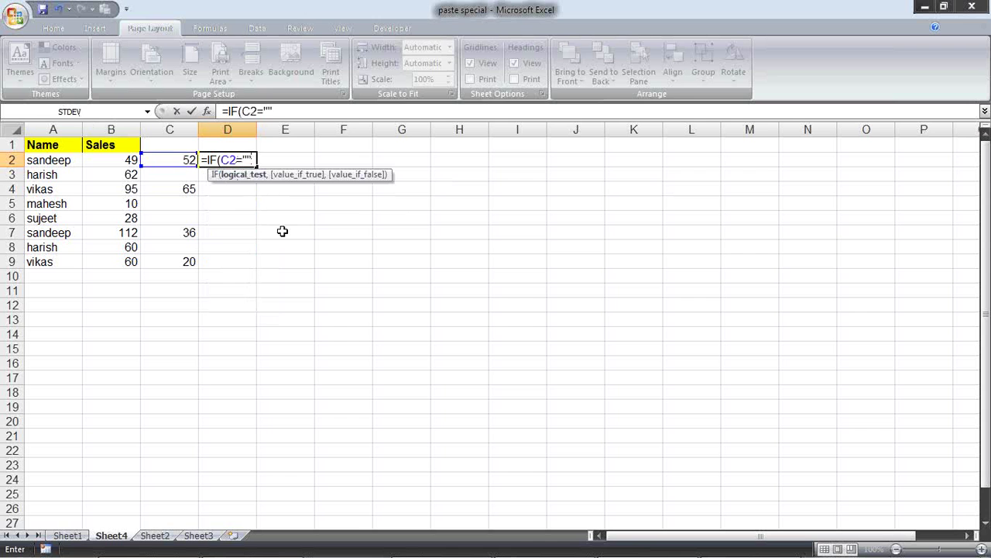
pyautogui.write(',')
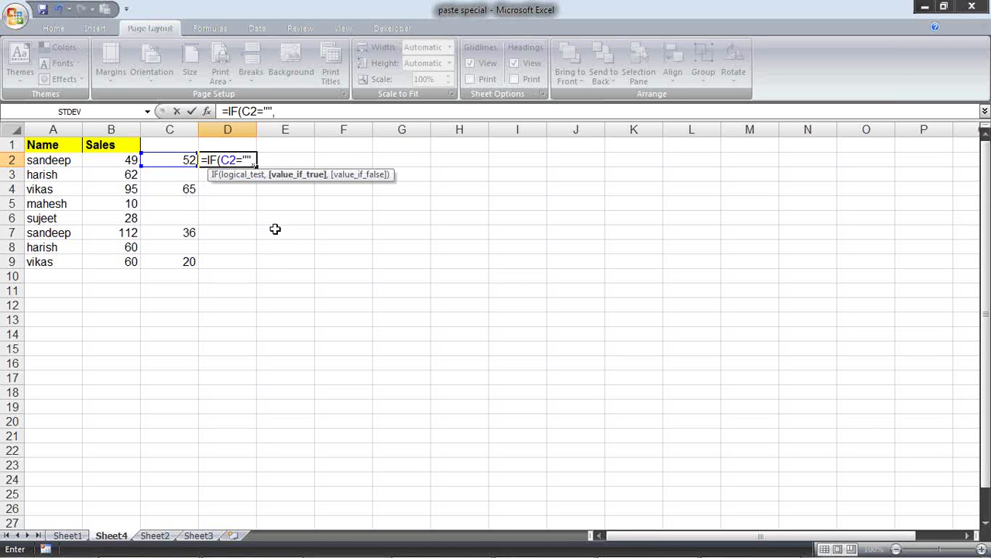
pyautogui.click(117, 161)
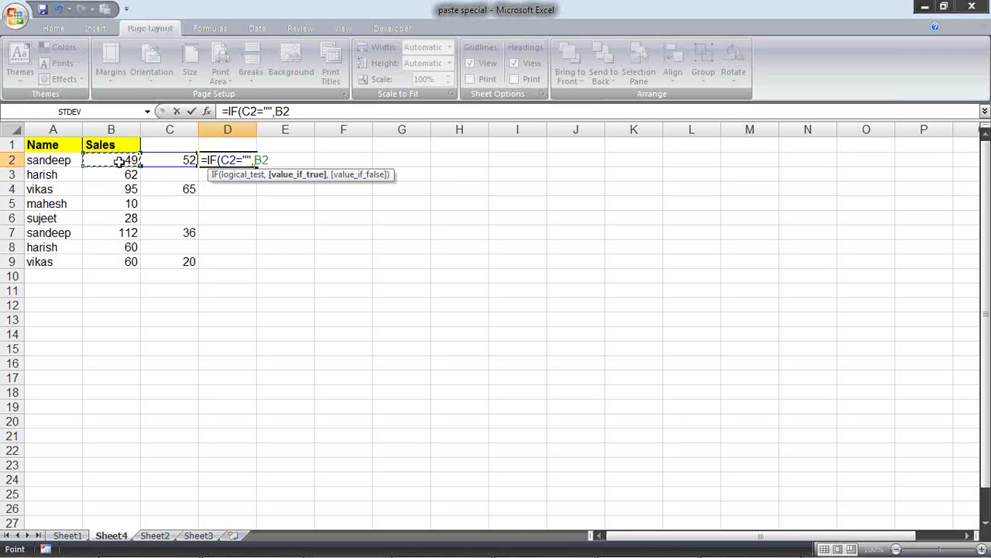
pyautogui.write(',')
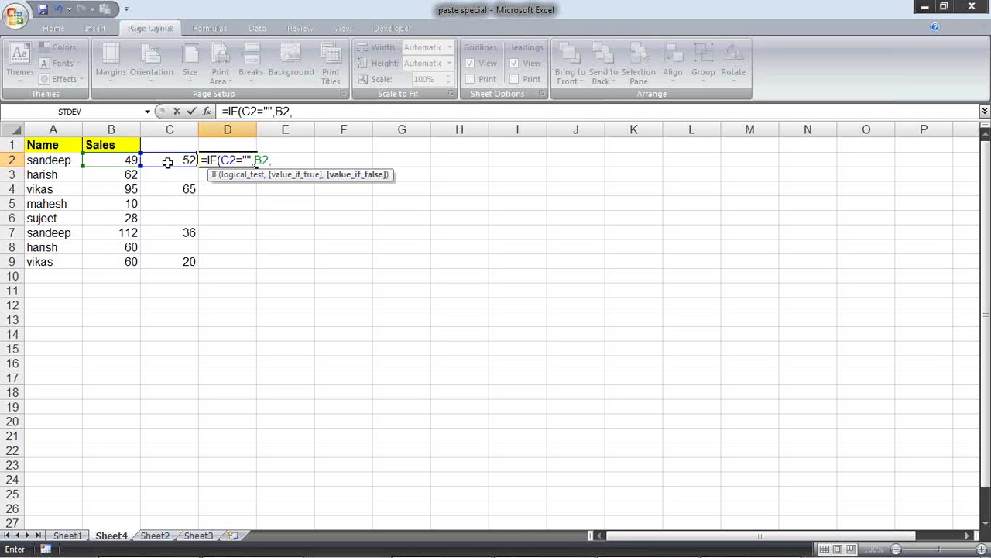
pyautogui.click(167, 160)
pyautogui.write(')')
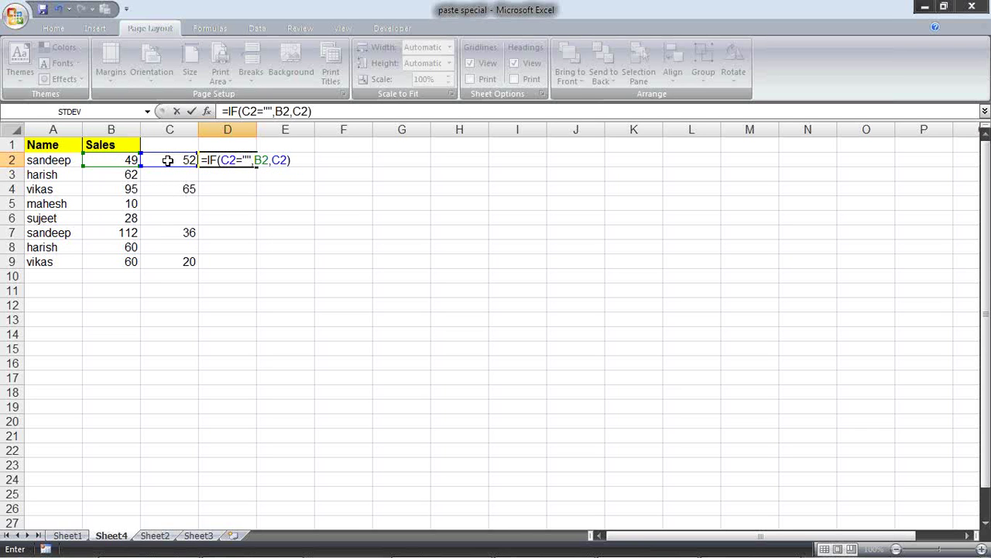
pyautogui.press('Return')
# Fill the IF formula down to D9, giving 52, 62, 65, 10, 28, 36, 60, 20.
pyautogui.click(242, 160)
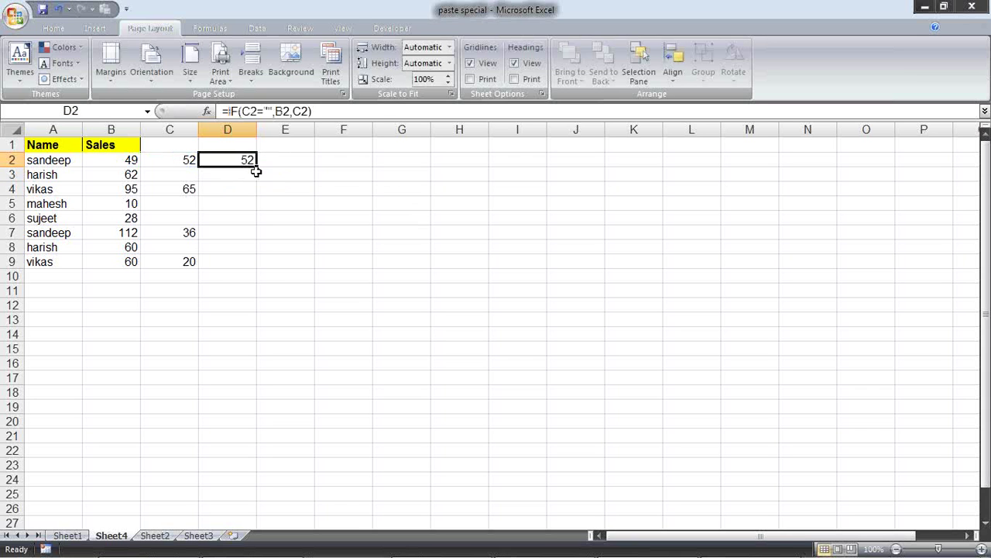
pyautogui.moveTo(255, 168); pyautogui.dragTo(259, 268)
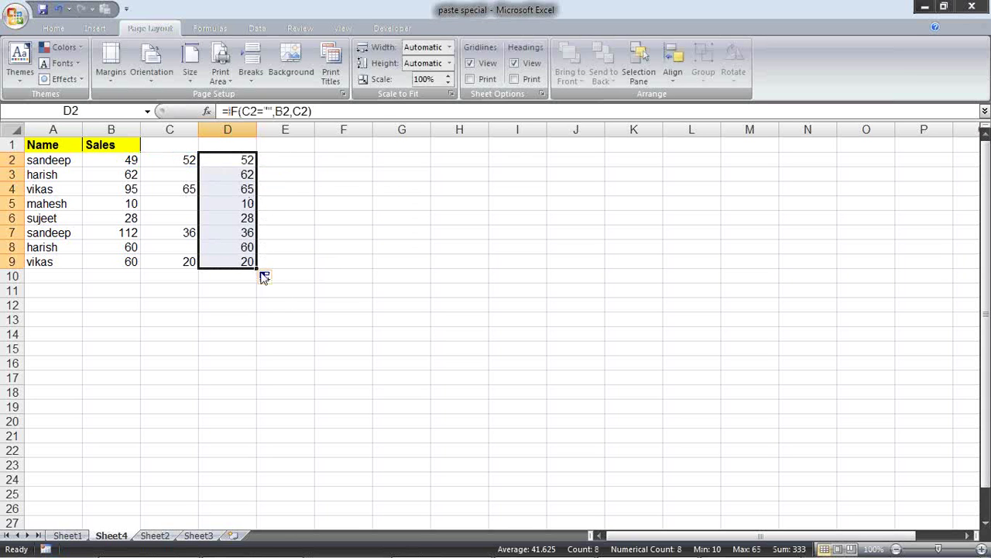
pyautogui.click(232, 159)
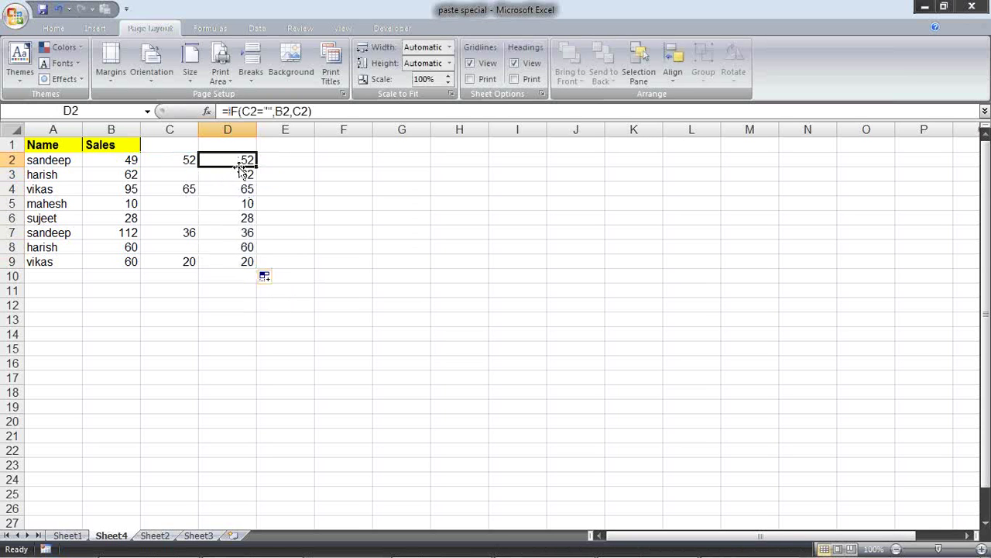
pyautogui.click(233, 176)
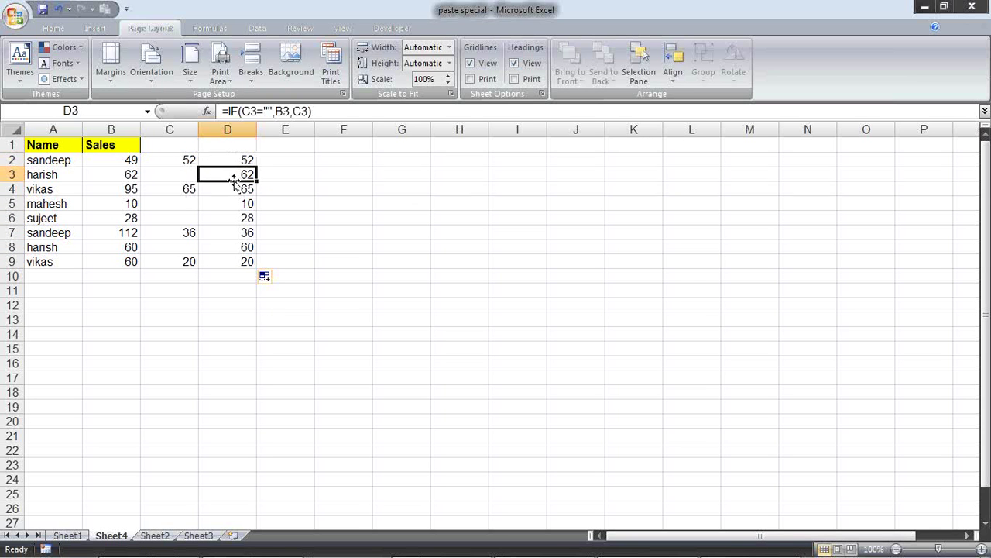
pyautogui.moveTo(242, 160); pyautogui.dragTo(246, 262)
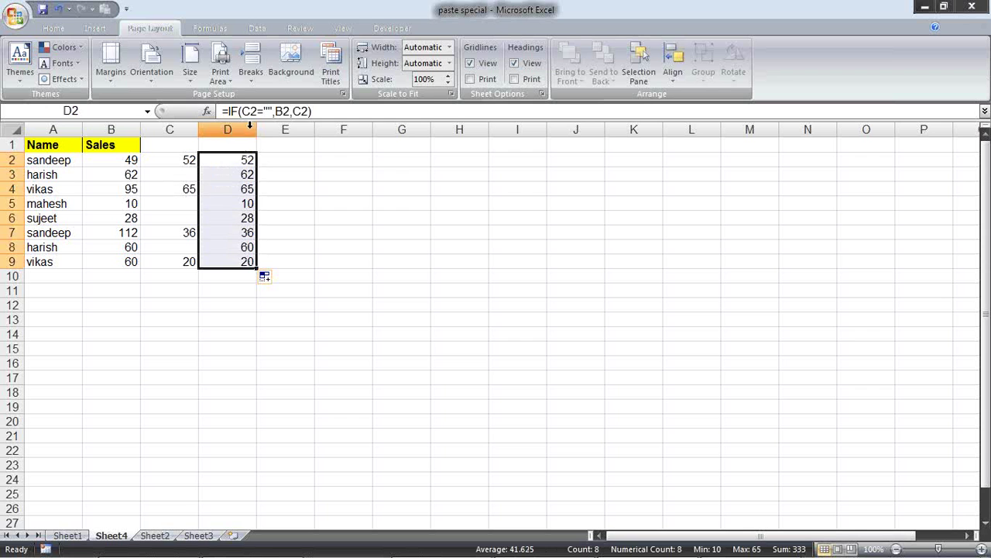
# Delete helper column D and copy the new figures in C2:C9.
pyautogui.rightClick(250, 130)
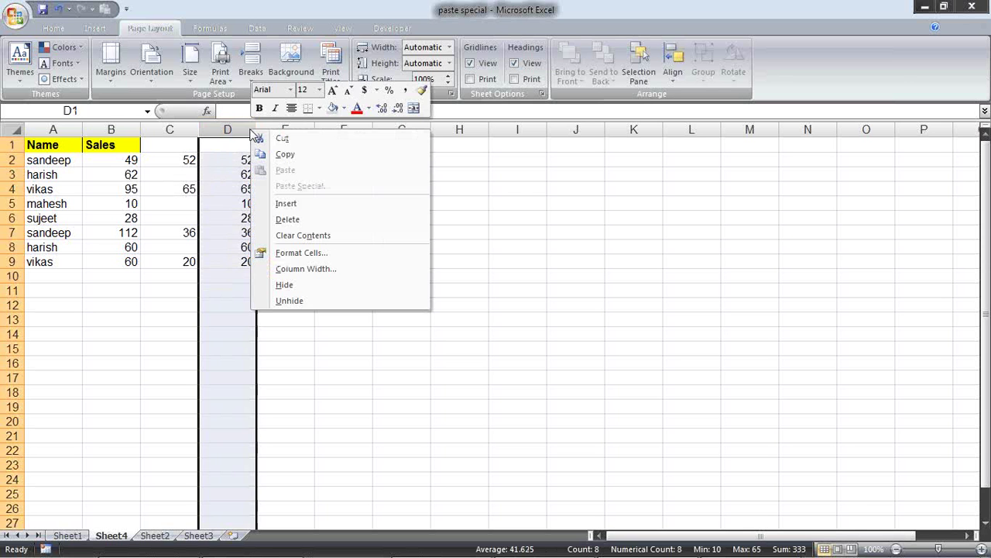
pyautogui.click(297, 220)
pyautogui.moveTo(157, 162)
pyautogui.mouseDown()
pyautogui.moveTo(168, 274)
pyautogui.moveTo(166, 262)
pyautogui.mouseUp()
pyautogui.hotkey('ctrl', 'c')
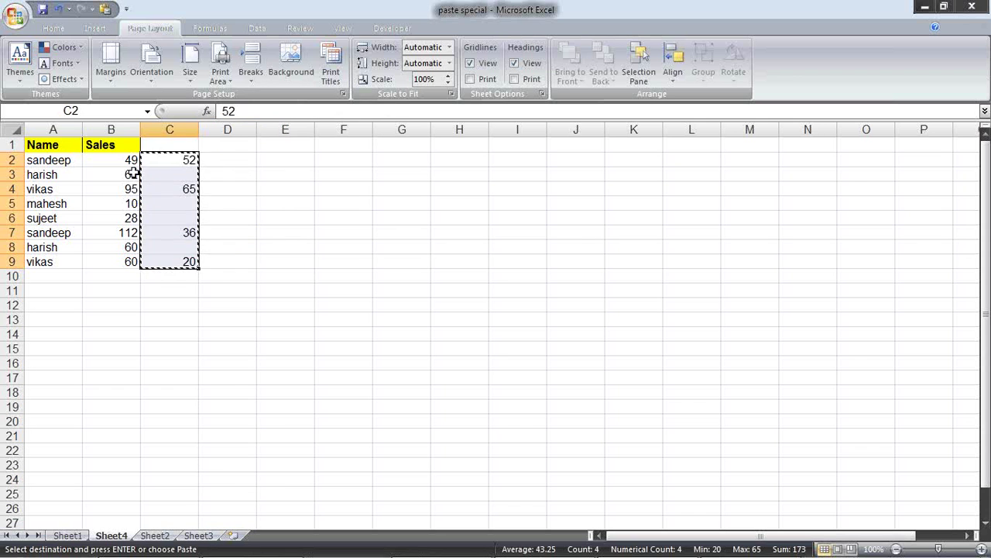
# Paste C2:C9 onto B2 with Skip blanks, undoing the plain paste that blanked Sales values.
pyautogui.click(132, 160)
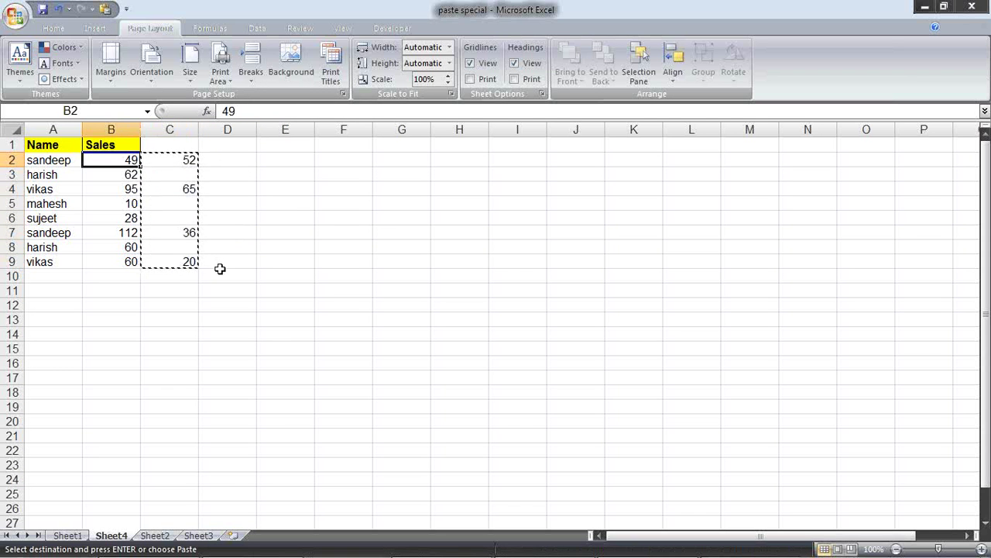
pyautogui.hotkey('ctrl', 'v')
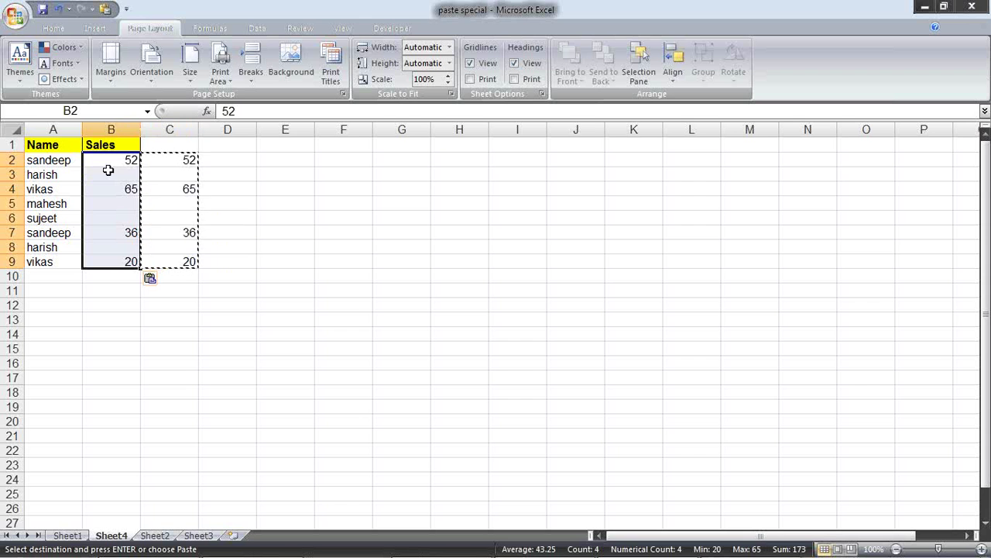
pyautogui.hotkey('ctrl', 'z')
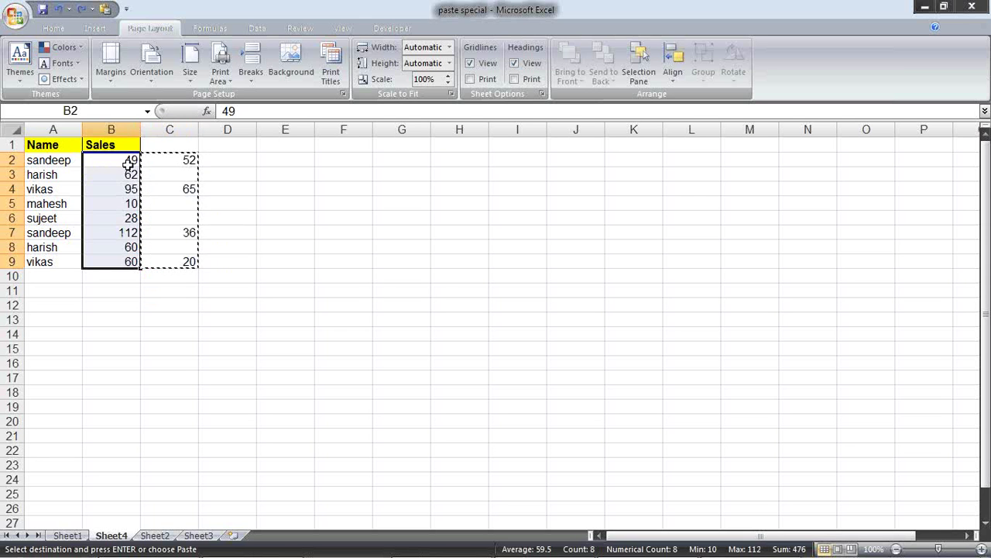
pyautogui.rightClick(129, 164)
pyautogui.click(180, 223)
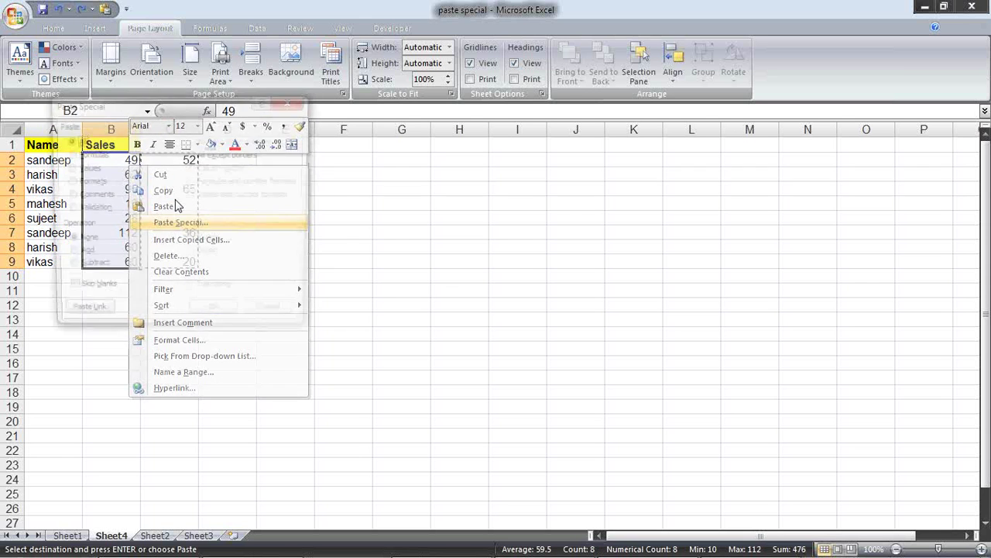
pyautogui.moveTo(164, 103); pyautogui.dragTo(412, 85)
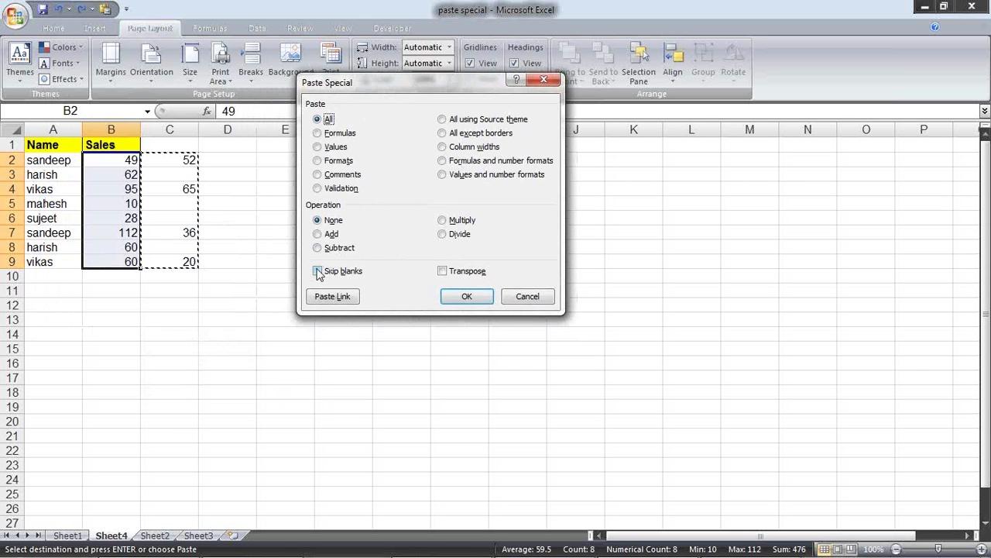
pyautogui.click(317, 271)
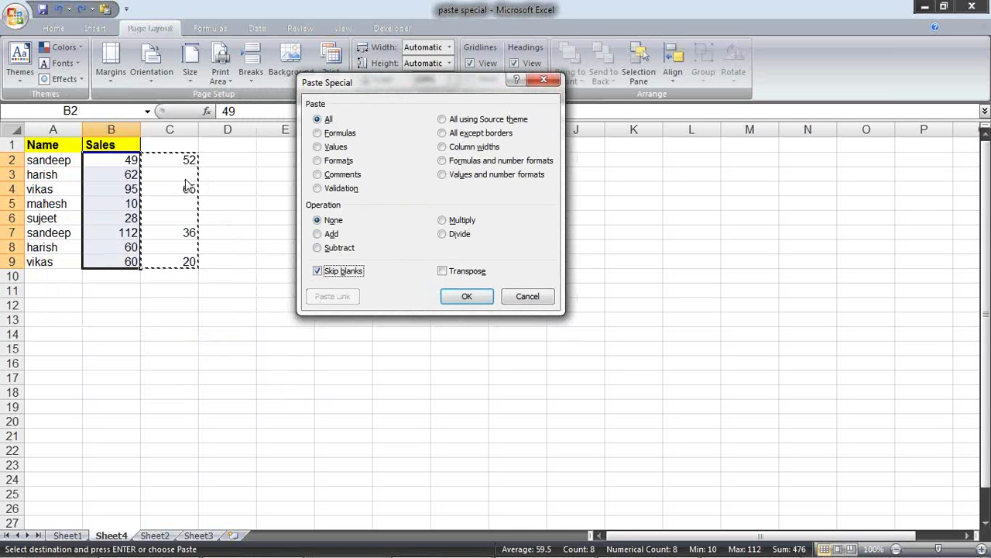
pyautogui.click(475, 301)
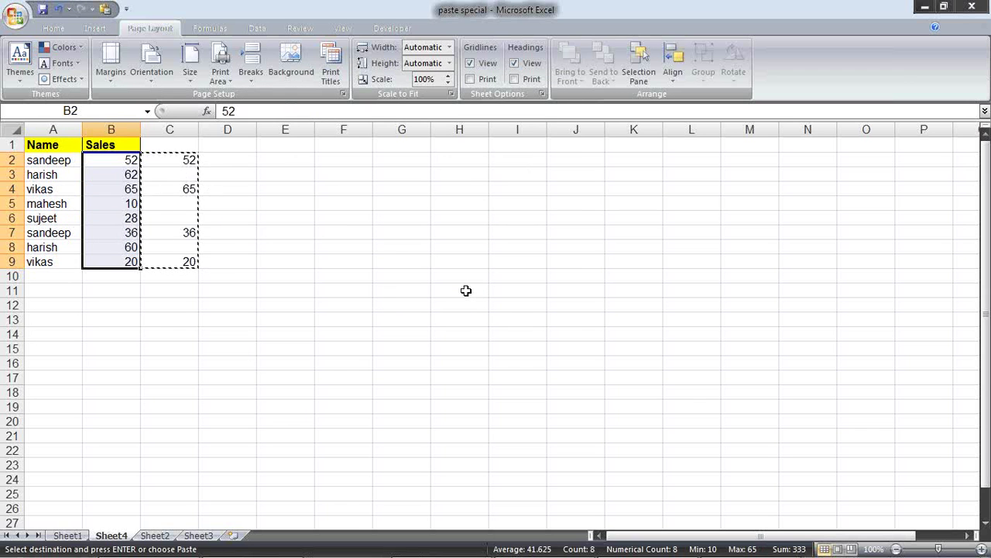
pyautogui.click(219, 160)
pyautogui.press('Escape')
# Verify B2, B4, B7, B9 now show 52, 65, 36, 20 while B6 keeps 28.
pyautogui.click(190, 161)
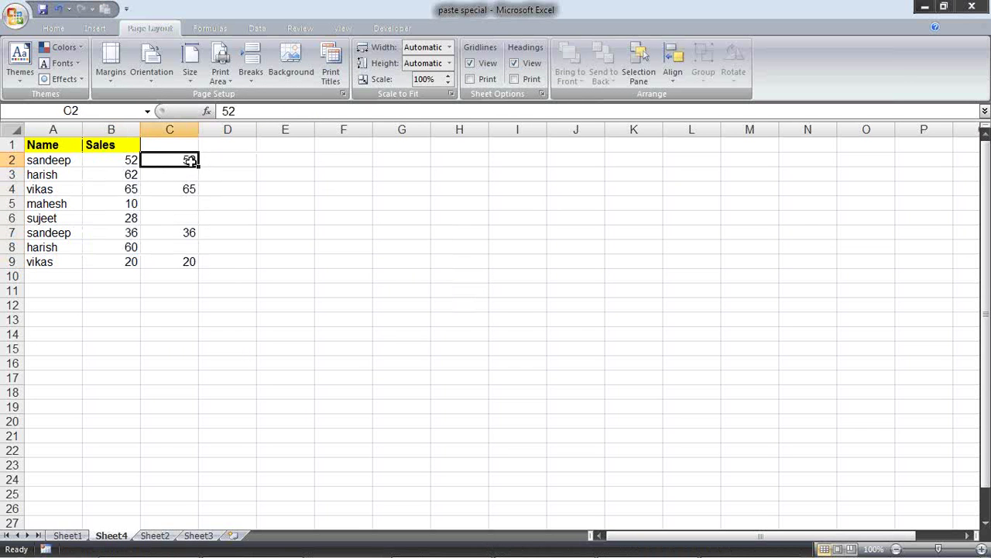
pyautogui.click(132, 160)
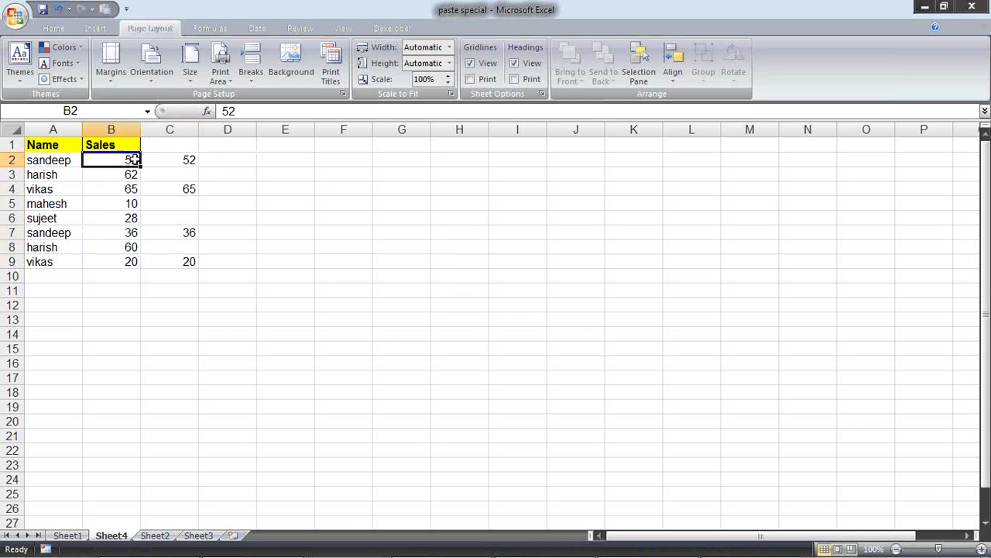
pyautogui.click(165, 189)
pyautogui.click(131, 188)
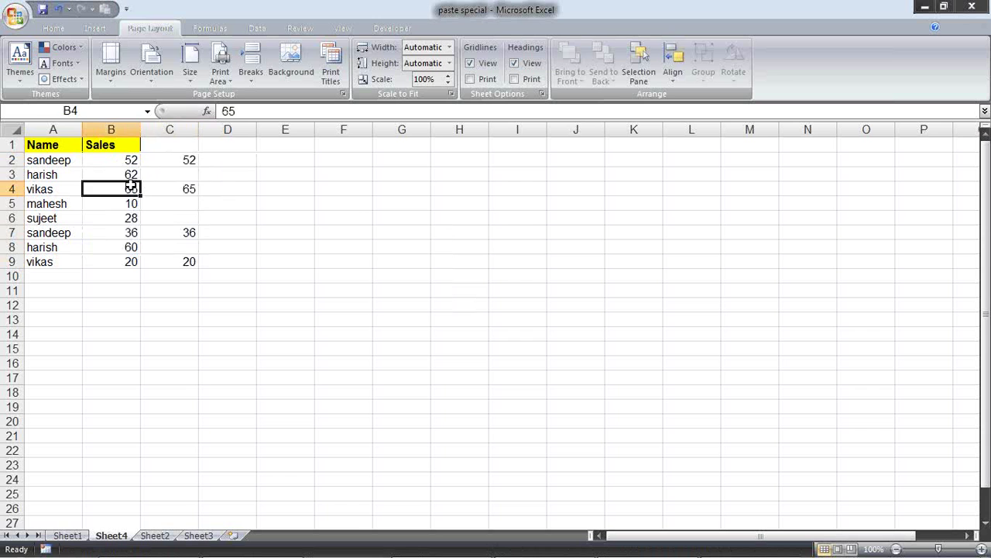
pyautogui.click(163, 231)
pyautogui.click(126, 222)
pyautogui.click(132, 233)
pyautogui.click(171, 249)
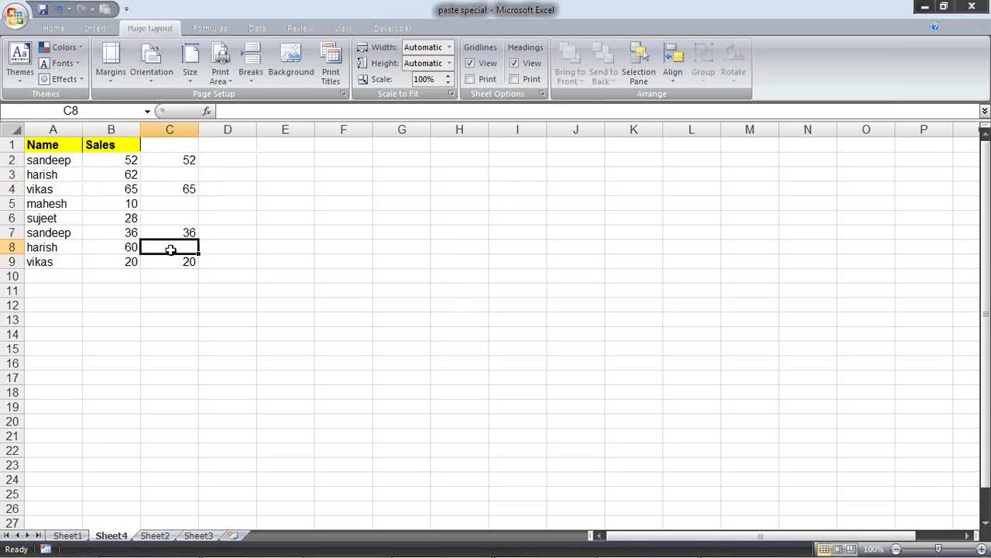
pyautogui.click(168, 258)
pyautogui.click(120, 258)
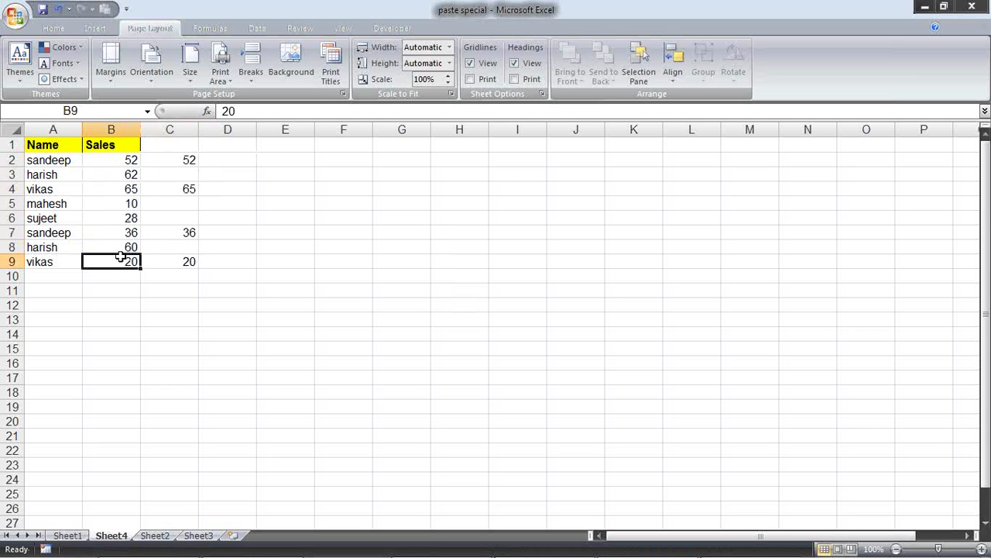
# On Sheet2, clear the existing Ach% values in C2:C9.
pyautogui.click(154, 535)
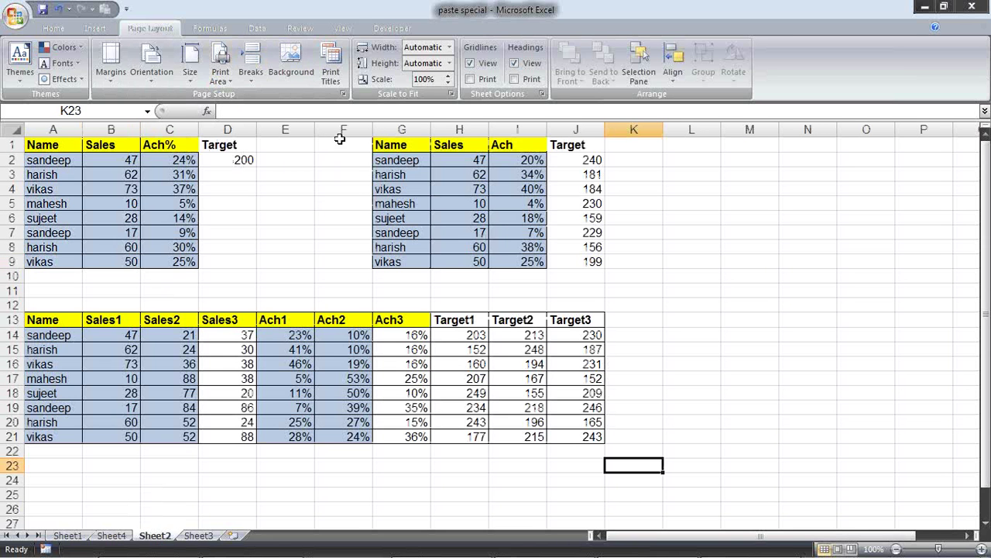
pyautogui.click(244, 226)
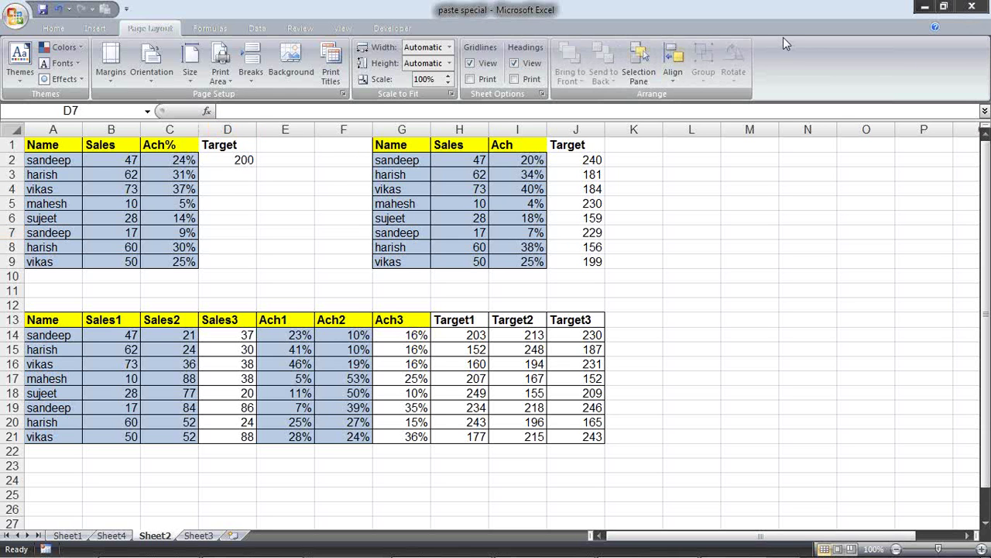
pyautogui.click(184, 158)
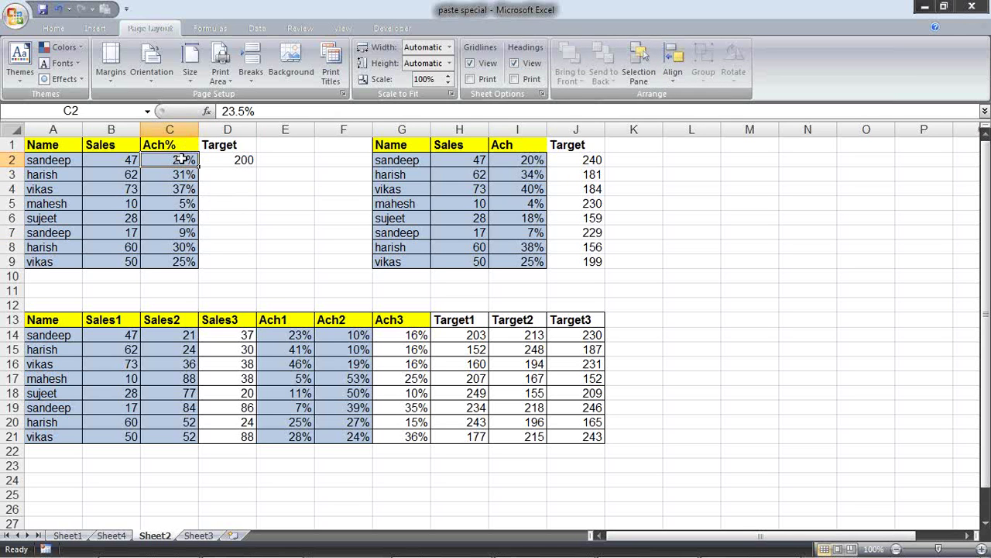
pyautogui.moveTo(186, 158); pyautogui.dragTo(172, 271)
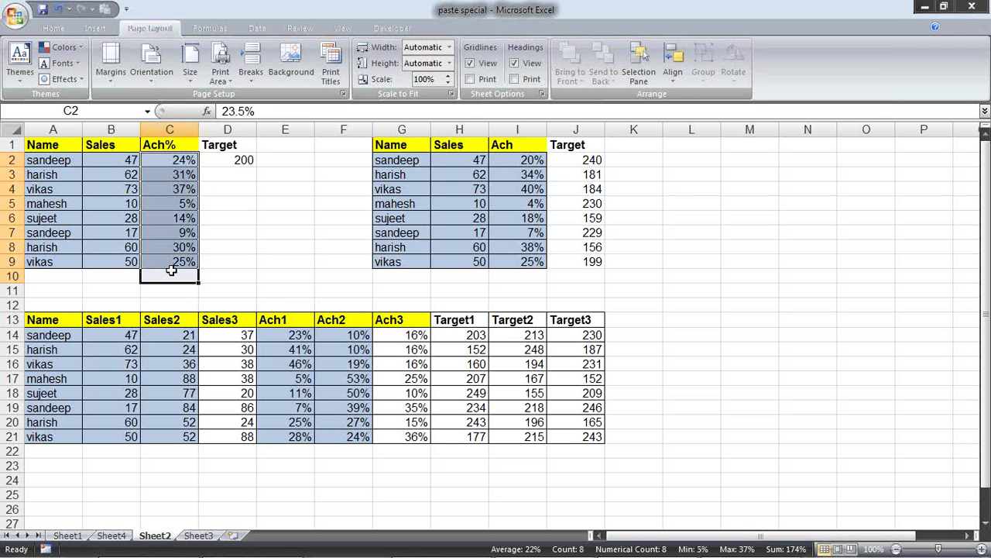
pyautogui.hotkey('ctrl', 'shift', '~')
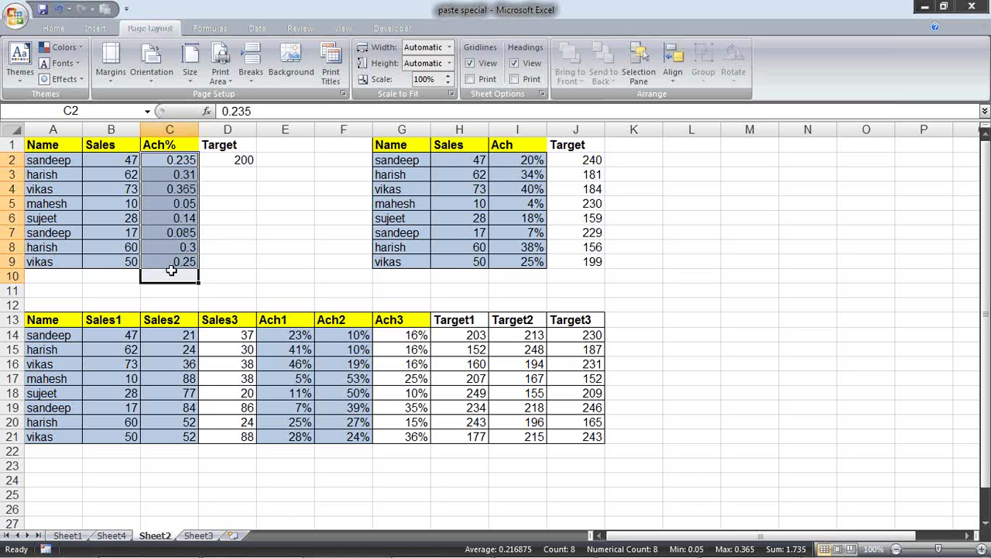
pyautogui.press('Delete')
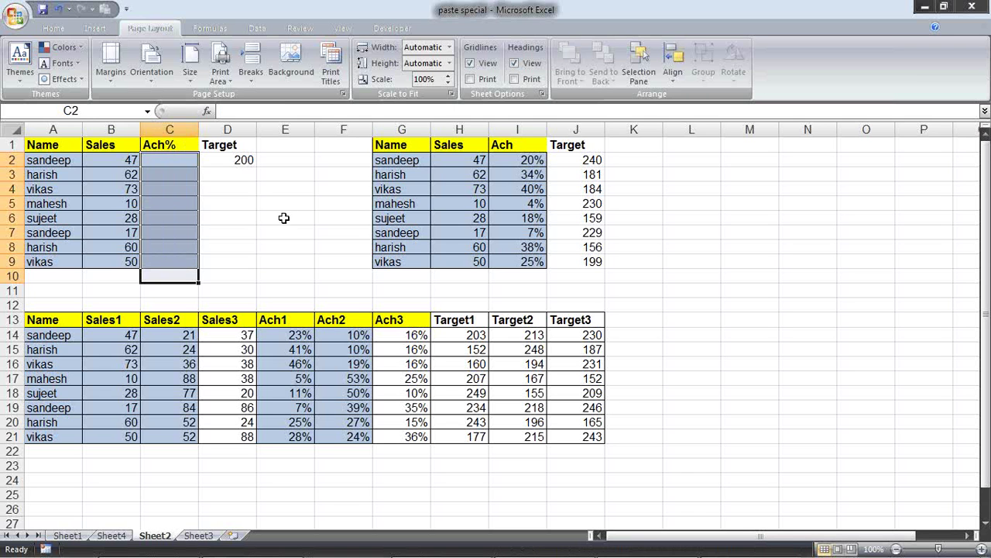
pyautogui.click(281, 218)
pyautogui.click(214, 166)
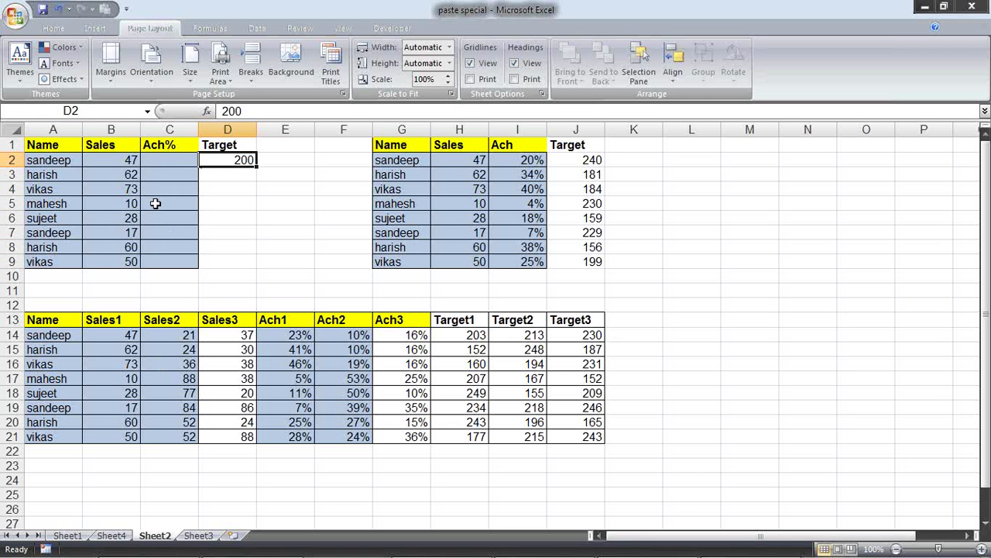
pyautogui.moveTo(111, 150); pyautogui.dragTo(101, 261)
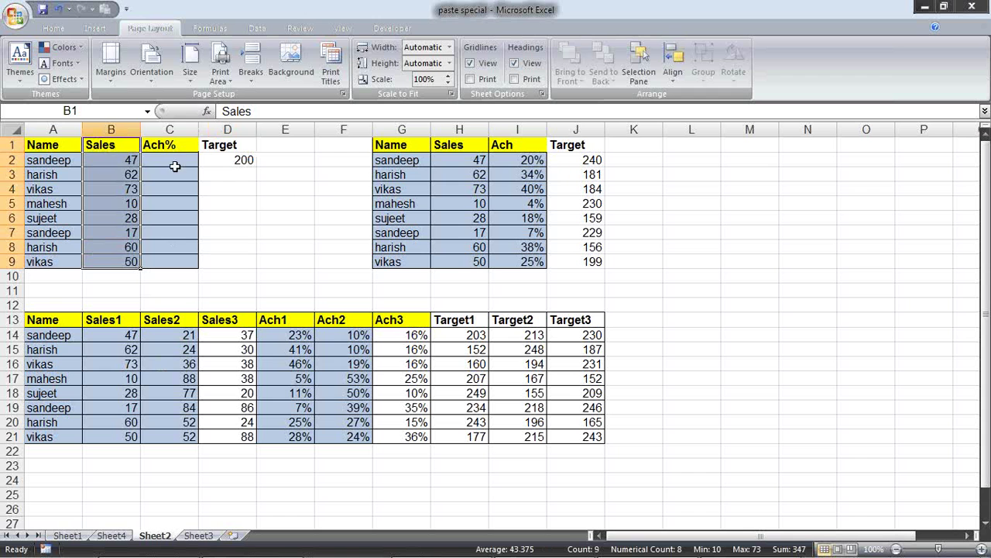
# Enter =B2/$D$2 in C2, locking the Target reference as absolute.
pyautogui.click(172, 161)
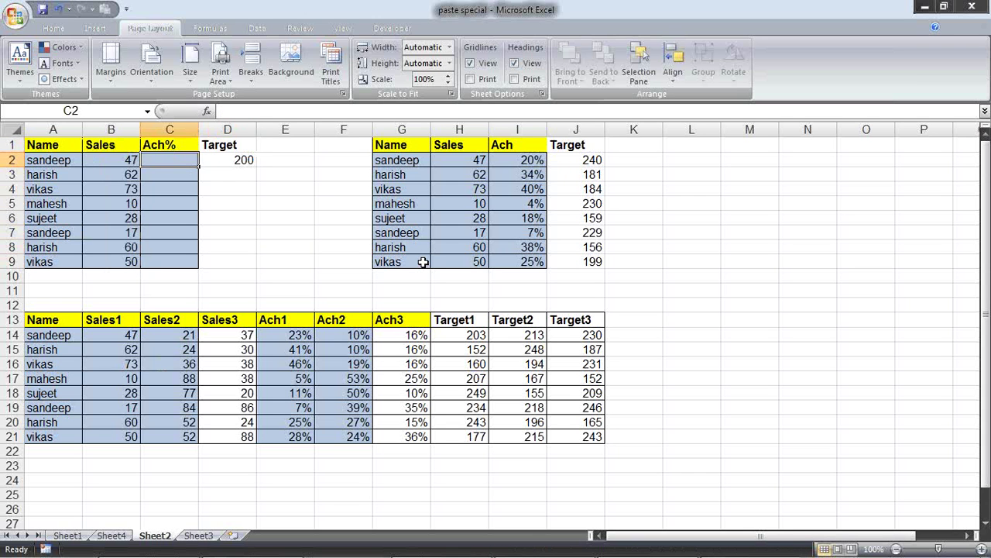
pyautogui.write('=')
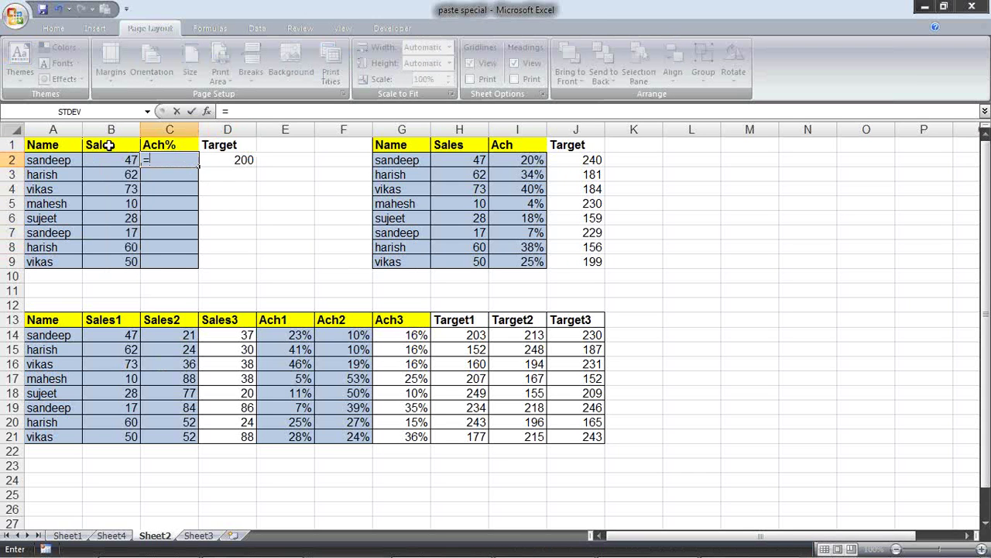
pyautogui.click(112, 160)
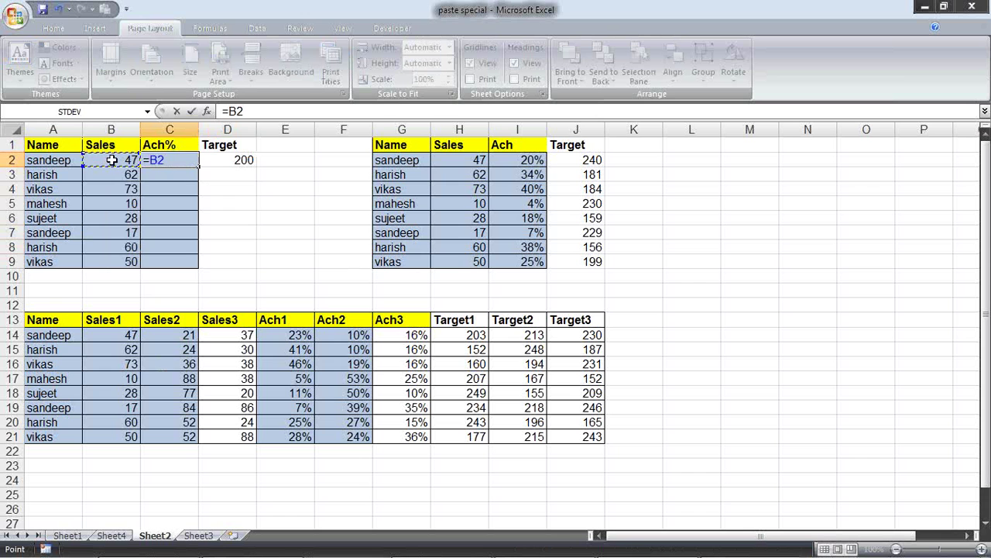
pyautogui.write('/')
pyautogui.click(224, 158)
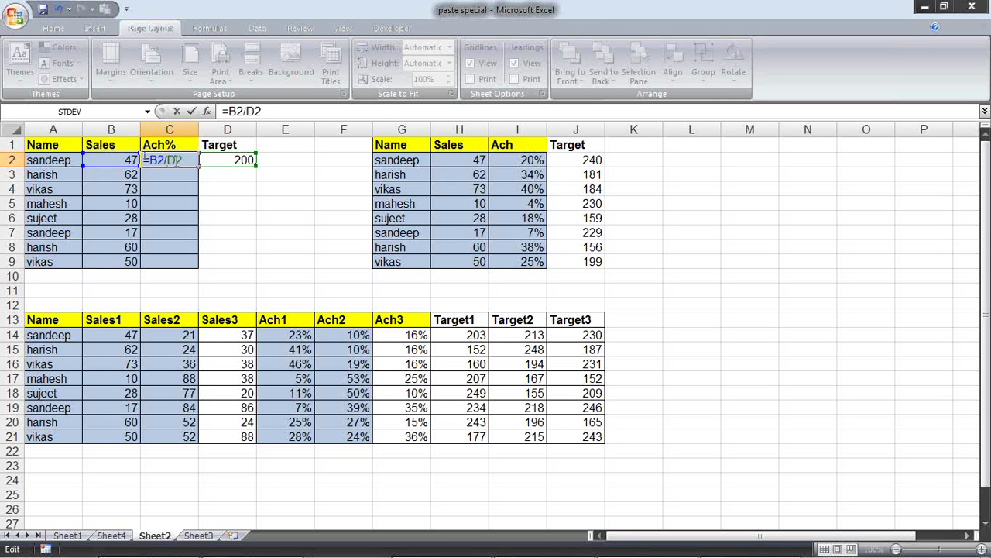
pyautogui.press('F4')
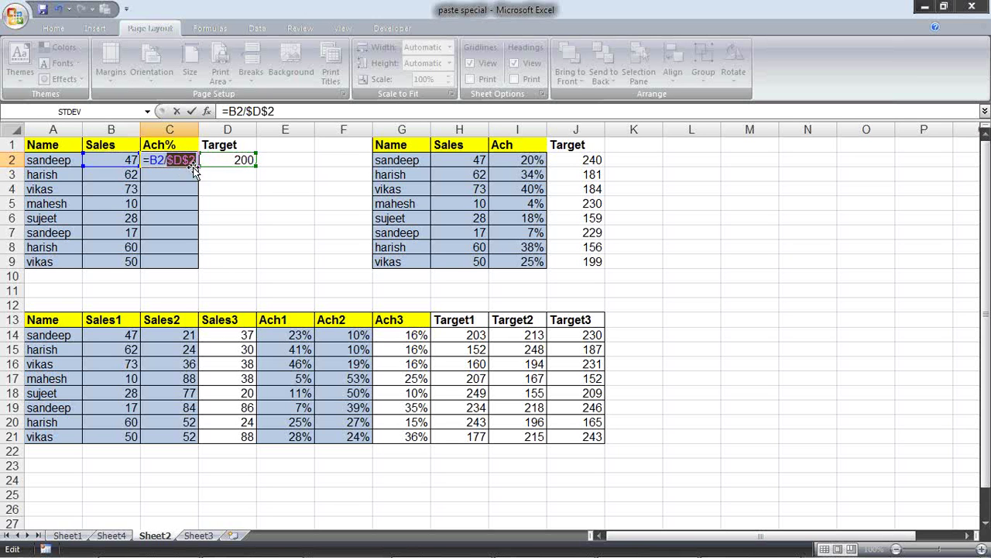
pyautogui.press('Return')
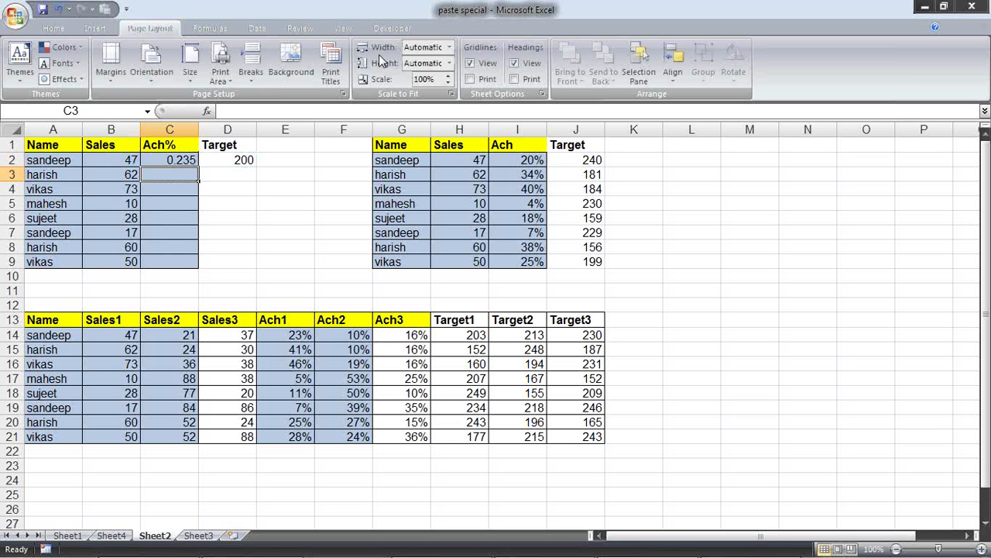
# Fill the Ach% formula down to C9 and apply Percent Style.
pyautogui.click(184, 159)
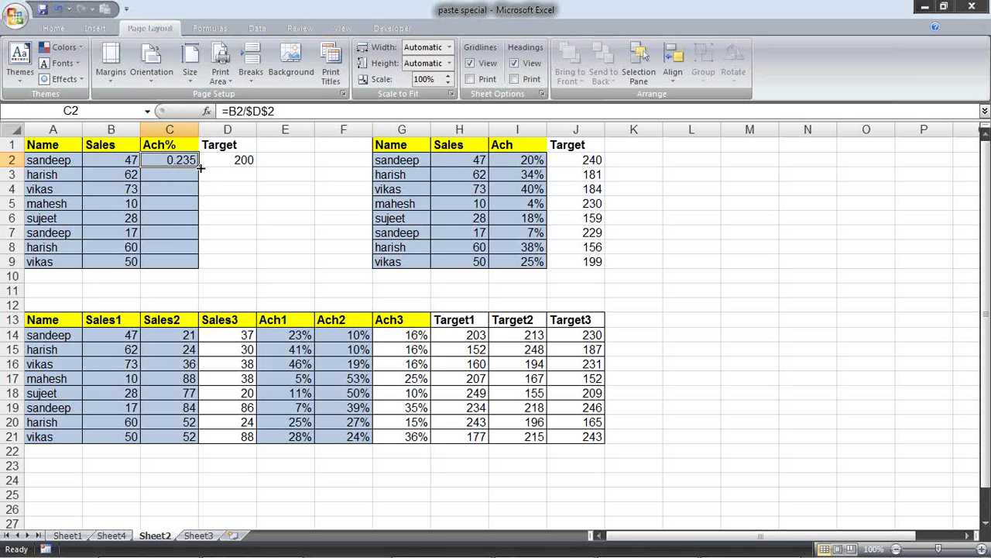
pyautogui.moveTo(199, 167); pyautogui.dragTo(186, 264)
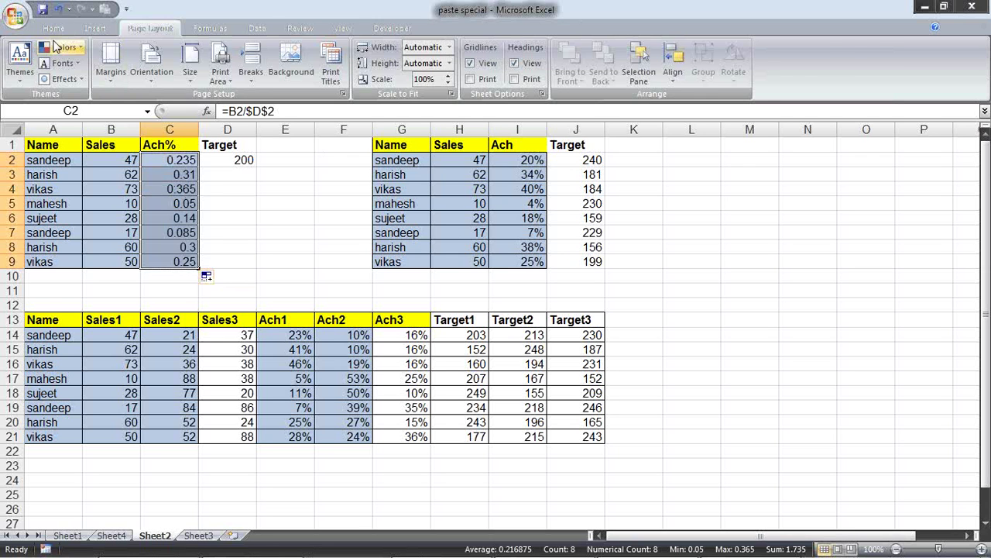
pyautogui.click(54, 27)
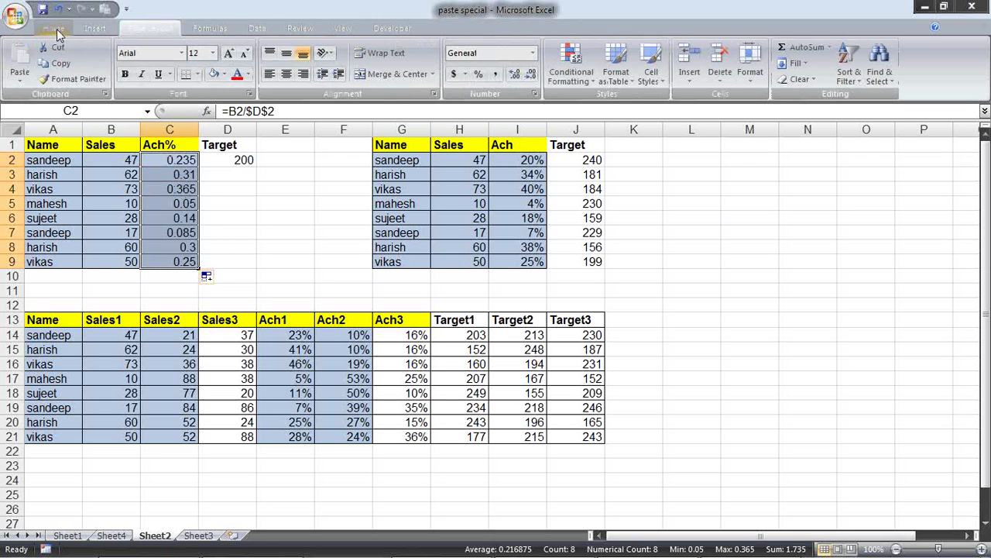
pyautogui.click(478, 76)
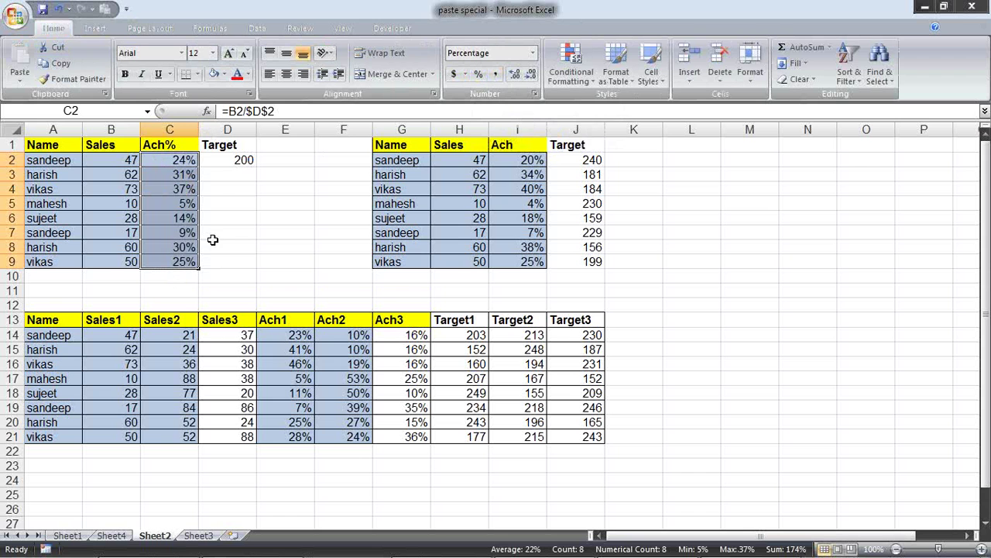
pyautogui.click(227, 211)
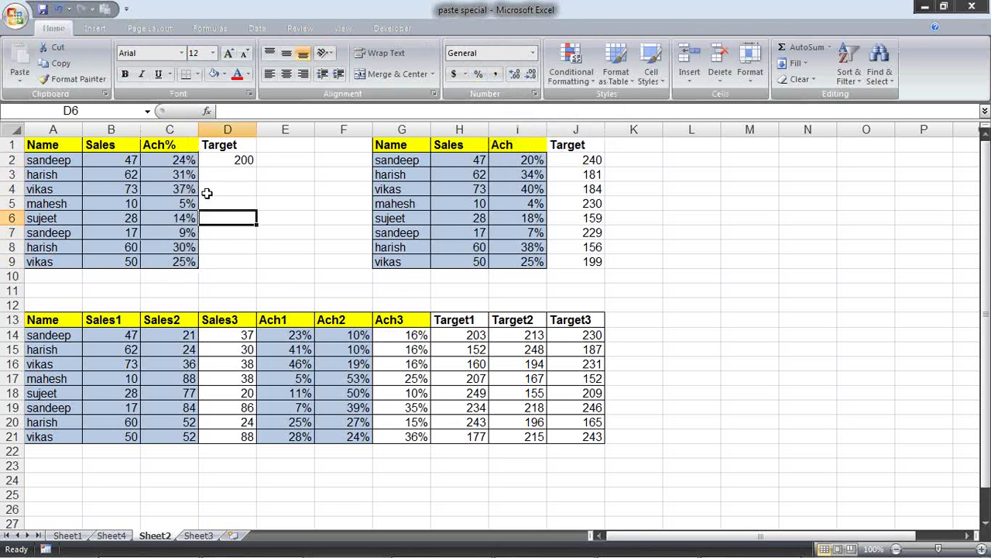
pyautogui.click(184, 188)
pyautogui.click(186, 161)
pyautogui.hotkey('ctrl', 'Down')
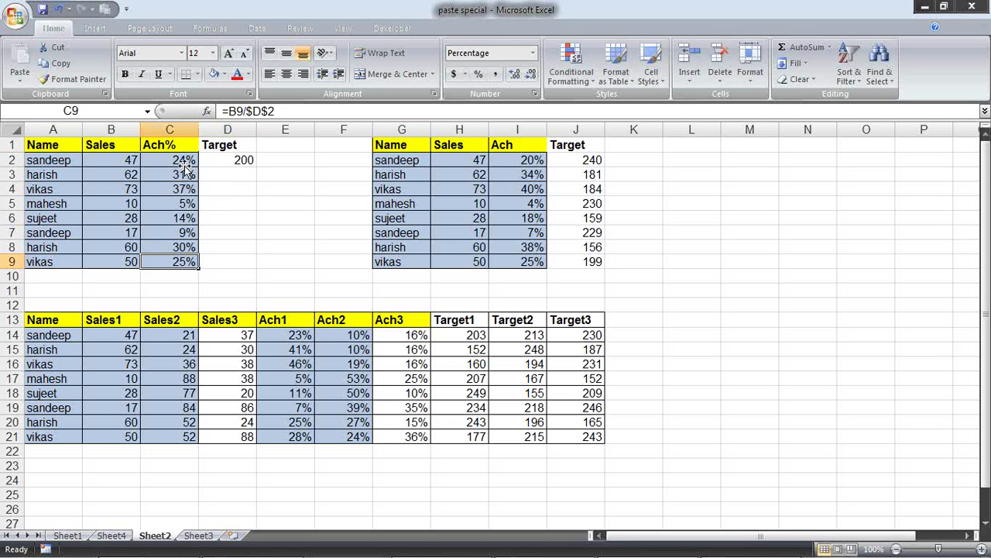
pyautogui.click(171, 199)
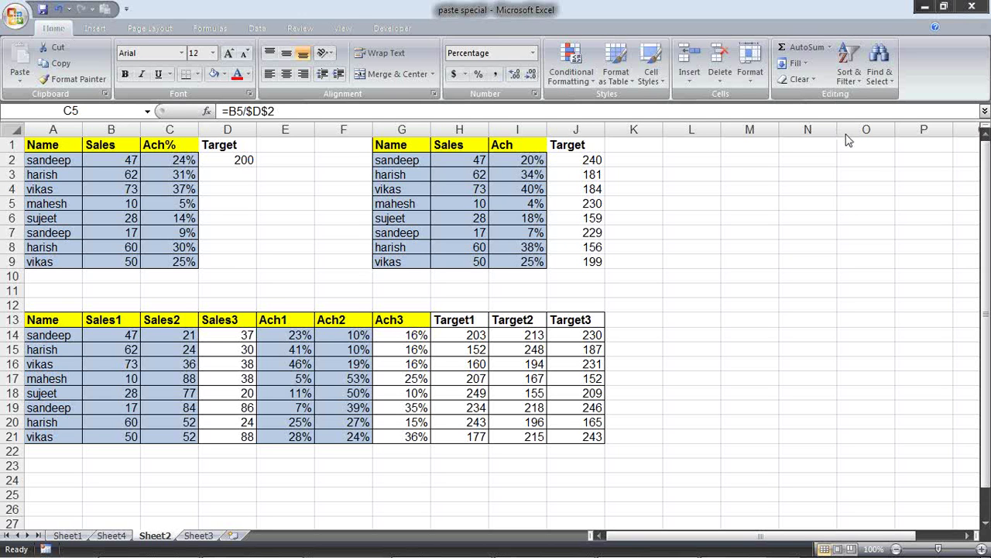
pyautogui.click(241, 158)
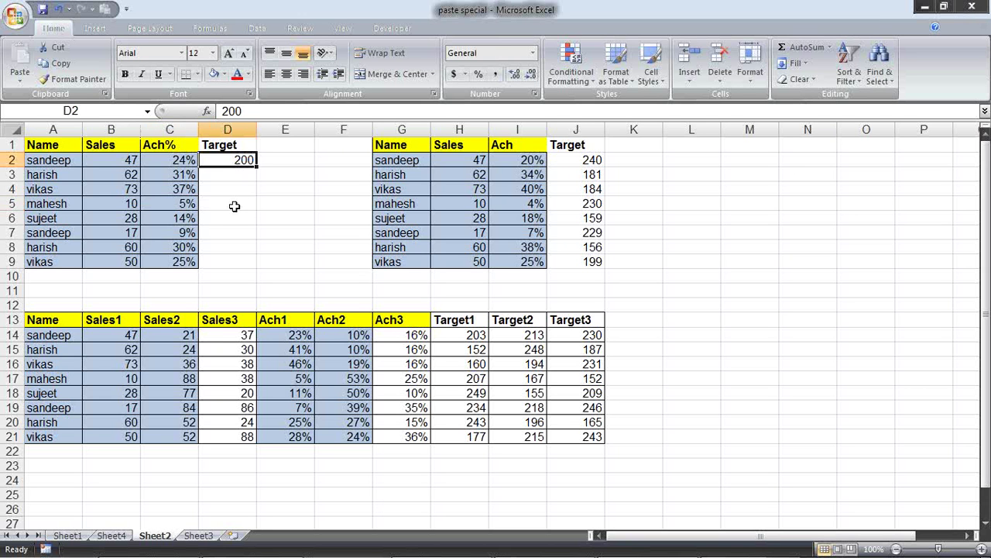
pyautogui.click(171, 163)
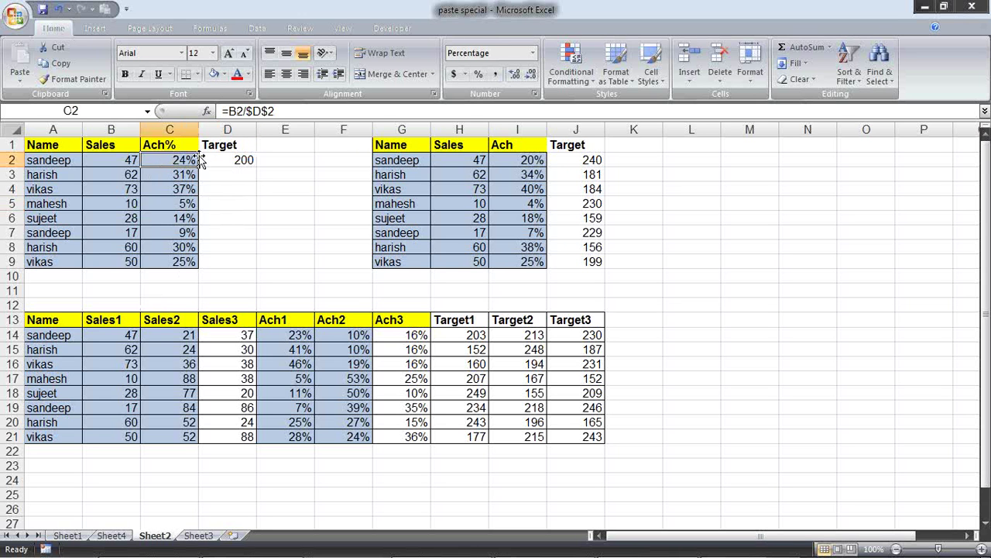
pyautogui.click(225, 162)
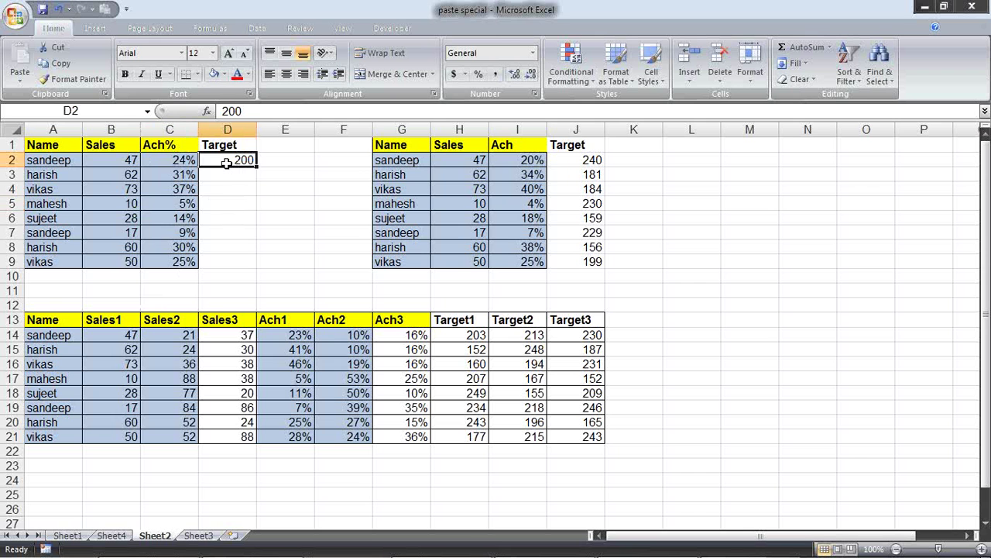
pyautogui.hotkey('ctrl', 'c')
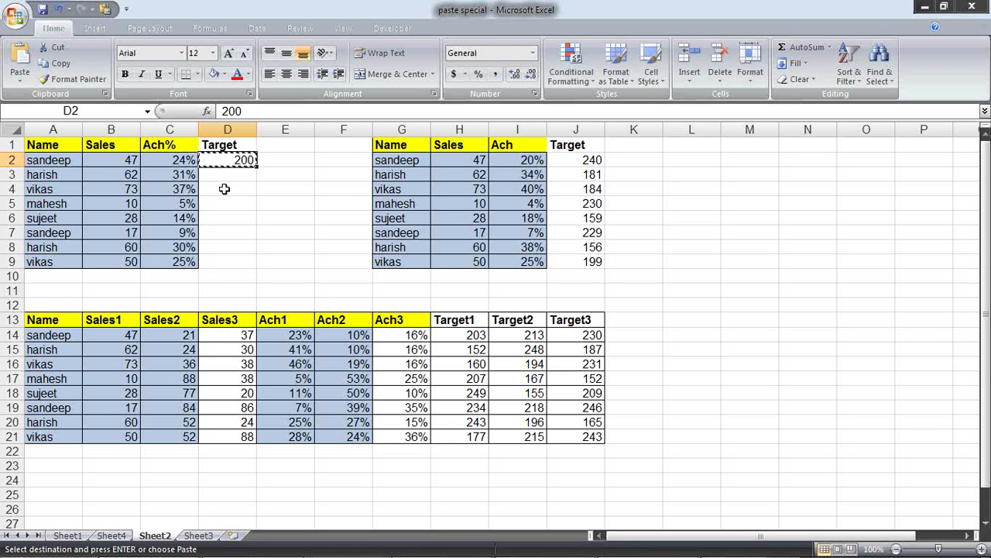
pyautogui.moveTo(172, 160); pyautogui.dragTo(170, 258)
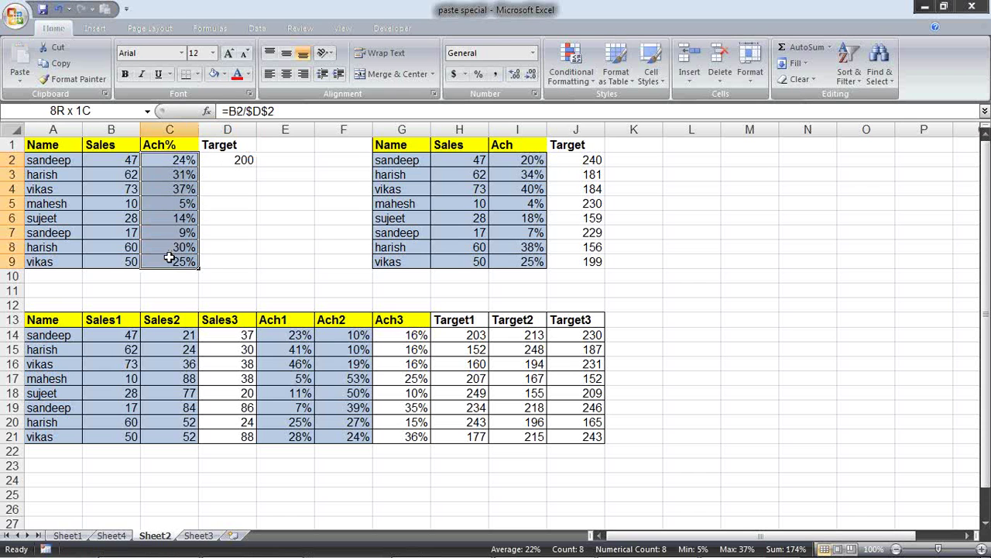
# Clear the Ach% results and paste the Sales figures B2:B9 into C2:C9.
pyautogui.press('Delete')
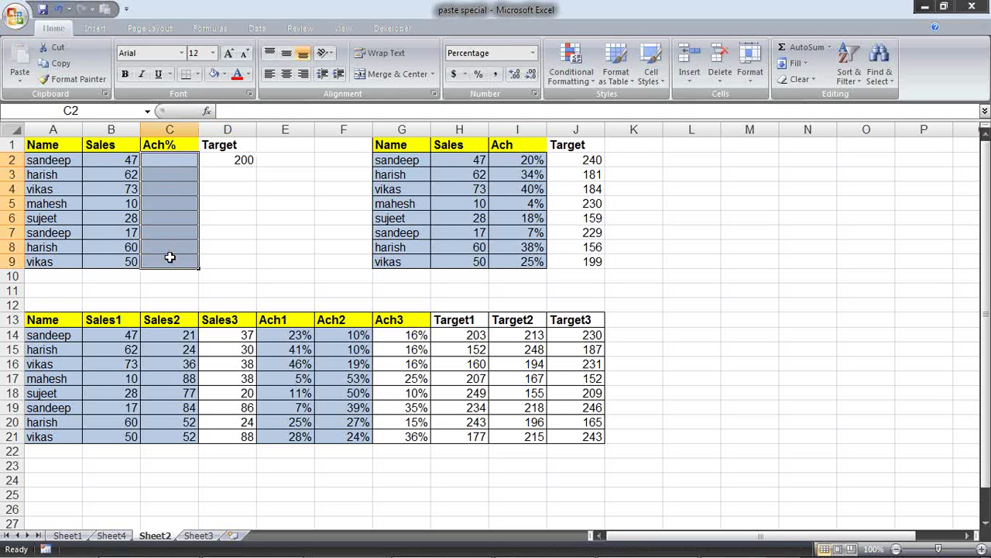
pyautogui.click(216, 175)
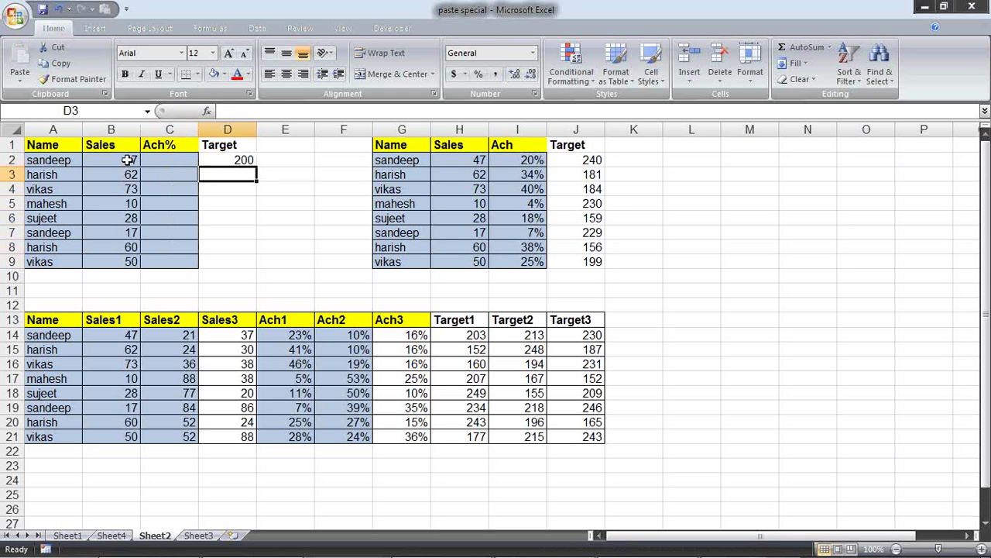
pyautogui.moveTo(128, 159); pyautogui.dragTo(129, 262)
pyautogui.hotkey('ctrl', 'c')
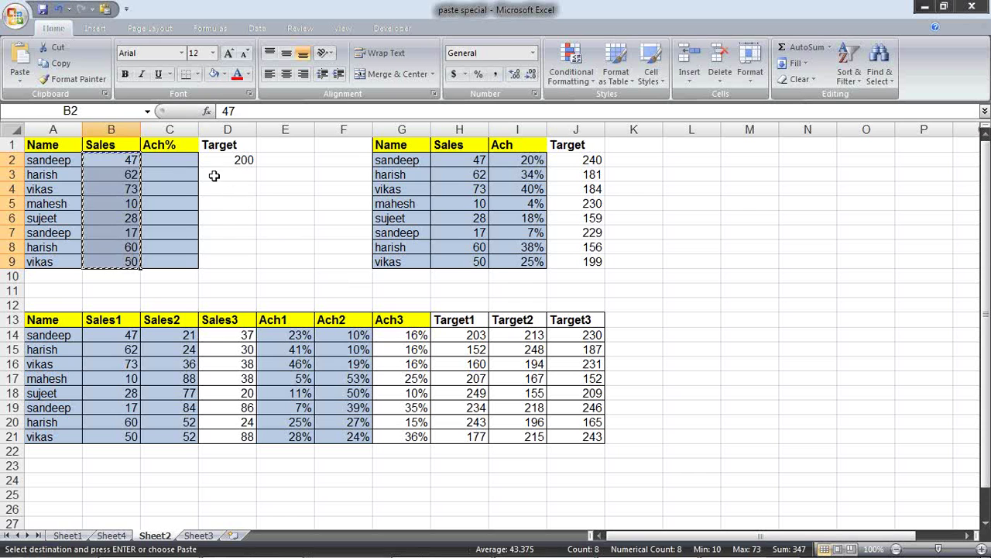
pyautogui.click(181, 158)
pyautogui.press('Return')
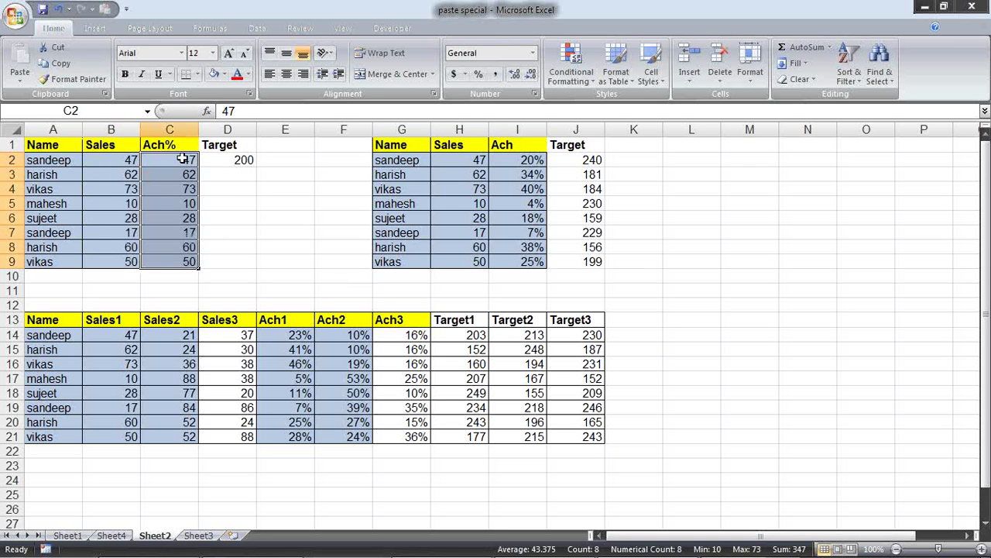
# Divide C2:C9 by the copied Target 200 using Paste Special Divide.
pyautogui.click(228, 164)
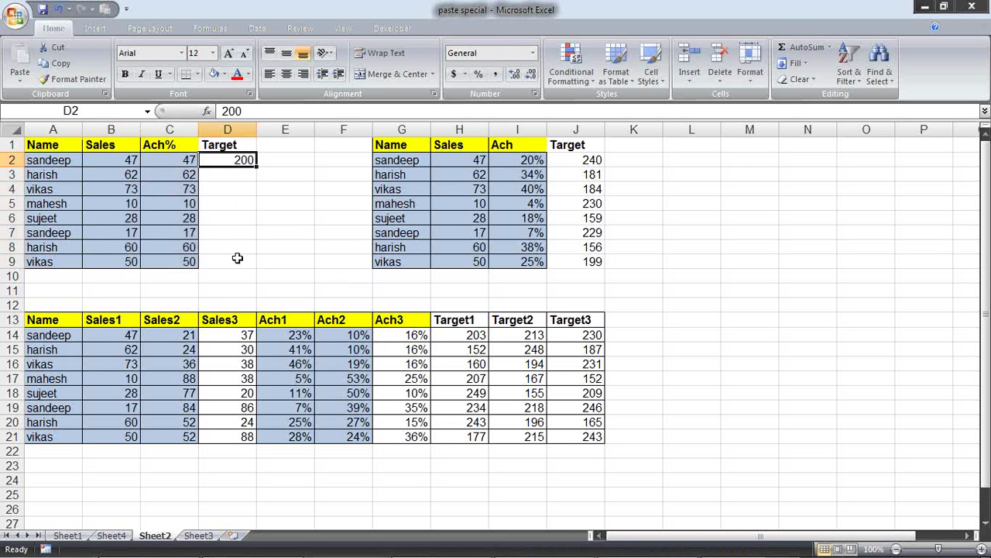
pyautogui.hotkey('ctrl', 'c')
pyautogui.moveTo(186, 159); pyautogui.dragTo(176, 262)
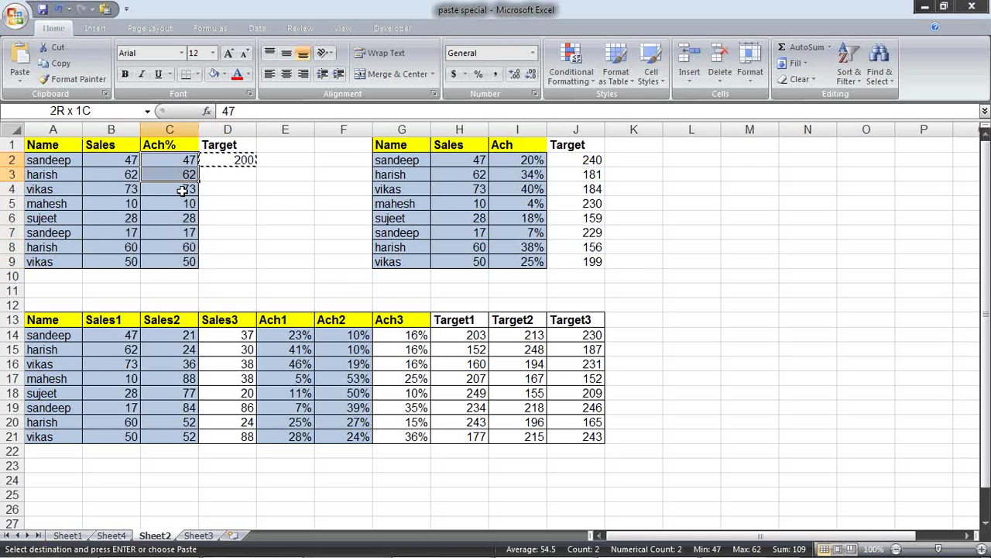
pyautogui.rightClick(179, 194)
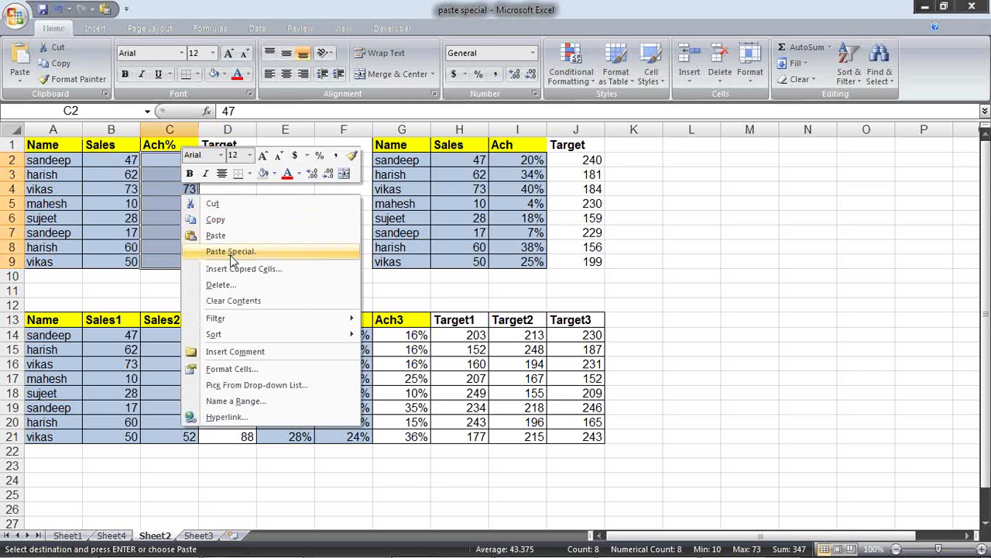
pyautogui.click(232, 253)
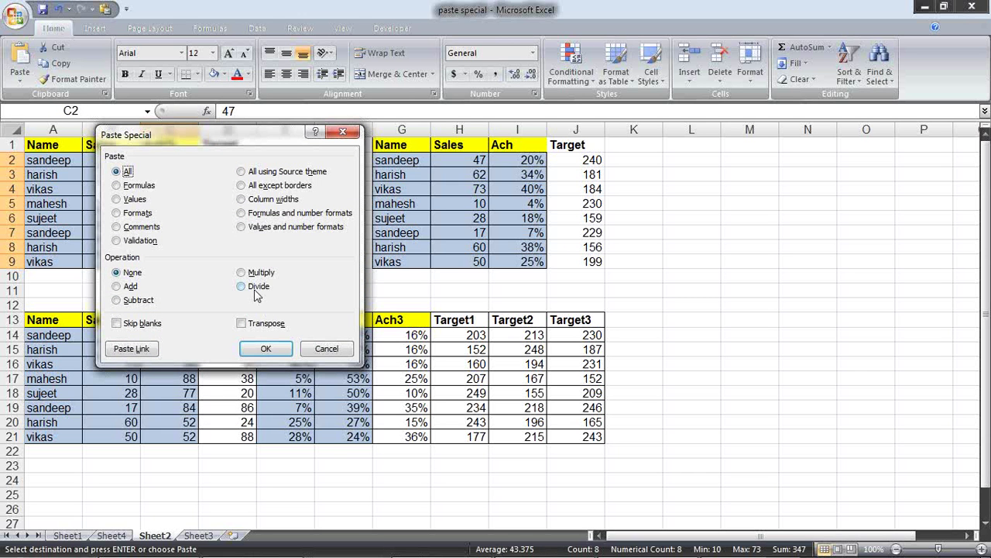
pyautogui.click(255, 290)
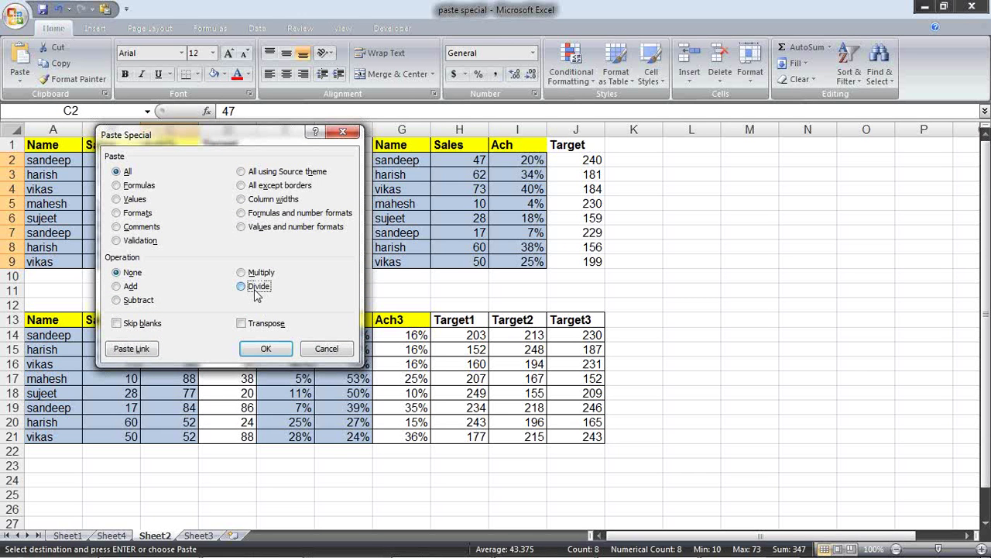
pyautogui.click(260, 349)
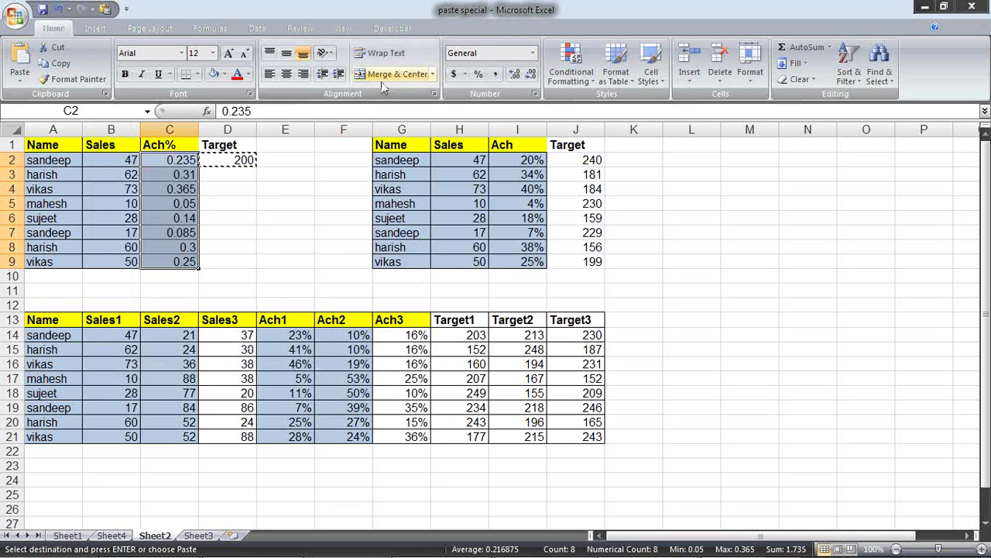
# Format the Ach% results as percentages and check C2's exact value of 23.5%.
pyautogui.click(478, 74)
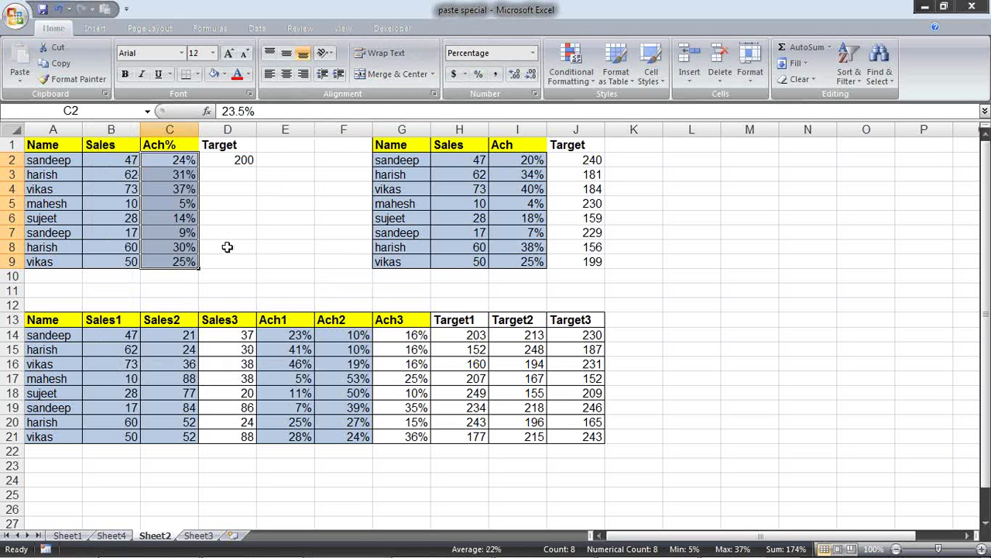
pyautogui.click(167, 218)
pyautogui.click(165, 237)
pyautogui.click(171, 218)
pyautogui.click(186, 161)
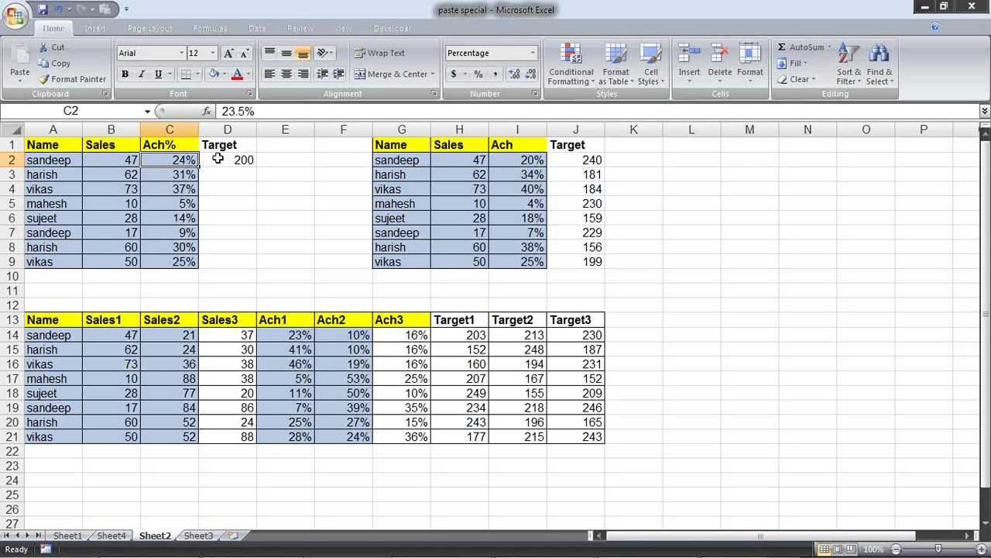
# Clear the Ach values in I2:I9 and review the Target figures in J2:J9.
pyautogui.click(219, 159)
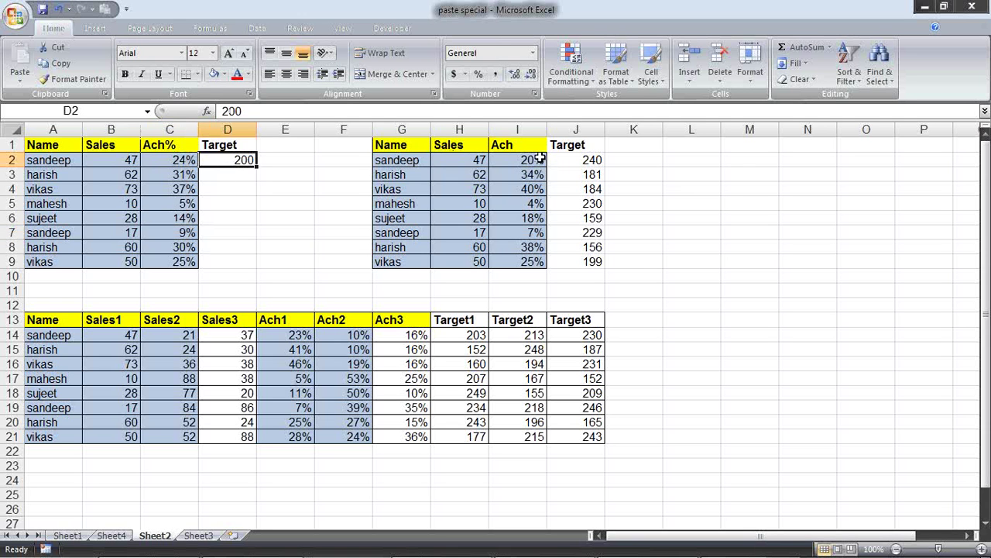
pyautogui.moveTo(534, 160); pyautogui.dragTo(533, 261)
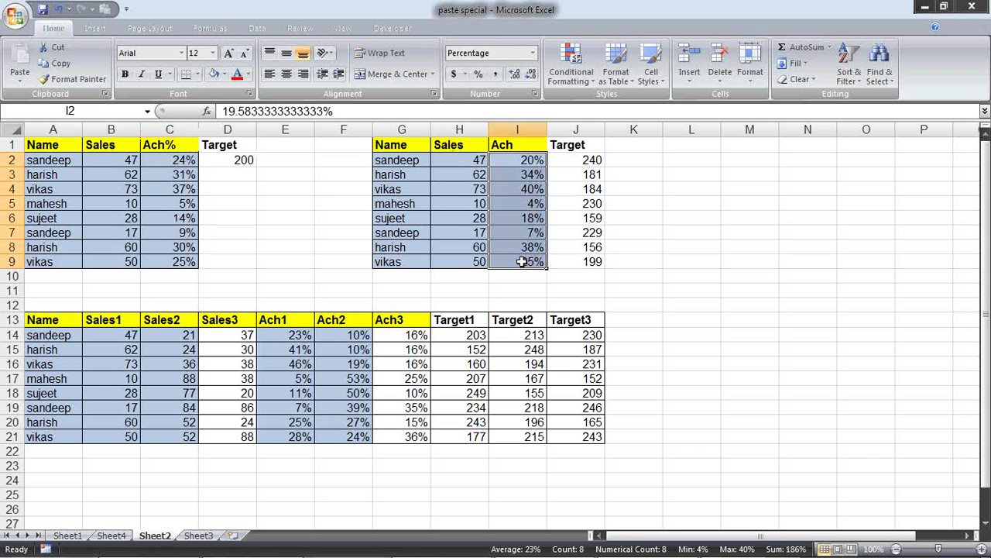
pyautogui.press('Delete')
pyautogui.click(575, 161)
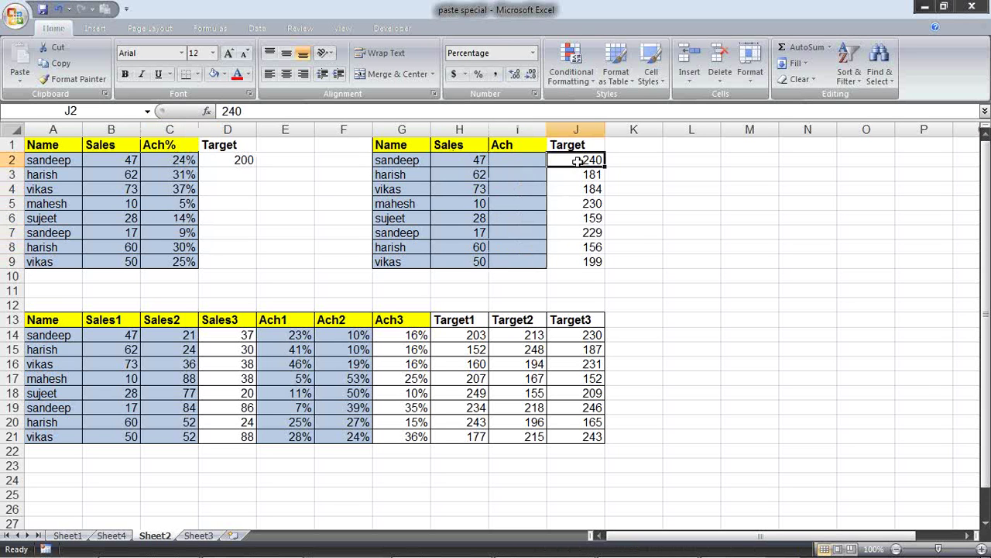
pyautogui.click(577, 188)
pyautogui.click(583, 218)
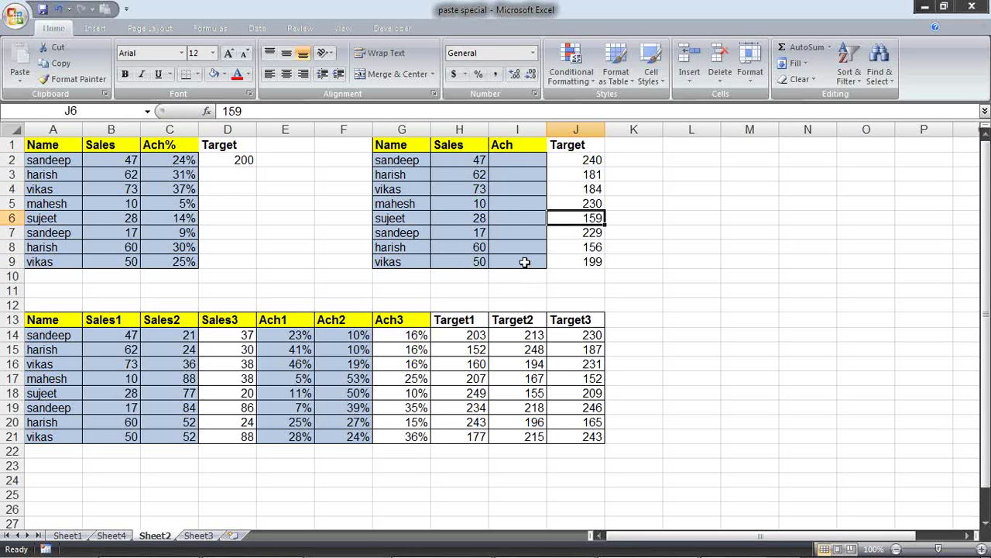
pyautogui.click(574, 162)
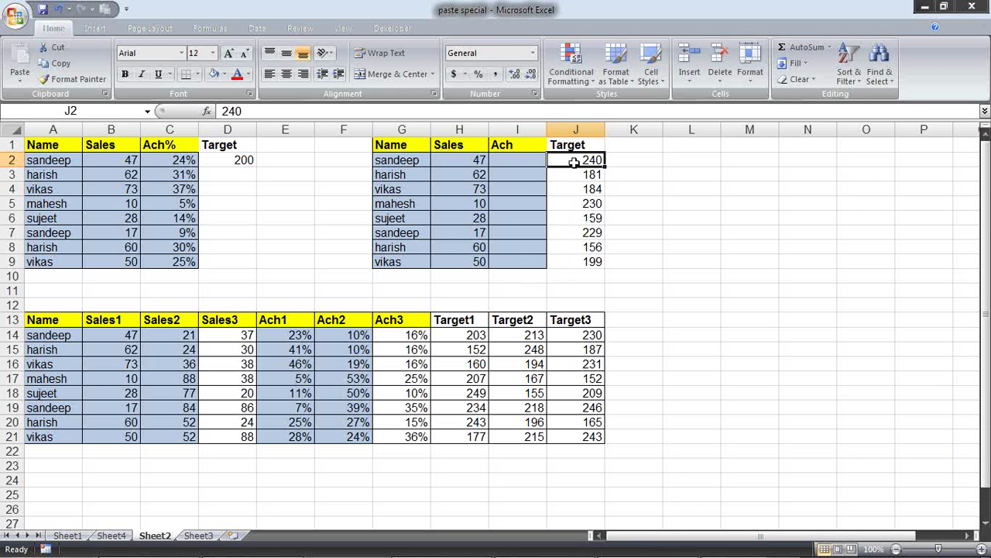
pyautogui.moveTo(574, 162); pyautogui.dragTo(570, 262)
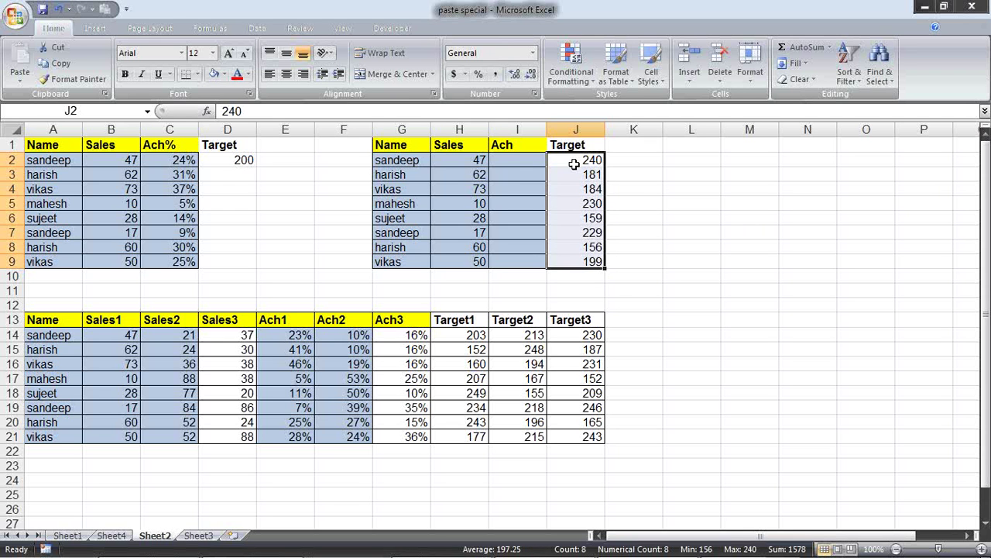
# Copy the Sales values H2:H9 into the Ach column starting at I2.
pyautogui.moveTo(443, 161); pyautogui.dragTo(470, 255)
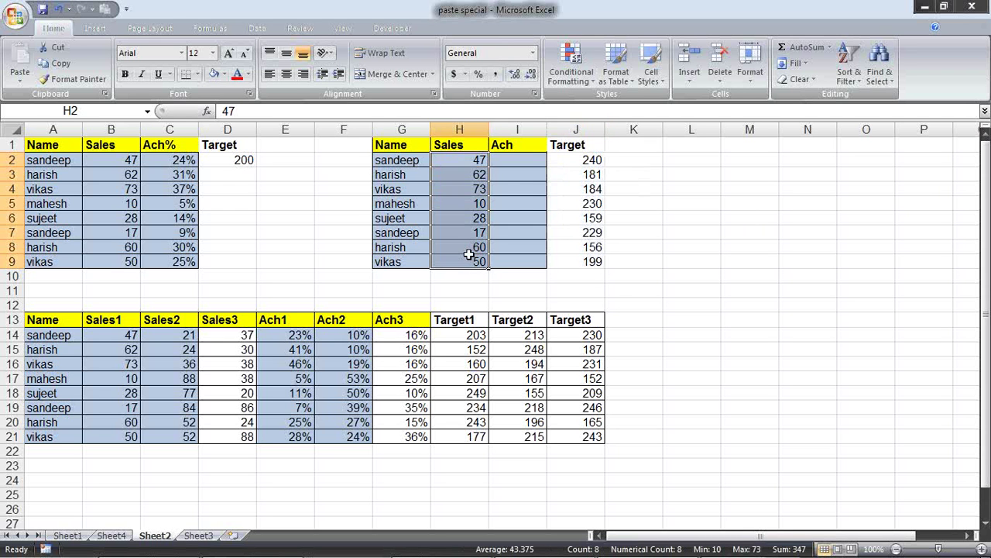
pyautogui.hotkey('ctrl', 'c')
pyautogui.click(526, 161)
pyautogui.press('Return')
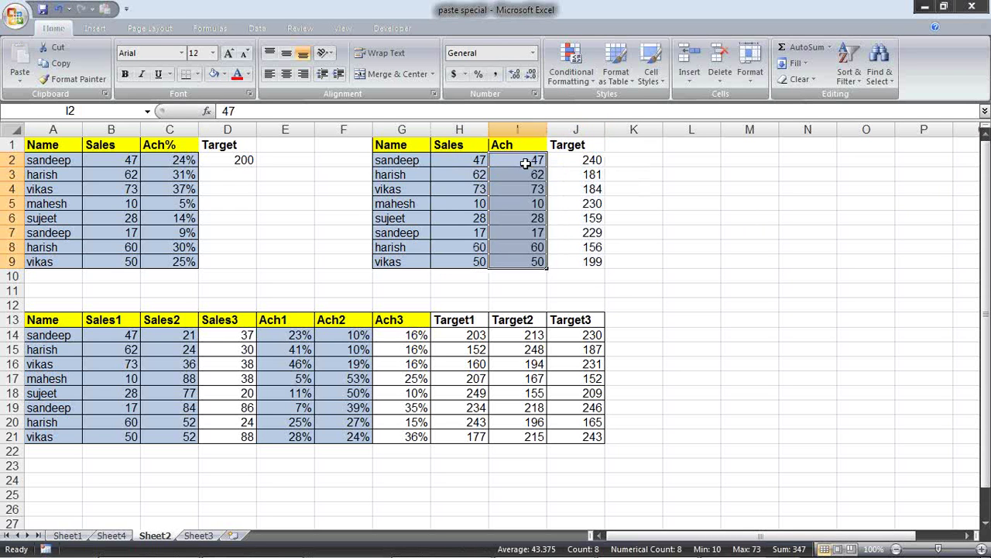
# Paste Special Divide the Targets J2:J9 onto I2:I9 and format as percentages.
pyautogui.moveTo(583, 161); pyautogui.dragTo(590, 262)
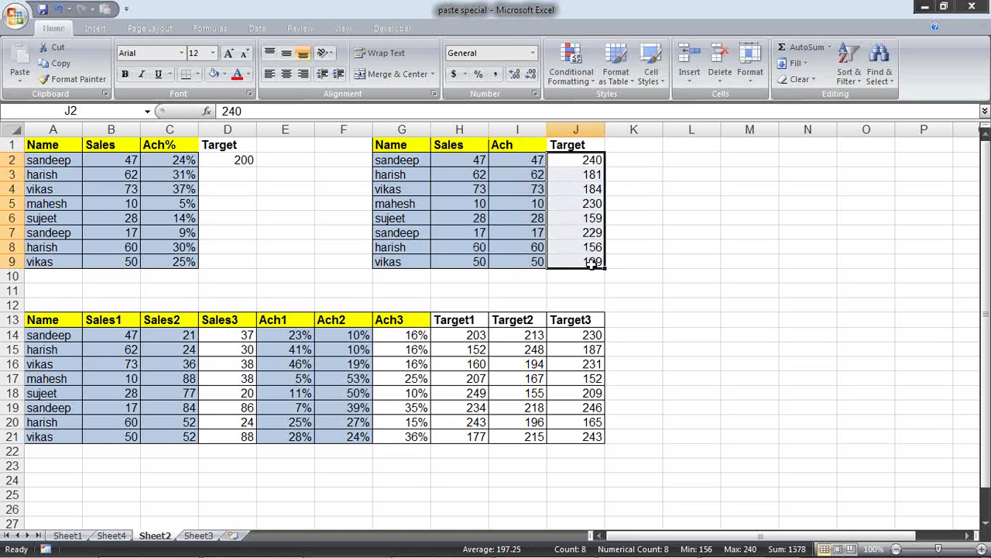
pyautogui.hotkey('ctrl', 'c')
pyautogui.click(523, 160)
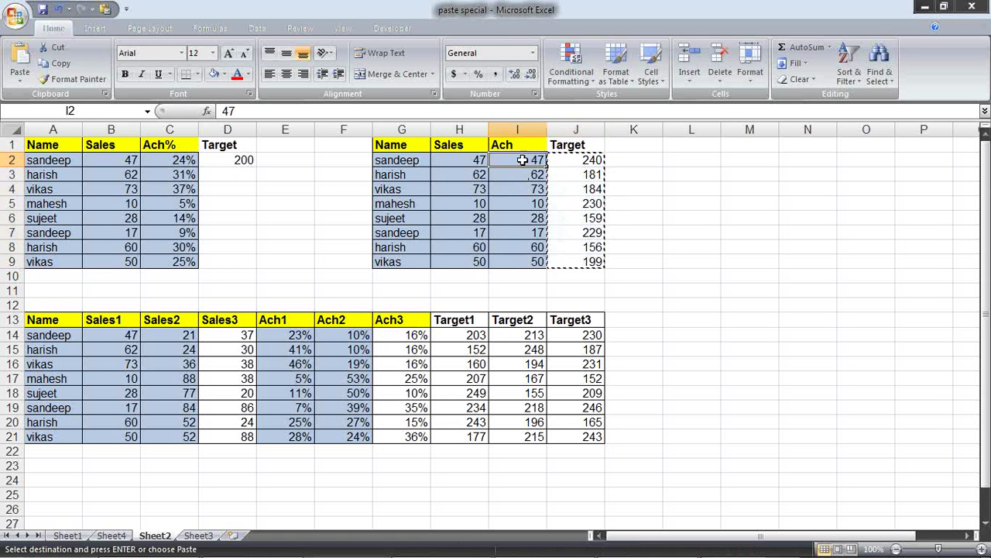
pyautogui.moveTo(523, 159); pyautogui.dragTo(532, 263)
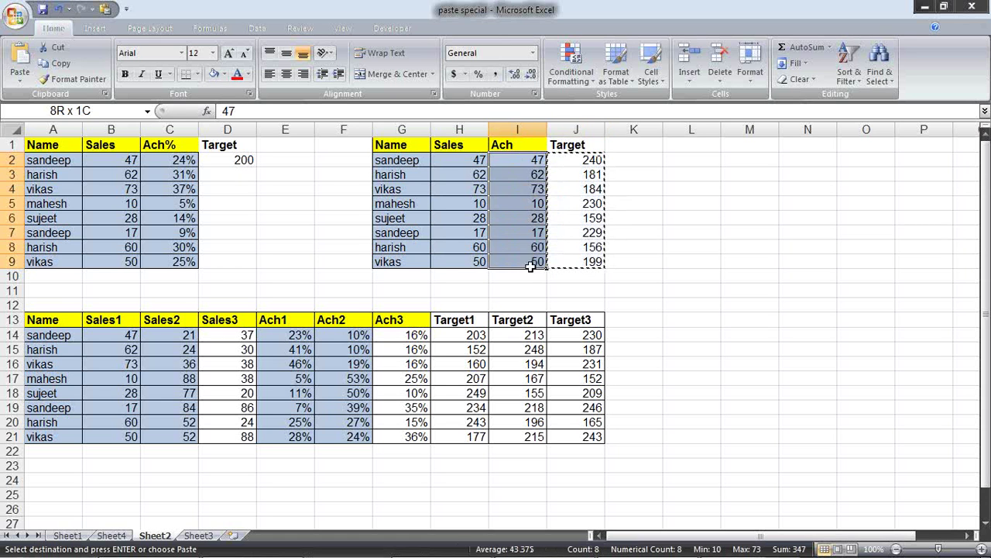
pyautogui.rightClick(527, 174)
pyautogui.click(587, 229)
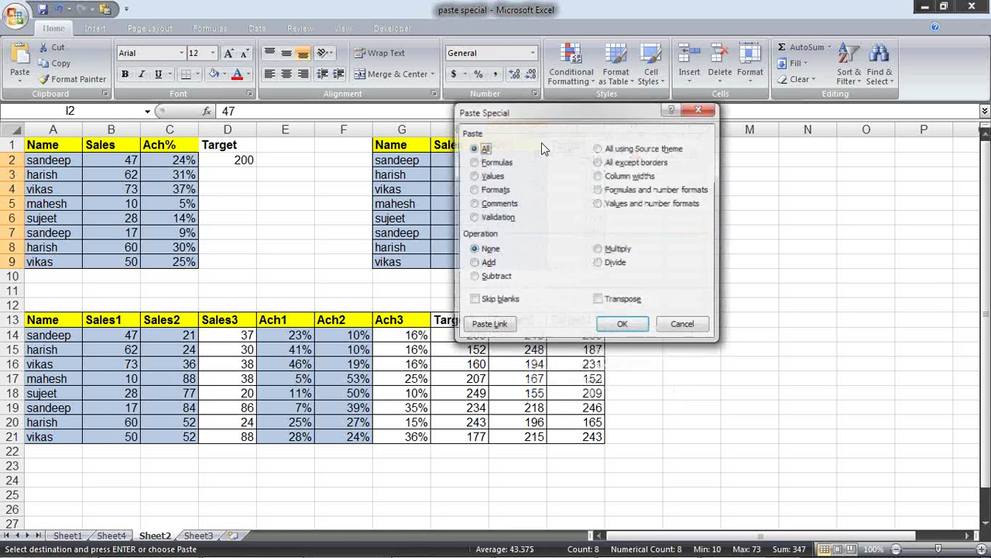
pyautogui.moveTo(526, 113); pyautogui.dragTo(261, 101)
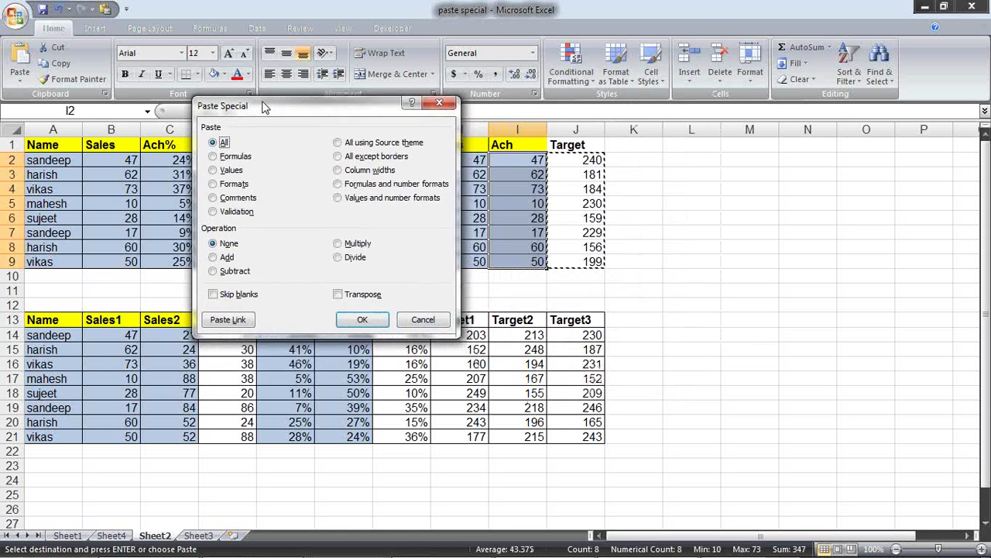
pyautogui.click(335, 252)
pyautogui.click(352, 314)
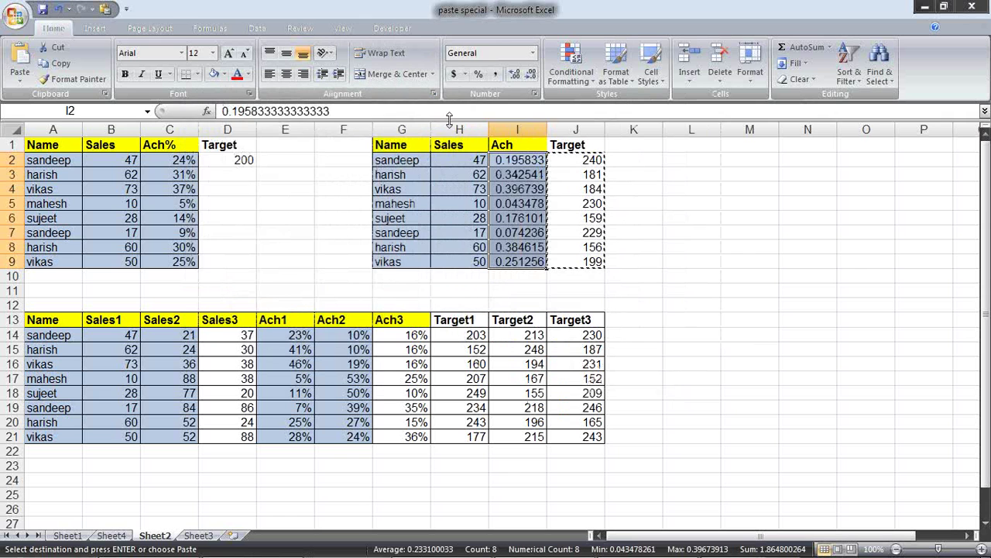
pyautogui.click(478, 74)
# Verify the percentages against Sales and Target: 47/240, 62/181, 73/184.
pyautogui.click(640, 215)
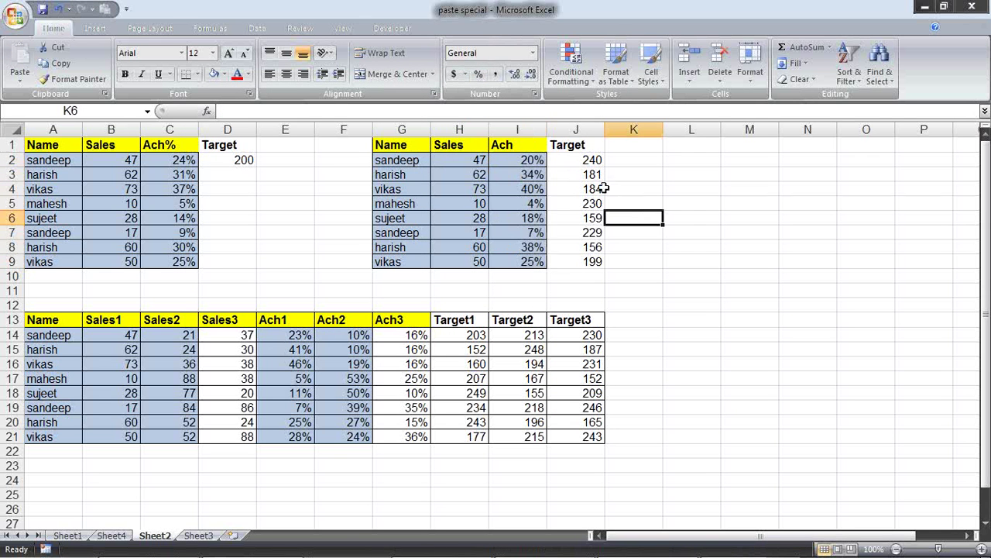
pyautogui.click(484, 159)
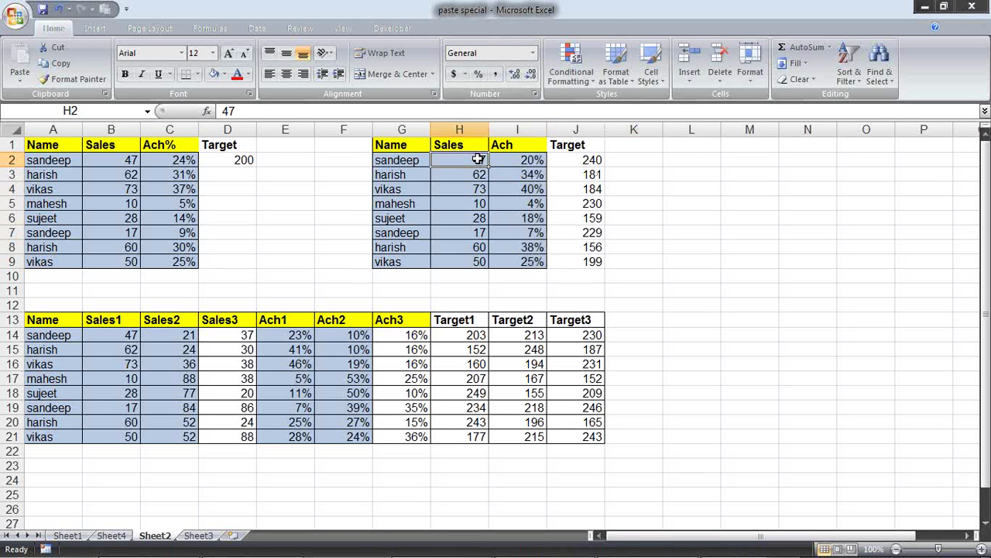
pyautogui.click(576, 163)
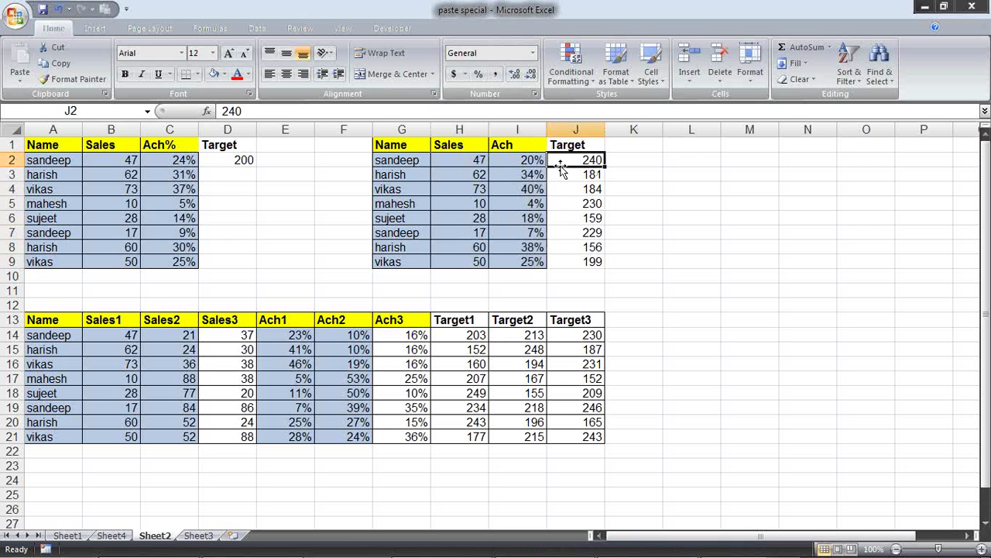
pyautogui.click(474, 173)
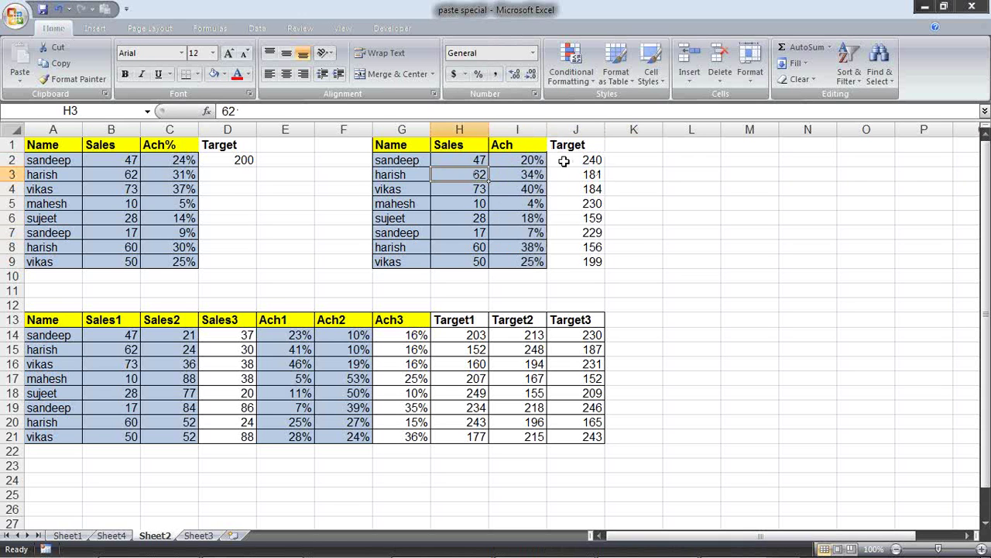
pyautogui.click(577, 175)
pyautogui.click(487, 191)
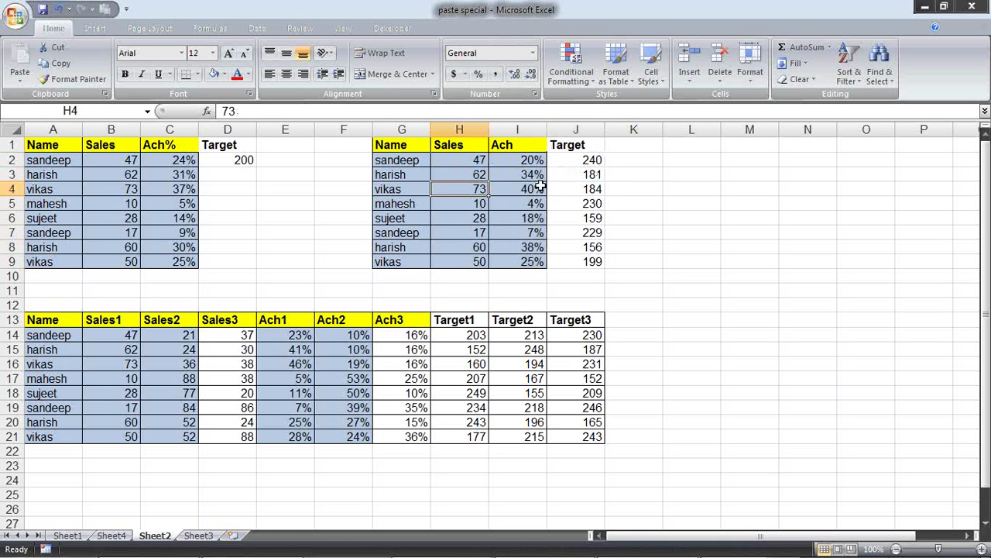
pyautogui.click(587, 192)
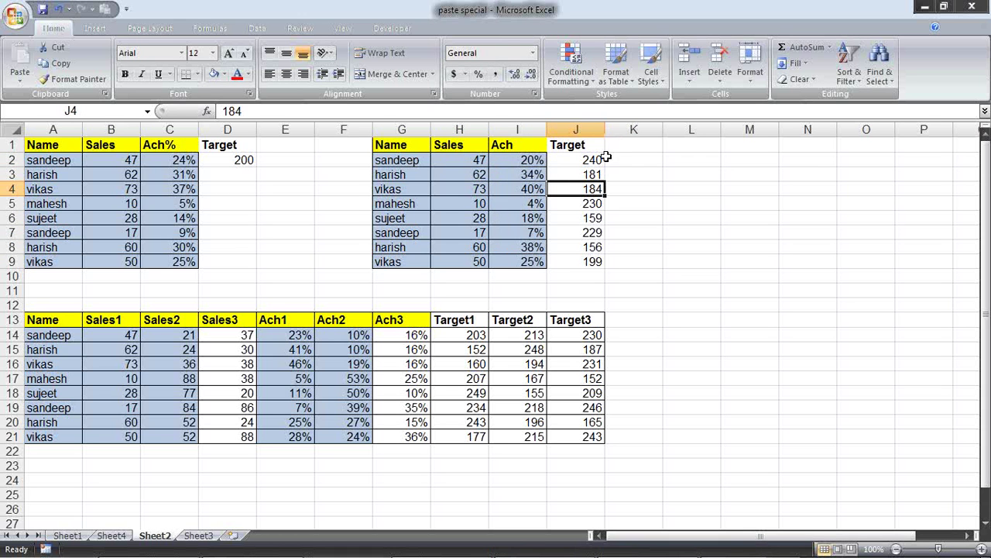
pyautogui.moveTo(589, 160); pyautogui.dragTo(587, 261)
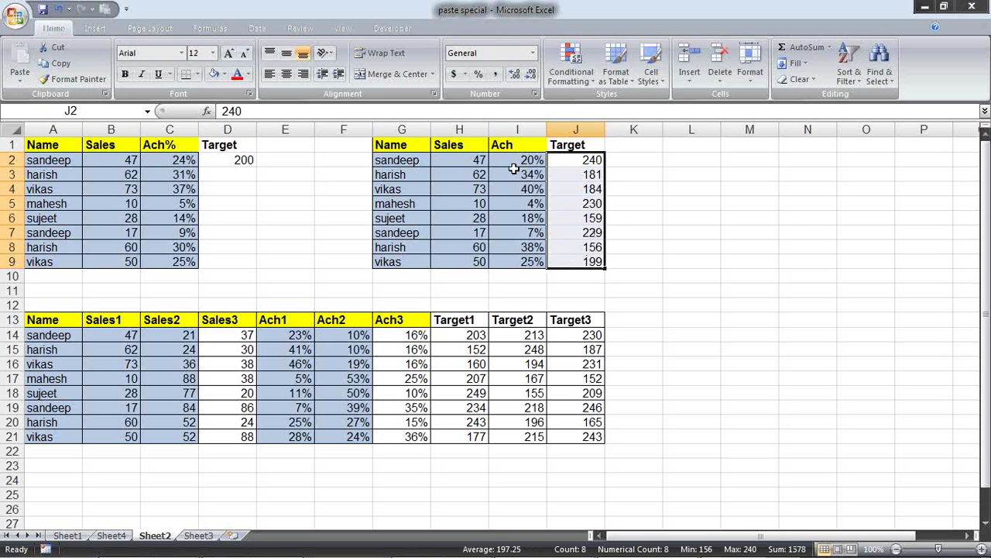
pyautogui.moveTo(531, 159); pyautogui.dragTo(529, 256)
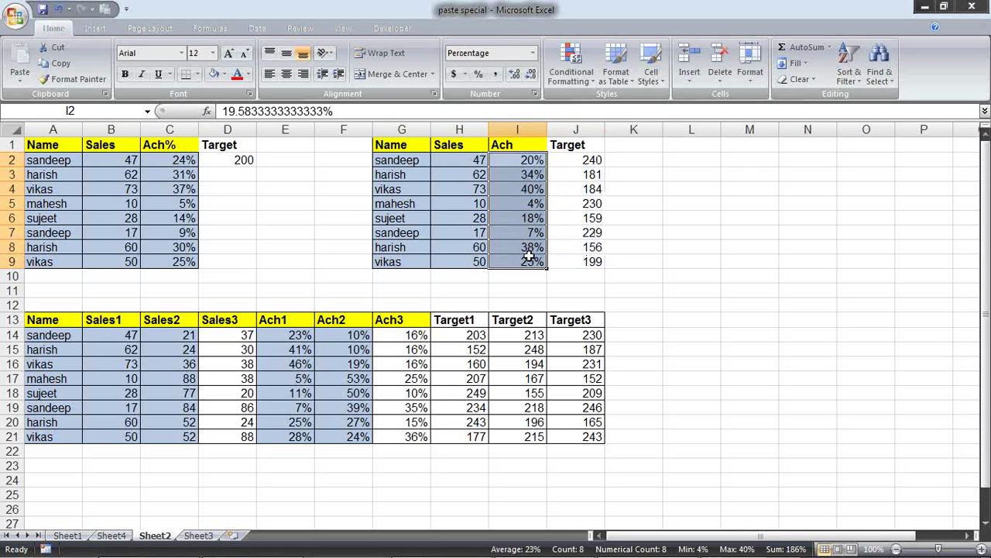
pyautogui.moveTo(573, 159); pyautogui.dragTo(578, 258)
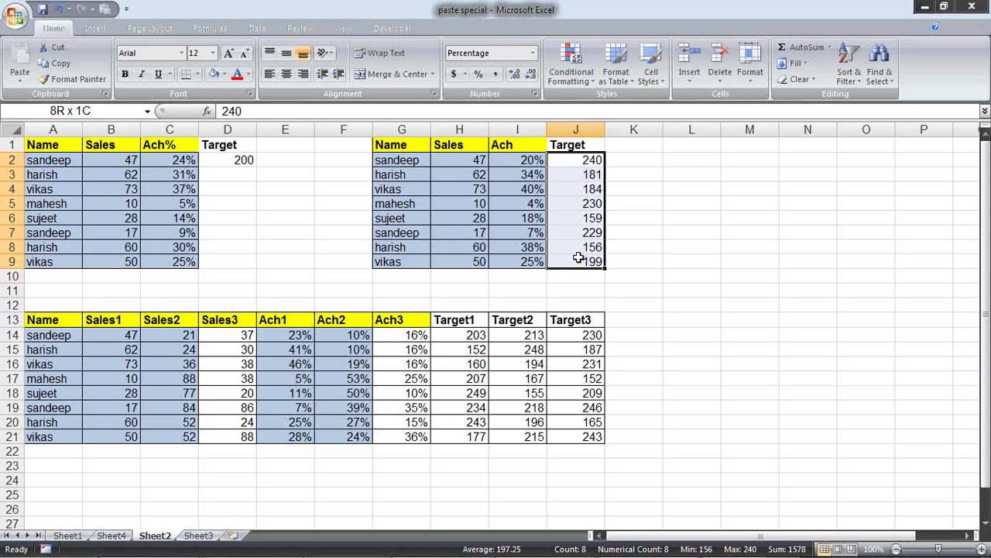
pyautogui.moveTo(518, 144); pyautogui.dragTo(538, 276)
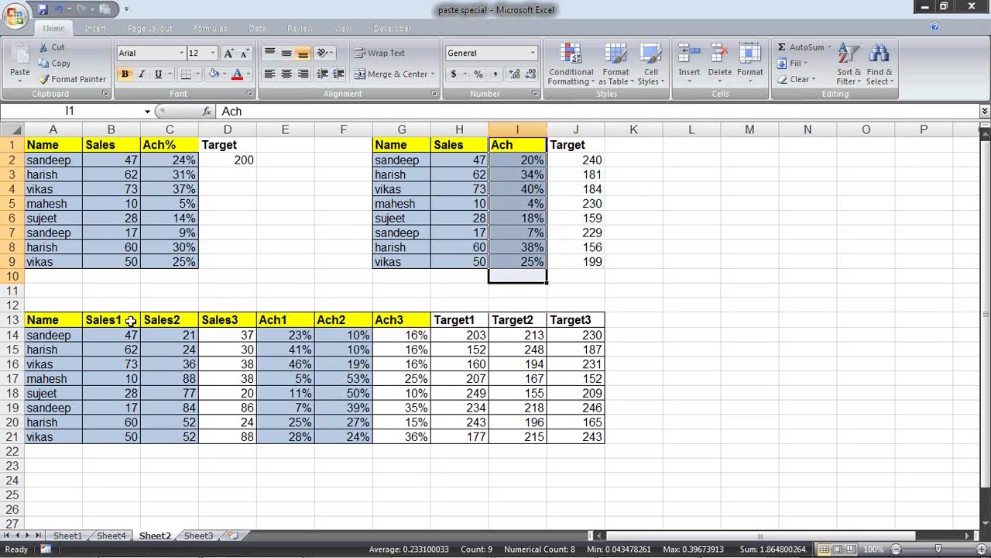
# Delete the achievement percentages in E14:G21, keeping the Sales and Target blocks.
pyautogui.click(288, 263)
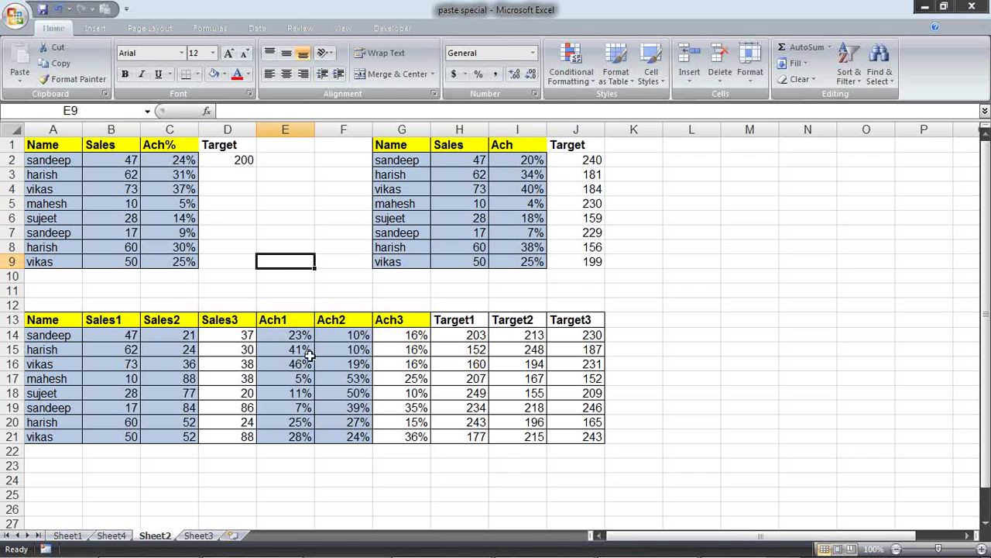
pyautogui.click(570, 166)
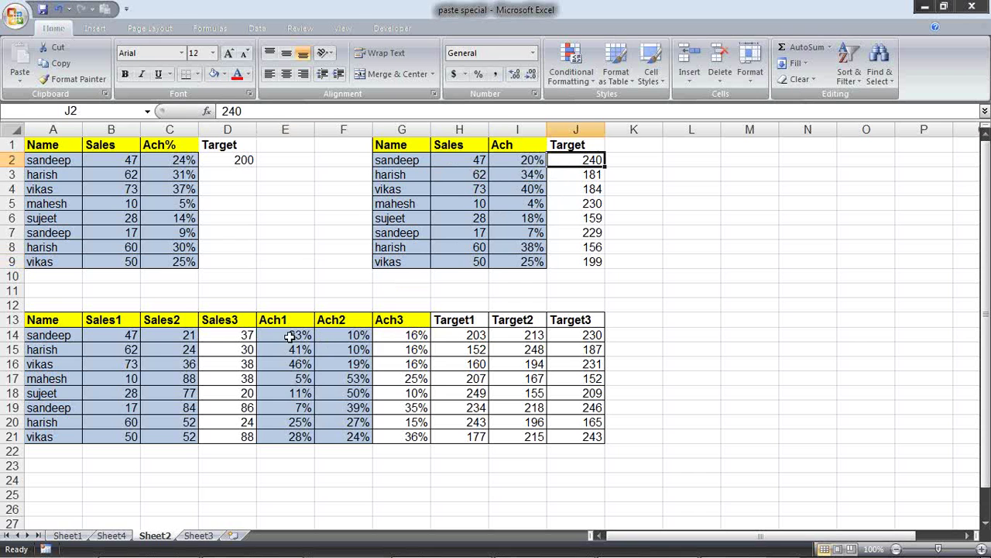
pyautogui.moveTo(286, 335)
pyautogui.mouseDown()
pyautogui.moveTo(411, 426)
pyautogui.moveTo(409, 437)
pyautogui.mouseUp()
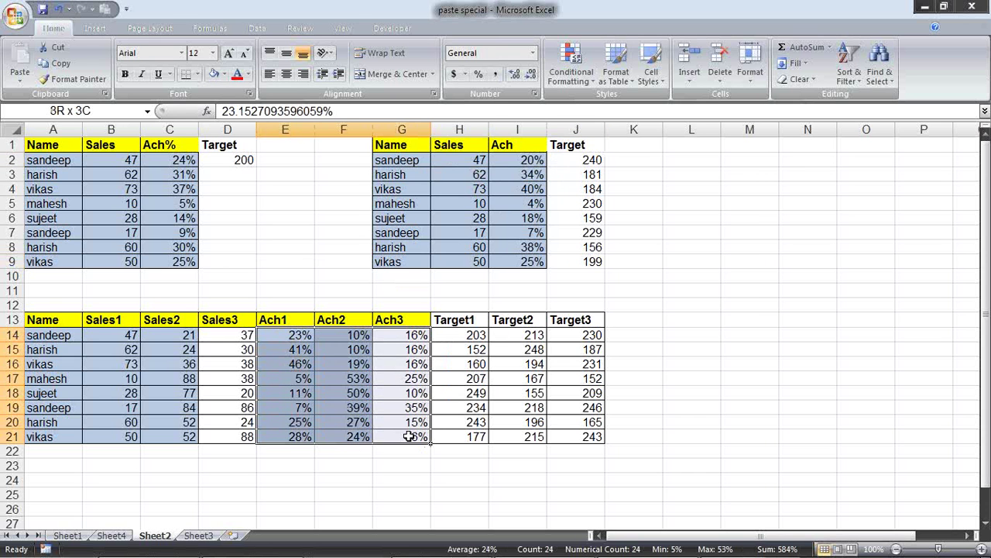
pyautogui.press('Delete')
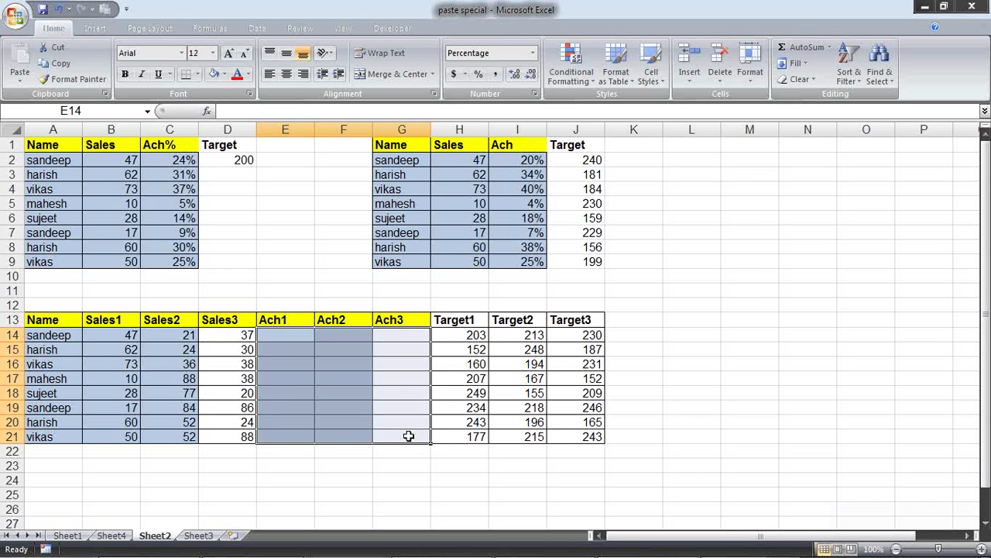
pyautogui.click(211, 474)
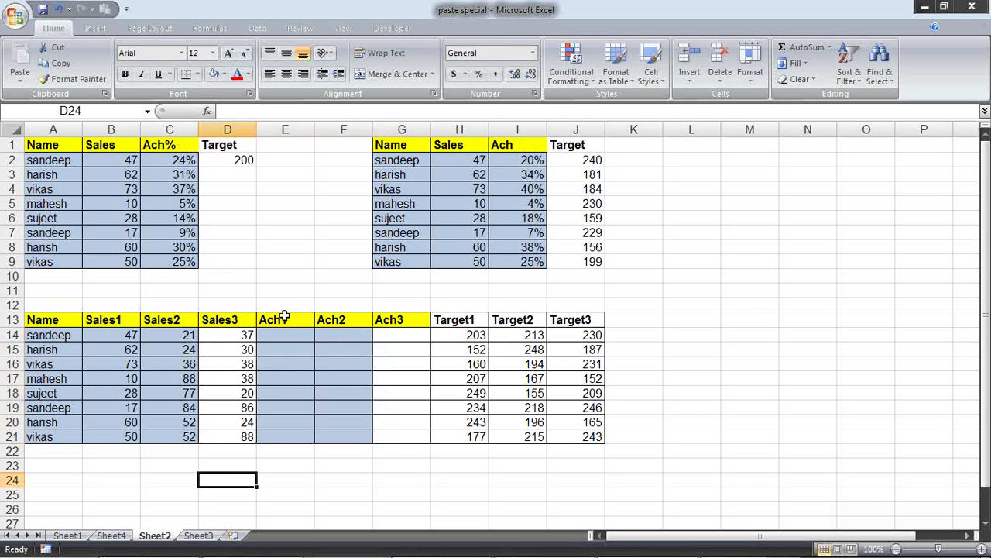
pyautogui.moveTo(317, 339); pyautogui.dragTo(389, 417)
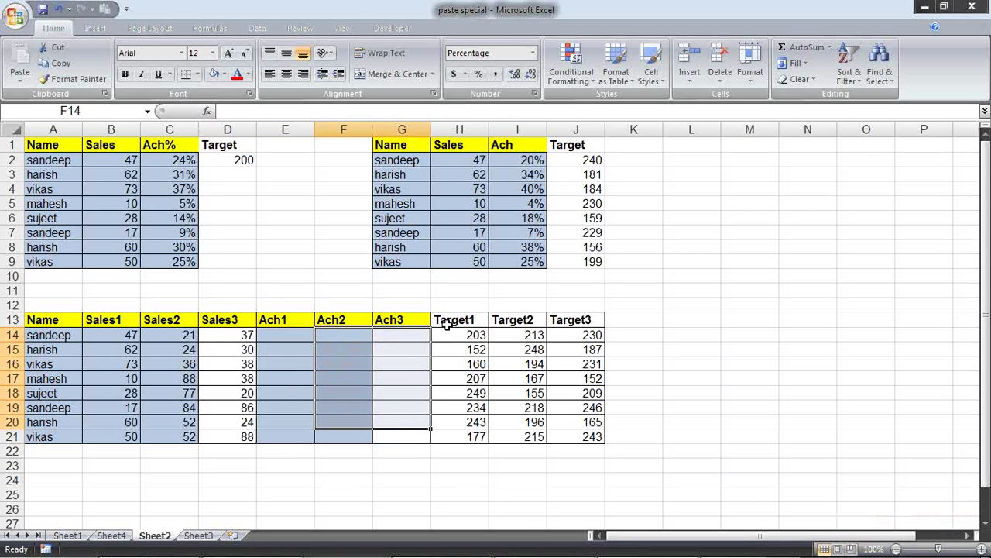
pyautogui.moveTo(448, 325); pyautogui.dragTo(583, 436)
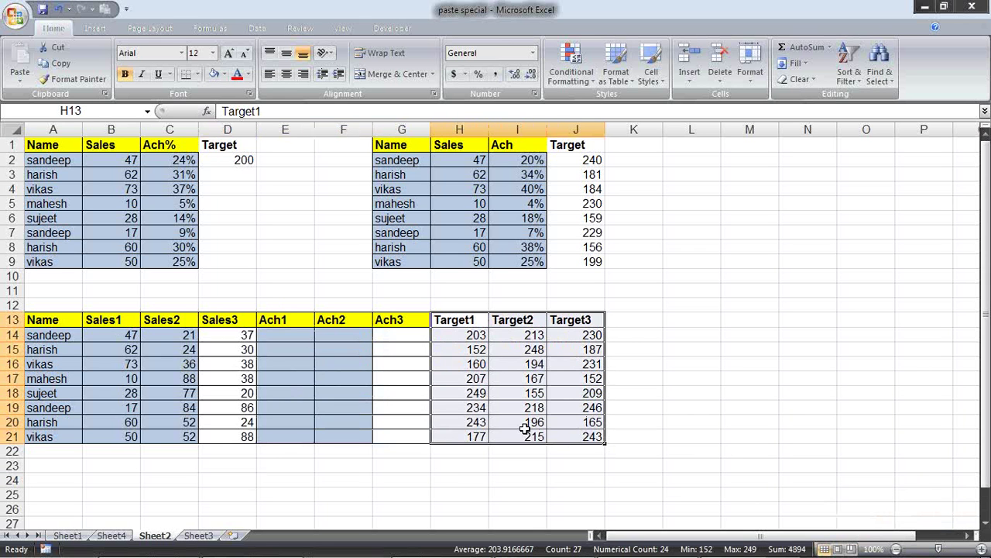
pyautogui.click(615, 353)
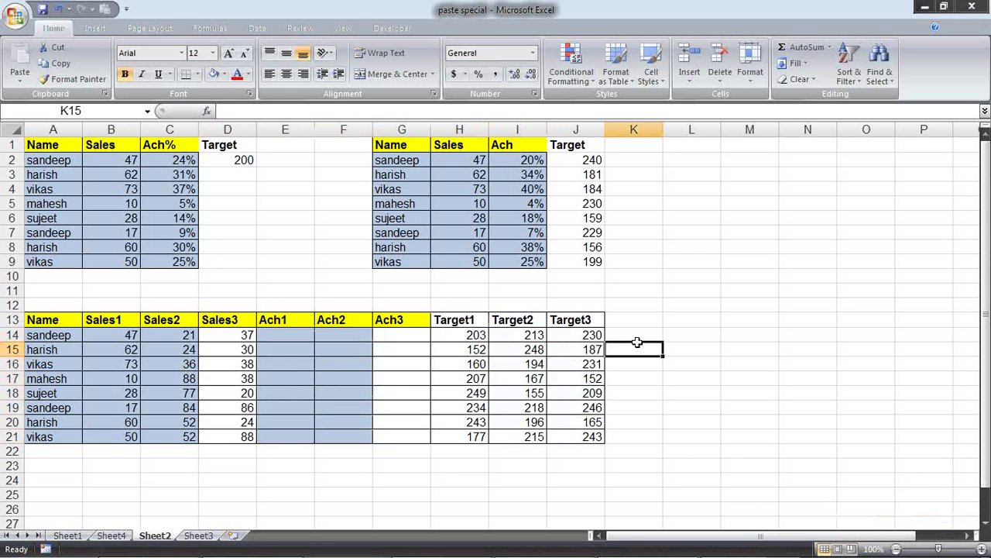
# Copy the Sales1–Sales3 figures B14:D21 into Ach1–Ach3 starting at E14.
pyautogui.click(133, 349)
pyautogui.moveTo(130, 335)
pyautogui.mouseDown()
pyautogui.moveTo(257, 425)
pyautogui.moveTo(245, 441)
pyautogui.mouseUp()
pyautogui.hotkey('ctrl', 'c')
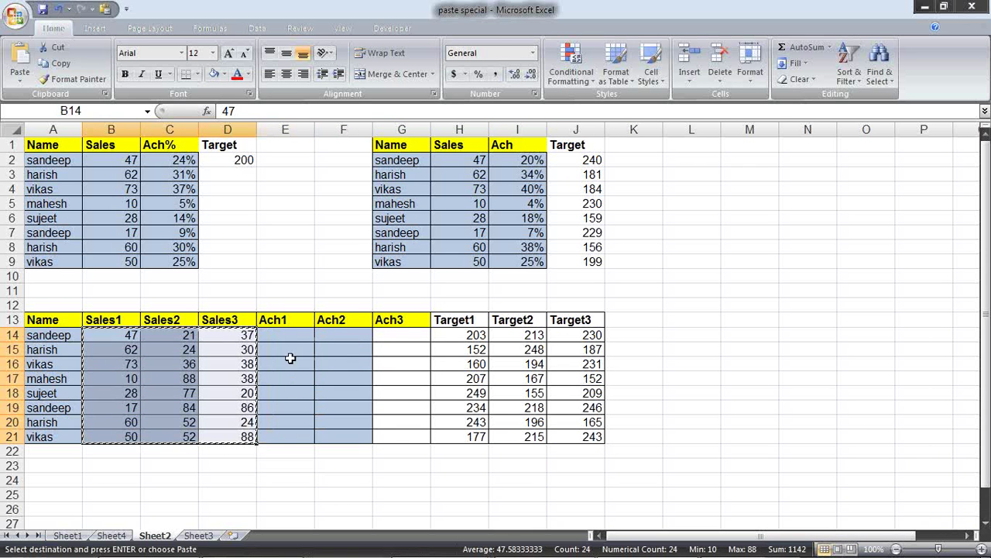
pyautogui.click(289, 339)
pyautogui.hotkey('ctrl', 'v')
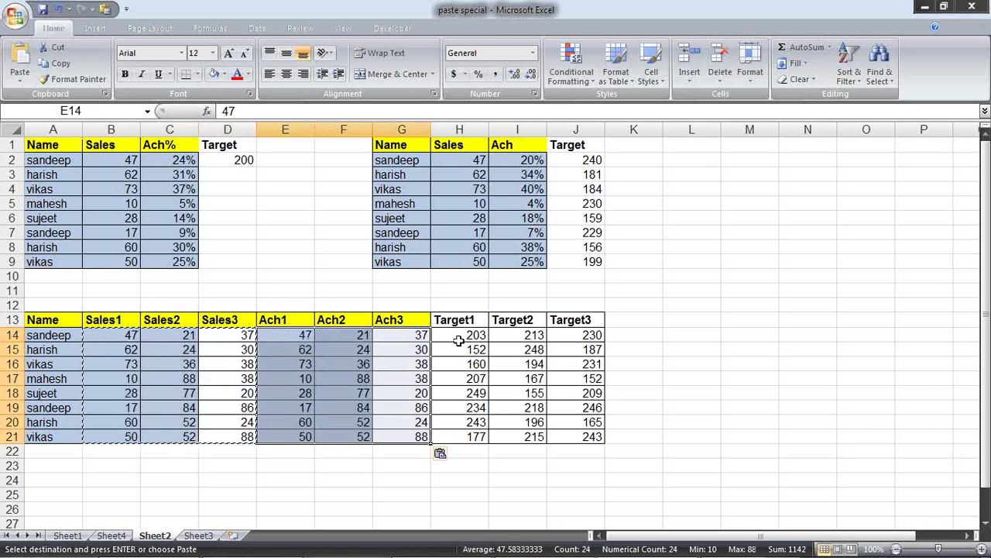
# Paste Special Divide the Target1–Target3 figures onto E14:G21 and apply Percent Style.
pyautogui.moveTo(474, 336); pyautogui.dragTo(564, 436)
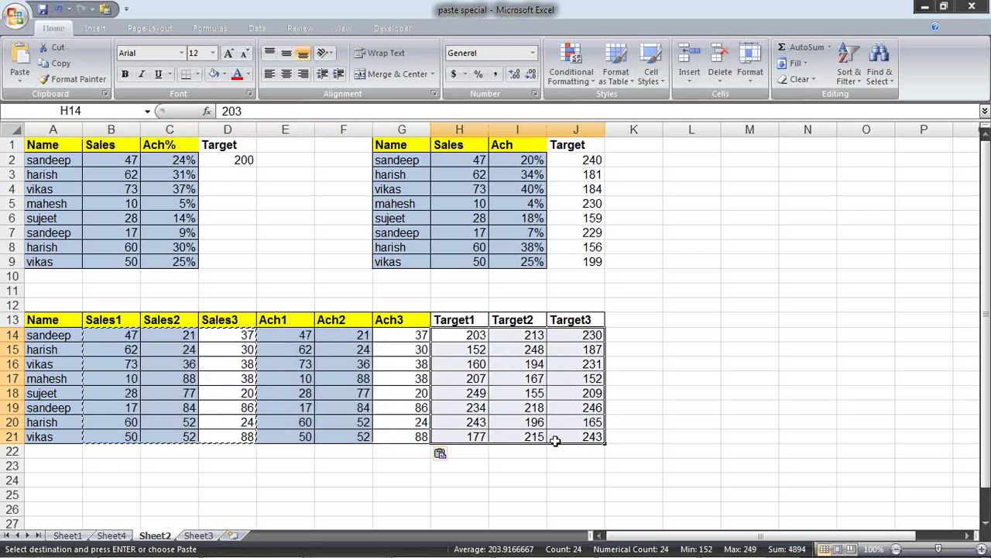
pyautogui.hotkey('ctrl', 'c')
pyautogui.click(287, 336)
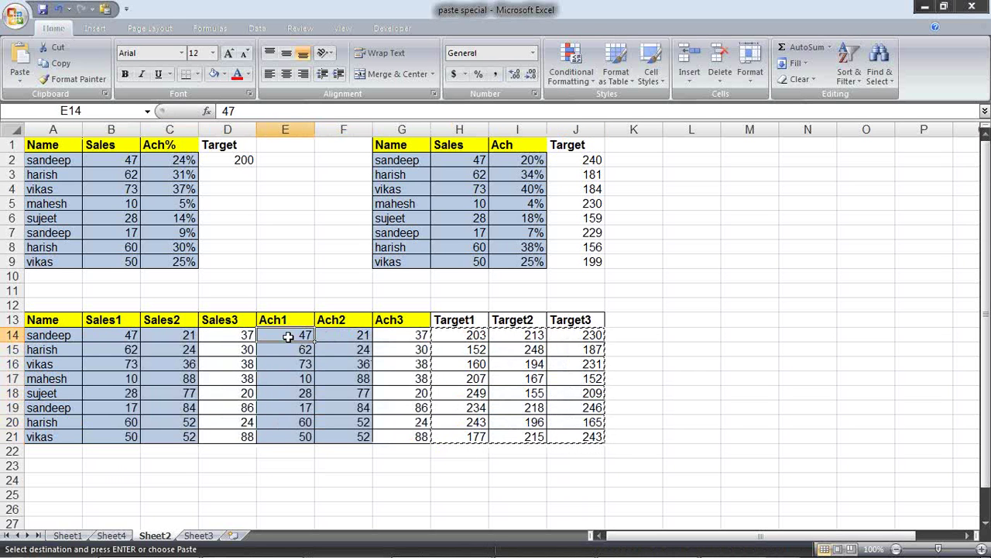
pyautogui.hotkey('alt', 'e')
pyautogui.press('s')
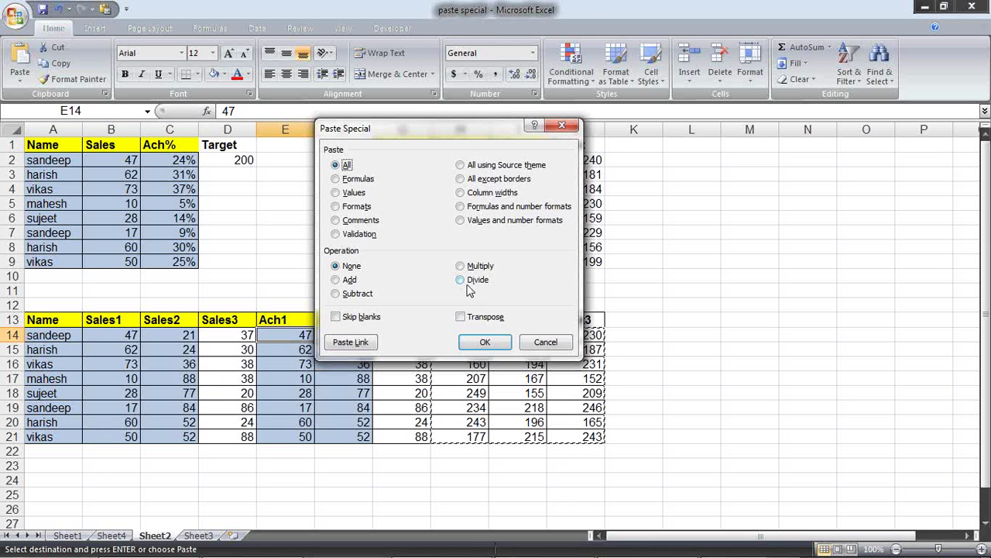
pyautogui.click(462, 281)
pyautogui.click(483, 343)
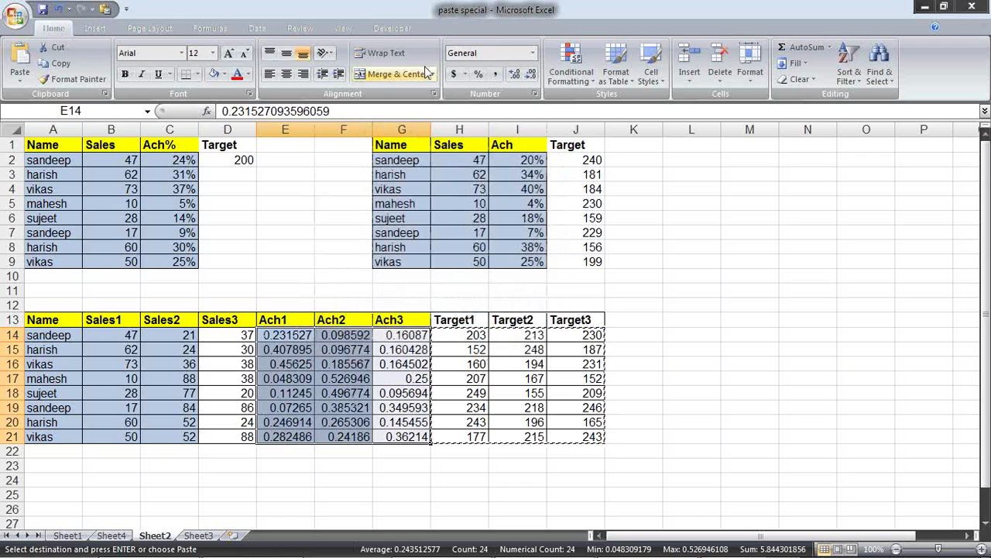
pyautogui.click(478, 74)
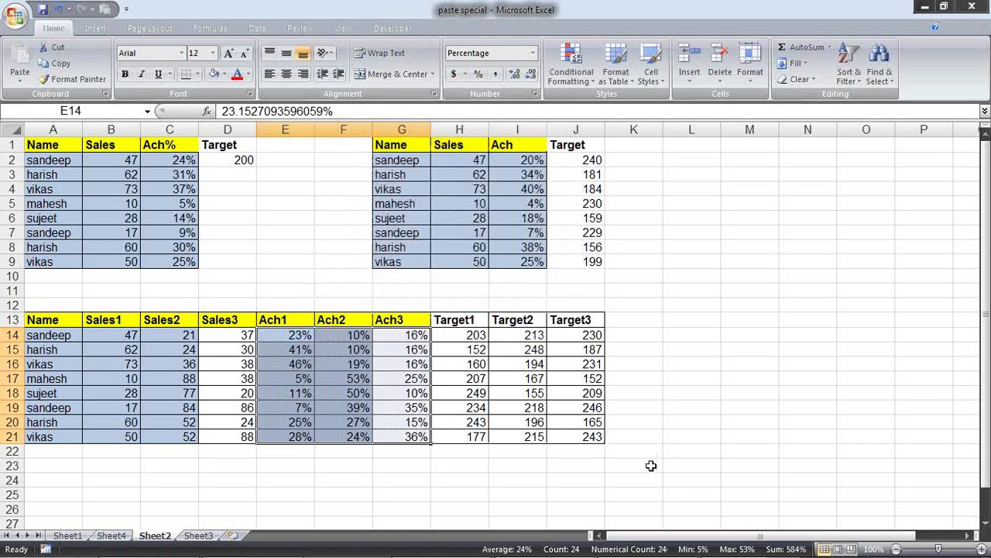
# Check the first Sales1, Sales2 and Target1, Target2 values against the results.
pyautogui.click(588, 474)
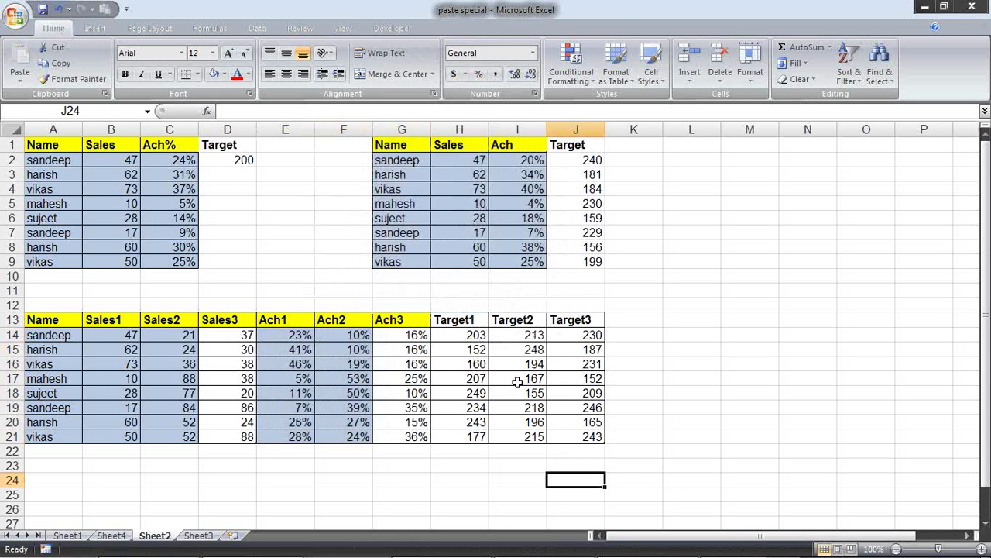
pyautogui.click(471, 336)
pyautogui.click(117, 336)
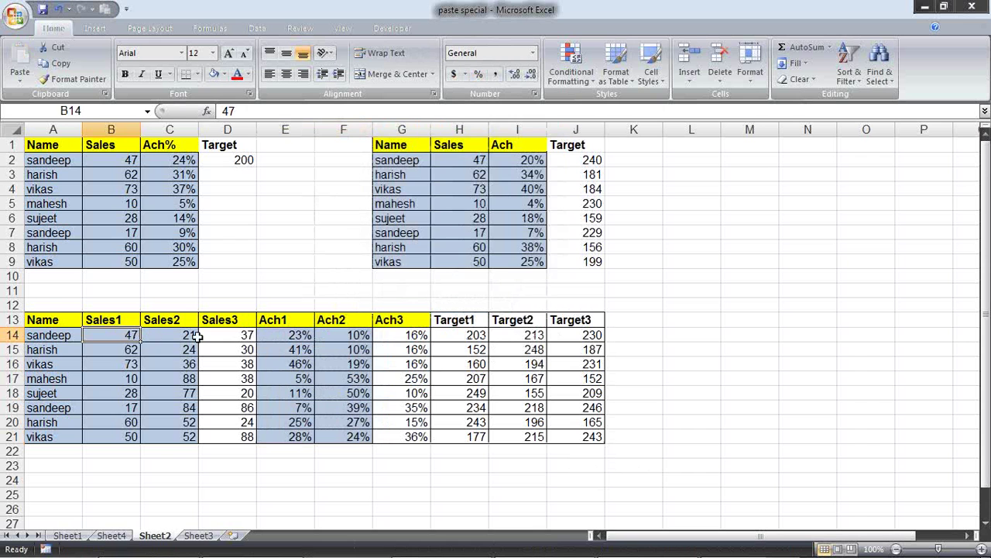
pyautogui.click(512, 336)
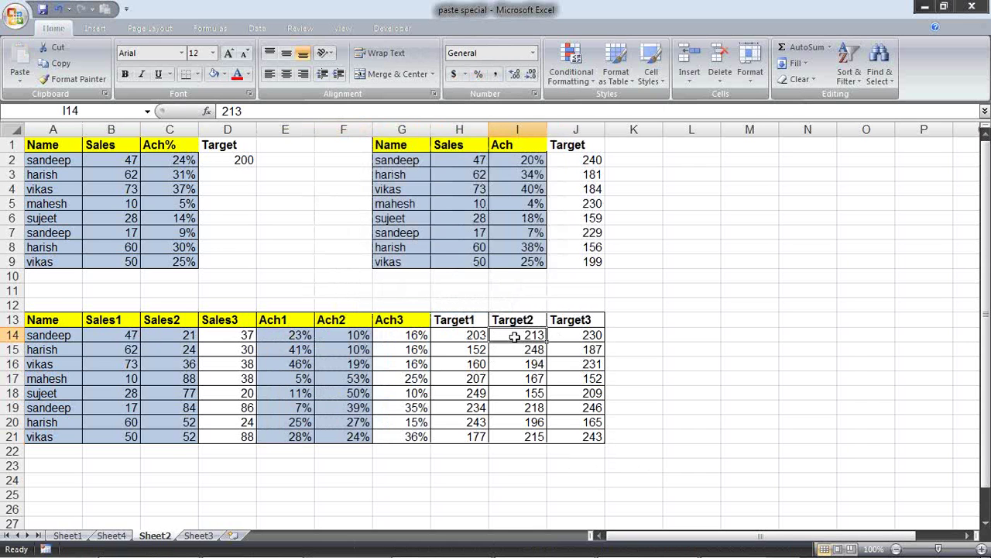
pyautogui.click(179, 335)
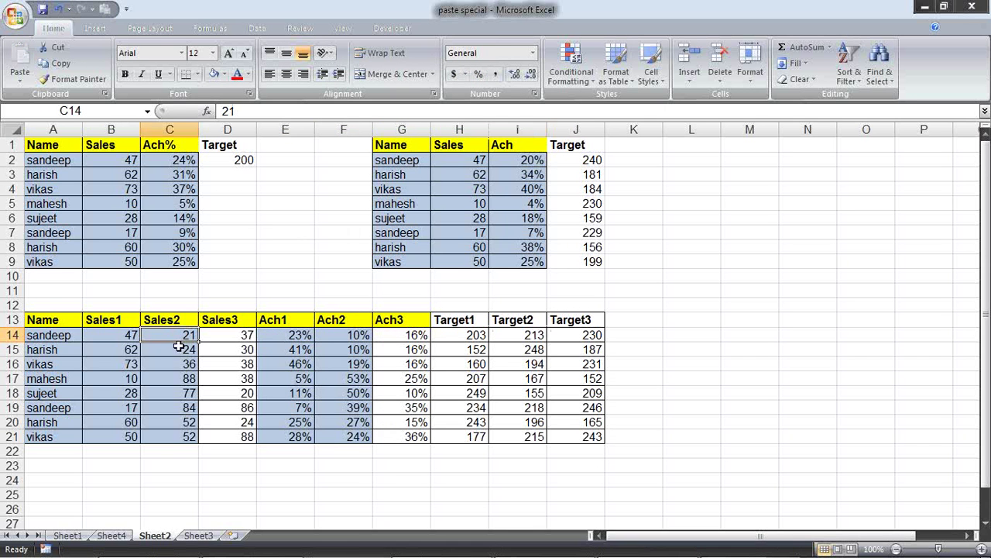
# Open Sheet3 and inspect its Value in Cr table's 2010–2012 headings and values.
pyautogui.click(198, 536)
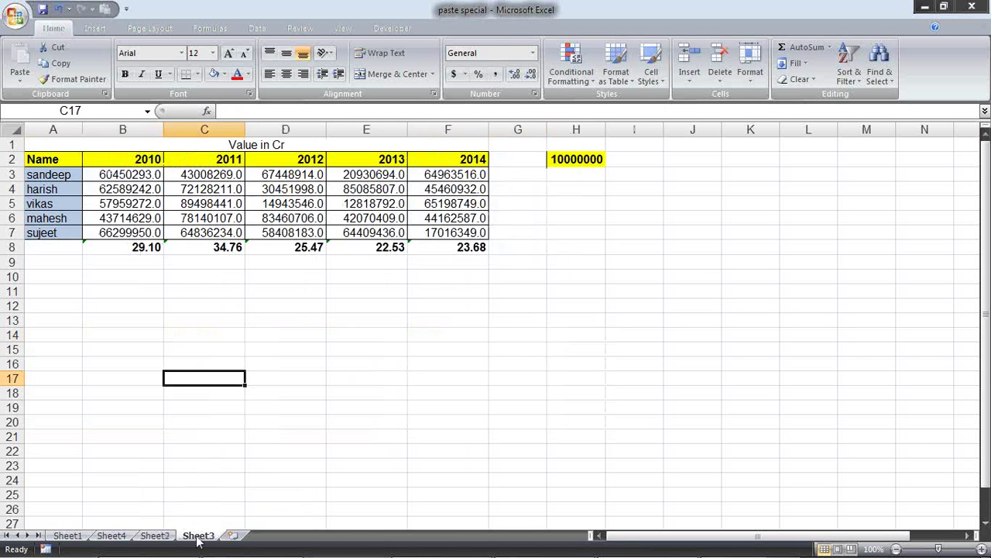
pyautogui.click(357, 261)
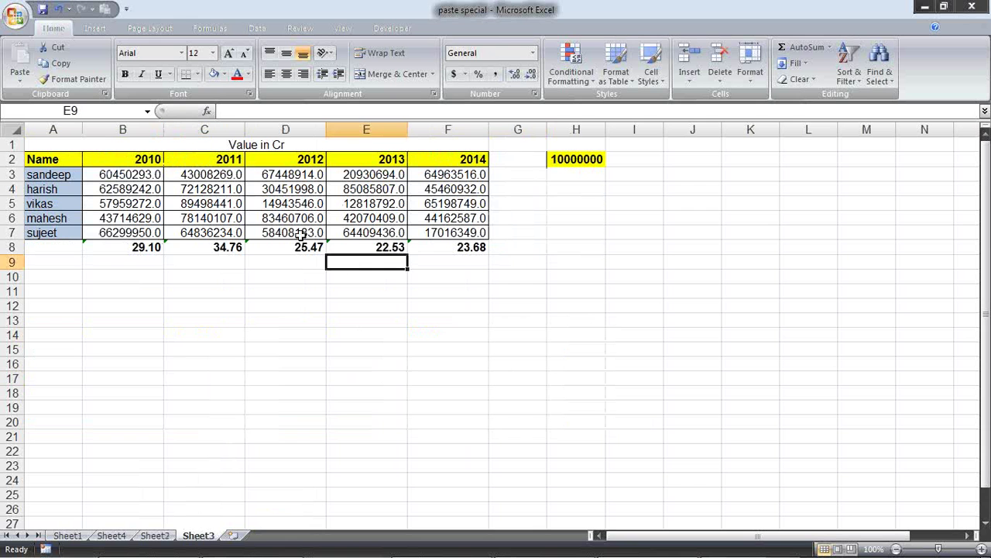
pyautogui.click(142, 176)
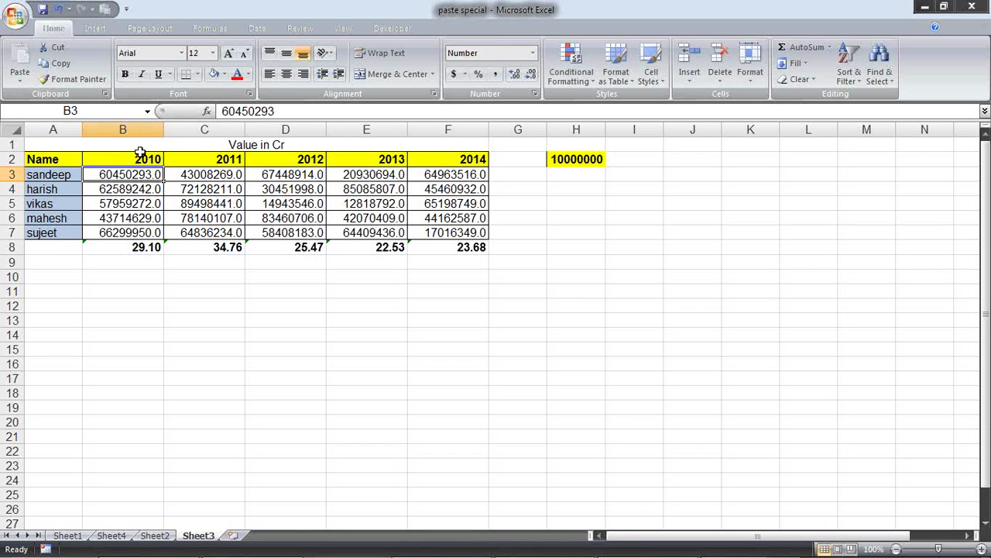
pyautogui.click(140, 152)
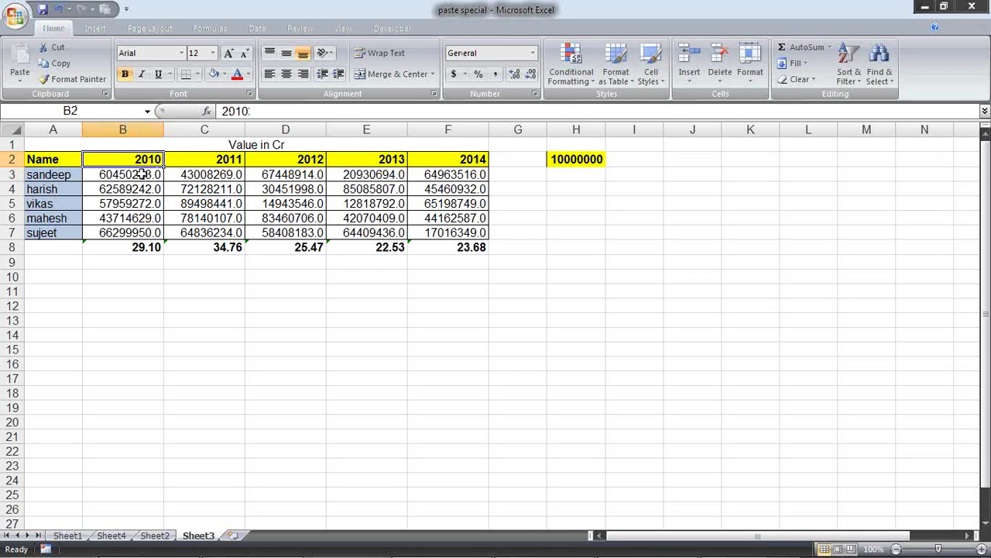
pyautogui.click(141, 175)
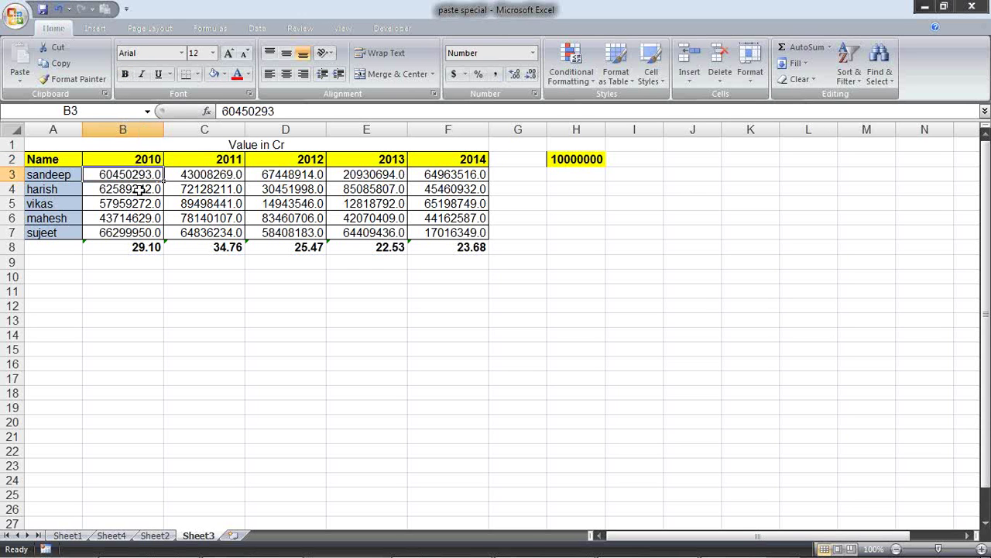
pyautogui.click(233, 154)
pyautogui.click(310, 148)
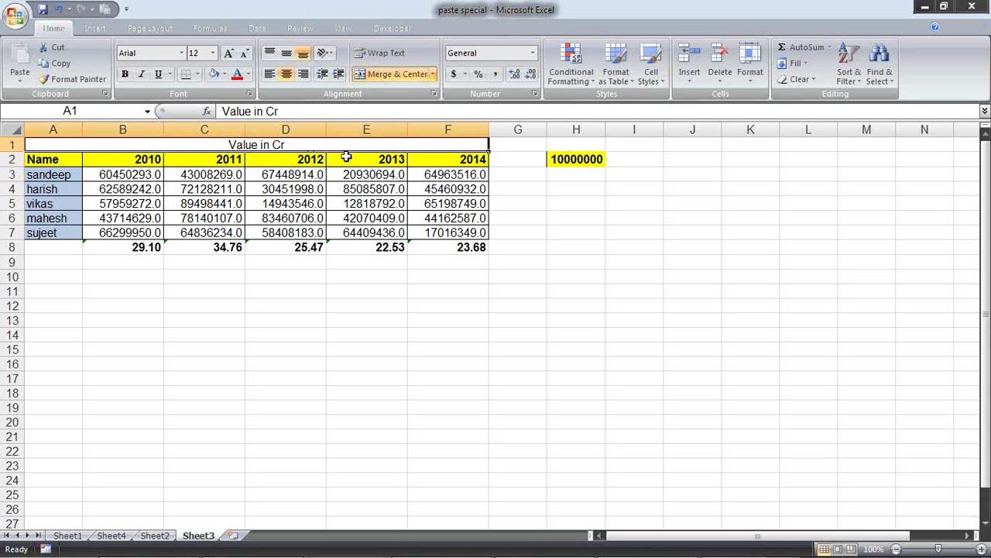
pyautogui.click(316, 158)
pyautogui.click(331, 141)
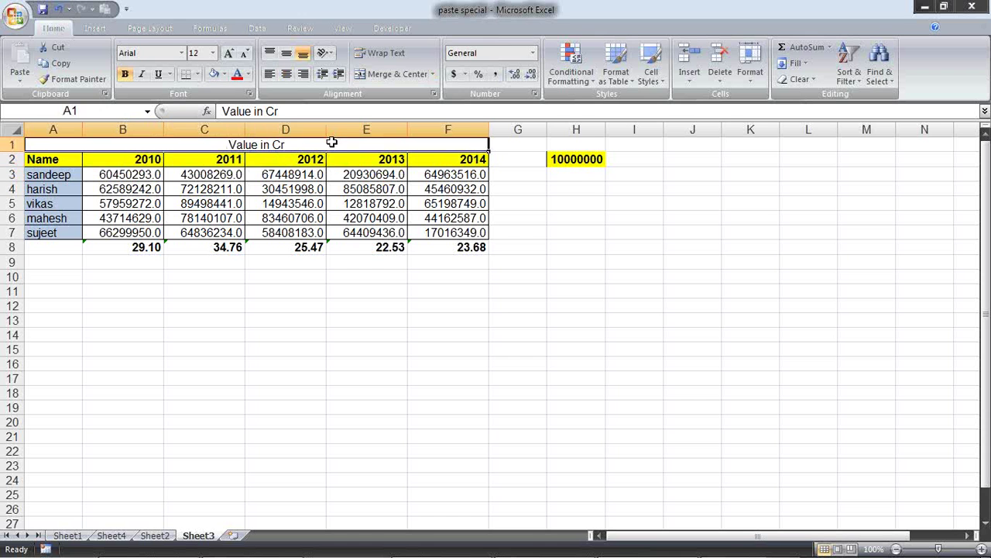
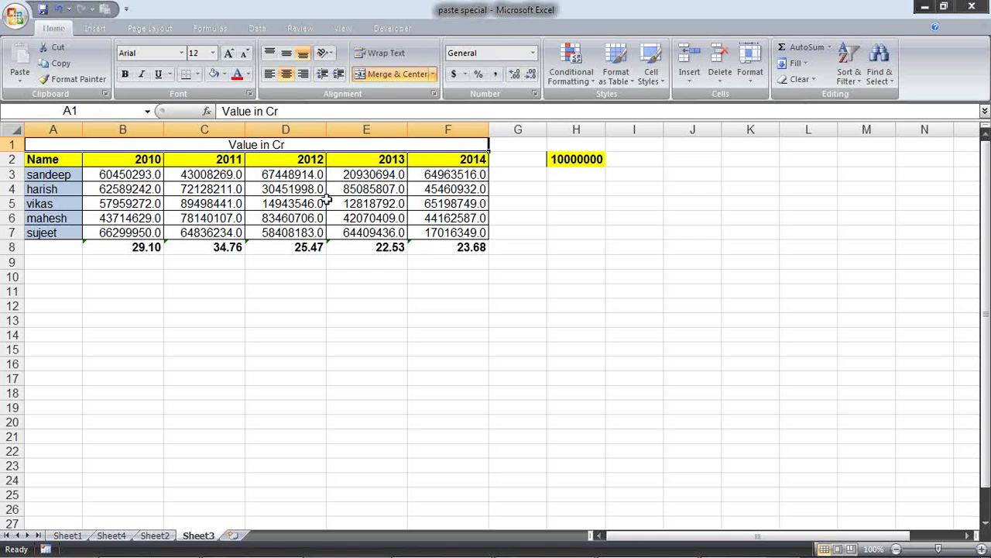
# Copy the 10000000 in H2 and Paste Special Divide it onto the sales figures in B3:F7.
pyautogui.click(611, 244)
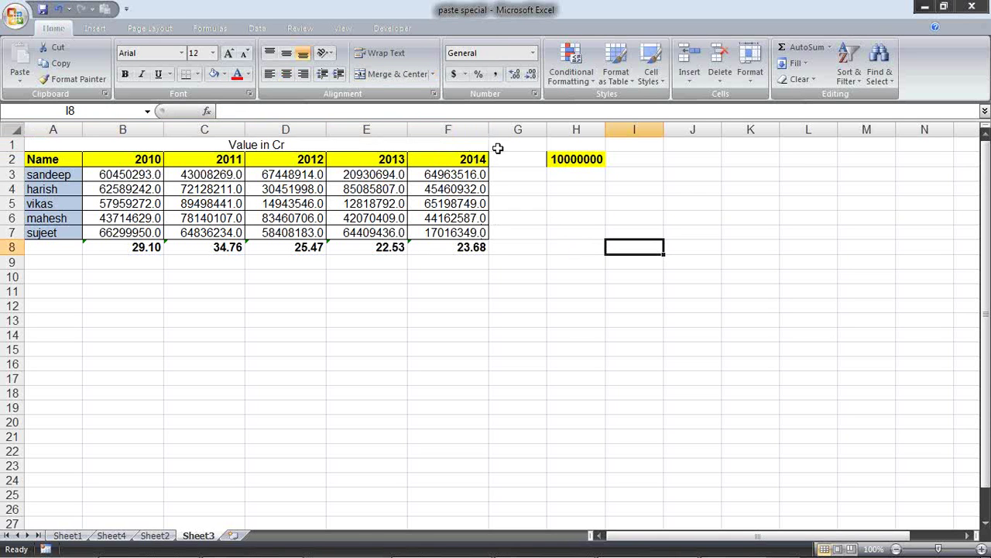
pyautogui.rightClick(584, 158)
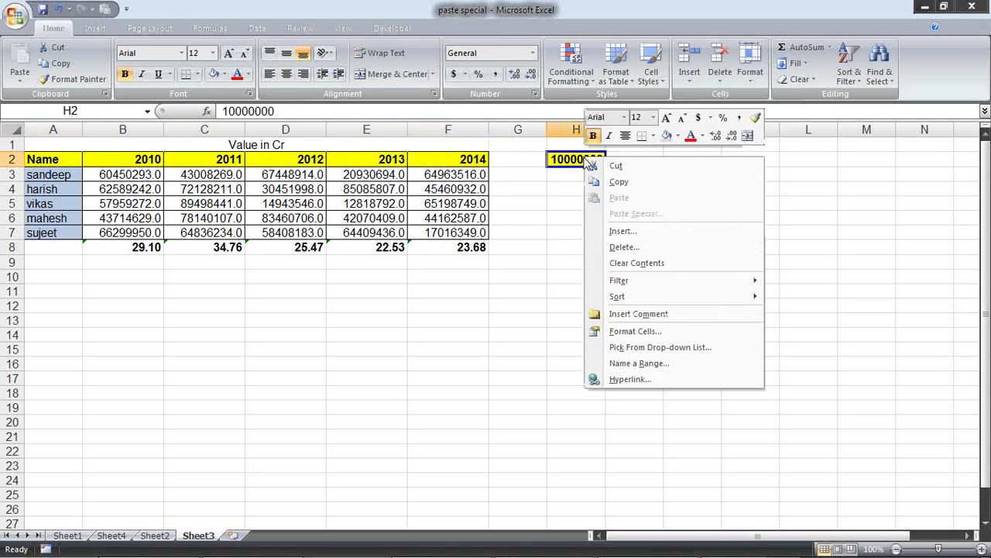
pyautogui.click(608, 183)
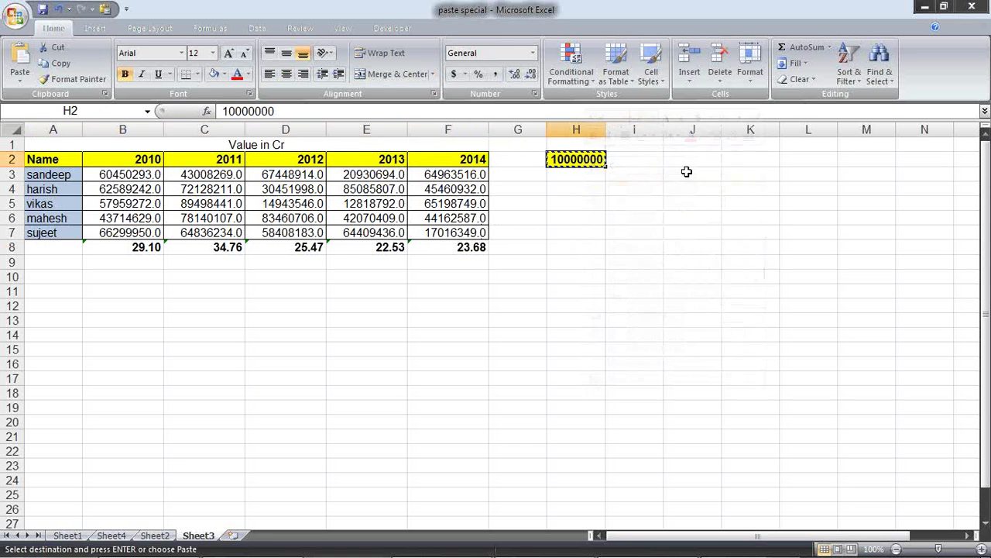
pyautogui.moveTo(147, 175)
pyautogui.mouseDown()
pyautogui.moveTo(321, 194)
pyautogui.moveTo(465, 226)
pyautogui.mouseUp()
pyautogui.rightClick(438, 190)
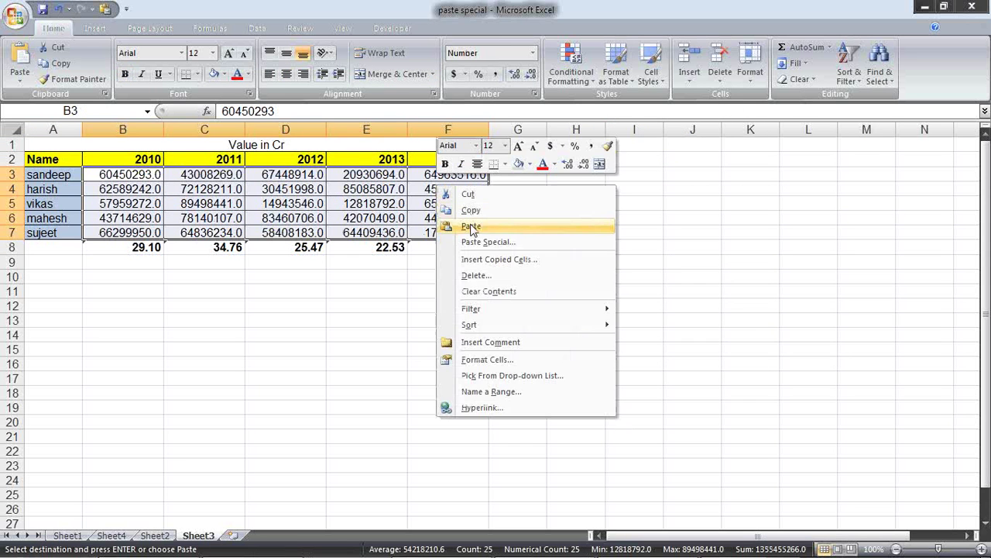
pyautogui.click(471, 241)
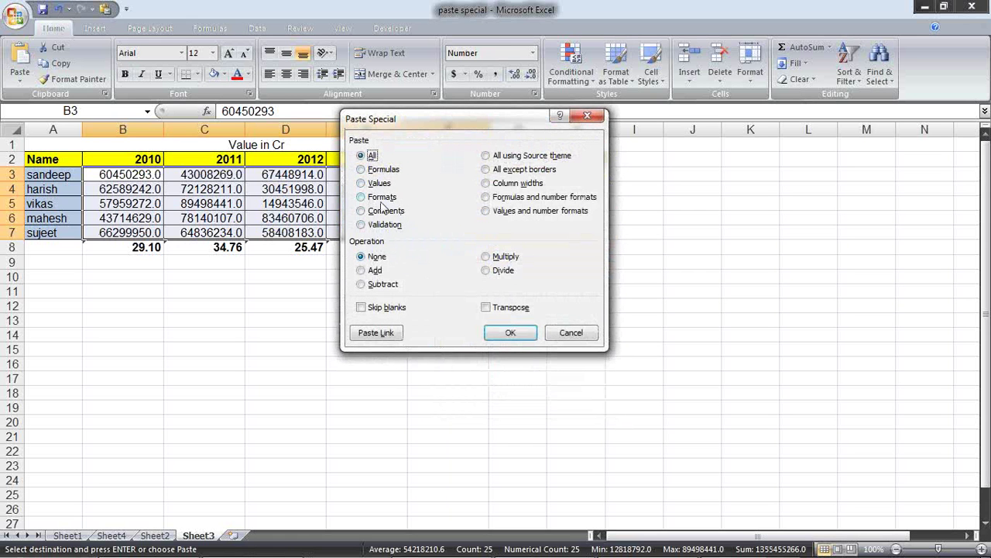
pyautogui.click(503, 273)
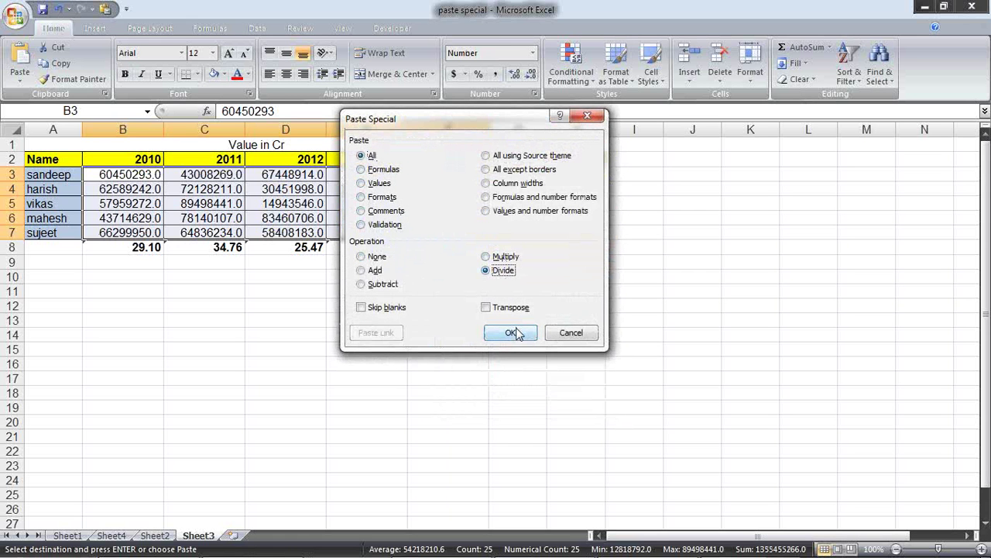
pyautogui.click(511, 332)
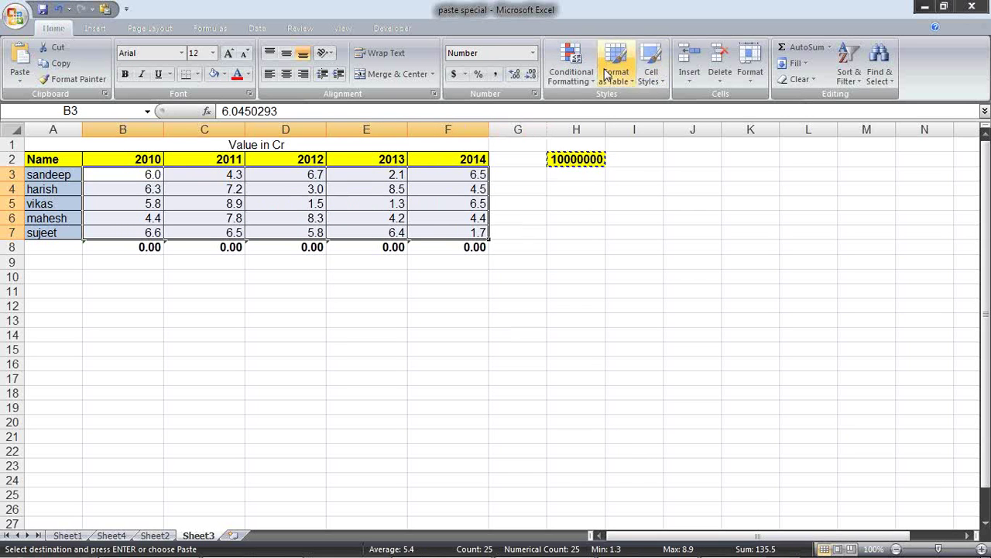
# Adjust the decimal places of the divided figures, trying fewer and then more decimals.
pyautogui.click(531, 75)
pyautogui.click(515, 74)
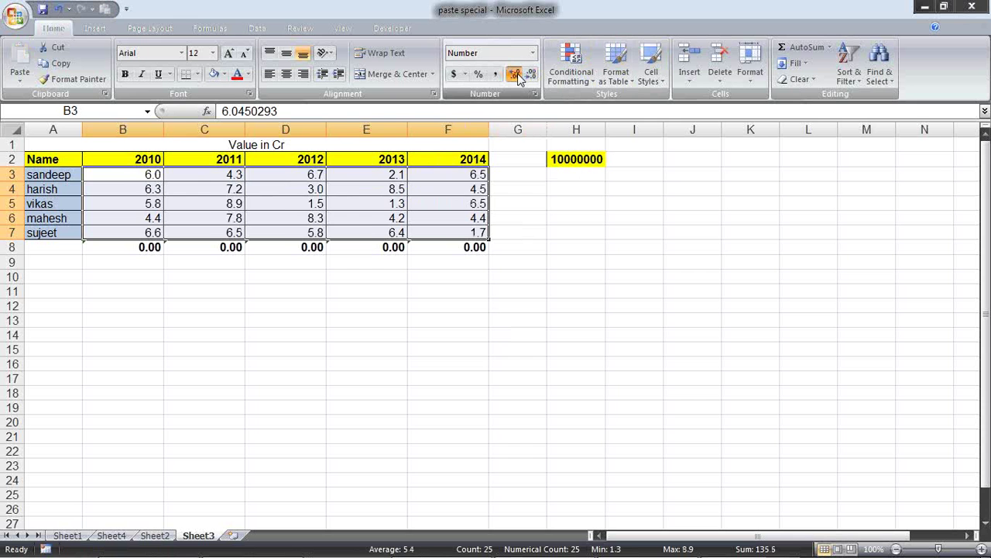
pyautogui.click(515, 74)
pyautogui.click(515, 74)
pyautogui.click(515, 74)
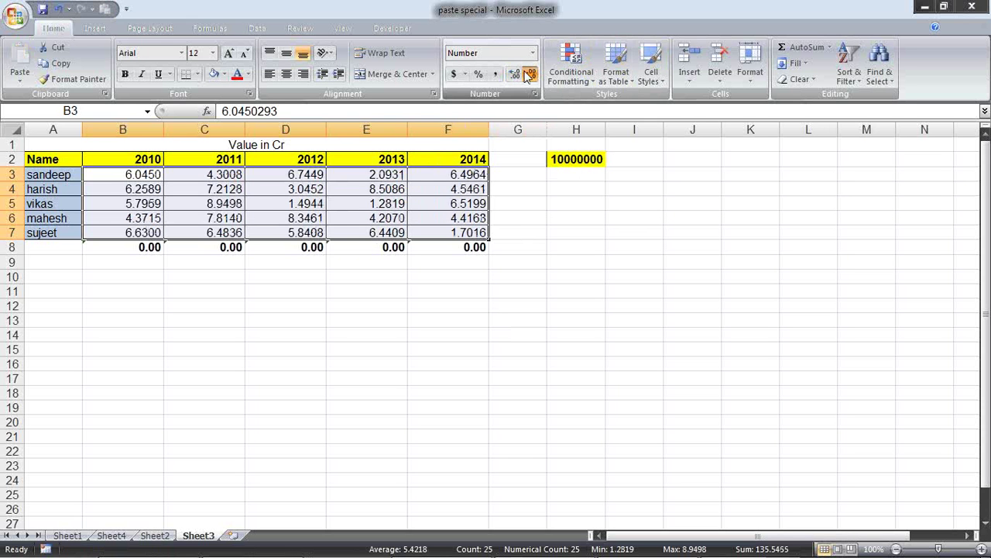
pyautogui.click(529, 74)
pyautogui.click(528, 75)
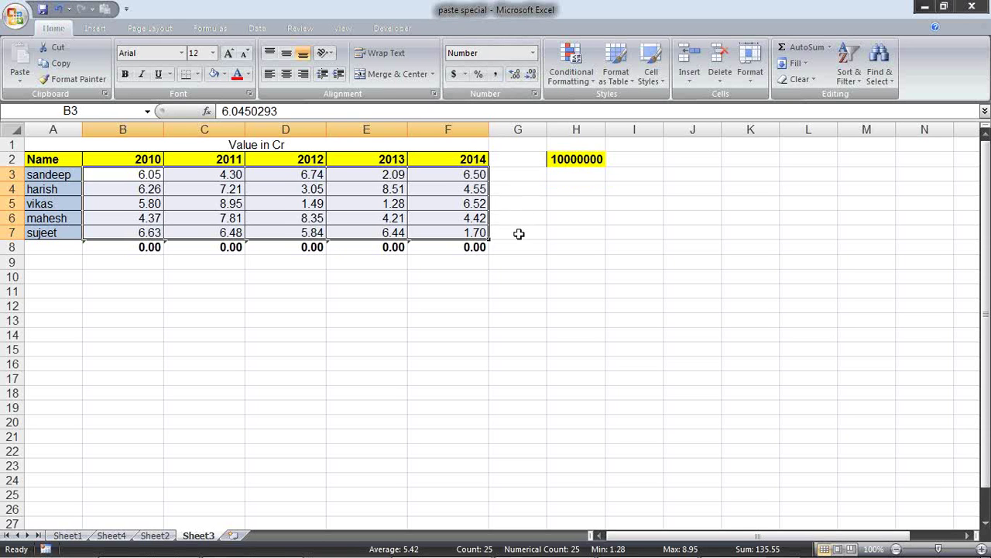
# Undo the decimal changes and the division back to the original sales figures, checking F4's value.
pyautogui.hotkey('ctrl', 'z')
pyautogui.click(519, 234)
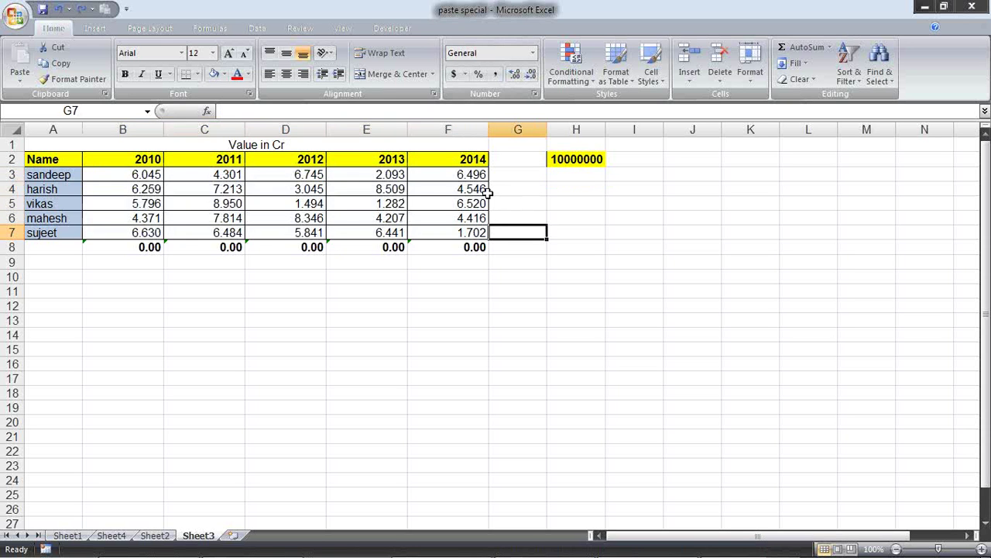
pyautogui.click(444, 189)
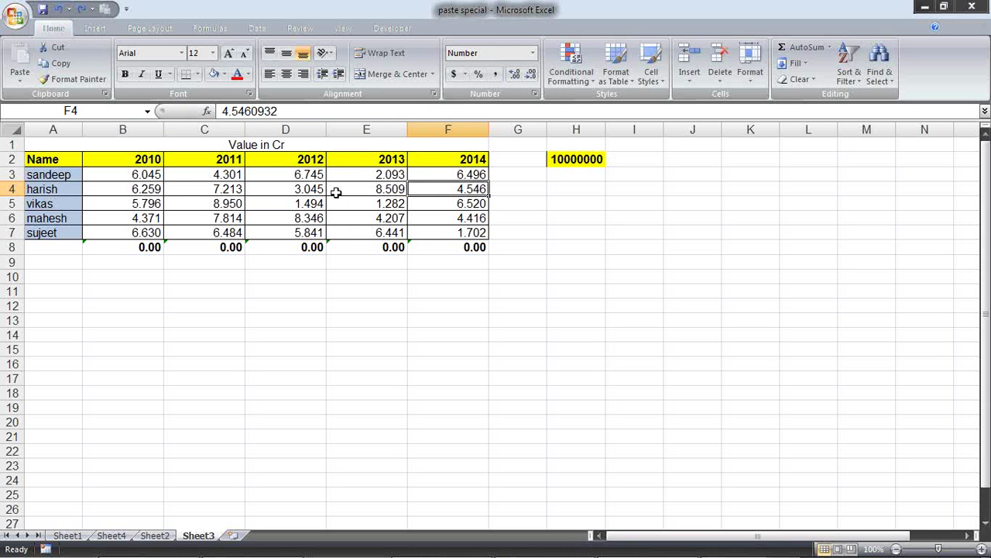
pyautogui.hotkey('ctrl', 'z')
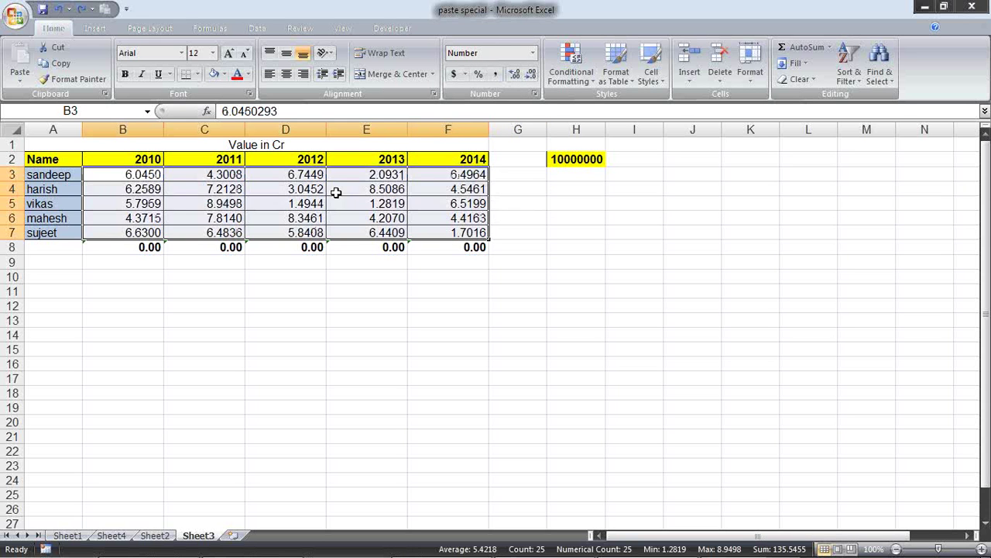
pyautogui.hotkey('ctrl', 'z')
pyautogui.hotkey('ctrl', 'z')
pyautogui.hotkey('ctrl', 'z')
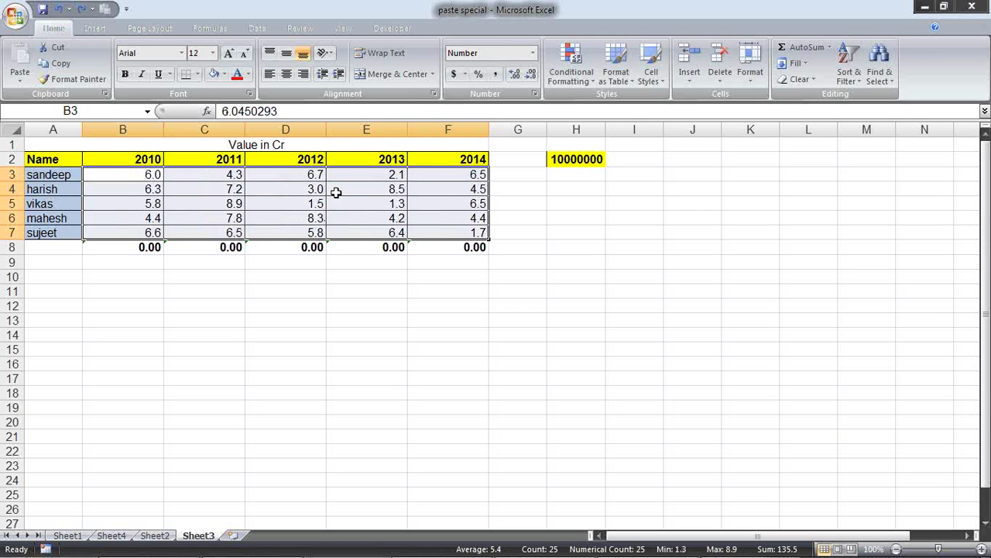
pyautogui.hotkey('ctrl', 'z')
pyautogui.hotkey('ctrl', 'z')
pyautogui.hotkey('ctrl', 'z')
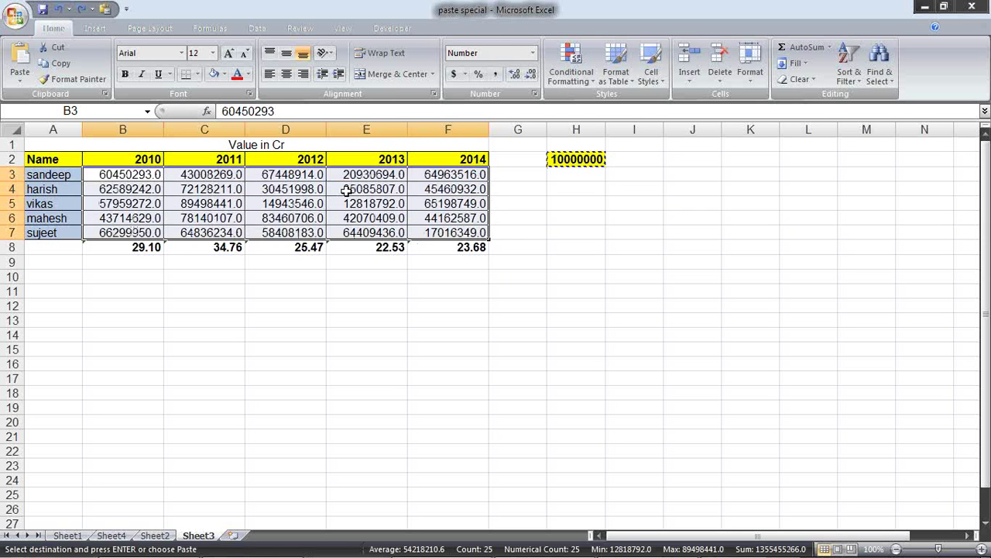
# Check F3's full value, then correct the 2010 total in B8 to =SUM(B3:B7).
pyautogui.click(542, 234)
pyautogui.click(447, 176)
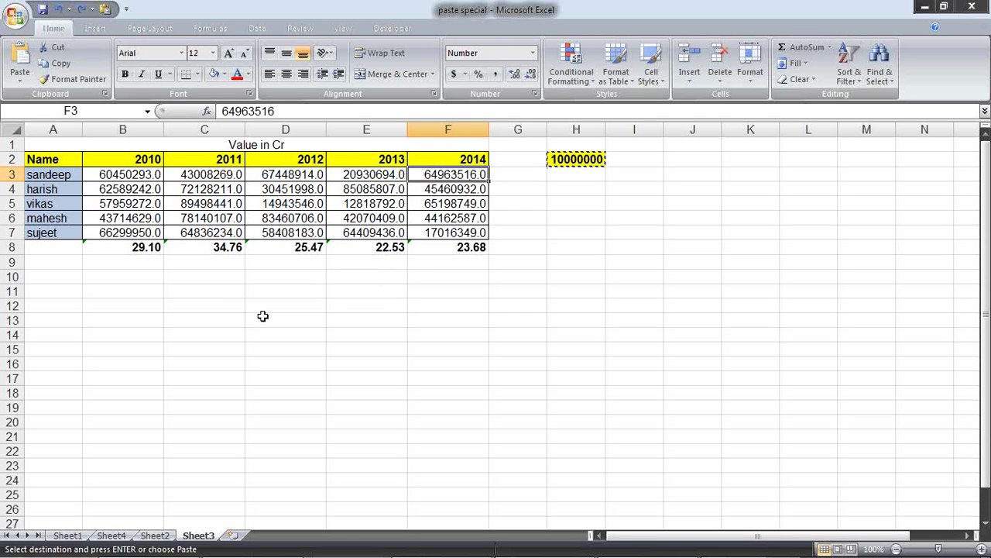
pyautogui.click(136, 248)
pyautogui.doubleClick(138, 248)
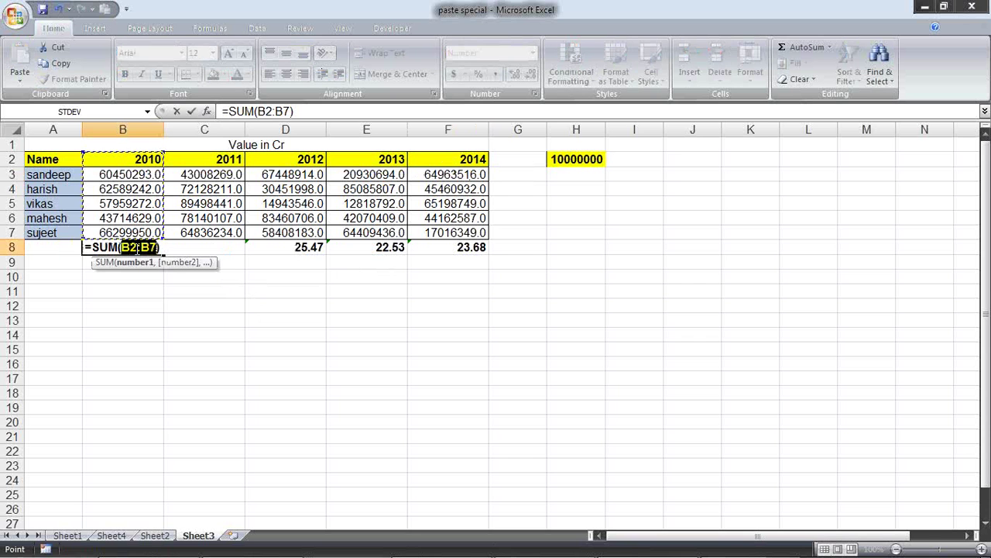
pyautogui.moveTo(130, 173); pyautogui.dragTo(124, 230)
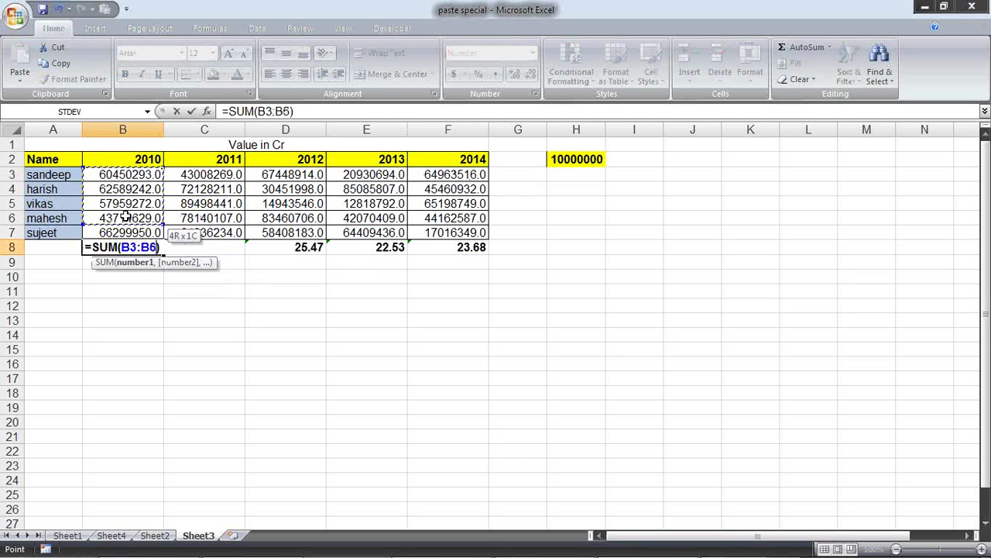
pyautogui.press('Return')
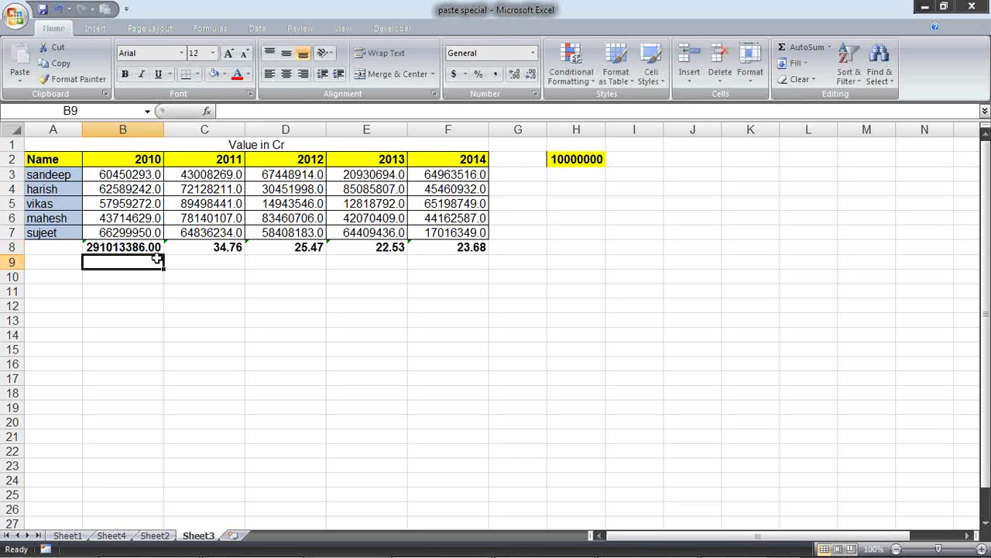
# Fill the B8 total formula across to F8 and confirm the 2011 total in C8.
pyautogui.click(154, 245)
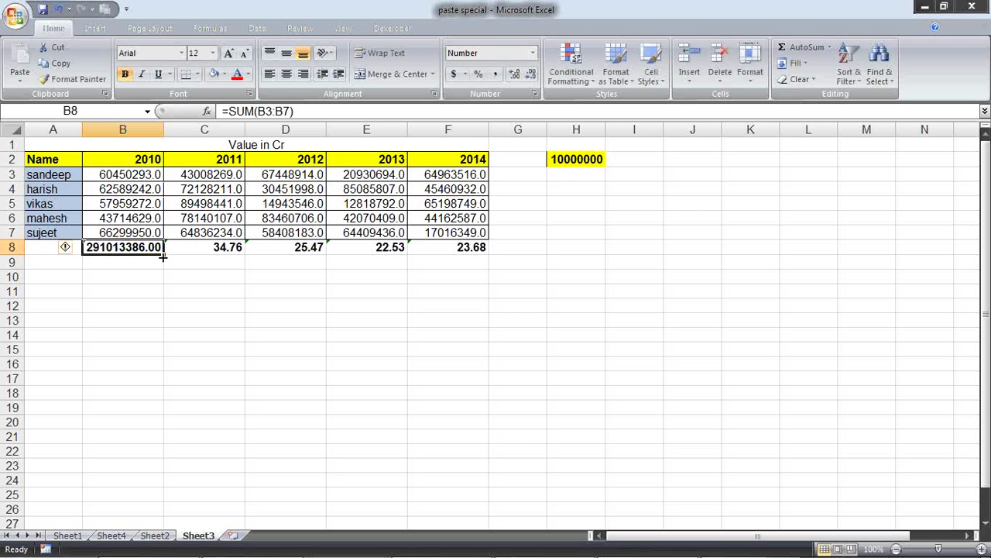
pyautogui.moveTo(163, 257); pyautogui.dragTo(488, 259)
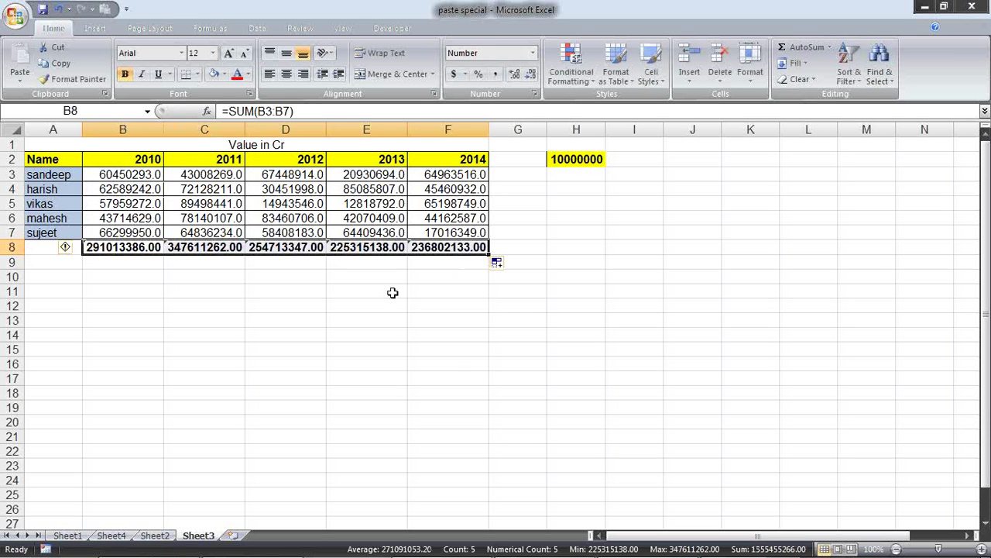
pyautogui.click(360, 311)
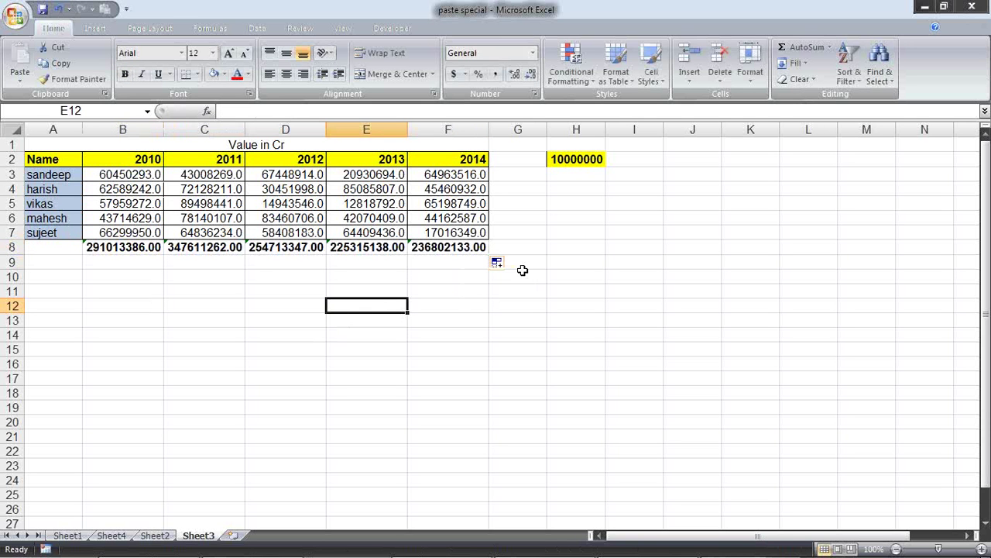
pyautogui.doubleClick(147, 247)
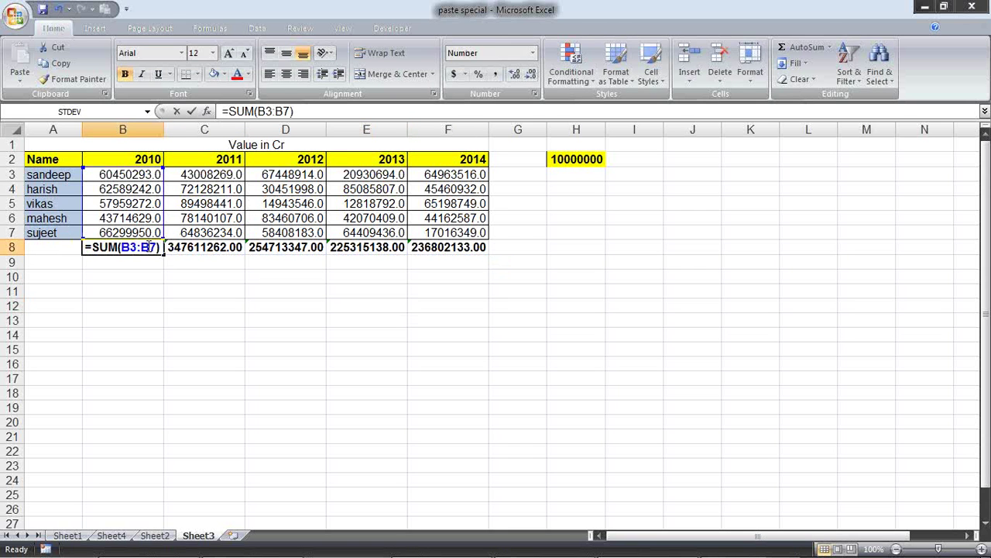
pyautogui.click(217, 246)
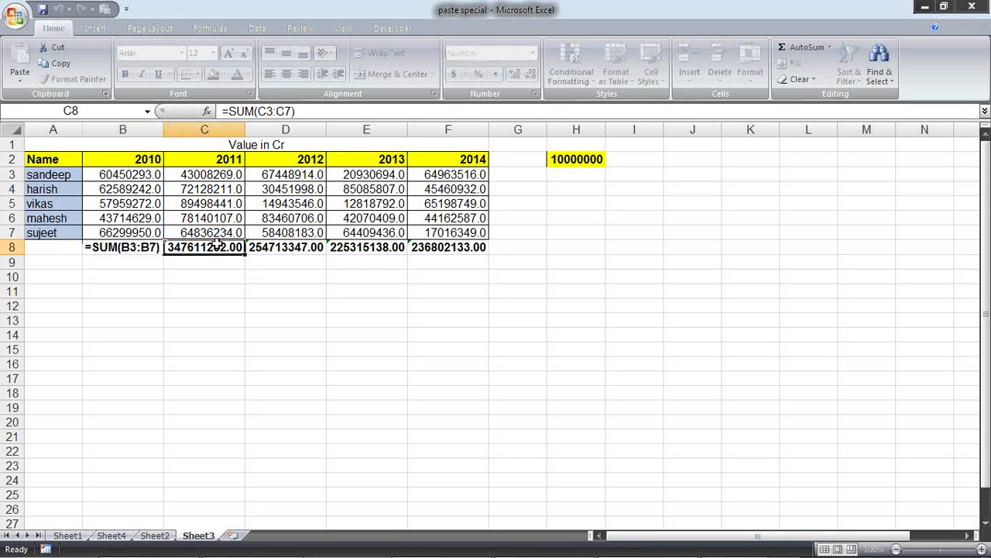
pyautogui.doubleClick(217, 246)
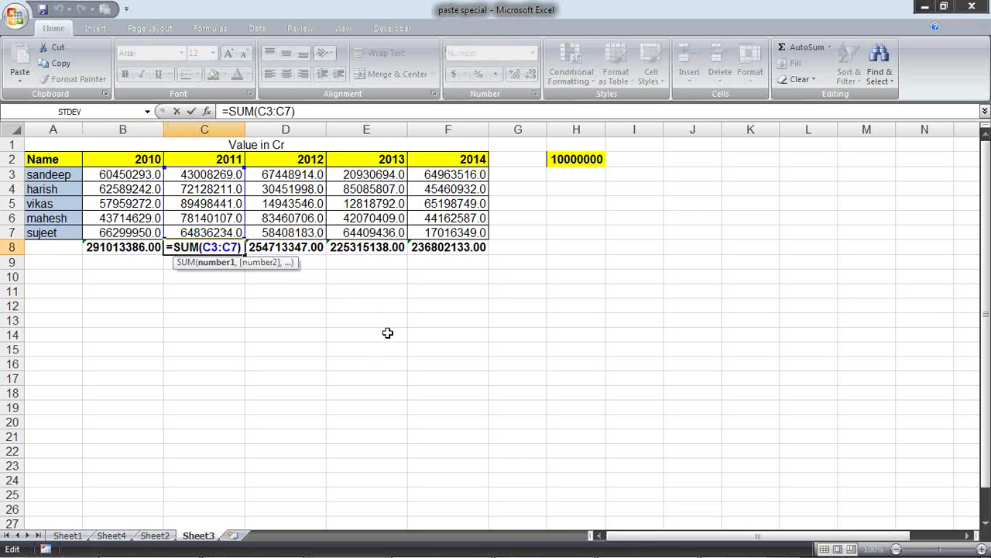
pyautogui.hotkey('ctrl', 'Return')
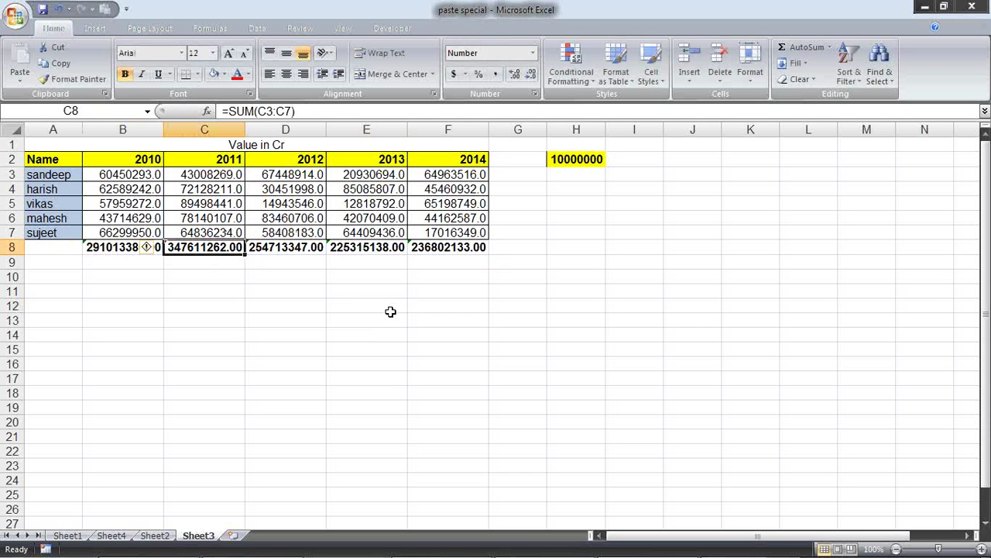
pyautogui.click(555, 249)
pyautogui.write('=')
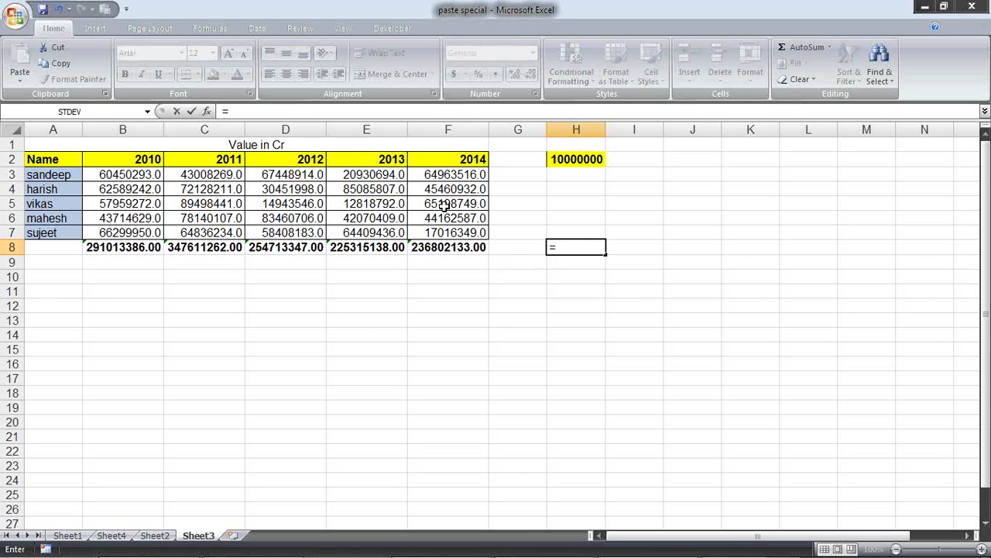
pyautogui.click(102, 250)
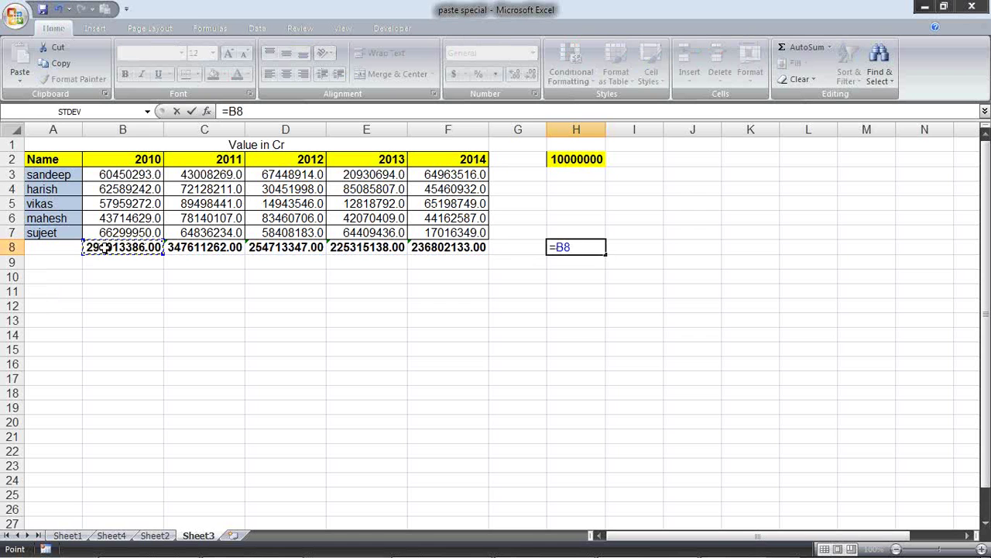
pyautogui.write('/')
pyautogui.click(580, 159)
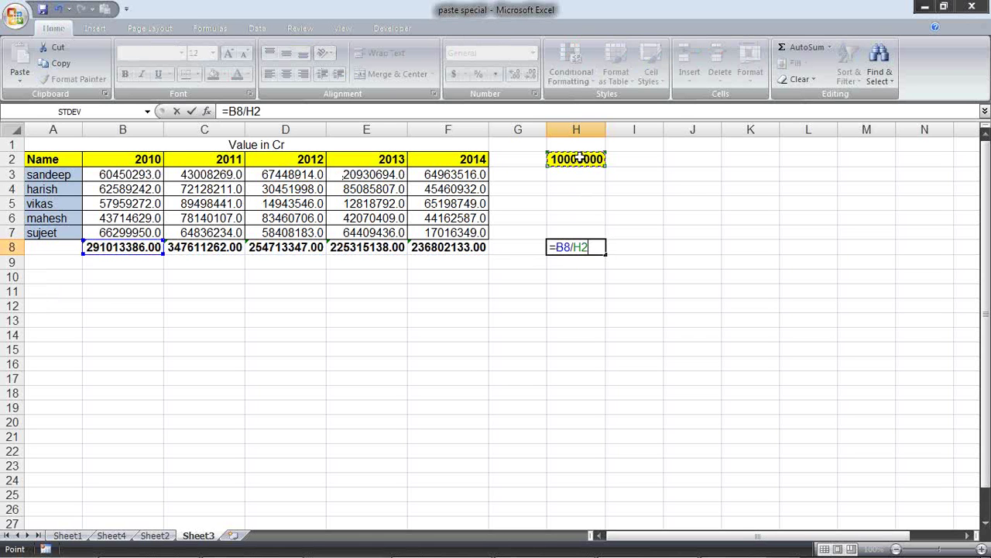
pyautogui.press('Return')
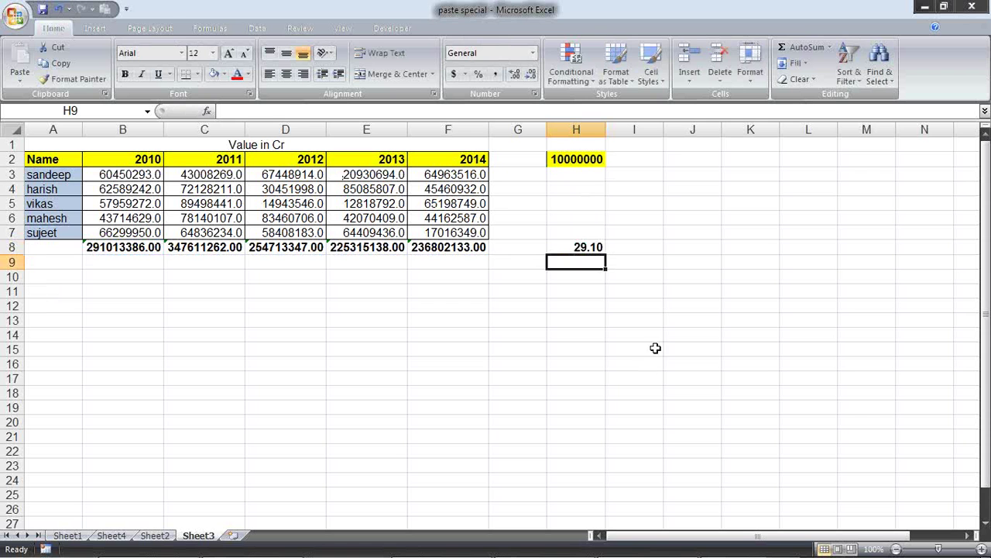
pyautogui.click(588, 248)
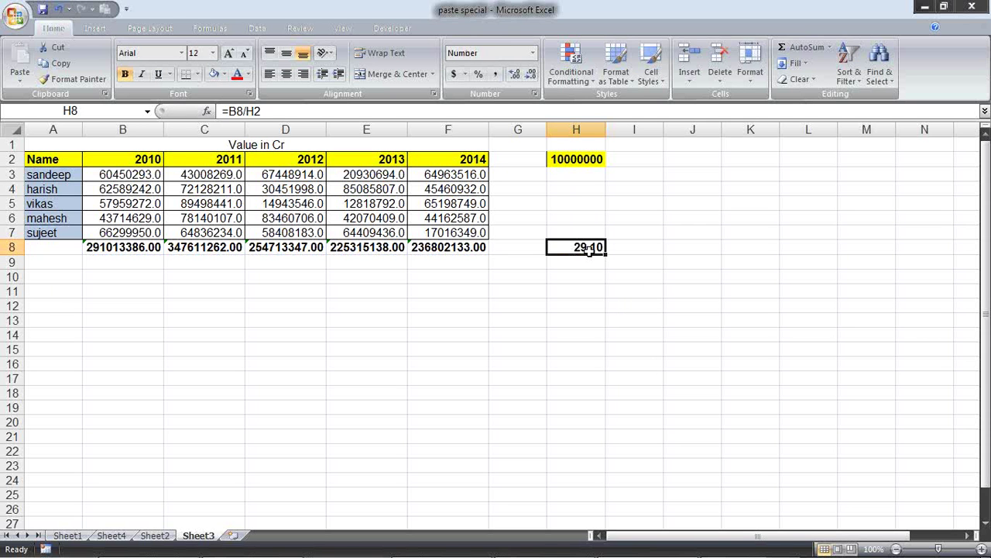
pyautogui.press('Delete')
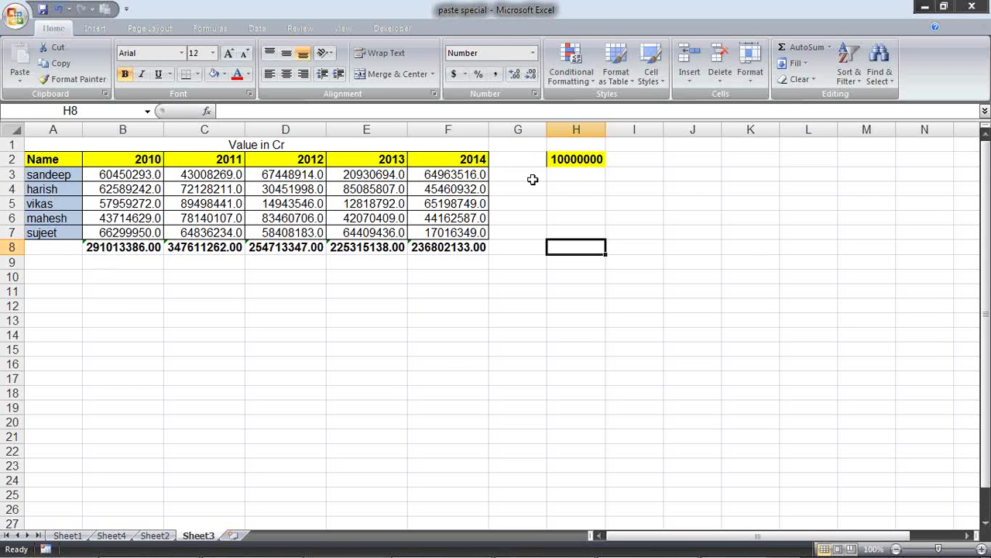
# Divide the row 8 totals B8:F8 by the 10000000 in H2 with Paste Special Divide.
pyautogui.doubleClick(128, 246)
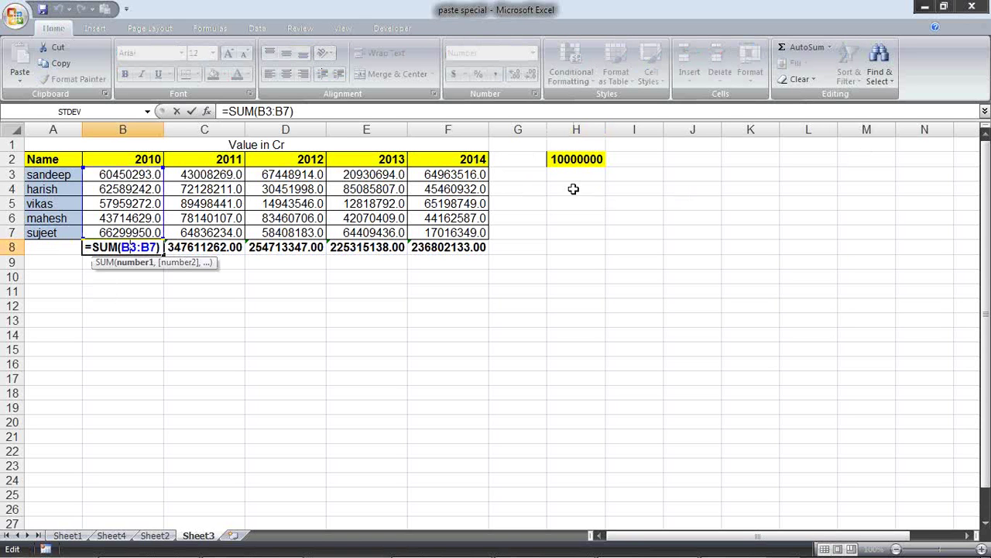
pyautogui.press('Escape')
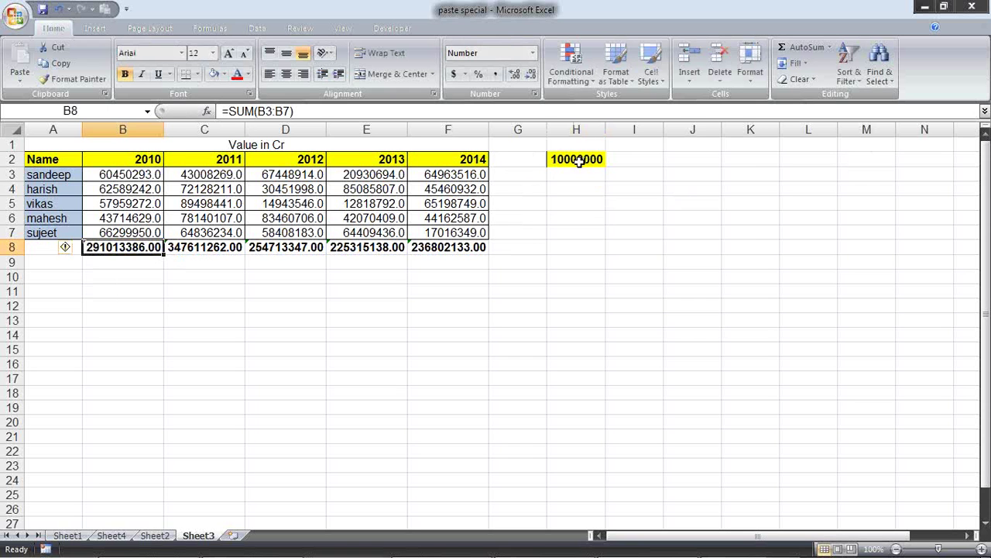
pyautogui.rightClick(579, 161)
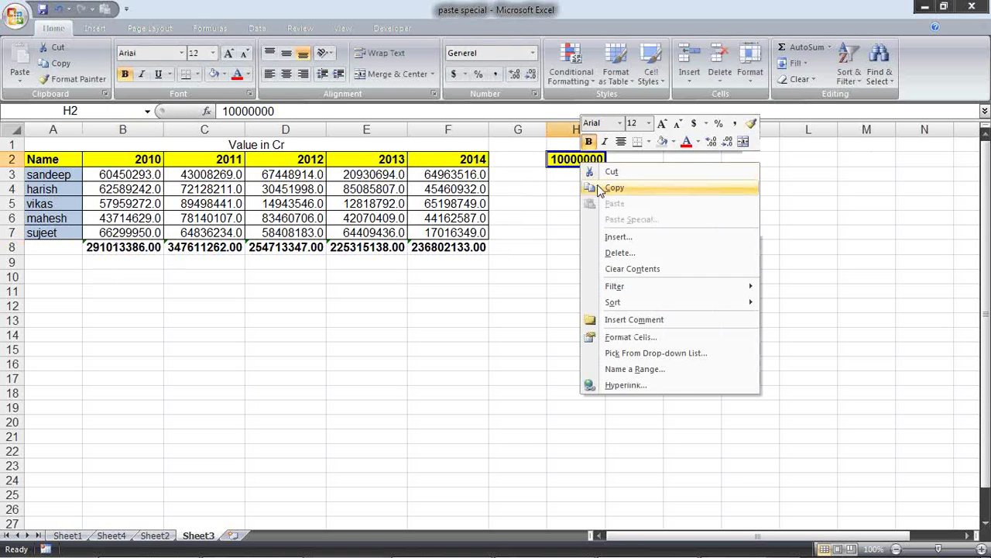
pyautogui.click(612, 188)
pyautogui.moveTo(117, 247); pyautogui.dragTo(453, 245)
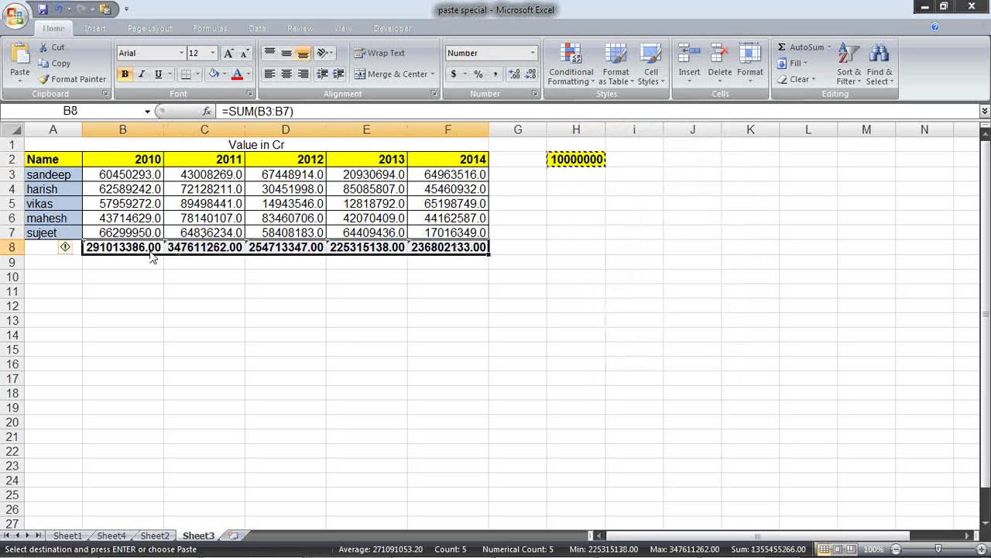
pyautogui.rightClick(147, 249)
pyautogui.click(203, 305)
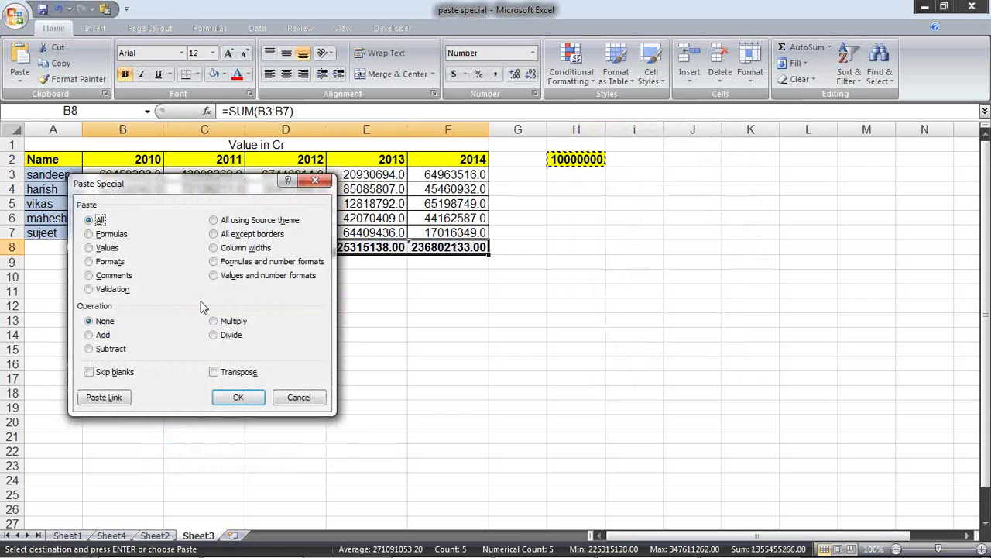
pyautogui.click(219, 340)
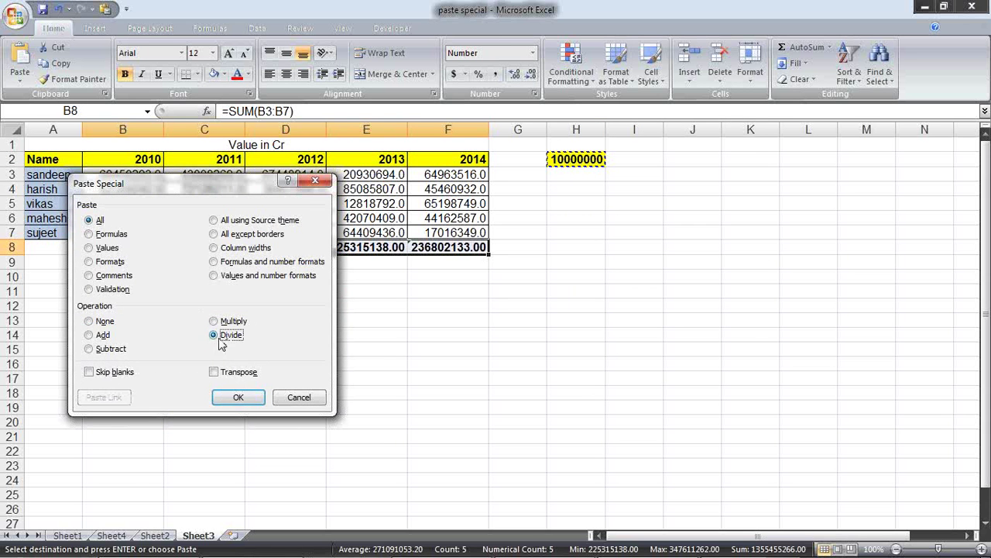
pyautogui.click(238, 397)
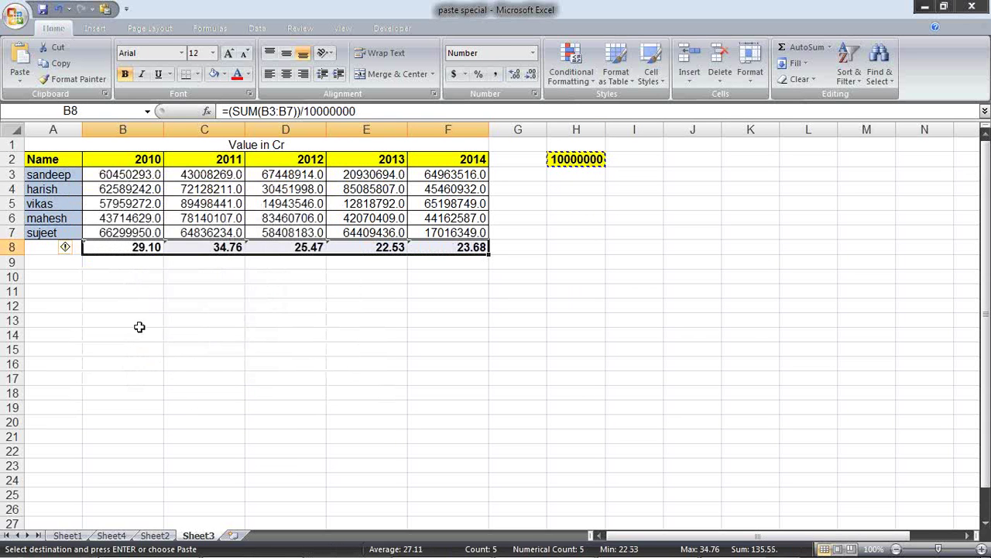
# Check that the formulas in B8, C8 and D8 now divide their sums by 10000000.
pyautogui.doubleClick(158, 248)
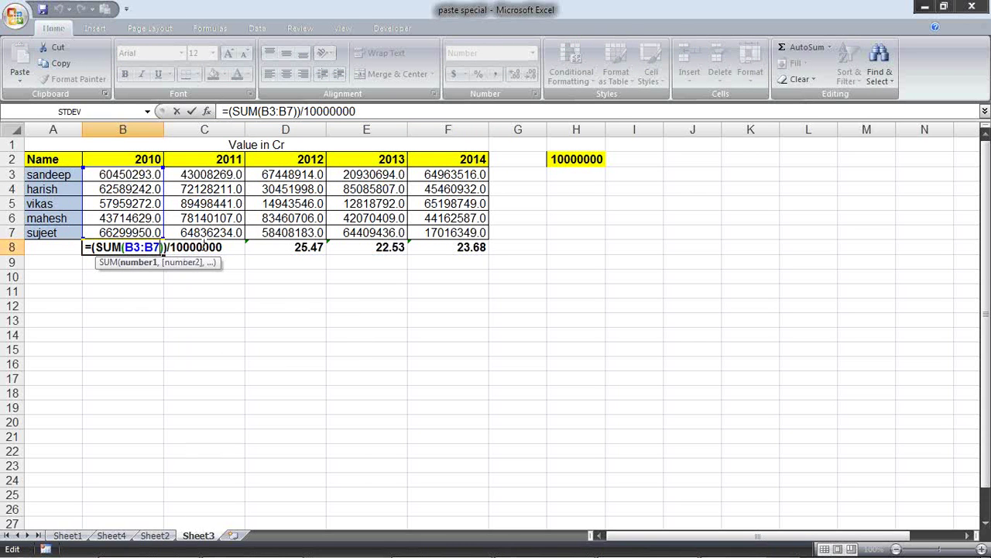
pyautogui.press('Return')
pyautogui.doubleClick(229, 243)
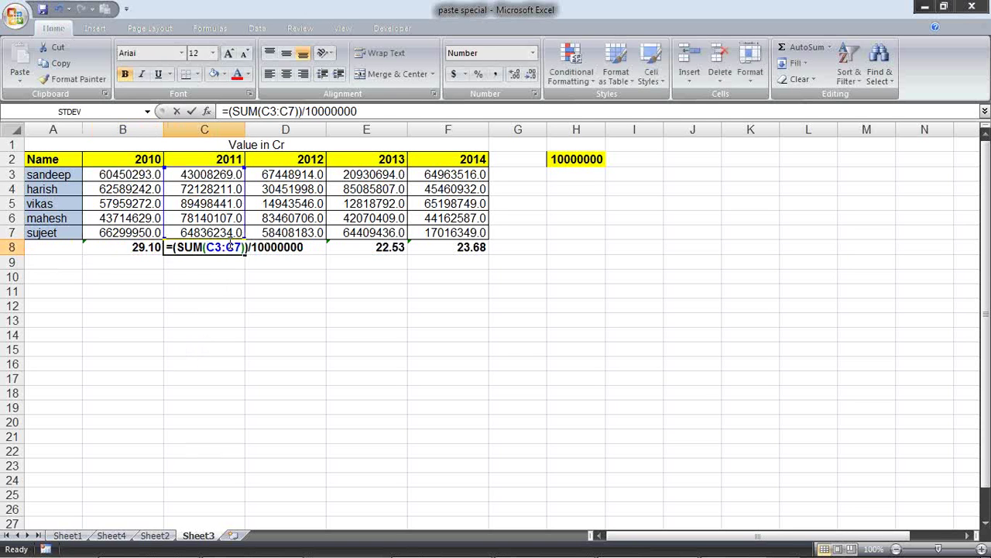
pyautogui.press('Return')
pyautogui.click(310, 246)
pyautogui.doubleClick(309, 246)
pyautogui.press('Return')
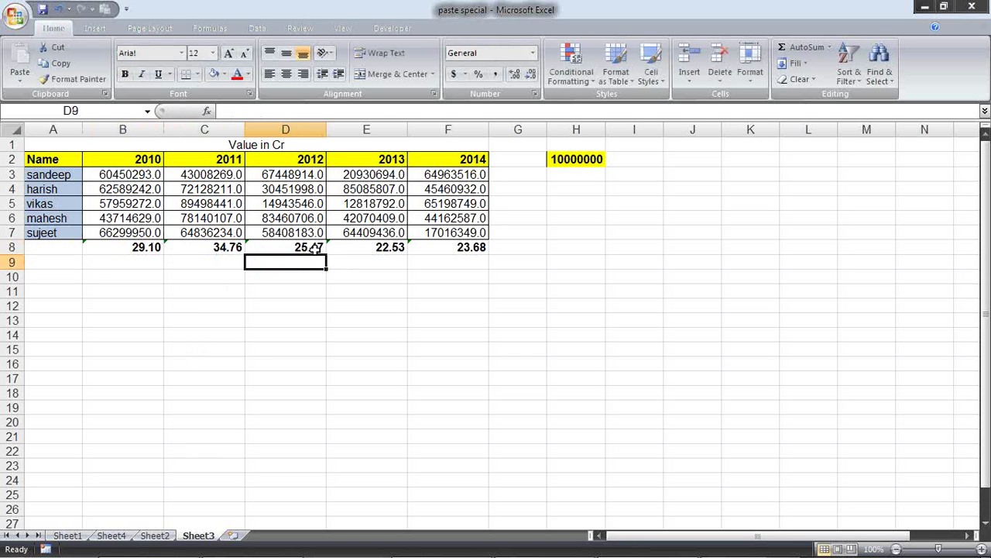
pyautogui.click(310, 246)
pyautogui.doubleClick(310, 246)
pyautogui.press('Escape')
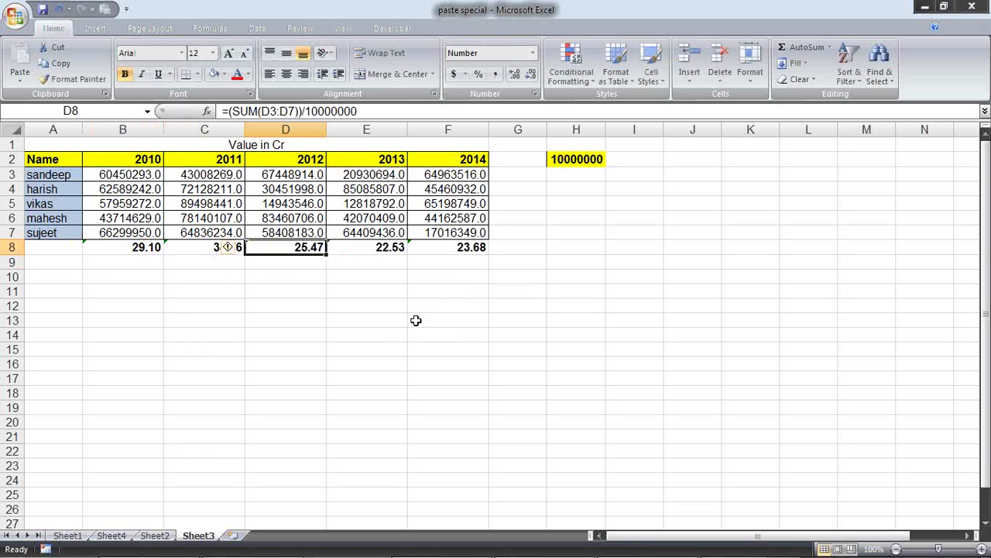
pyautogui.click(385, 335)
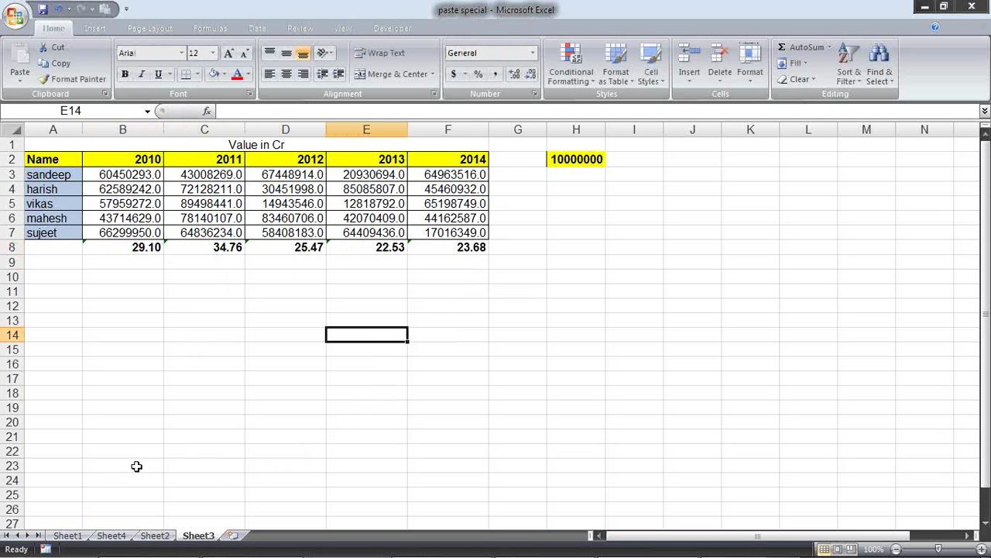
# On Sheet1, copy the Name and Sales columns of the first table.
pyautogui.click(74, 535)
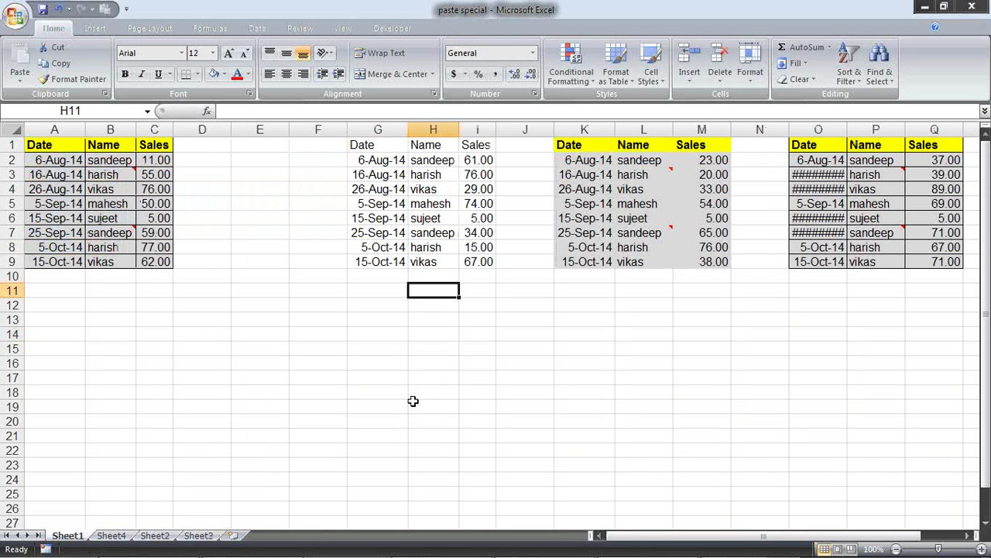
pyautogui.click(287, 322)
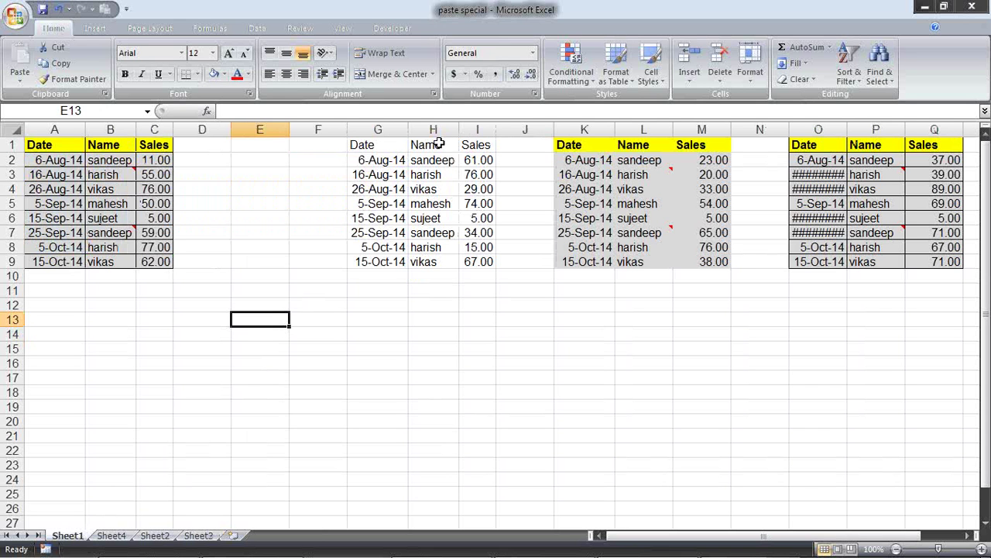
pyautogui.moveTo(426, 145)
pyautogui.mouseDown()
pyautogui.moveTo(481, 250)
pyautogui.moveTo(478, 264)
pyautogui.mouseUp()
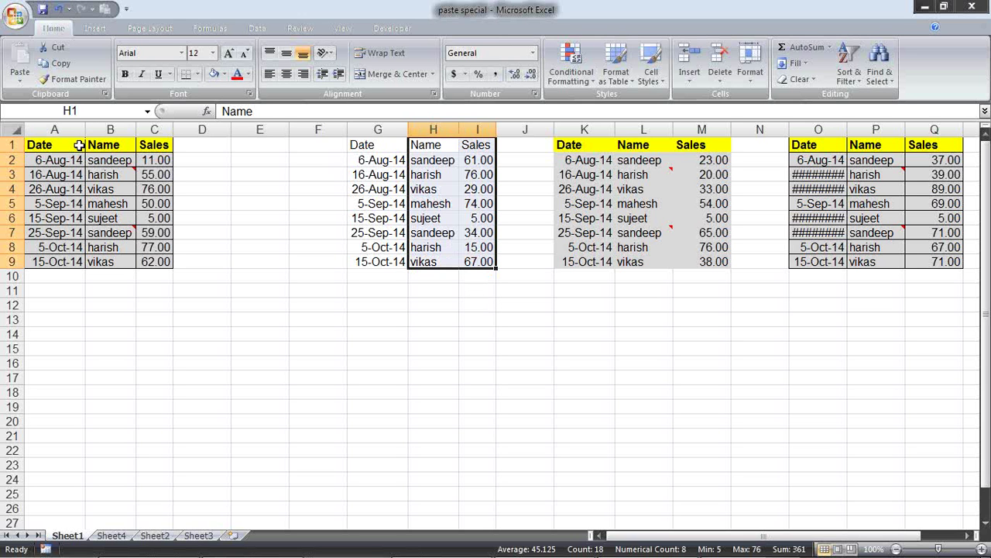
pyautogui.moveTo(93, 145)
pyautogui.mouseDown()
pyautogui.moveTo(148, 261)
pyautogui.moveTo(138, 261)
pyautogui.mouseUp()
pyautogui.hotkey('ctrl', 'c')
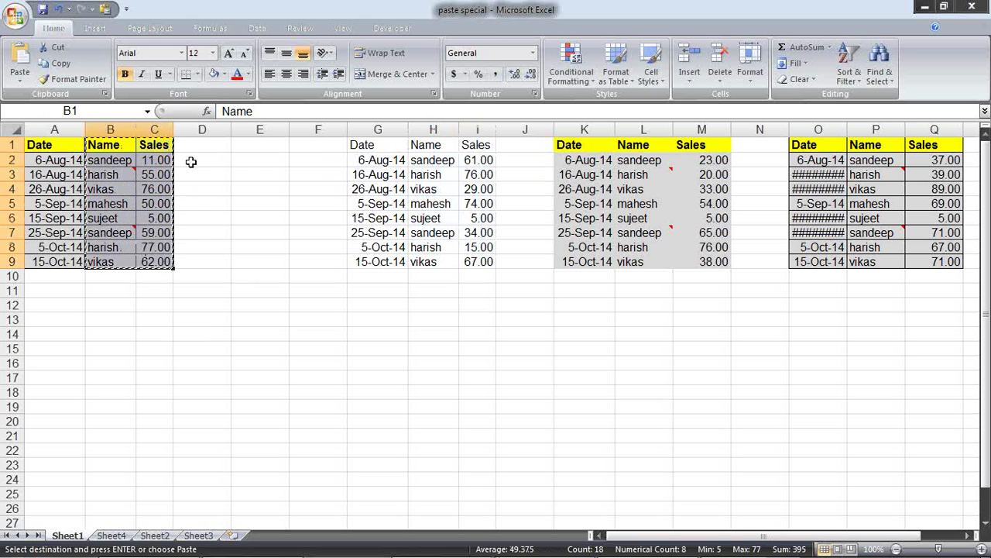
# Paste the Name and Sales data transposed into rows starting at E13.
pyautogui.moveTo(255, 287); pyautogui.dragTo(474, 291)
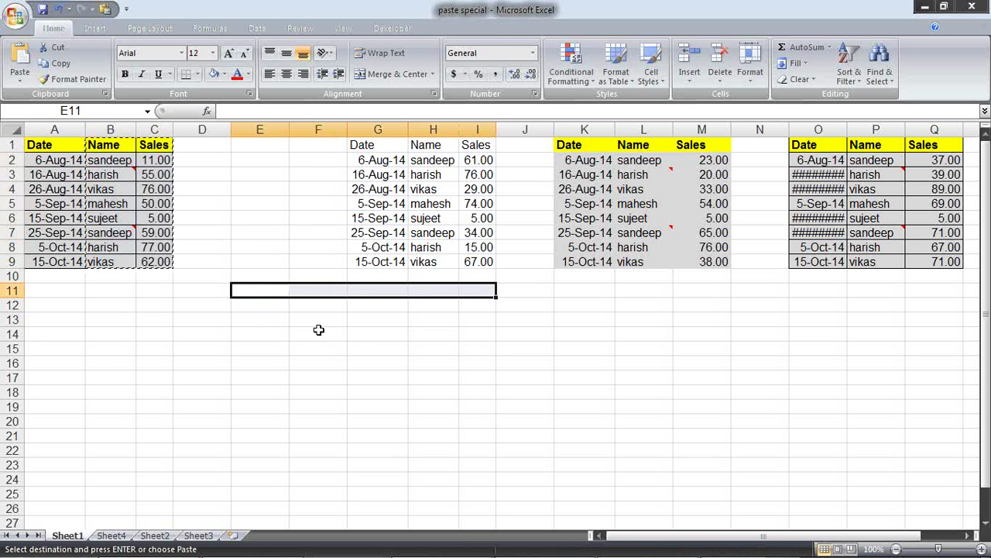
pyautogui.click(262, 317)
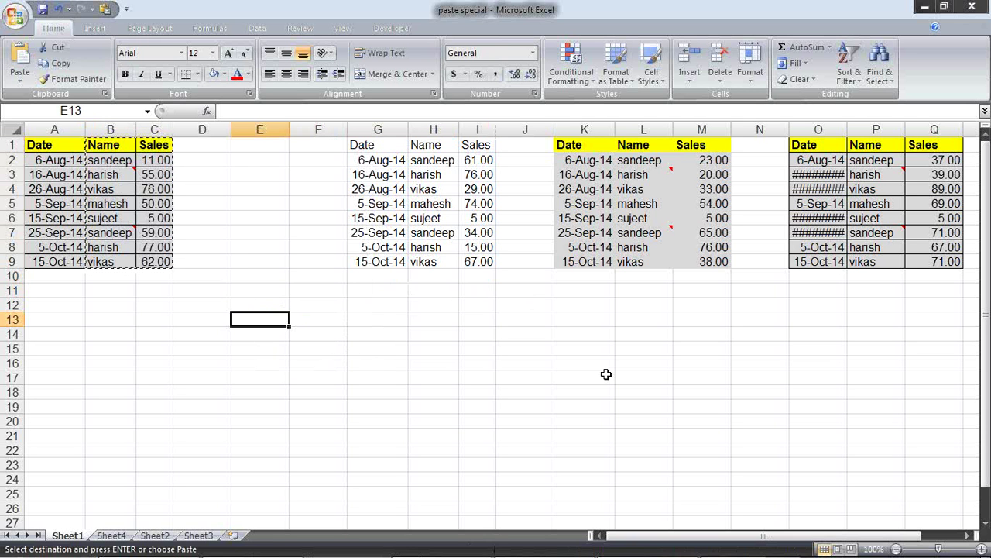
pyautogui.hotkey('alt', 'e')
pyautogui.press('s')
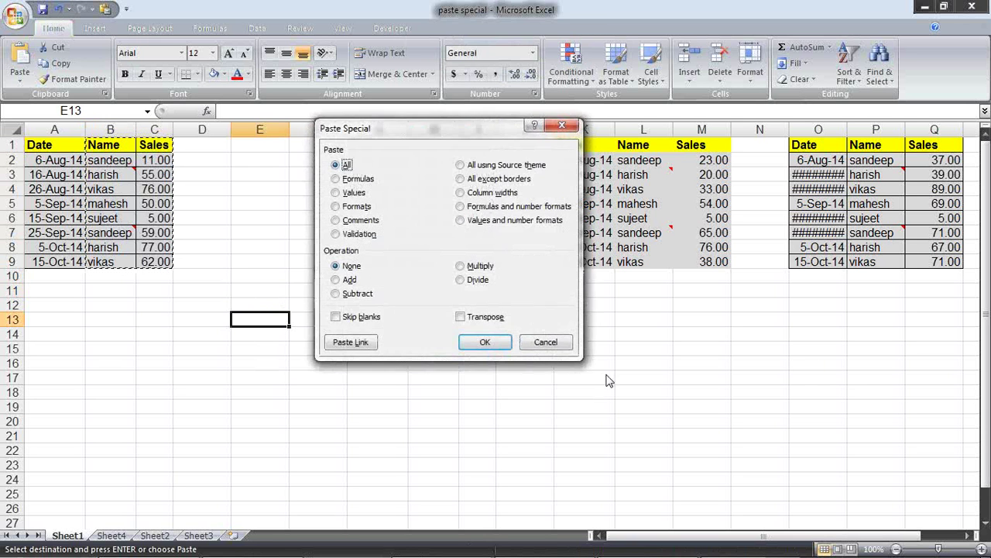
pyautogui.click(462, 317)
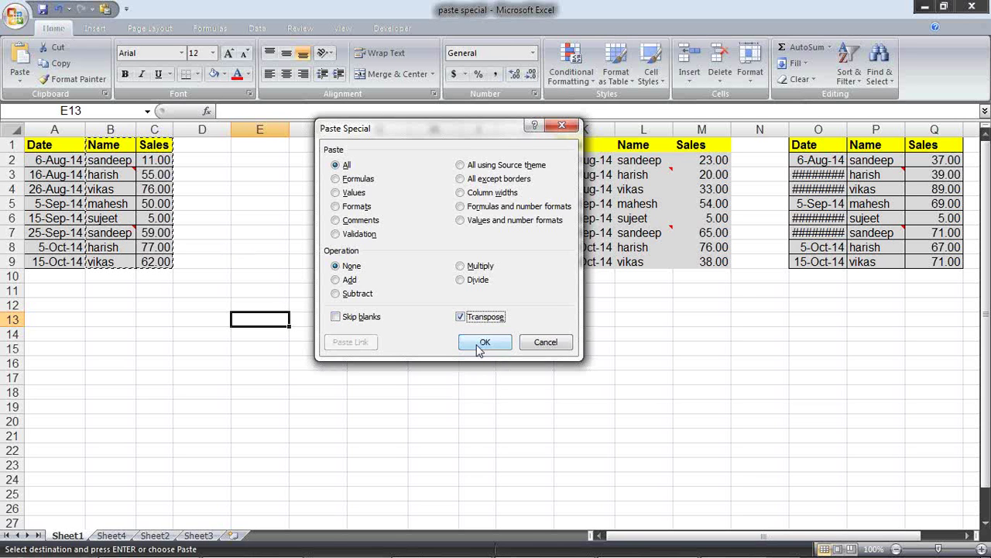
pyautogui.click(482, 342)
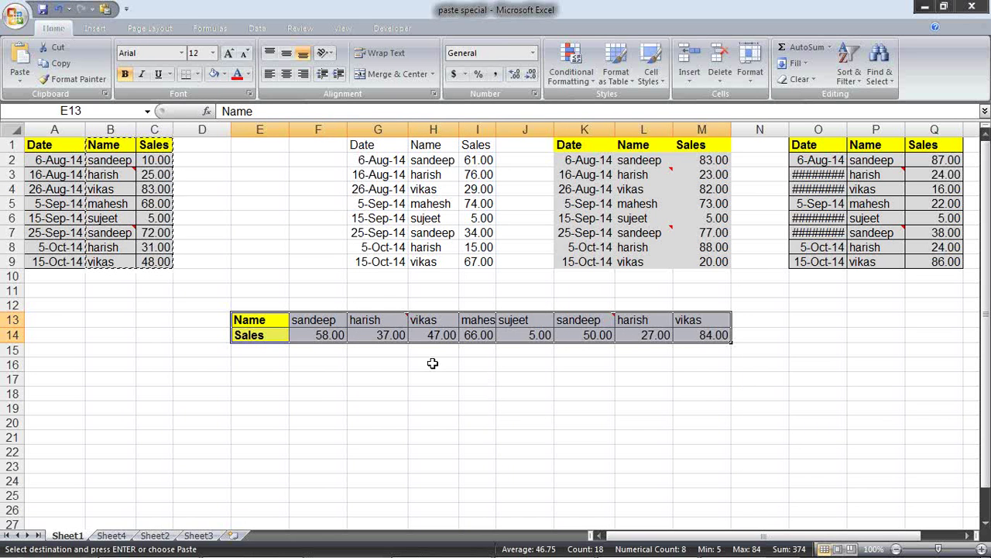
# Copy the transposed block and paste it transposed back into columns at E16.
pyautogui.hotkey('ctrl', 'c')
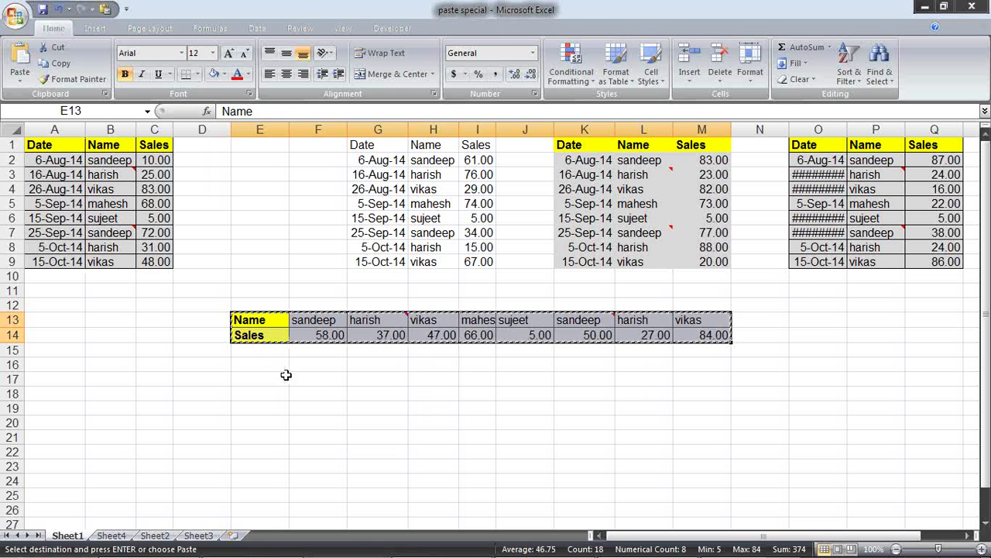
pyautogui.click(282, 367)
pyautogui.hotkey('alt', 'e')
pyautogui.press('s')
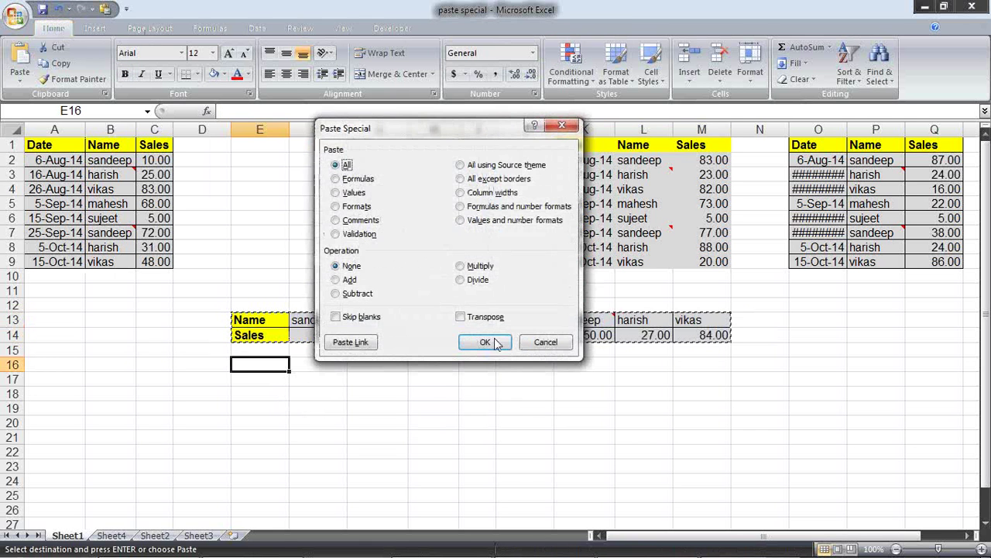
pyautogui.click(482, 321)
pyautogui.click(484, 342)
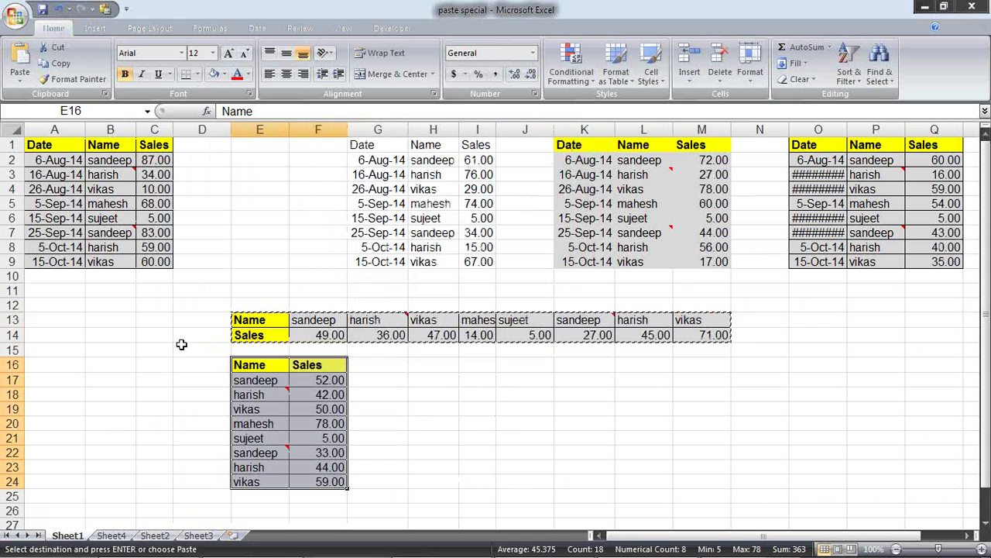
pyautogui.moveTo(13, 305); pyautogui.dragTo(13, 493)
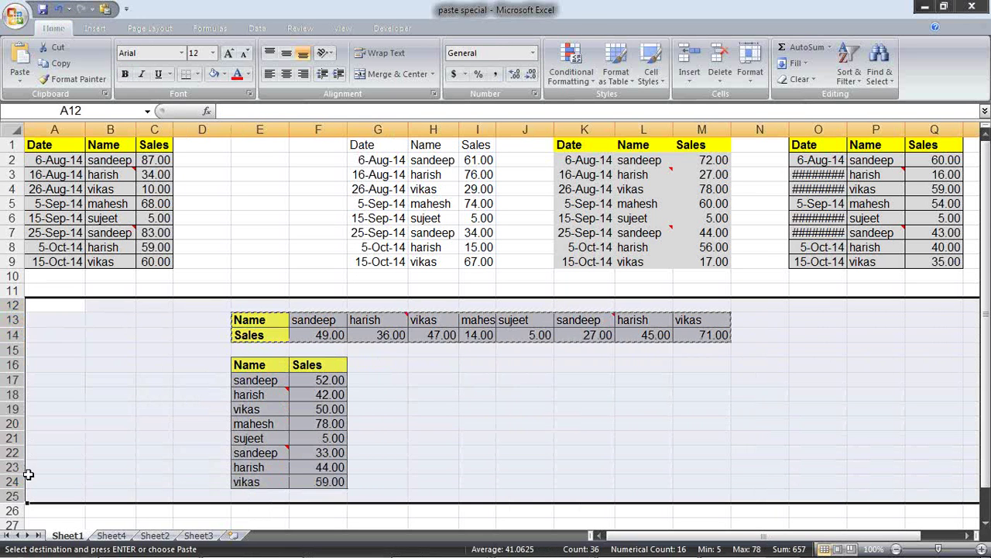
# Delete rows 12–25 and clear out columns F through N.
pyautogui.hotkey('ctrl', '-')
pyautogui.click(162, 348)
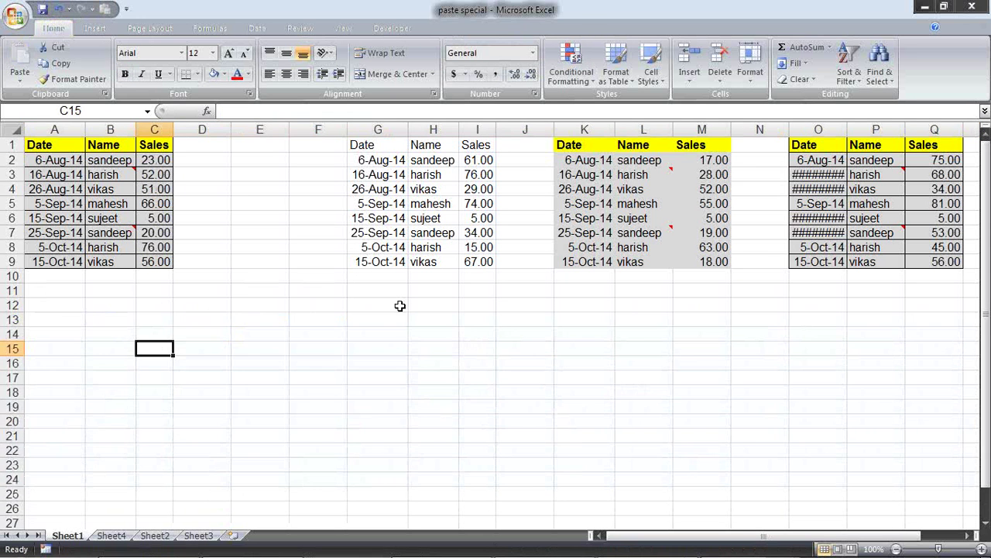
pyautogui.moveTo(333, 129); pyautogui.dragTo(742, 122)
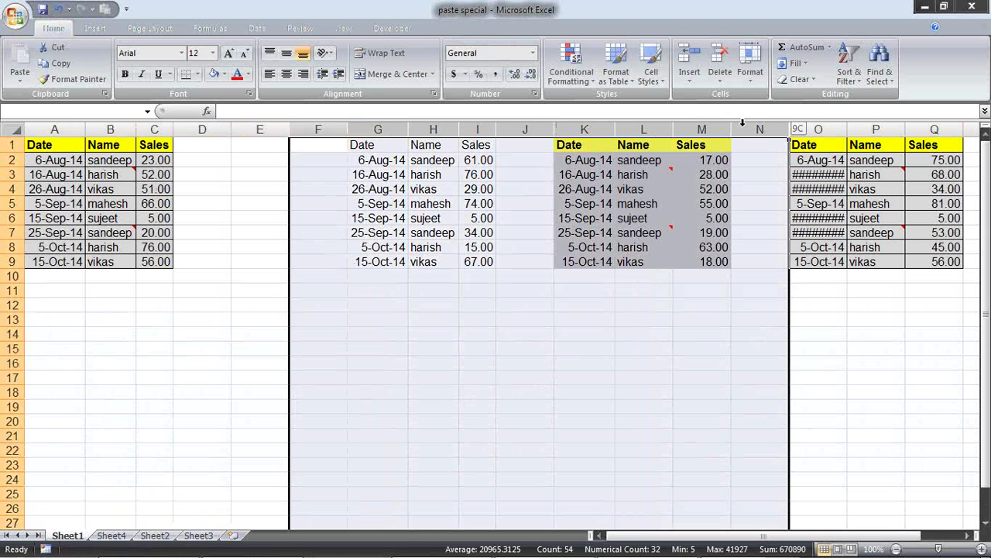
pyautogui.hotkey('alt', 'e')
pyautogui.press('d')
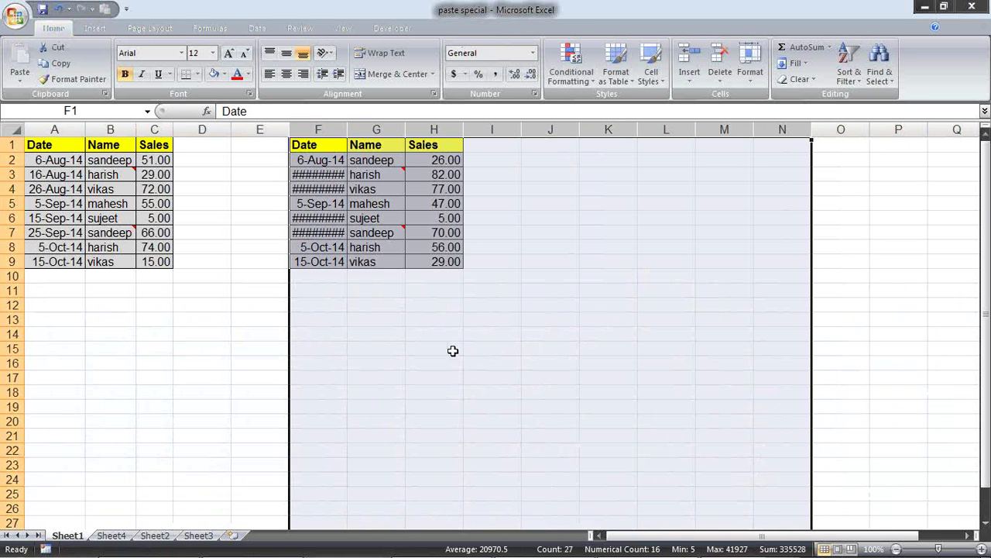
pyautogui.press('alt')
pyautogui.write('ed')
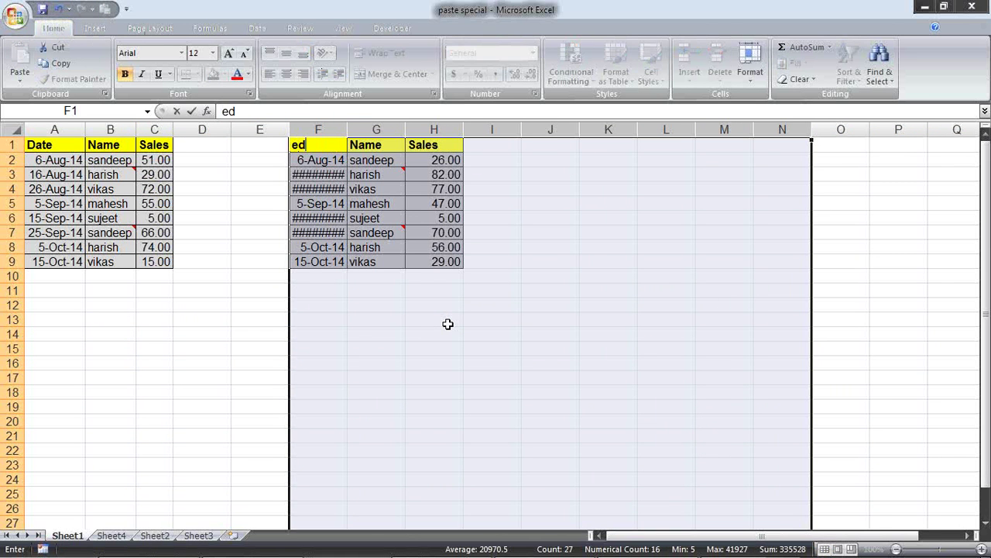
pyautogui.press('Escape')
pyautogui.hotkey('alt', 'e')
pyautogui.press('d')
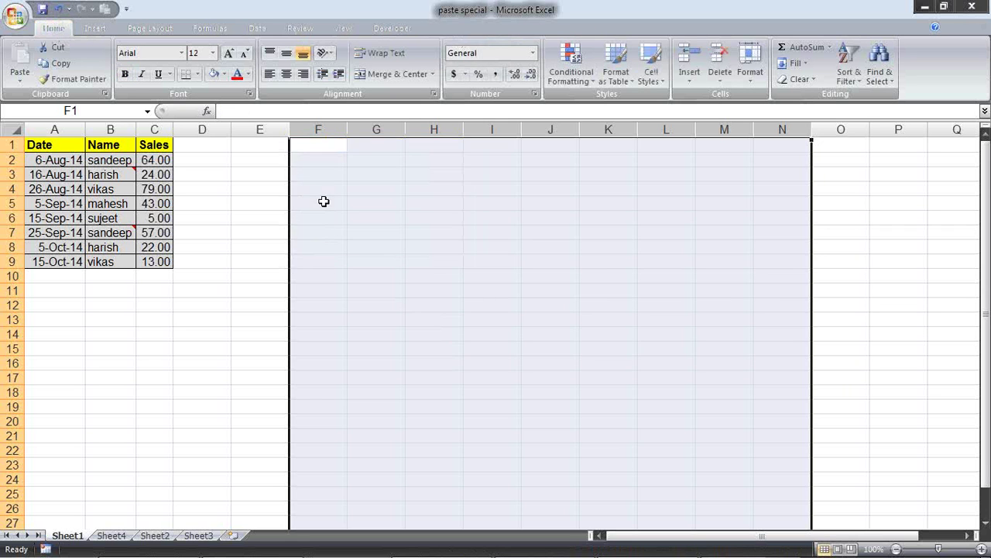
pyautogui.click(287, 186)
# Enter =A1 in F1 and fill it across to H1 and down to row 9.
pyautogui.click(314, 148)
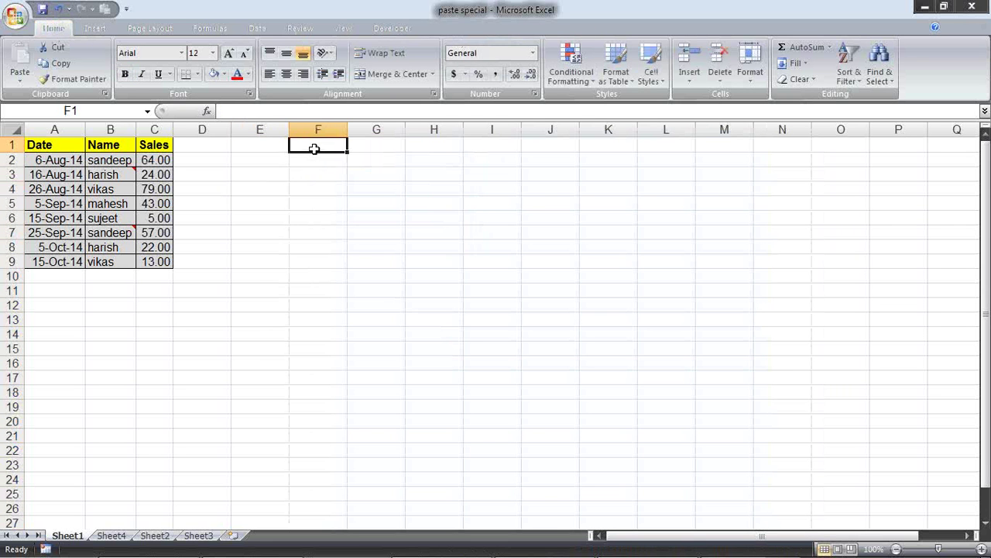
pyautogui.write('=')
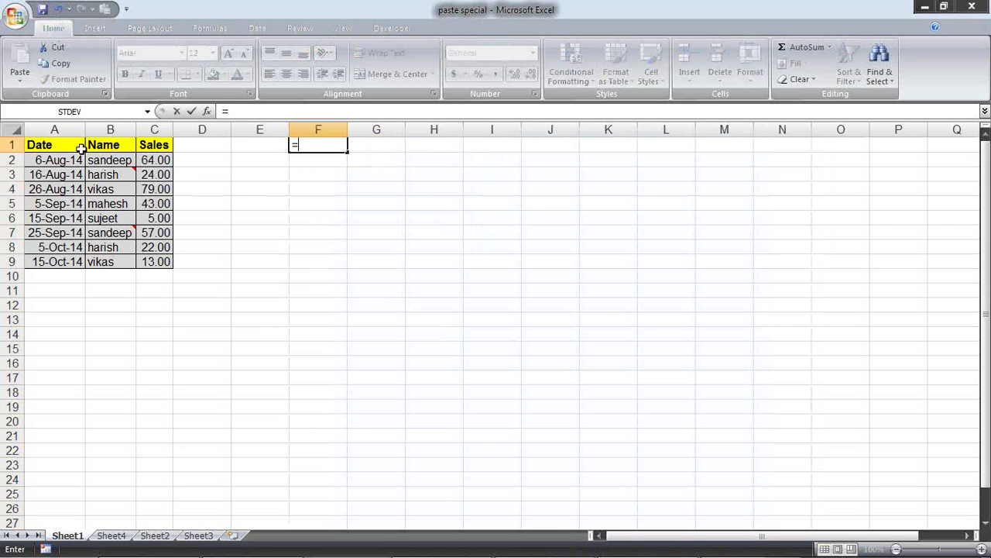
pyautogui.click(72, 147)
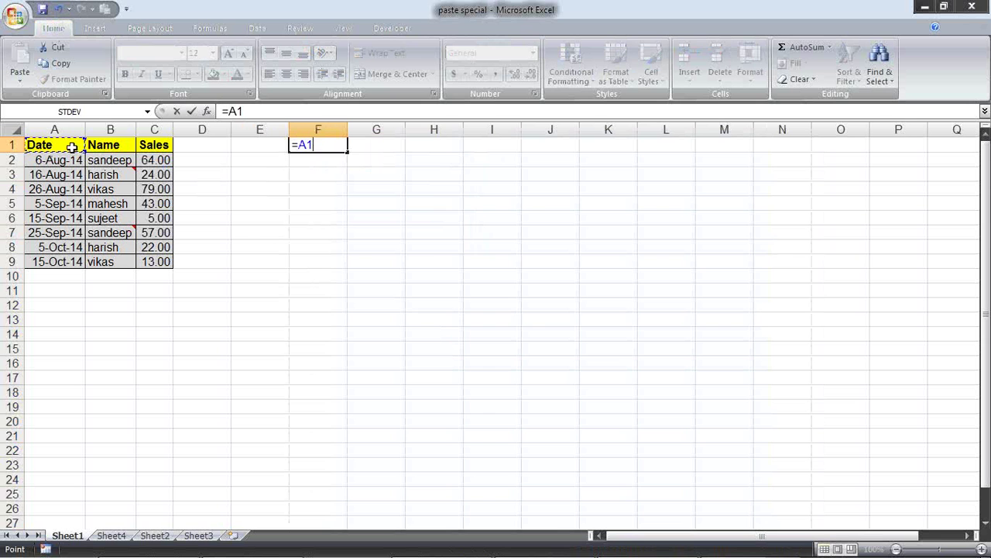
pyautogui.press('Return')
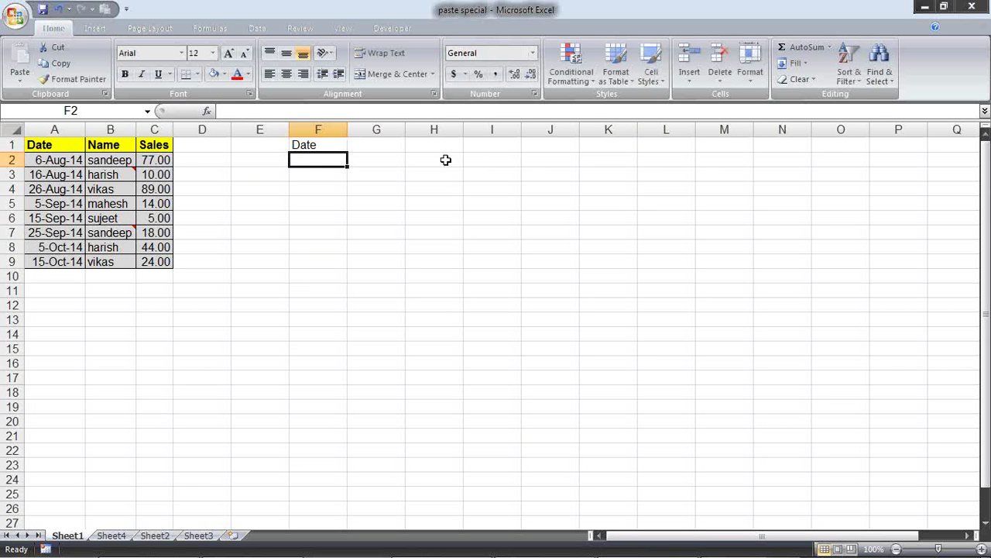
pyautogui.press('Up')
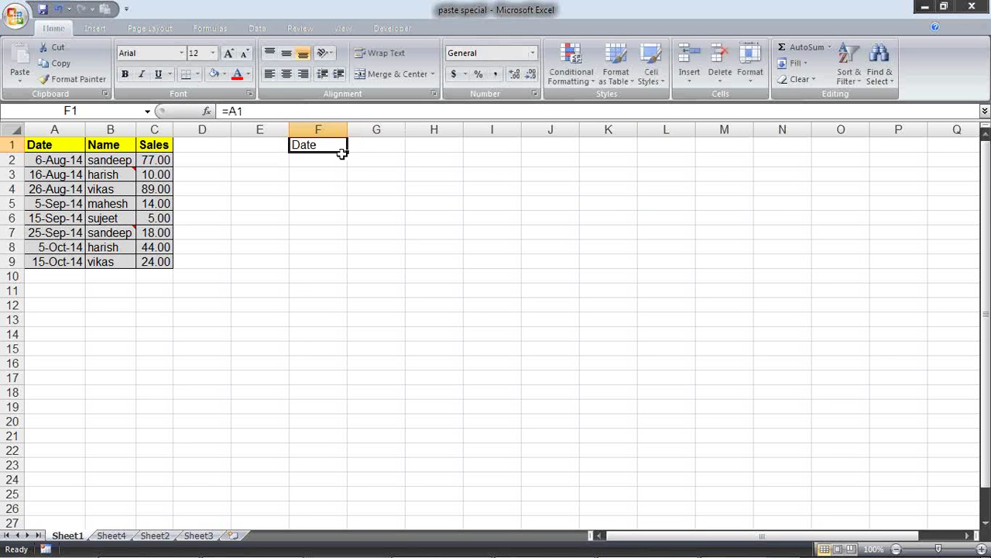
pyautogui.moveTo(347, 154)
pyautogui.mouseDown()
pyautogui.moveTo(463, 155)
pyautogui.moveTo(451, 266)
pyautogui.mouseUp()
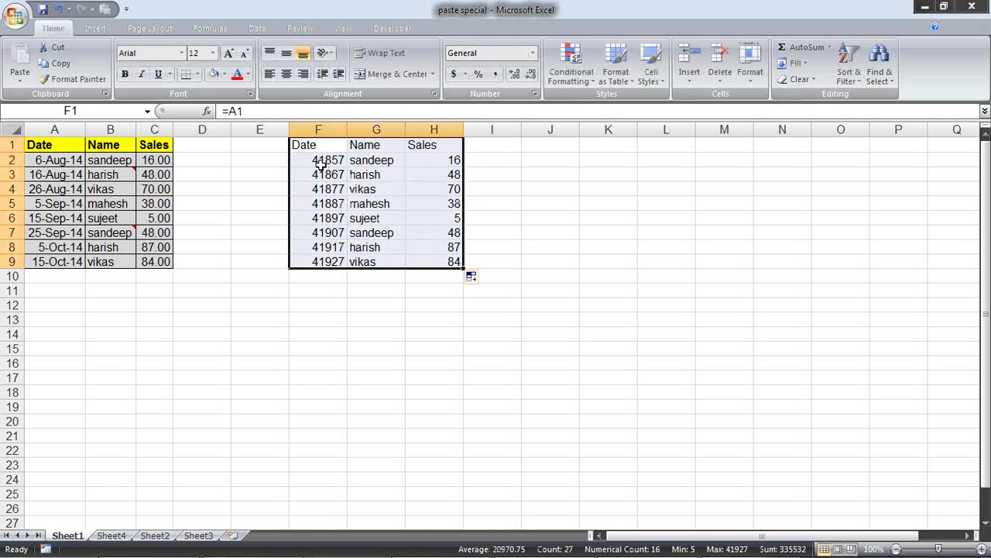
pyautogui.click(339, 147)
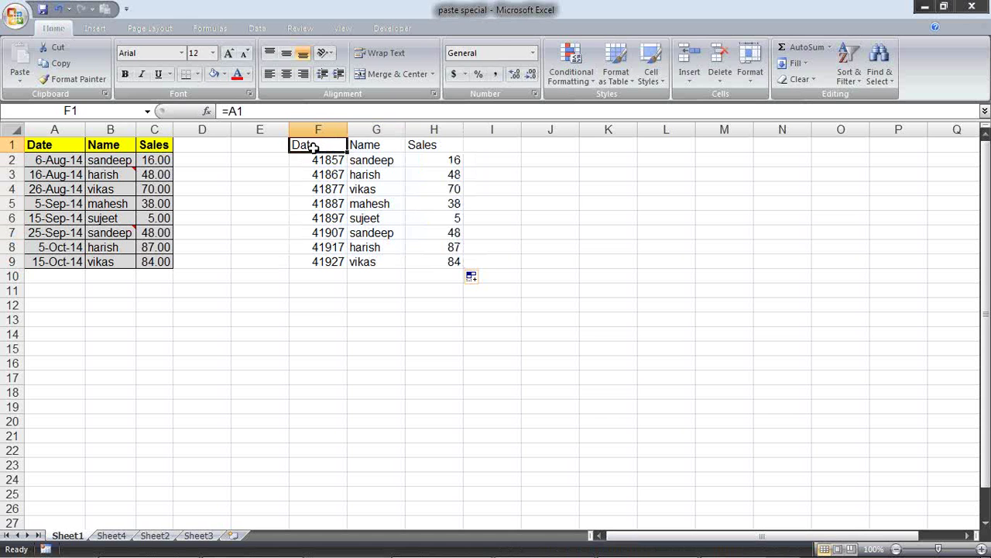
pyautogui.press('F2')
pyautogui.press('Return')
pyautogui.press('Return')
pyautogui.press('Return')
pyautogui.press('F2')
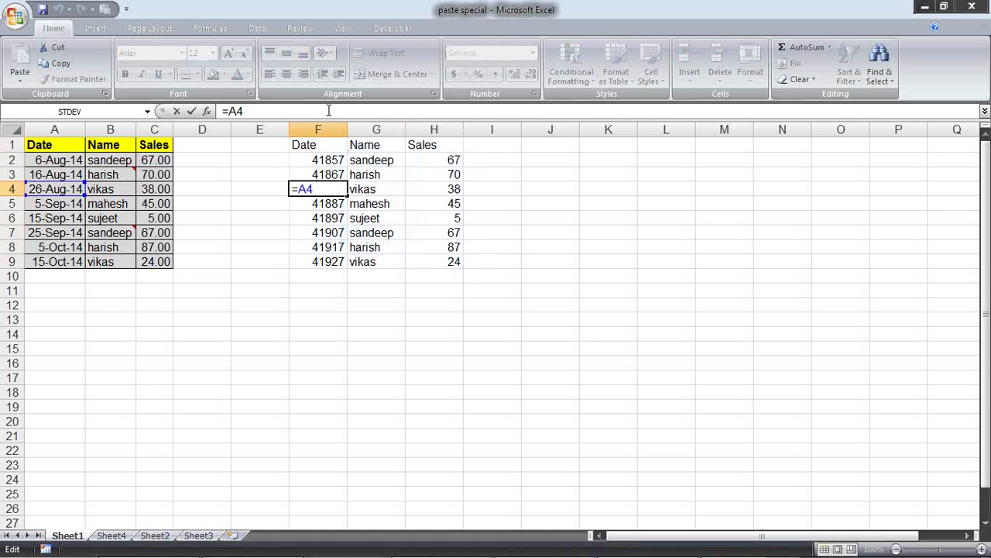
pyautogui.click(323, 145)
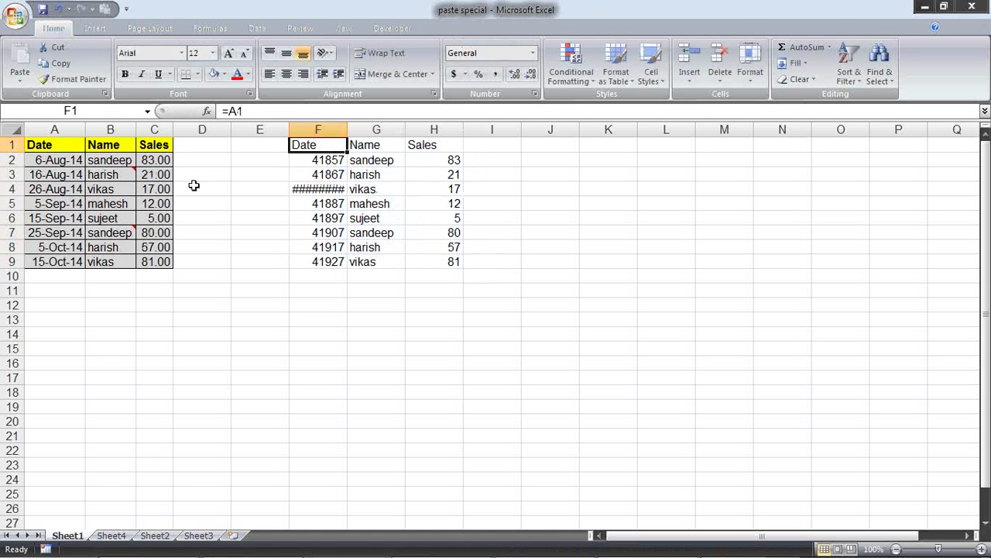
# Paste the formats and column widths of A1:C9 onto F1:H9 with Paste Special.
pyautogui.moveTo(70, 146)
pyautogui.mouseDown()
pyautogui.moveTo(115, 189)
pyautogui.moveTo(143, 262)
pyautogui.mouseUp()
pyautogui.hotkey('ctrl', 'c')
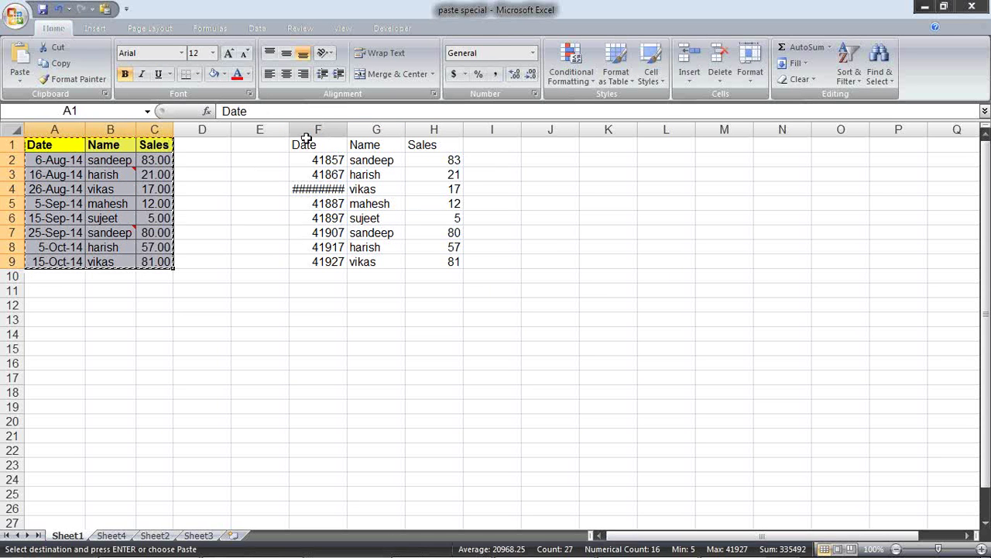
pyautogui.click(306, 145)
pyautogui.hotkey('alt', 'e')
pyautogui.press('s')
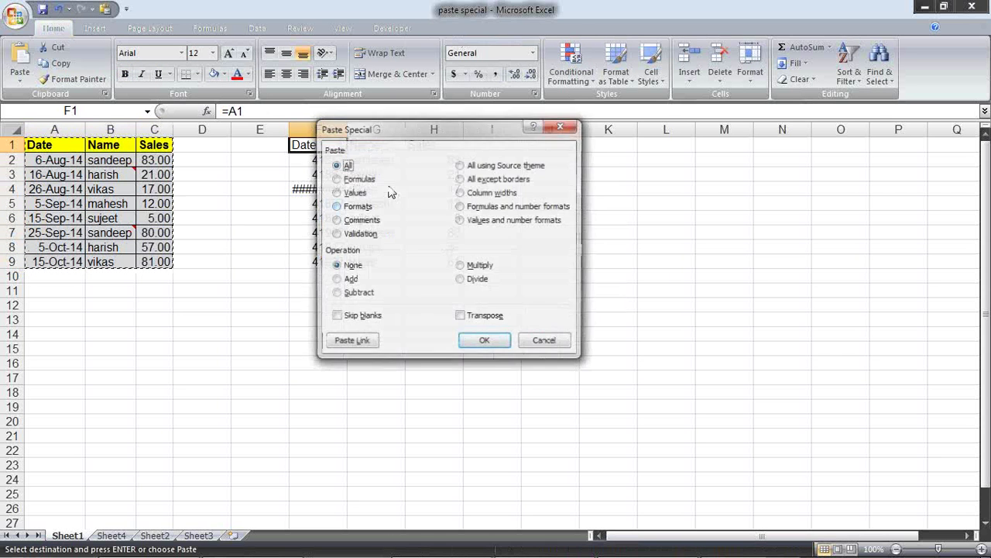
pyautogui.click(355, 206)
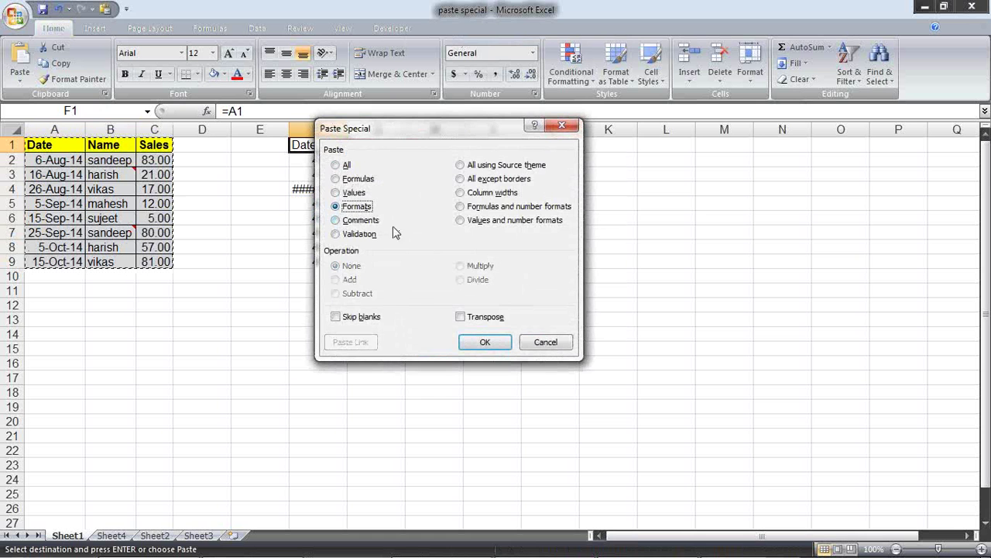
pyautogui.click(492, 347)
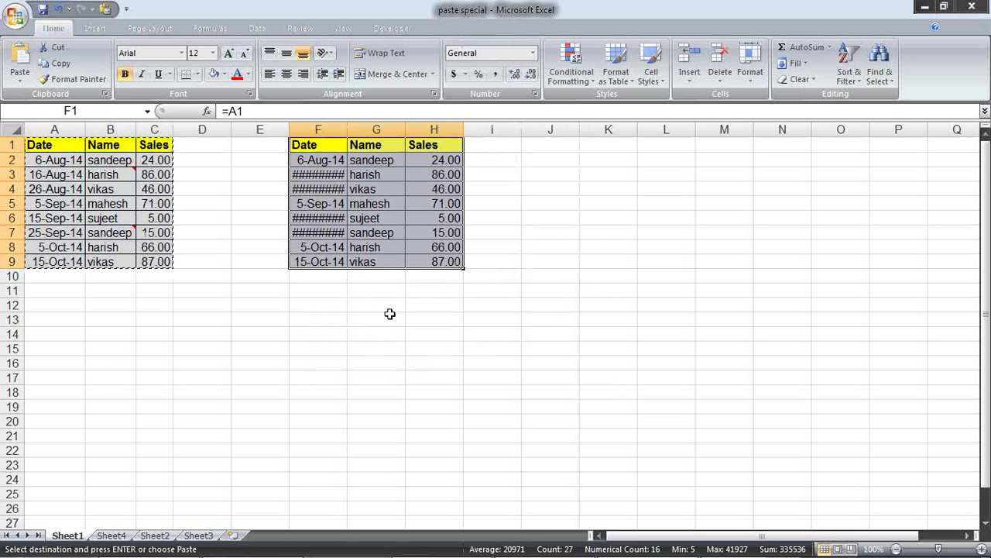
pyautogui.hotkey('alt', 'e')
pyautogui.press('s')
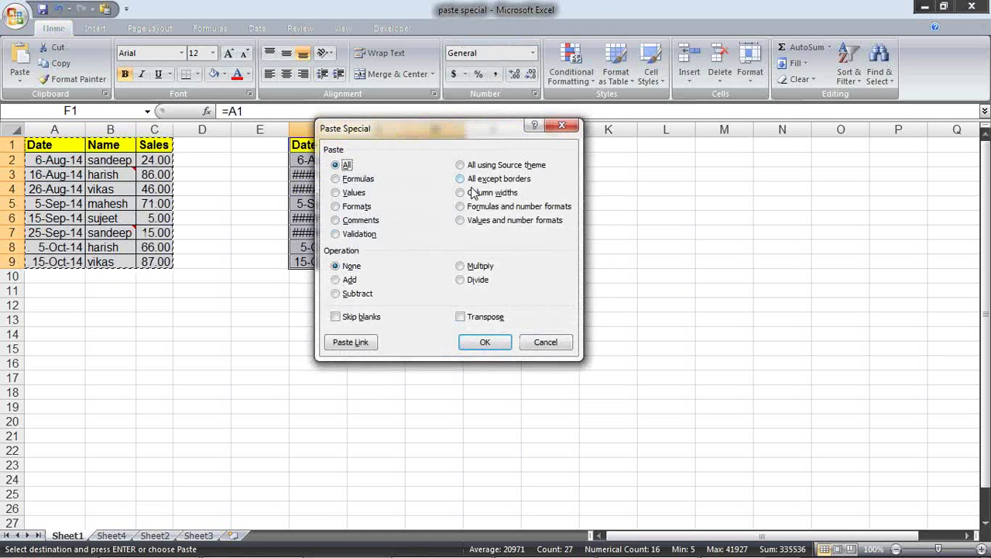
pyautogui.click(473, 192)
pyautogui.click(484, 341)
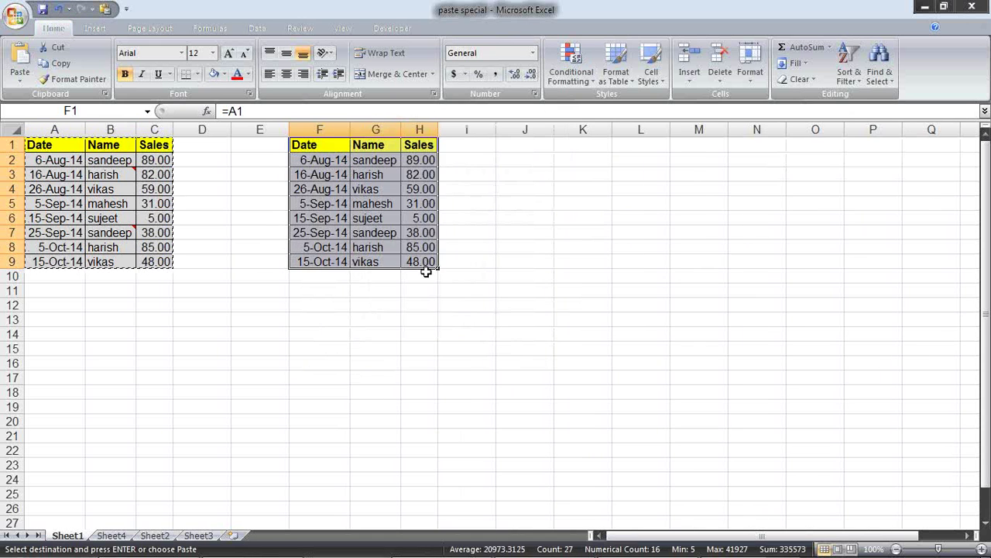
pyautogui.click(413, 294)
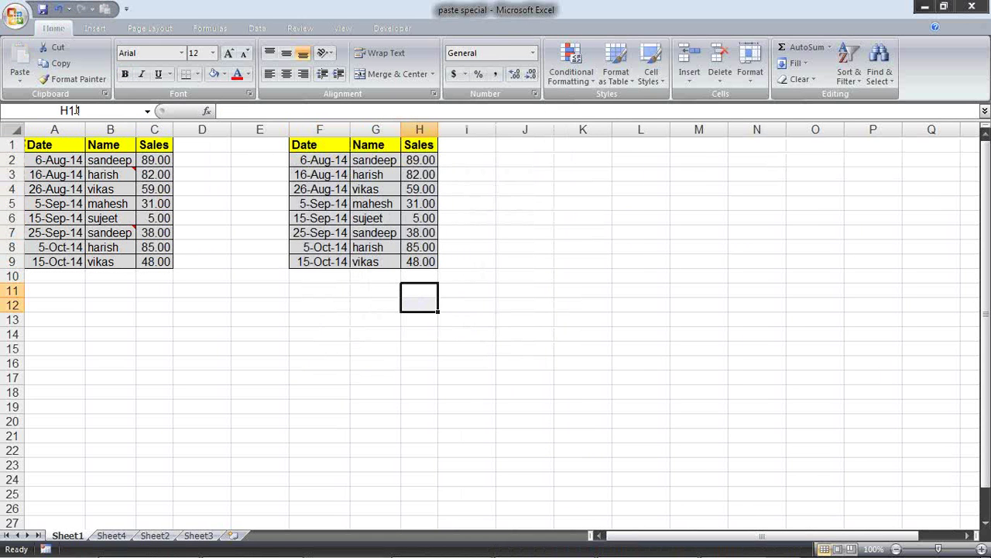
# Retype the first name in B2 and confirm the linked cell G2 updates.
pyautogui.click(124, 156)
pyautogui.write('Prea')
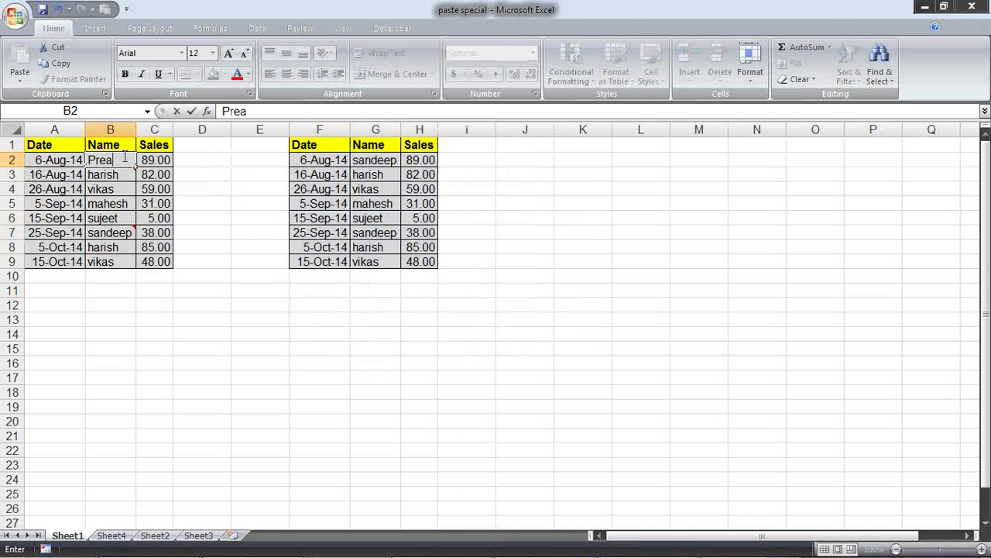
pyautogui.write('ad')
pyautogui.write('eep')
pyautogui.press('Return')
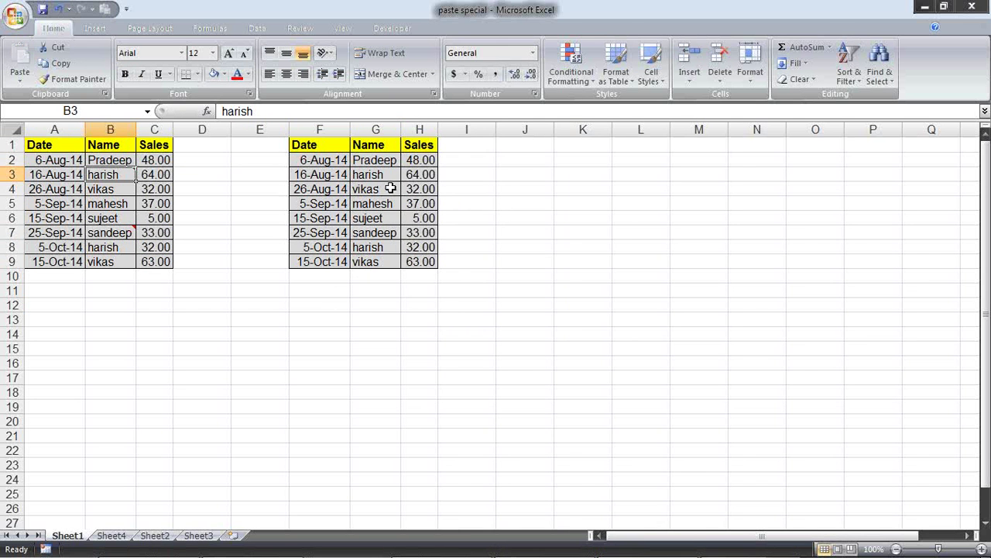
pyautogui.click(366, 170)
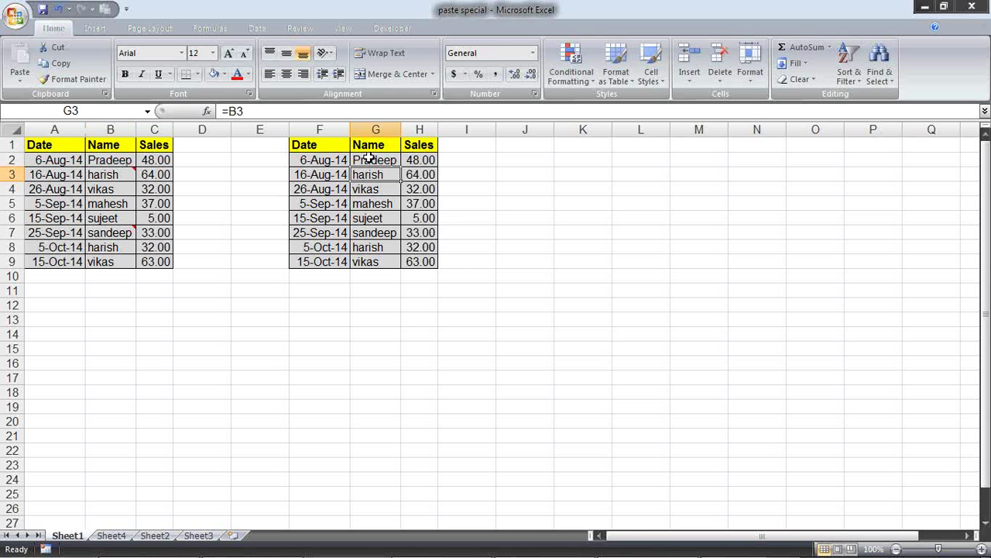
pyautogui.click(369, 158)
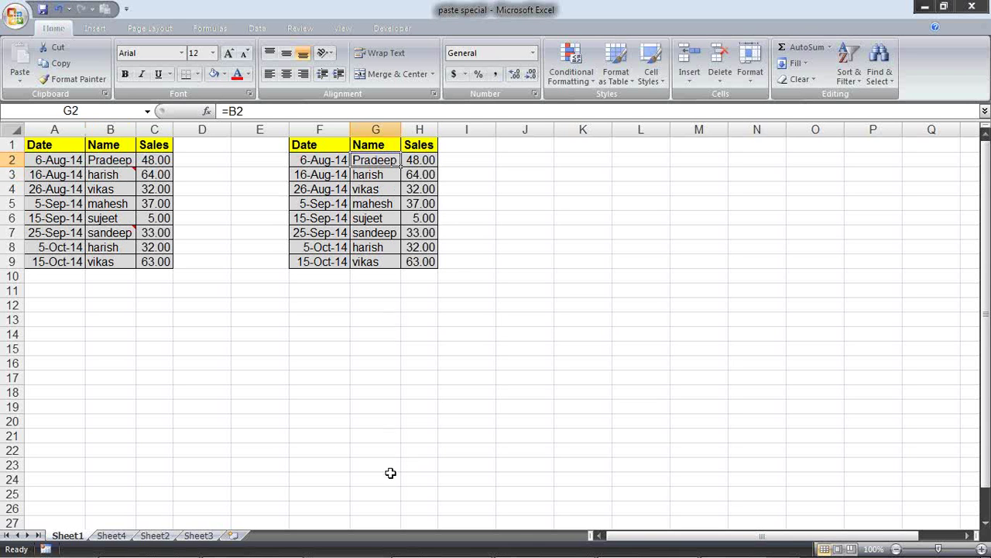
# Fill cell B2 with yellow and inspect the G3 and F1 link formulas.
pyautogui.click(91, 161)
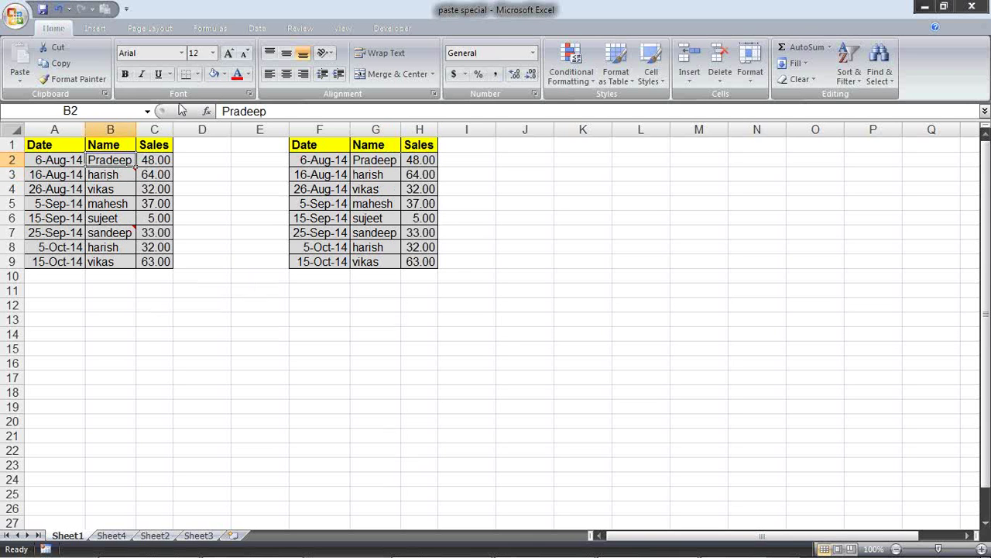
pyautogui.click(224, 73)
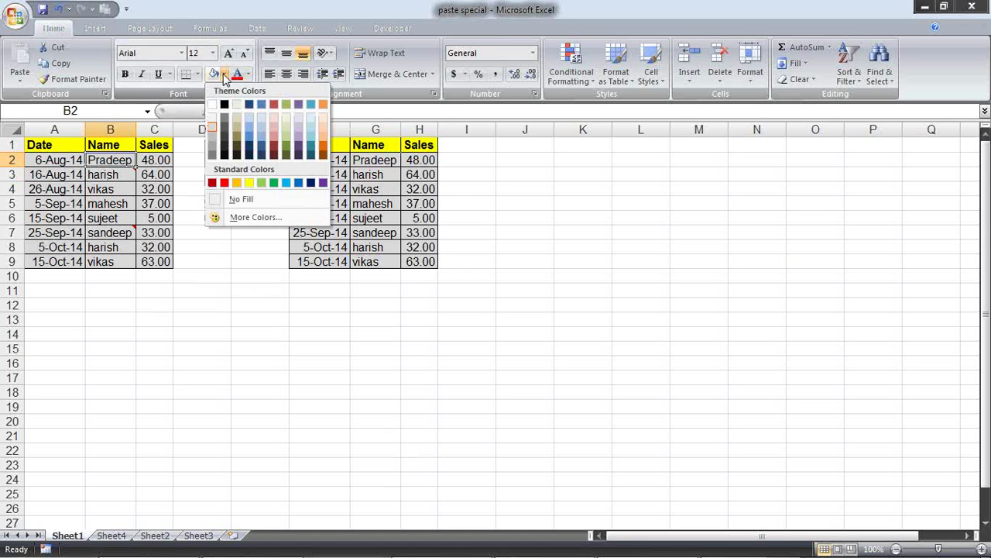
pyautogui.click(248, 183)
pyautogui.click(531, 234)
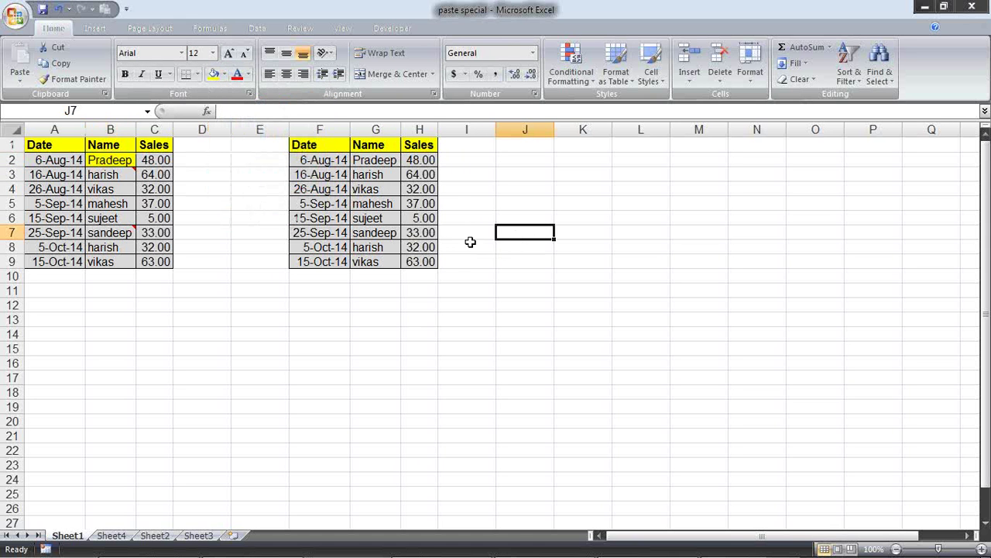
pyautogui.click(355, 172)
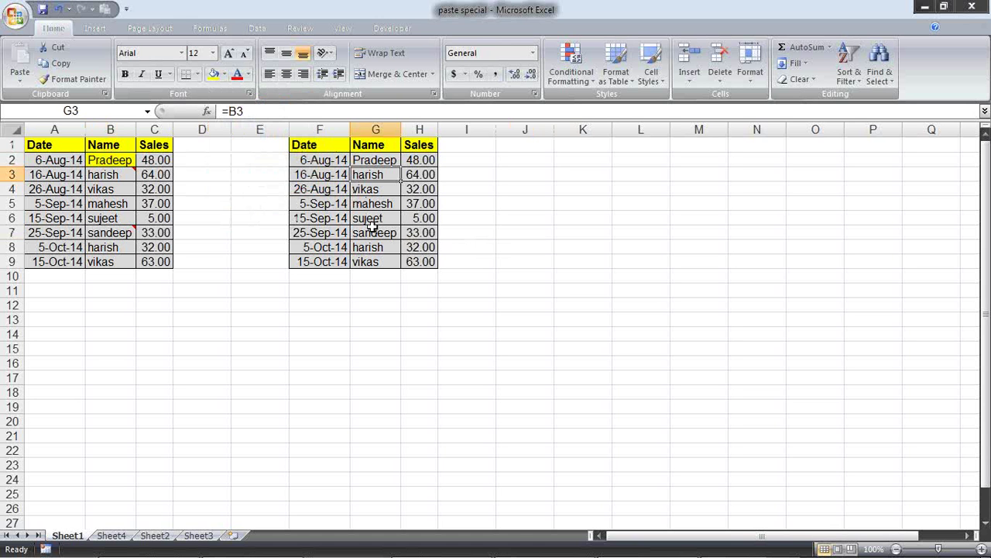
pyautogui.moveTo(52, 147); pyautogui.dragTo(148, 261)
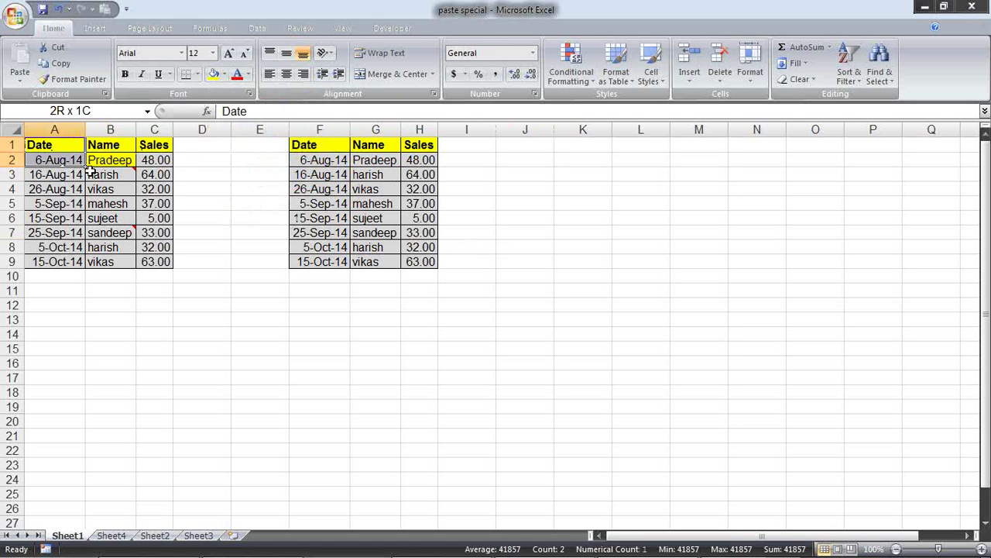
pyautogui.click(316, 147)
pyautogui.moveTo(316, 148); pyautogui.dragTo(417, 272)
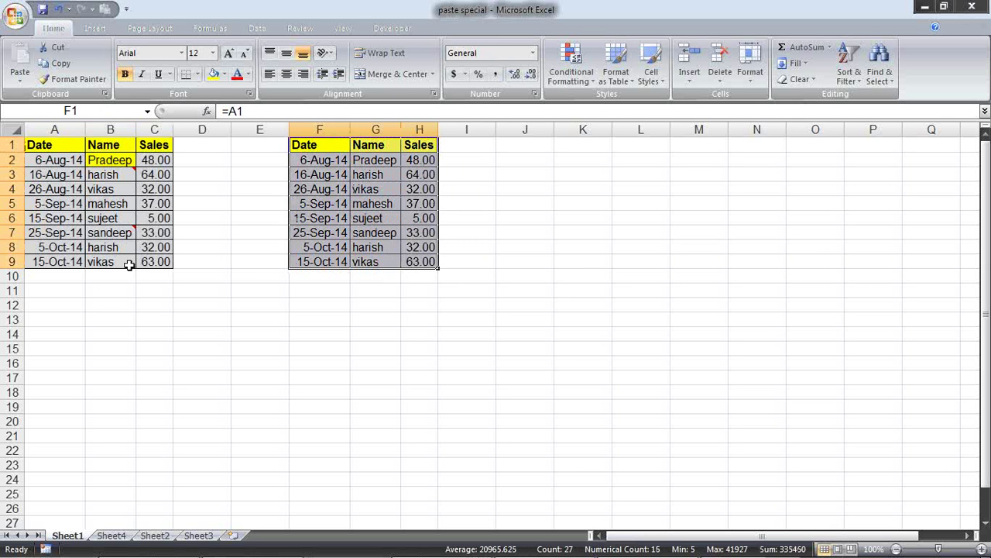
pyautogui.moveTo(59, 307)
pyautogui.mouseDown()
pyautogui.moveTo(163, 361)
pyautogui.moveTo(173, 419)
pyautogui.mouseUp()
pyautogui.click(214, 343)
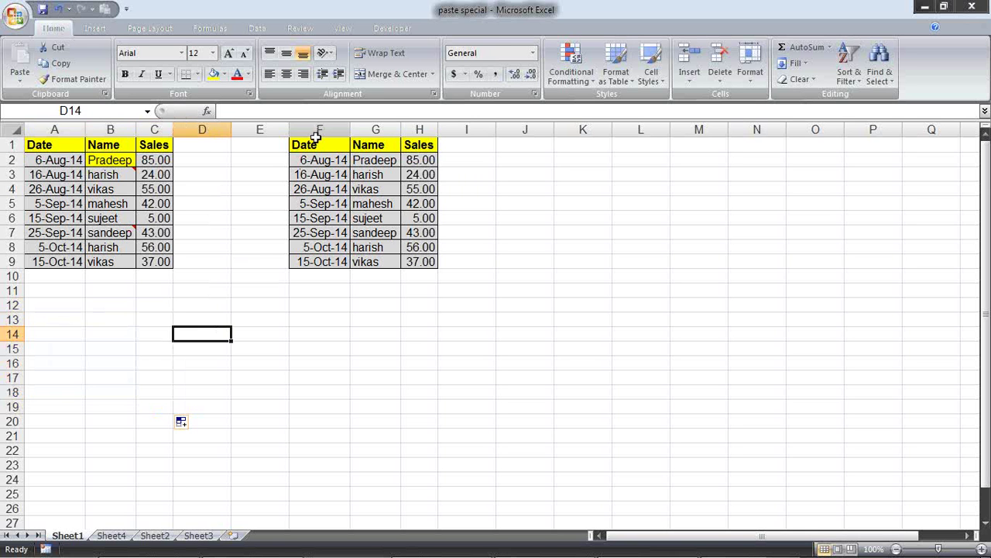
# Delete columns F:H and paste A1:C9 into F1 as live links with Paste Link.
pyautogui.moveTo(317, 127); pyautogui.dragTo(419, 129)
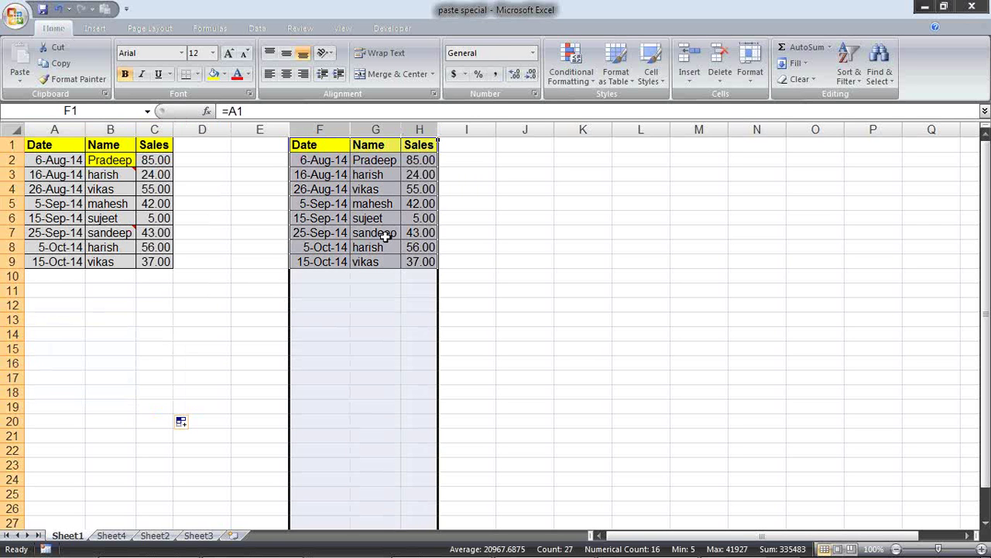
pyautogui.hotkey('alt', 'e')
pyautogui.press('d')
pyautogui.click(263, 319)
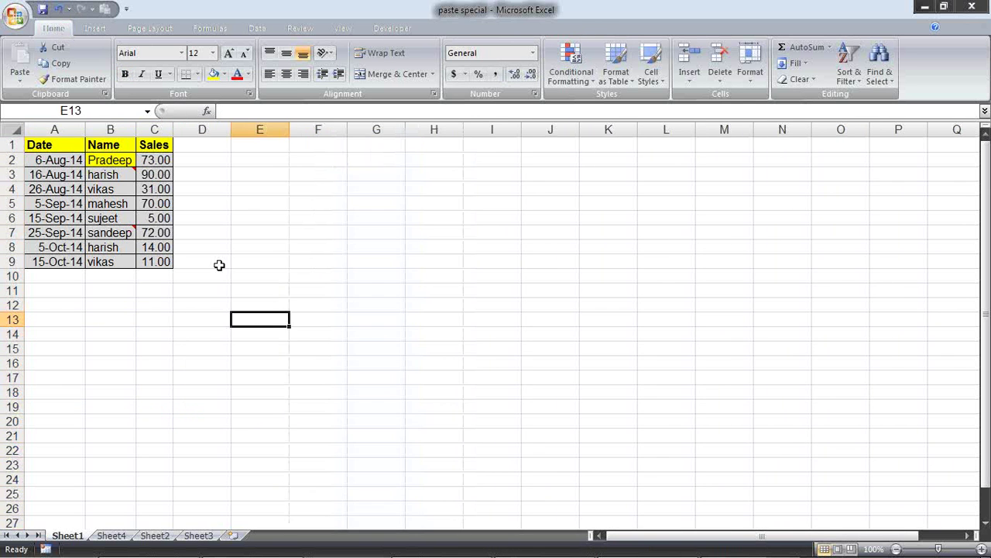
pyautogui.moveTo(68, 150); pyautogui.dragTo(150, 271)
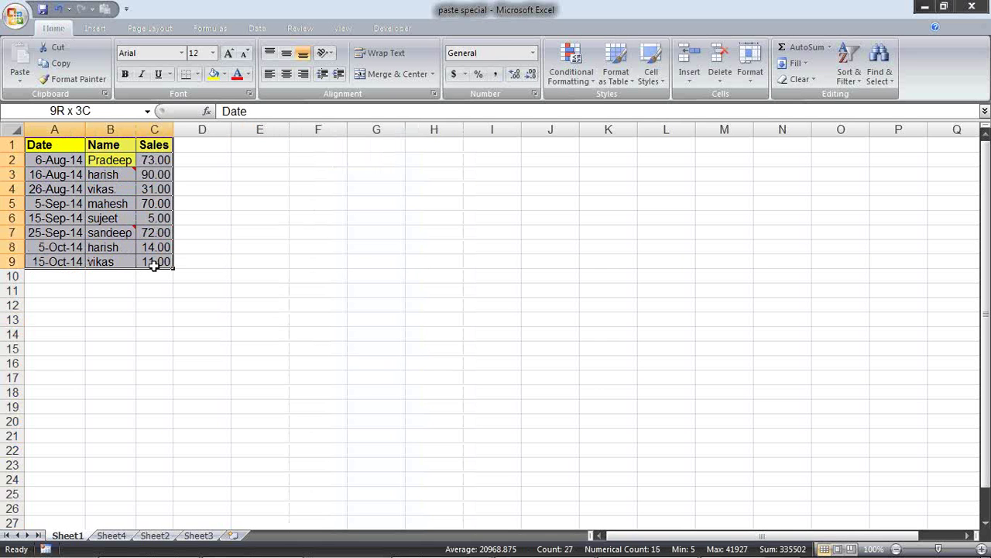
pyautogui.rightClick(299, 144)
pyautogui.click(347, 203)
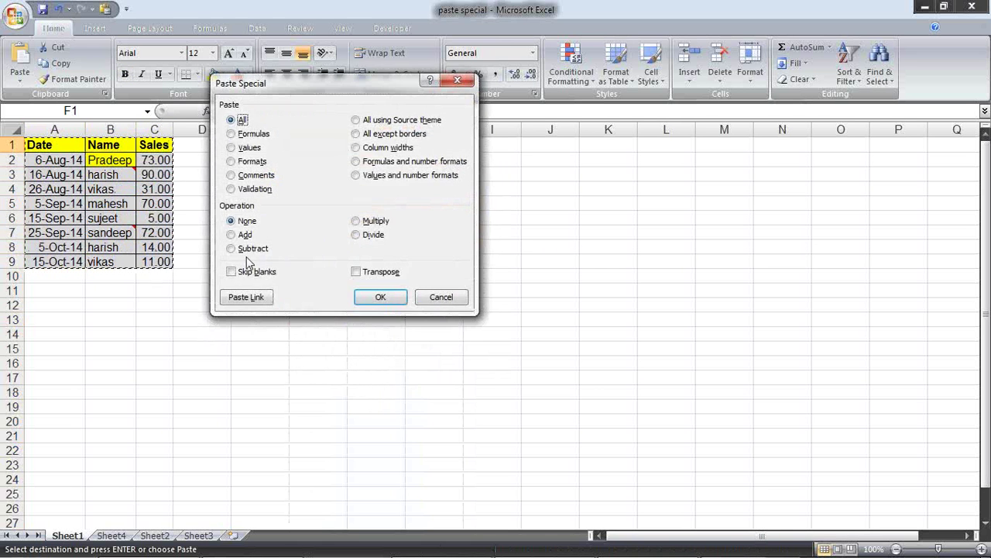
pyautogui.click(240, 297)
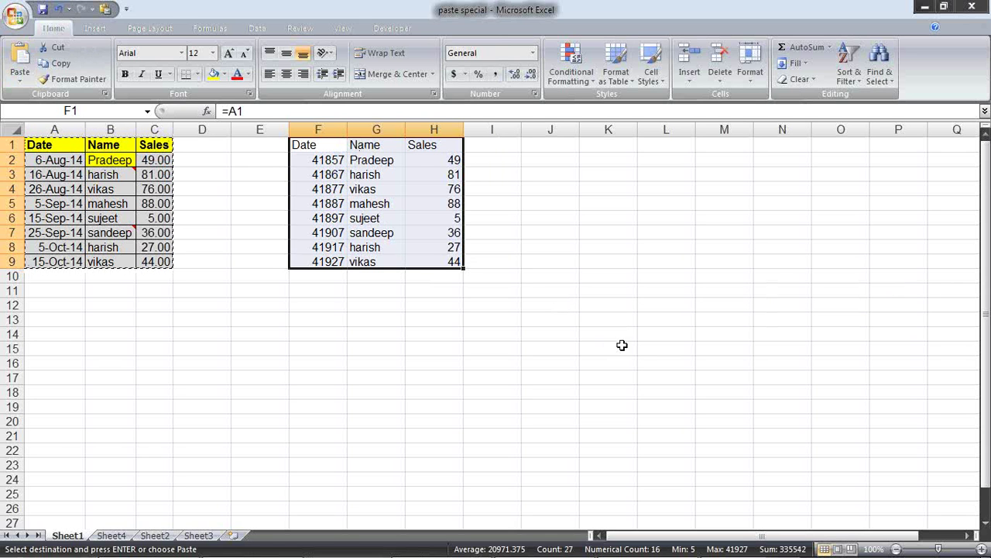
# Paste the source formats and column widths onto the linked copy in F1:H9.
pyautogui.hotkey('alt', 'e')
pyautogui.press('s')
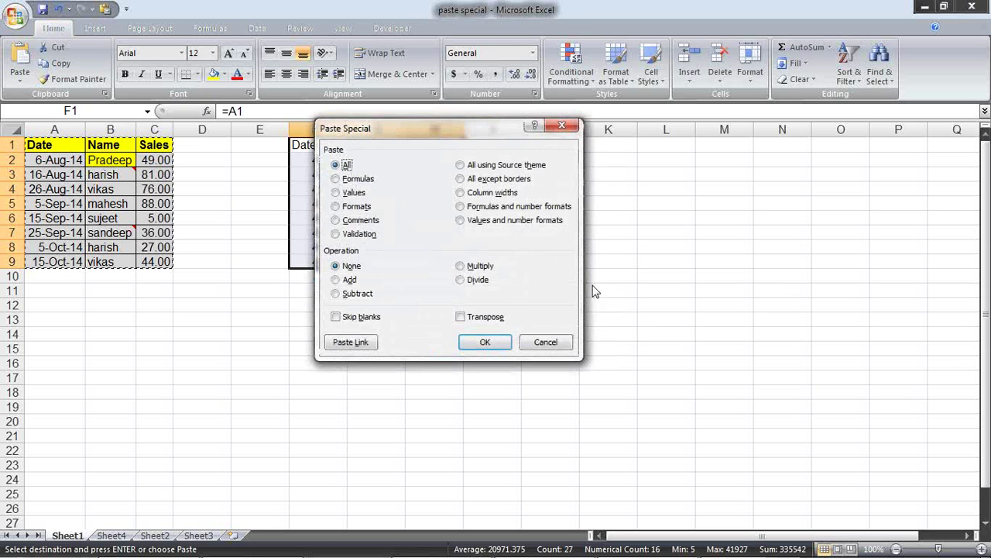
pyautogui.click(354, 206)
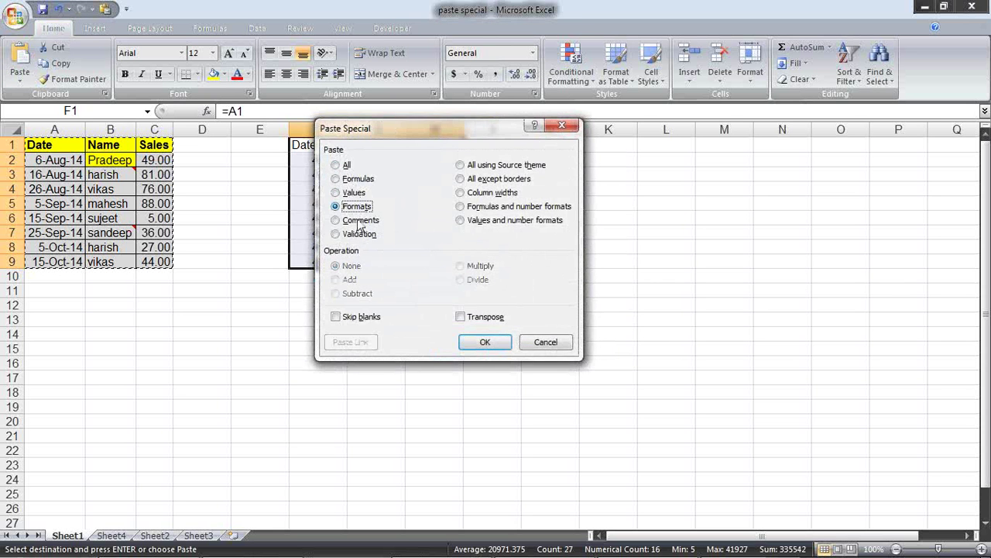
pyautogui.click(485, 341)
pyautogui.hotkey('alt', 'e')
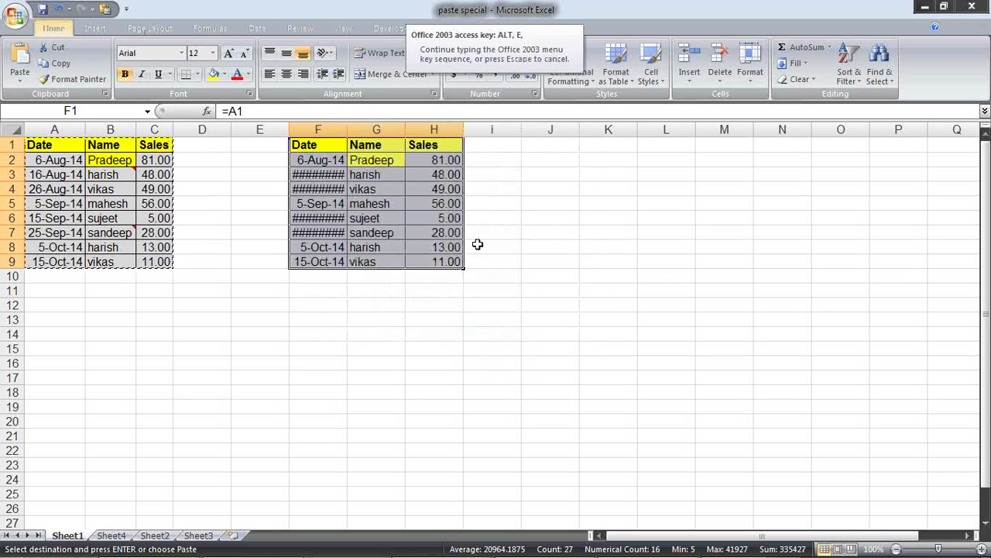
pyautogui.press('s')
pyautogui.hotkey('alt', 'w')
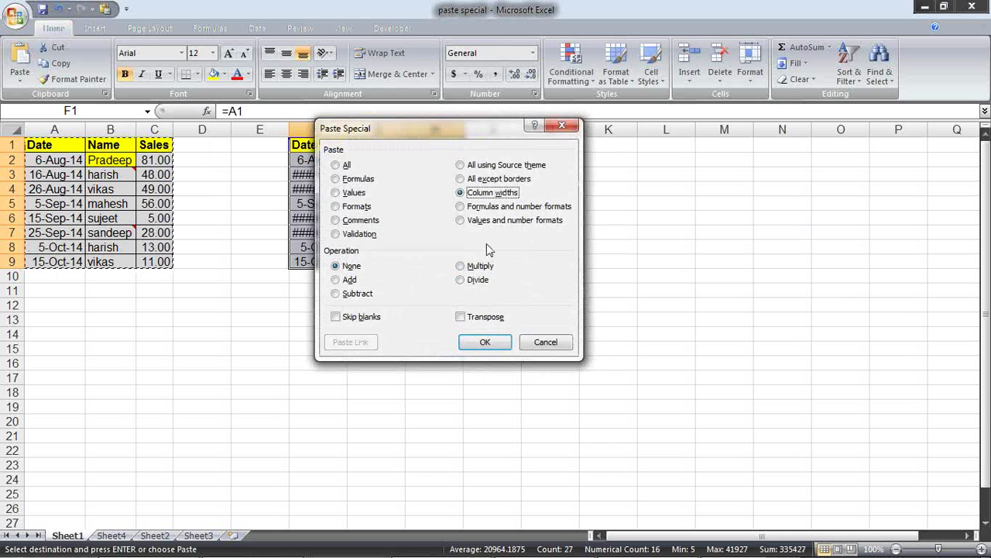
pyautogui.click(485, 342)
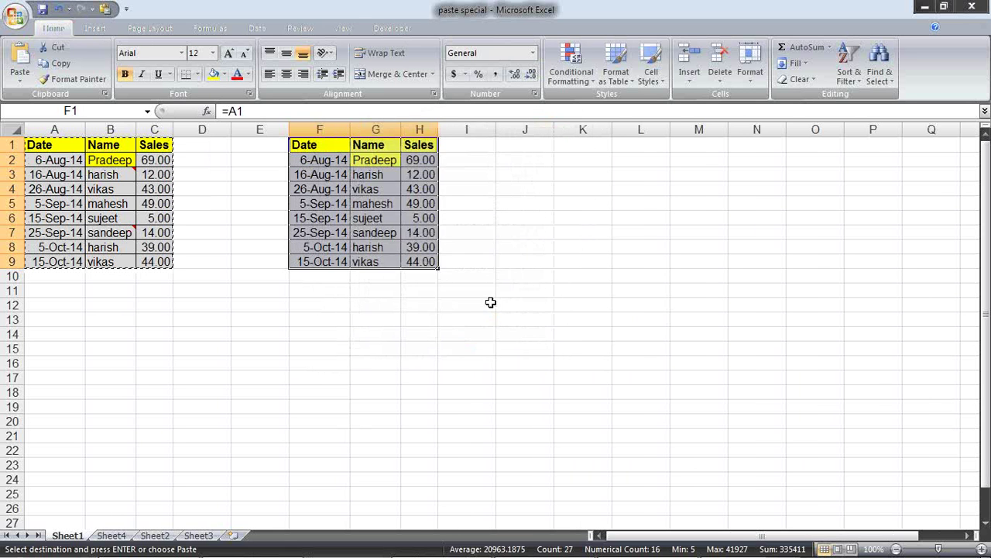
pyautogui.click(488, 303)
pyautogui.click(121, 158)
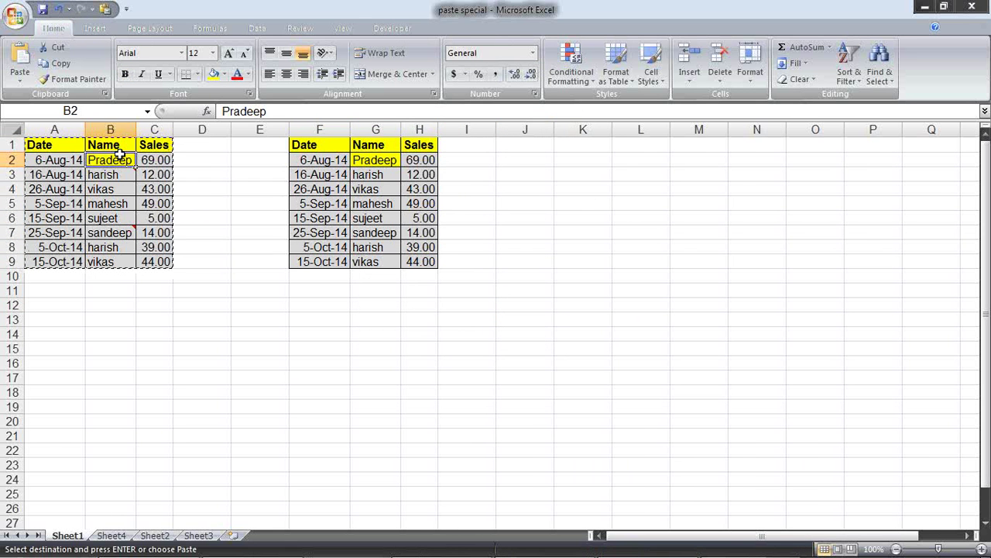
# Rename B2 to sandeep and remove its yellow fill.
pyautogui.write('San')
pyautogui.press('Return')
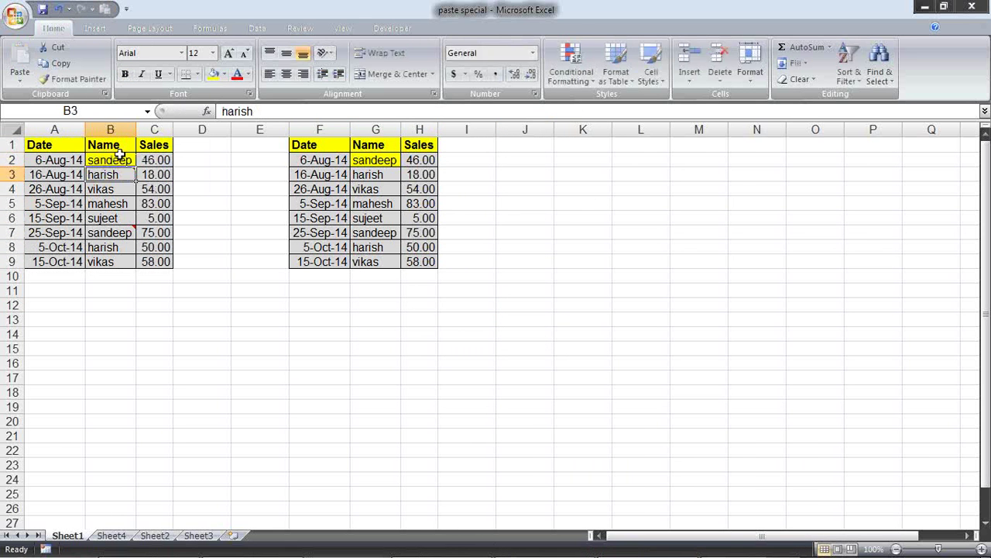
pyautogui.click(124, 164)
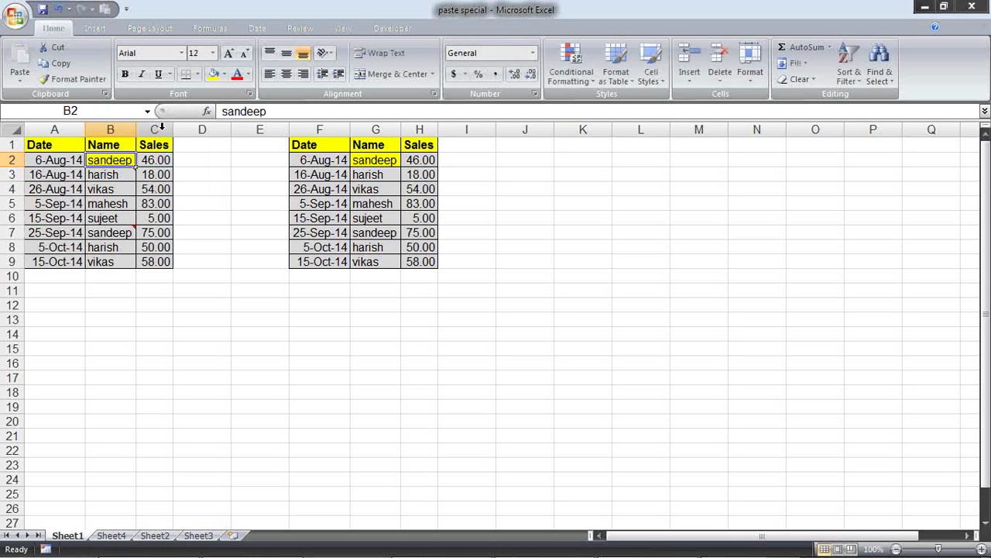
pyautogui.click(225, 74)
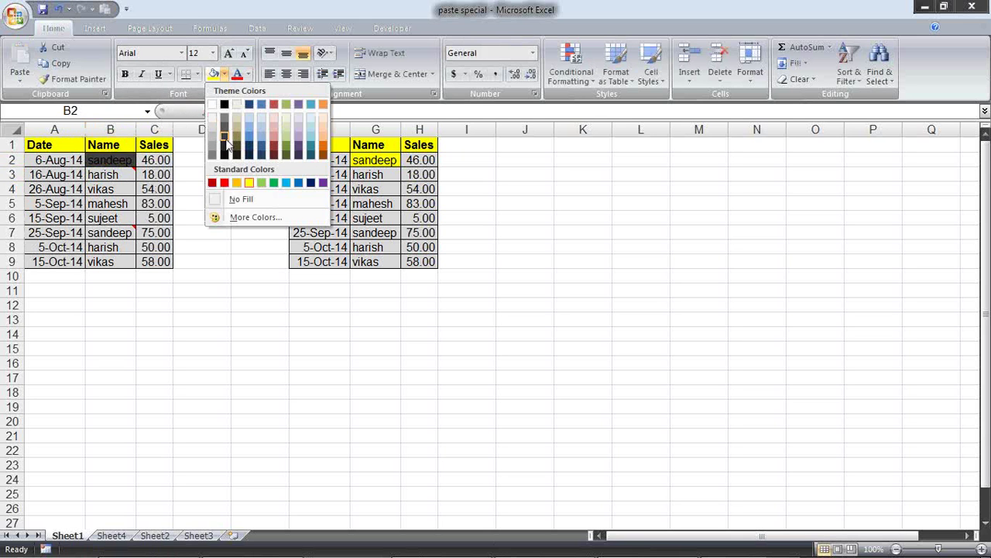
pyautogui.click(237, 199)
# Delete columns F to H that held the linked copy.
pyautogui.click(557, 304)
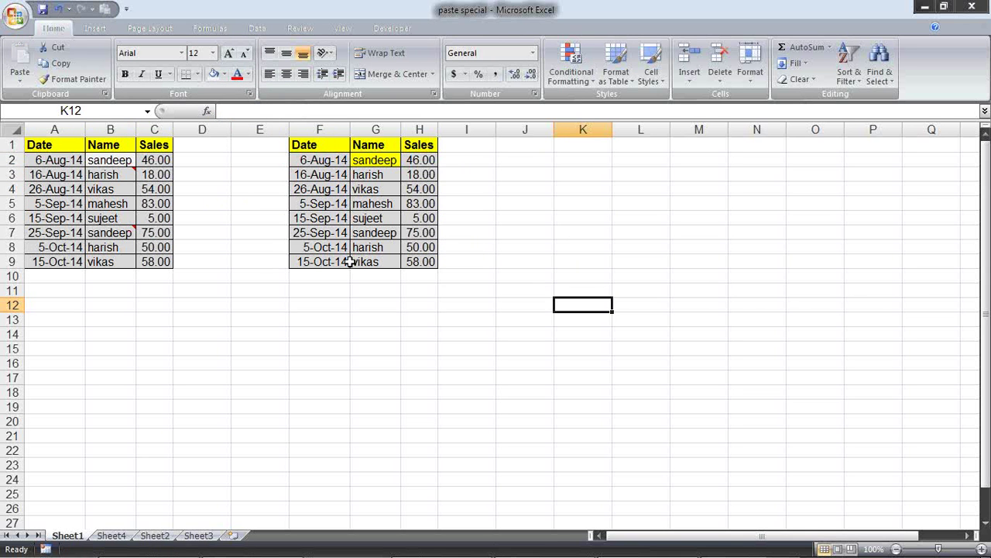
pyautogui.moveTo(314, 128); pyautogui.dragTo(427, 145)
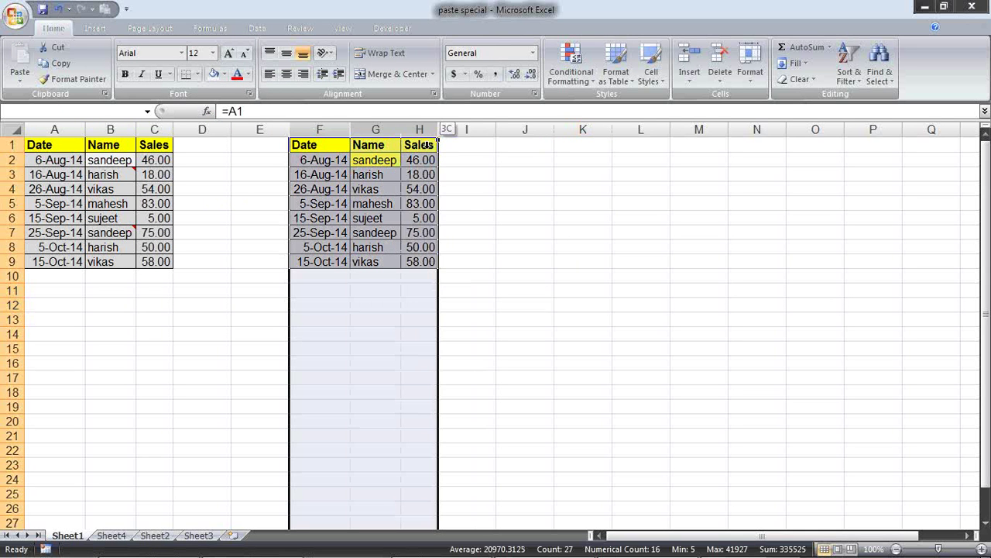
pyautogui.rightClick(423, 135)
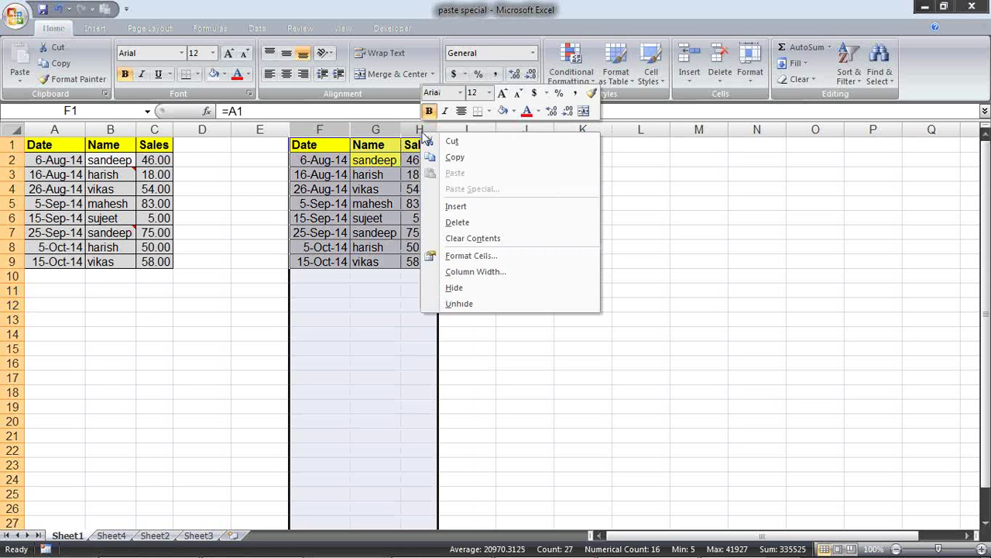
pyautogui.click(465, 225)
pyautogui.click(367, 248)
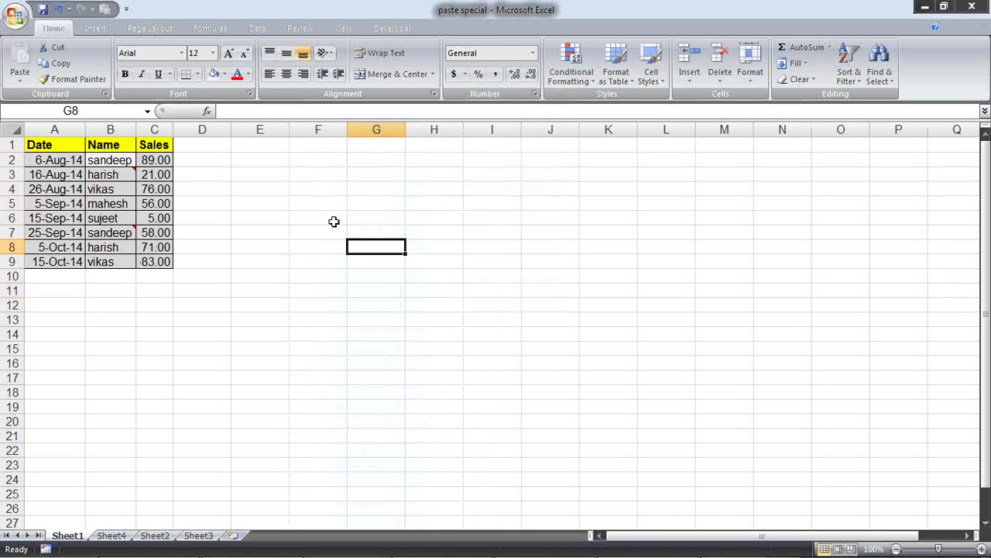
pyautogui.click(317, 147)
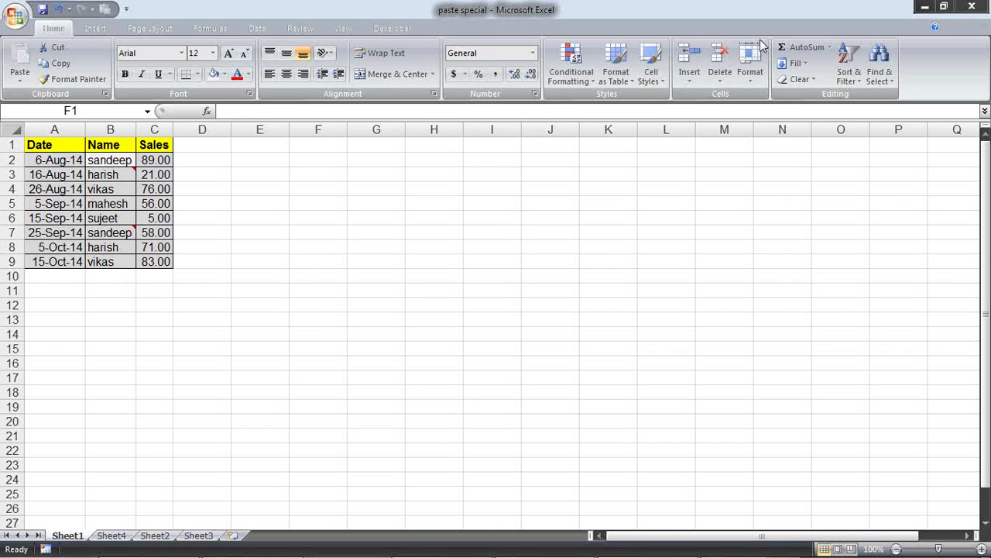
pyautogui.click(322, 153)
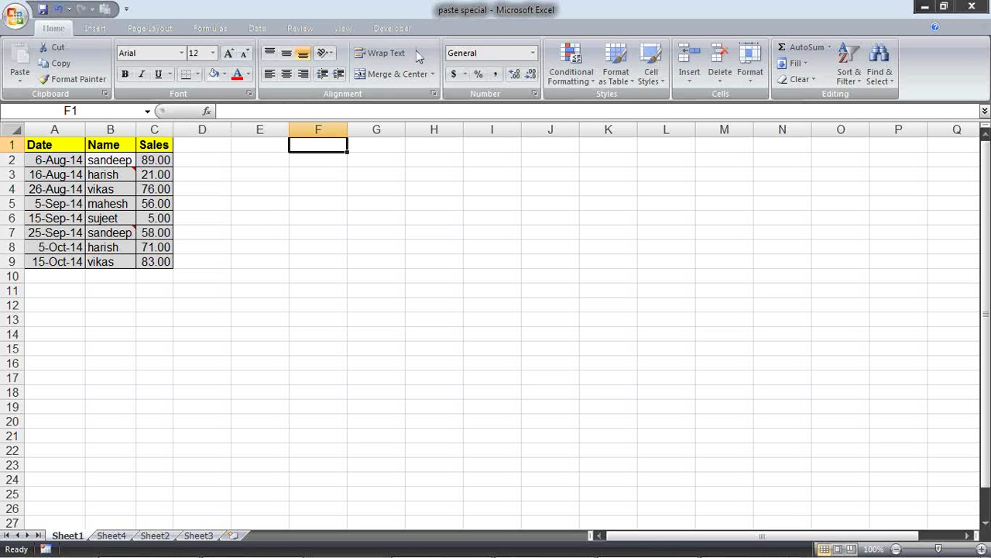
# Close the excel folder window and restore the paste special workbook from the taskbar.
pyautogui.click(926, 8)
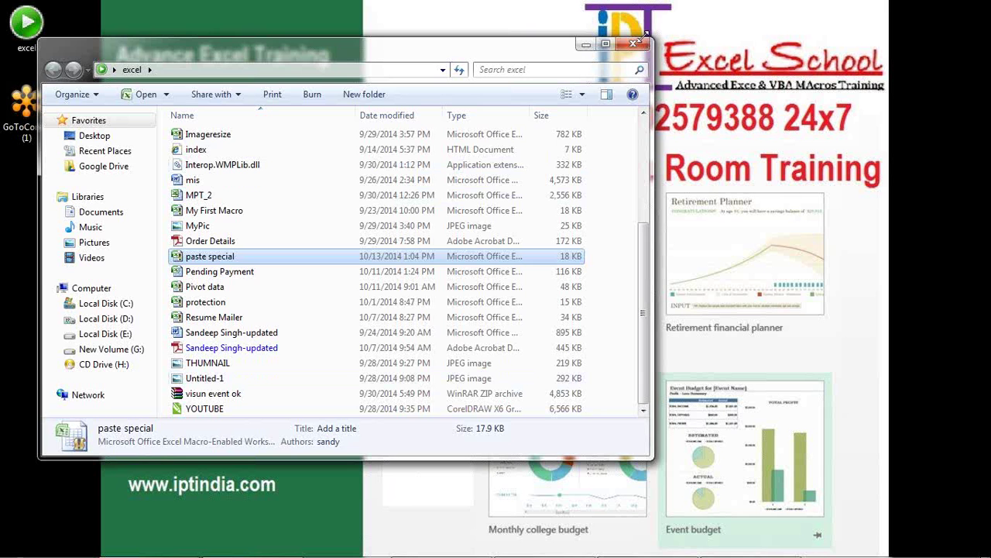
pyautogui.click(633, 44)
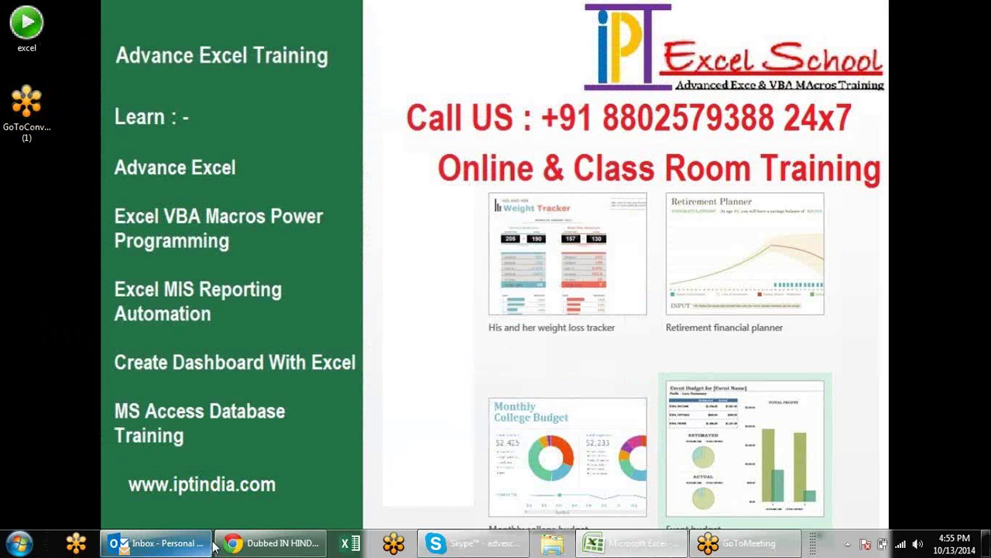
pyautogui.moveTo(619, 543)
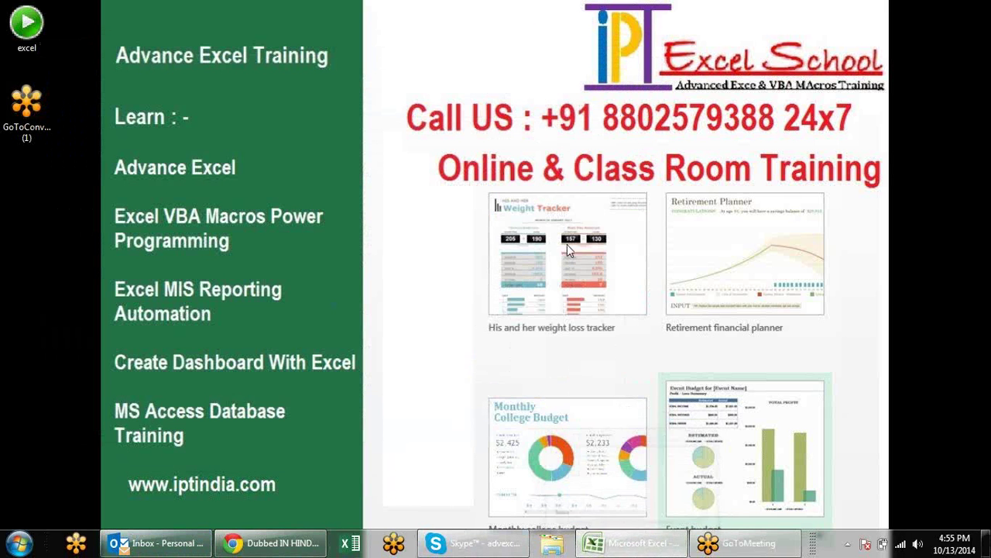
pyautogui.click(670, 542)
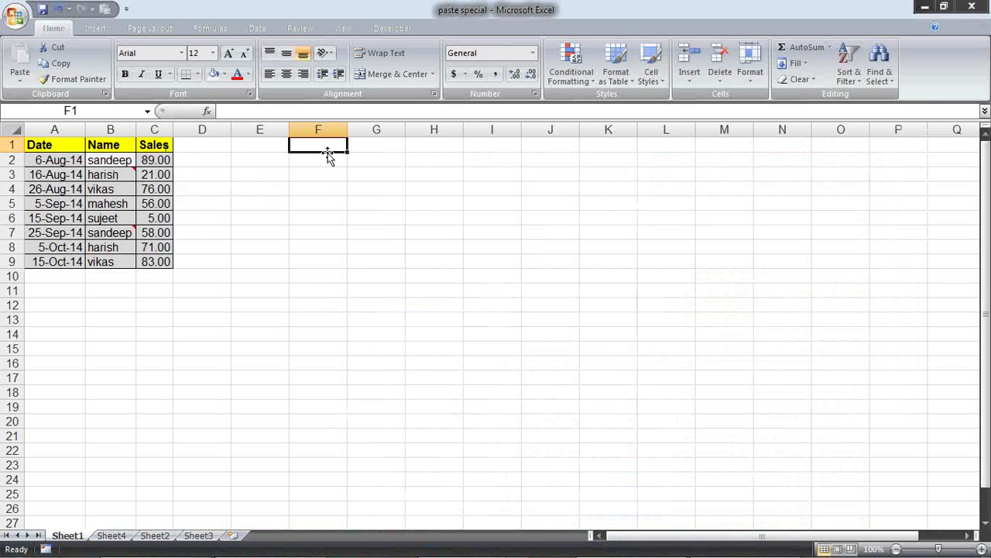
# Give F1:H8 a Black, Text 1, Lighter 25% dark grey fill.
pyautogui.moveTo(329, 150)
pyautogui.mouseDown()
pyautogui.moveTo(393, 171)
pyautogui.moveTo(414, 244)
pyautogui.mouseUp()
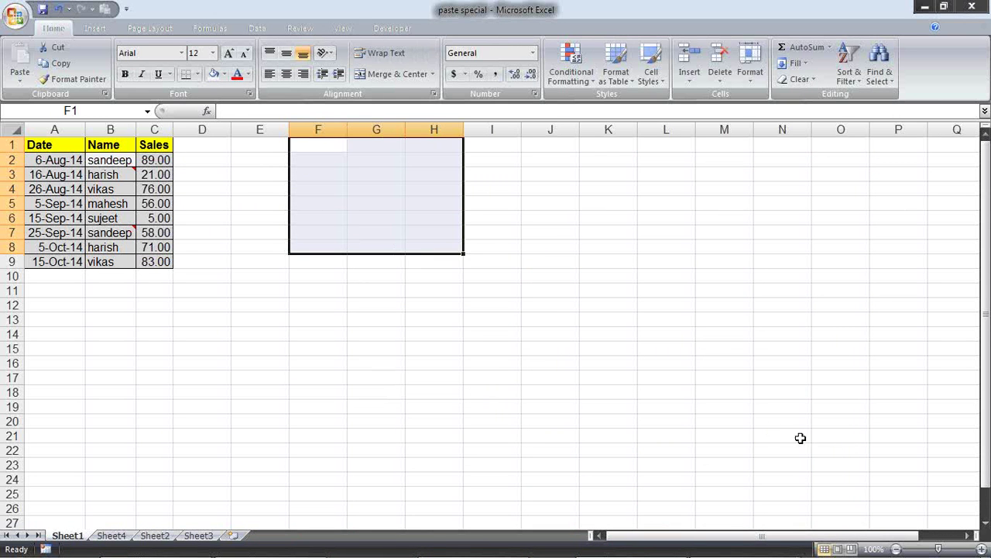
pyautogui.click(214, 74)
pyautogui.click(352, 304)
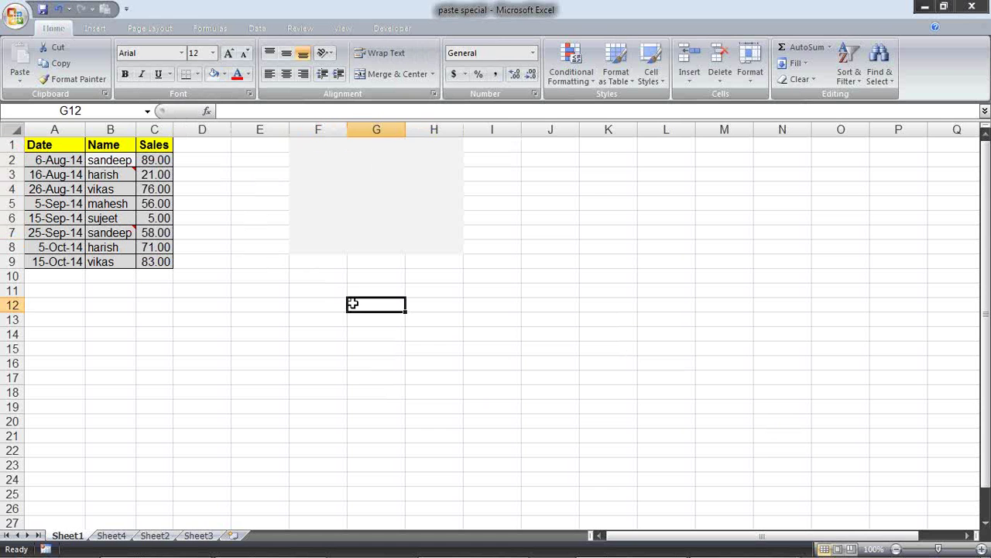
pyautogui.click(358, 190)
pyautogui.moveTo(301, 144); pyautogui.dragTo(455, 249)
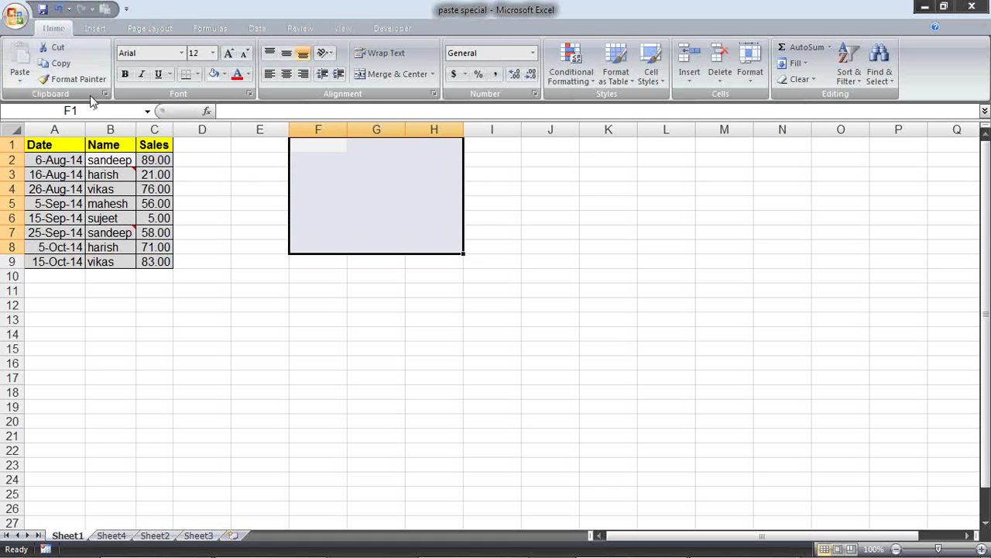
pyautogui.click(224, 73)
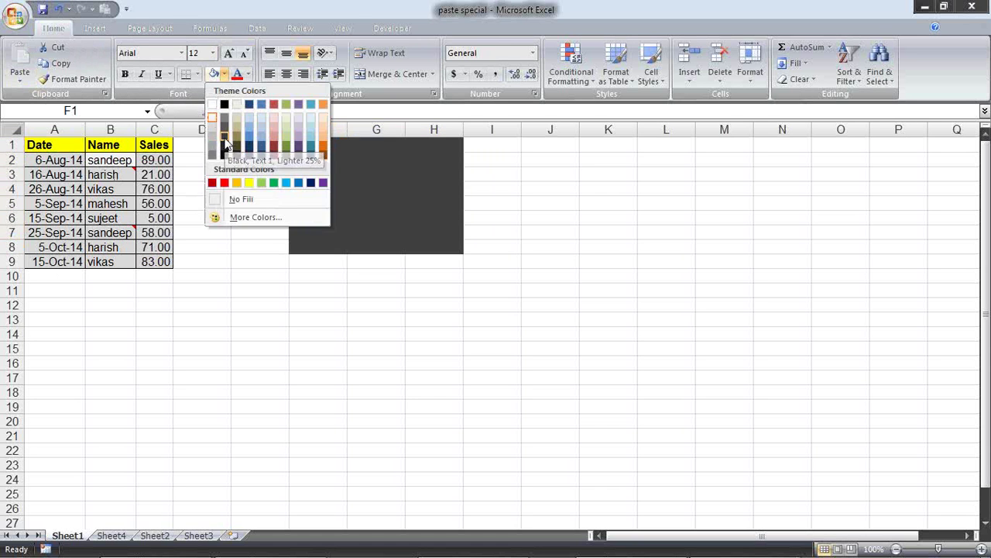
pyautogui.click(225, 146)
pyautogui.click(414, 308)
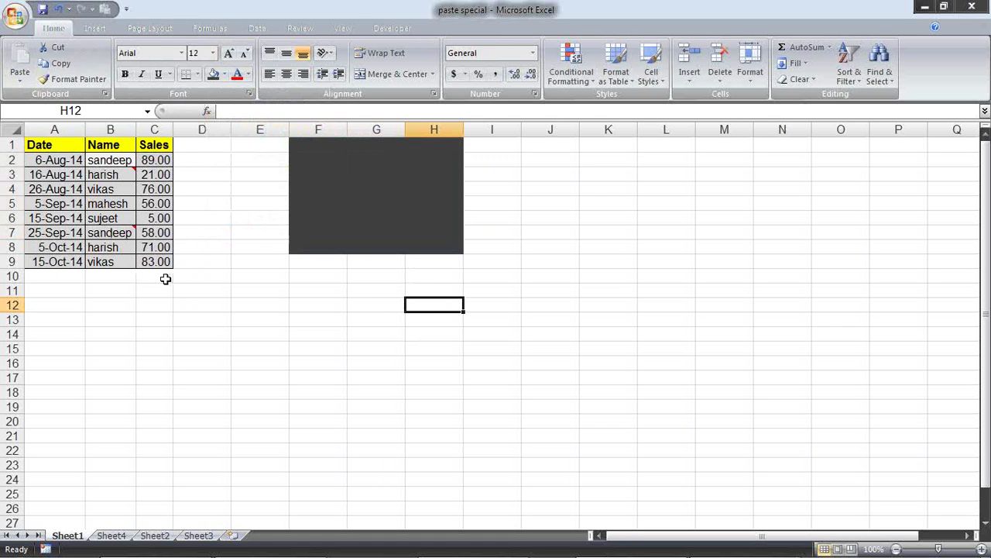
pyautogui.moveTo(52, 145); pyautogui.dragTo(146, 261)
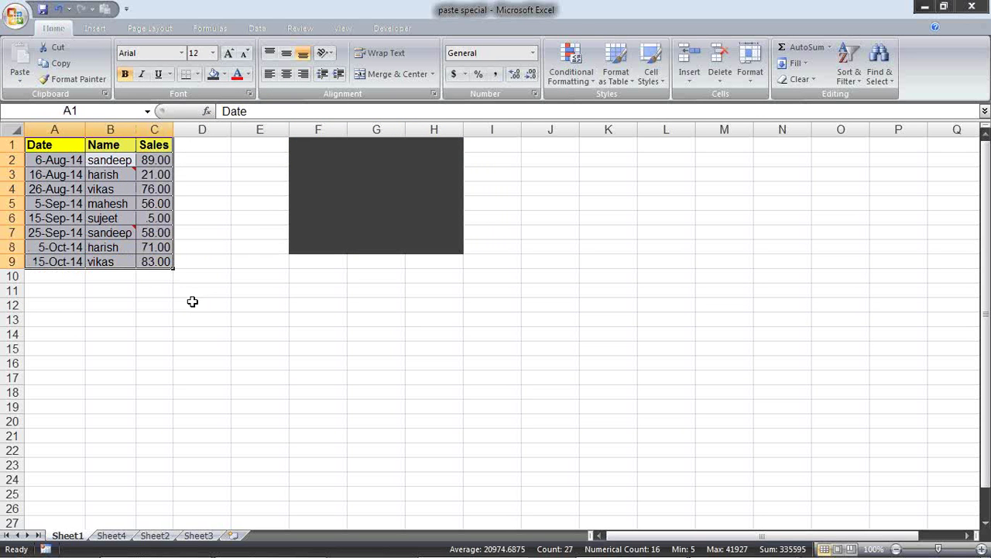
# Copy A1:C9, paste it as a static picture and position it over the grey block at F1.
pyautogui.hotkey('ctrl', 'c')
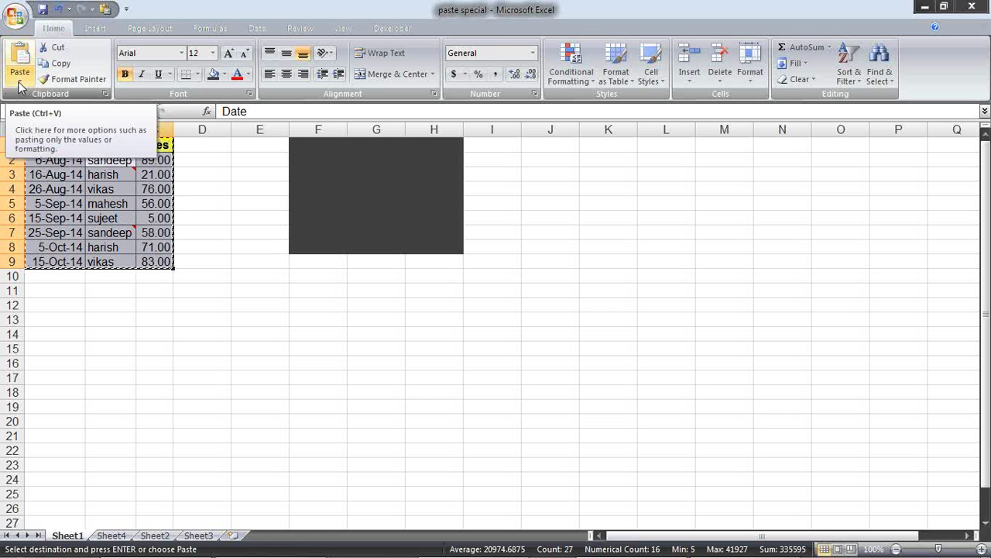
pyautogui.click(20, 85)
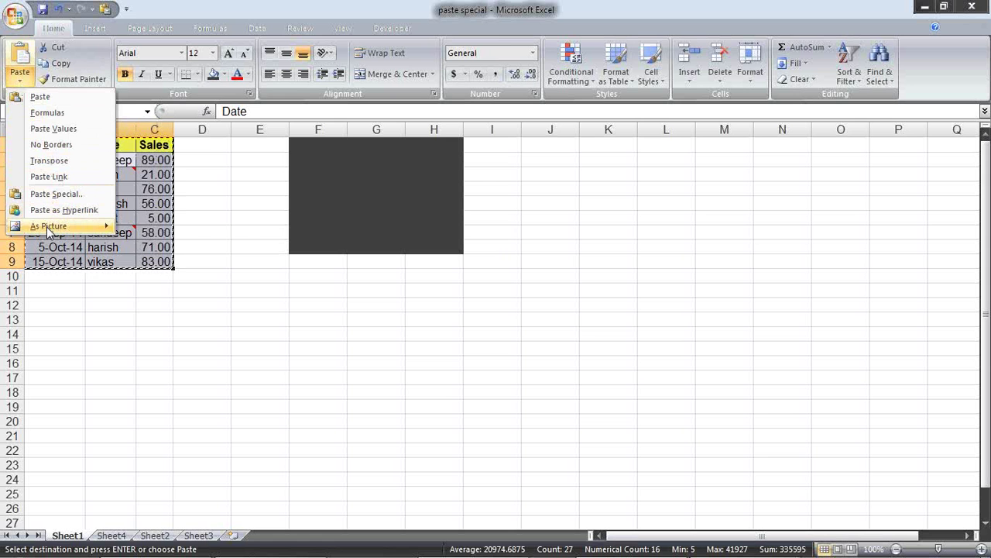
pyautogui.moveTo(48, 229)
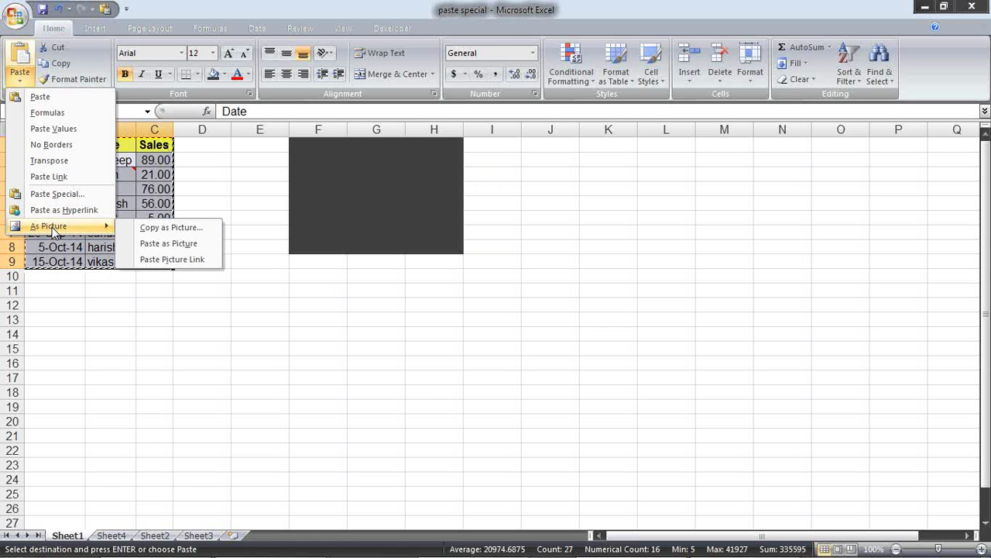
pyautogui.click(167, 245)
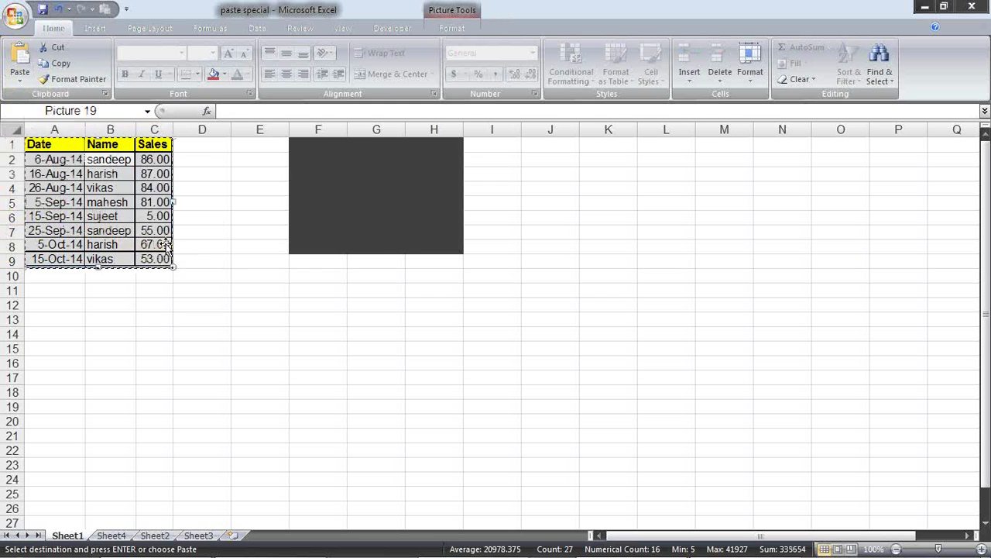
pyautogui.moveTo(327, 243)
pyautogui.mouseDown()
pyautogui.moveTo(349, 267)
pyautogui.moveTo(366, 209)
pyautogui.moveTo(358, 199)
pyautogui.mouseUp()
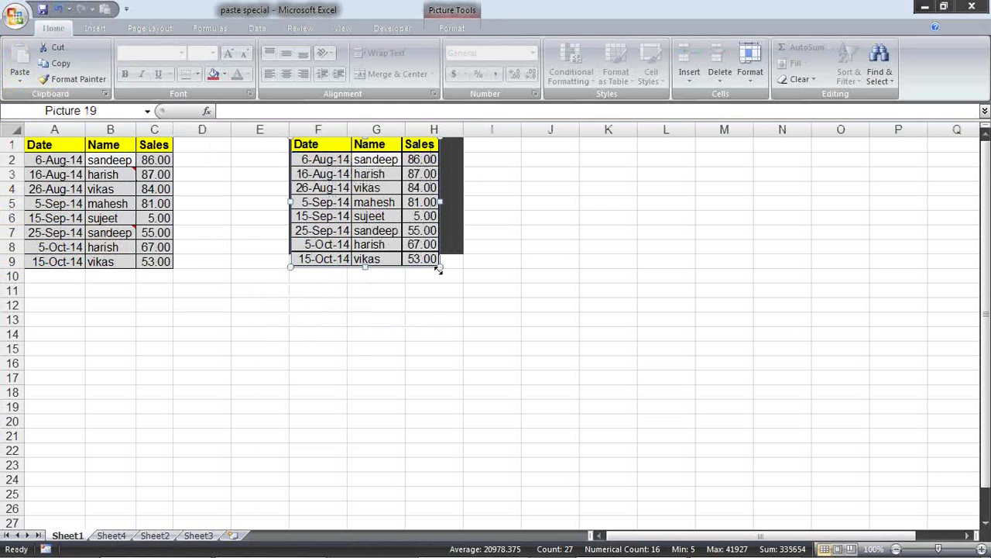
pyautogui.moveTo(439, 267)
pyautogui.mouseDown()
pyautogui.moveTo(433, 244)
pyautogui.moveTo(426, 251)
pyautogui.mouseUp()
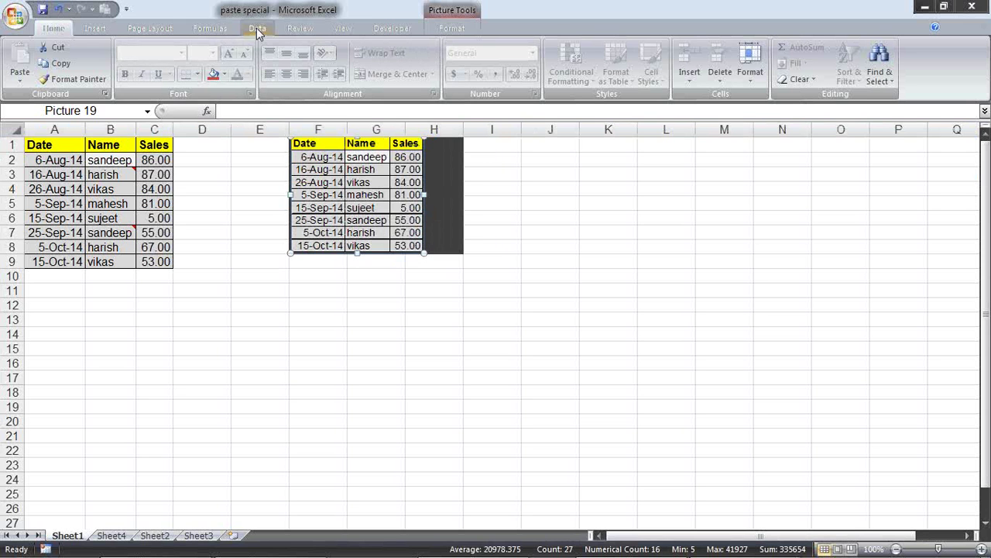
# Hide the worksheet gridlines and open the fill colours for C1:I10 without applying one.
pyautogui.click(441, 173)
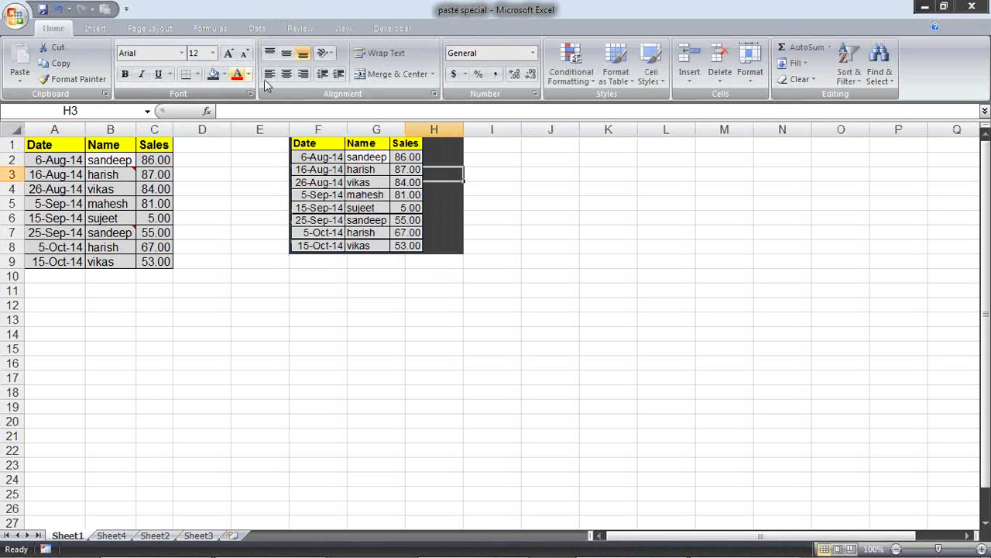
pyautogui.click(340, 28)
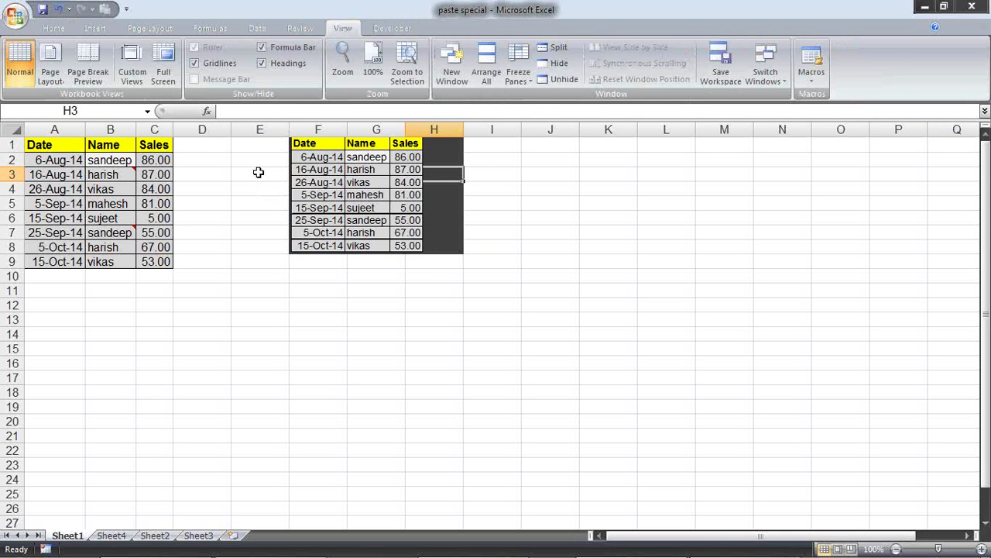
pyautogui.click(224, 65)
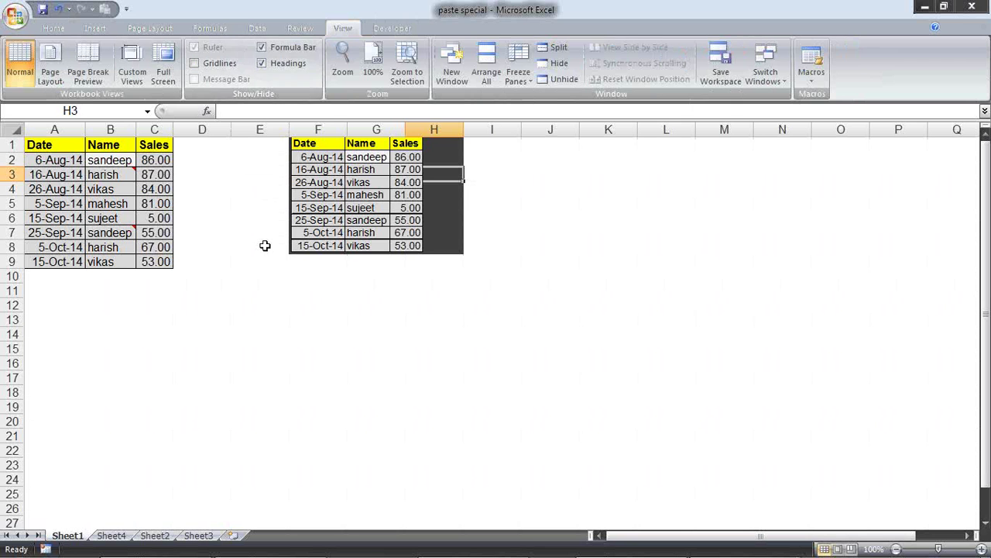
pyautogui.moveTo(502, 277); pyautogui.dragTo(158, 113)
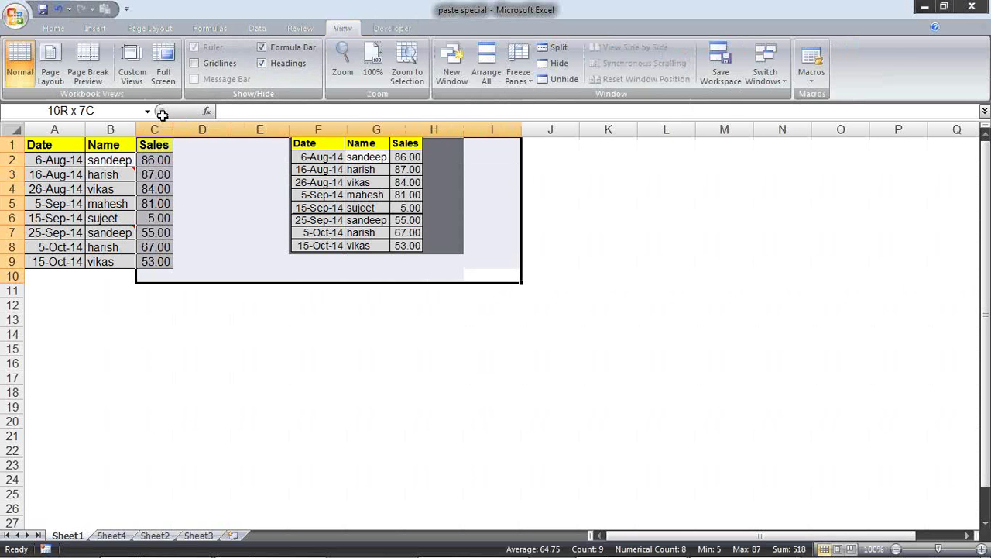
pyautogui.click(70, 28)
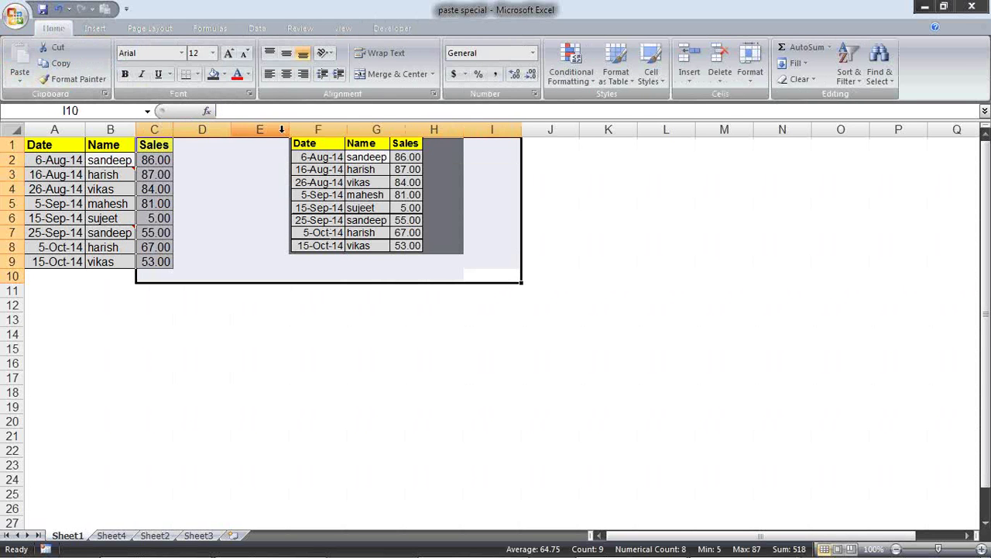
pyautogui.click(224, 74)
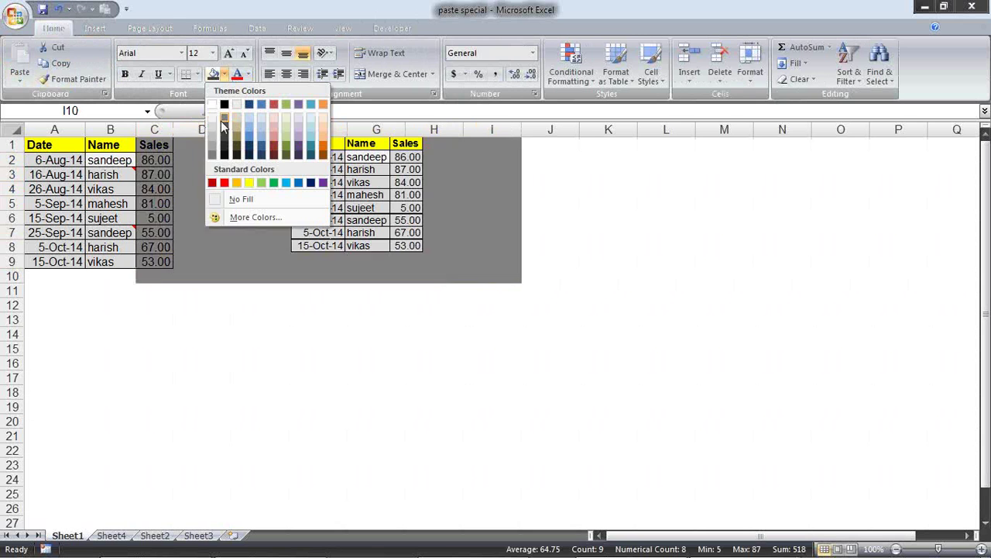
pyautogui.click(491, 287)
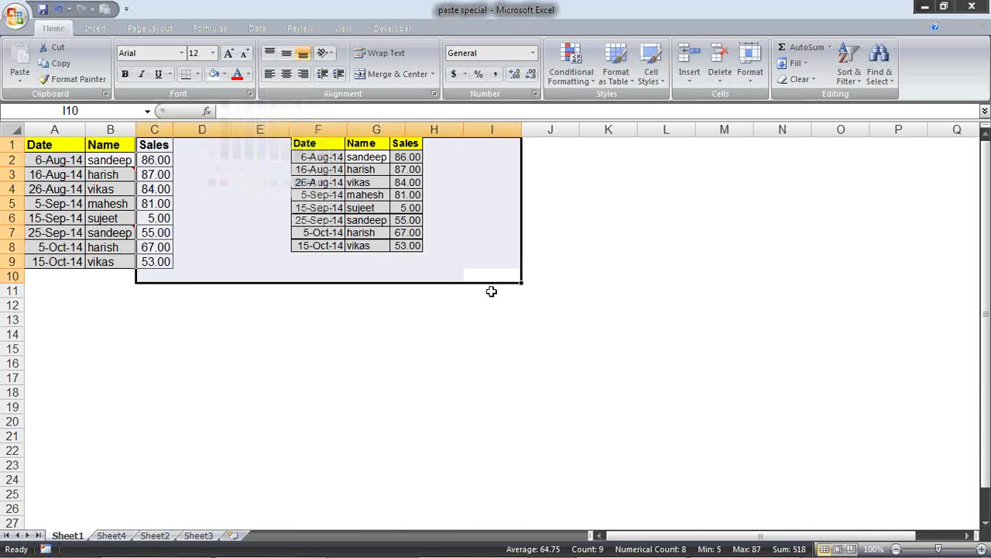
pyautogui.click(493, 291)
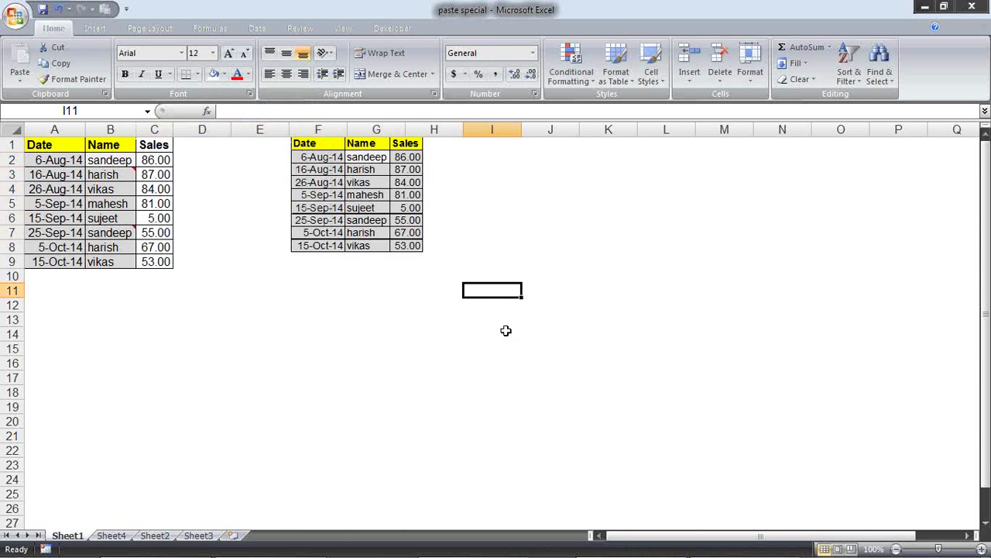
# Turn the worksheet gridlines back on.
pyautogui.click(391, 247)
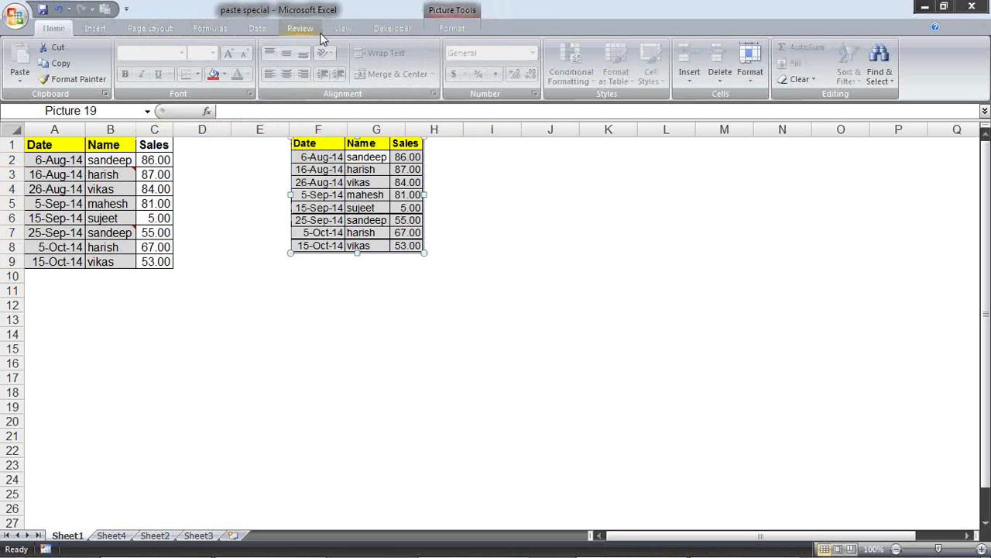
pyautogui.click(343, 28)
pyautogui.click(194, 63)
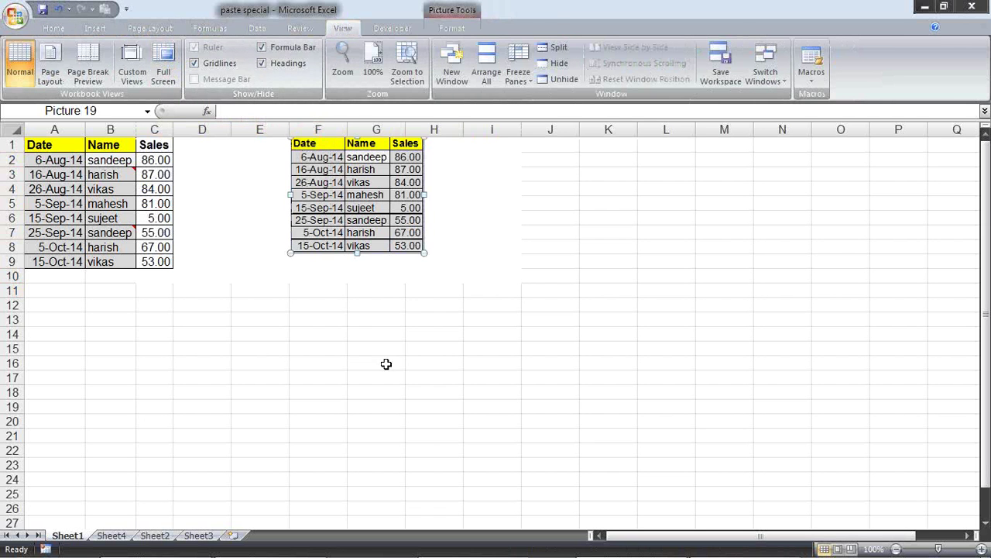
pyautogui.click(386, 364)
pyautogui.click(373, 289)
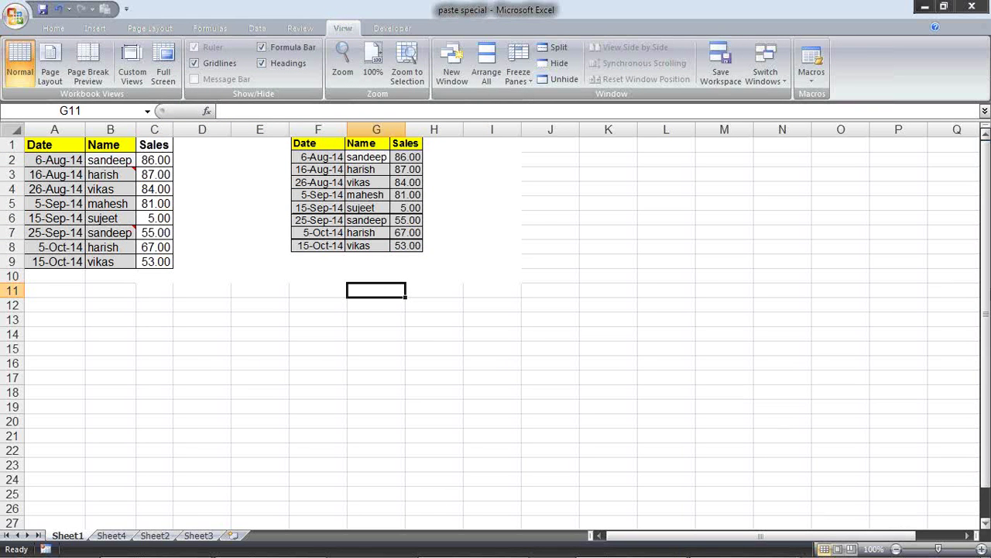
# Change the name in B2 to pradeep; the static picture keeps the old values.
pyautogui.click(430, 192)
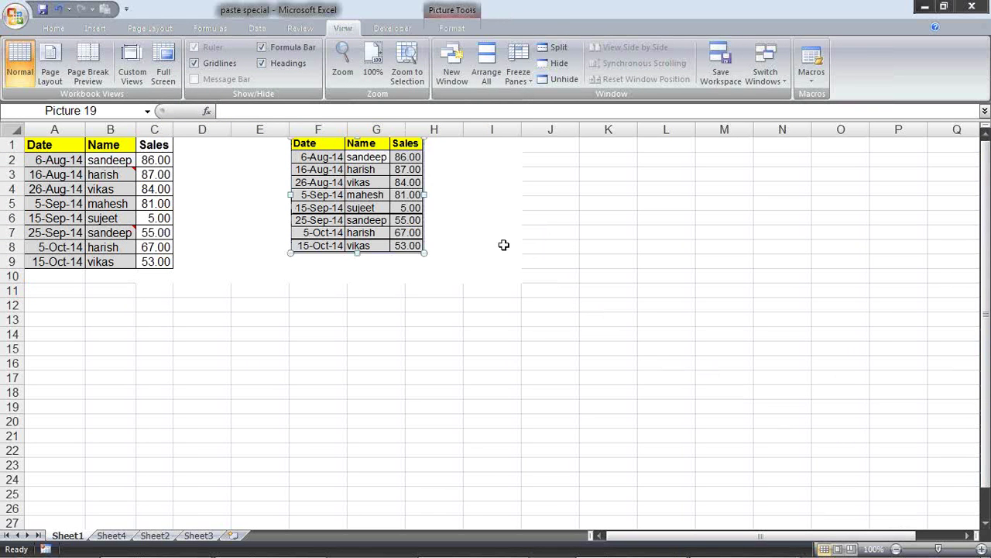
pyautogui.click(108, 158)
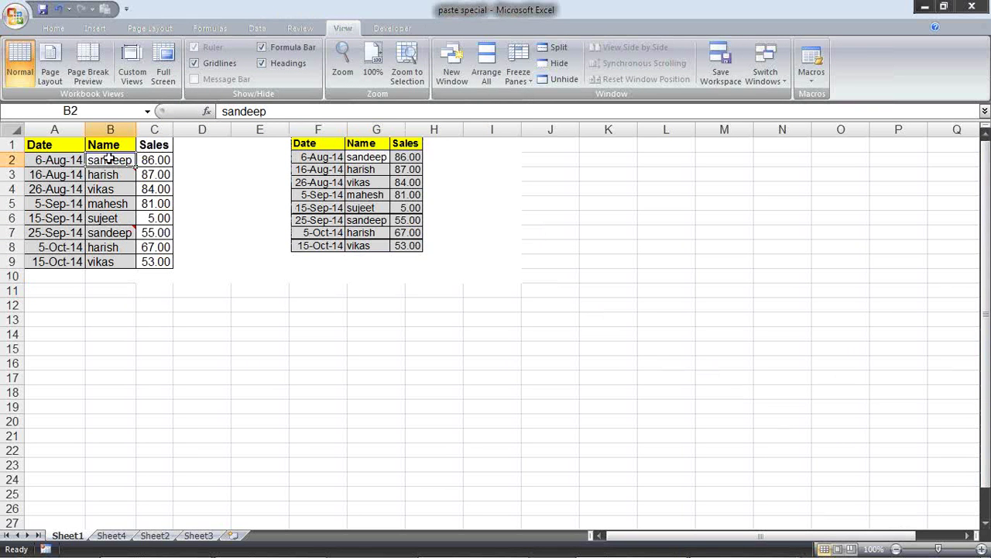
pyautogui.write('pradeep')
pyautogui.press('Return')
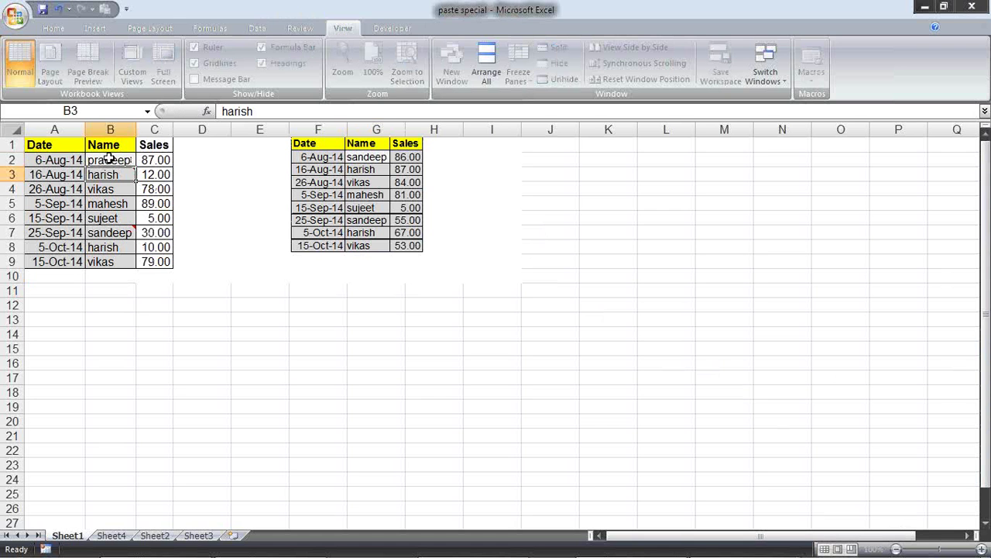
pyautogui.click(335, 189)
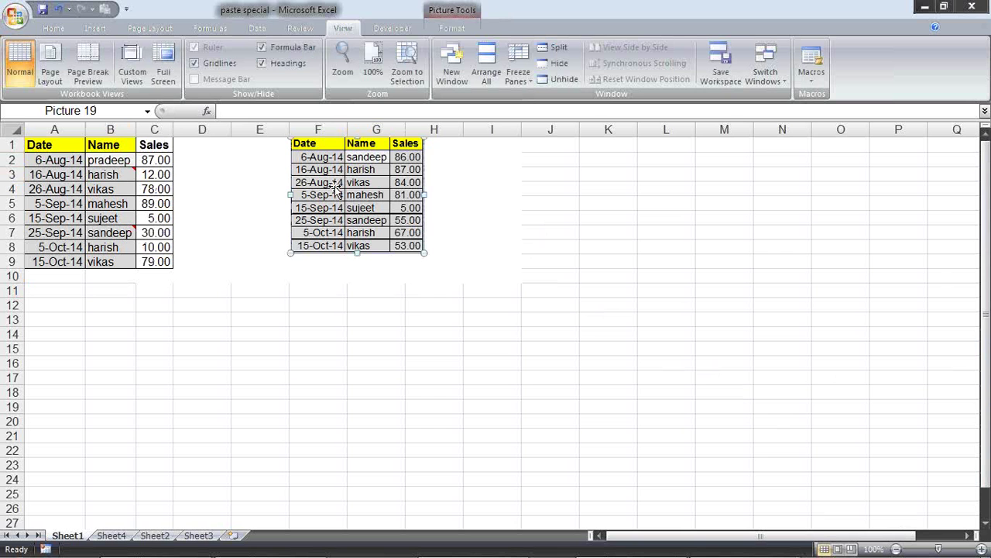
# Delete the static picture and copy the sales table A1:C9.
pyautogui.press('Delete')
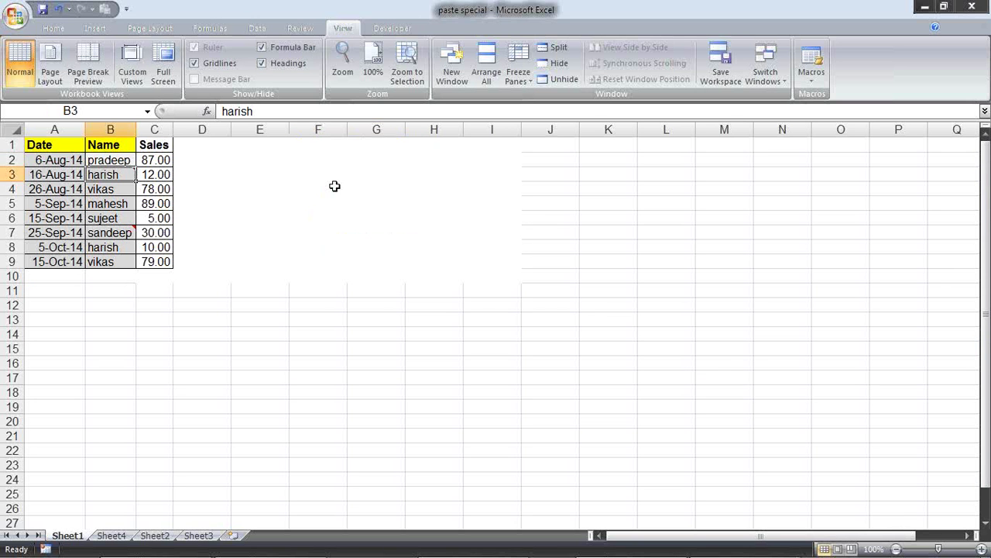
pyautogui.moveTo(35, 144); pyautogui.dragTo(155, 261)
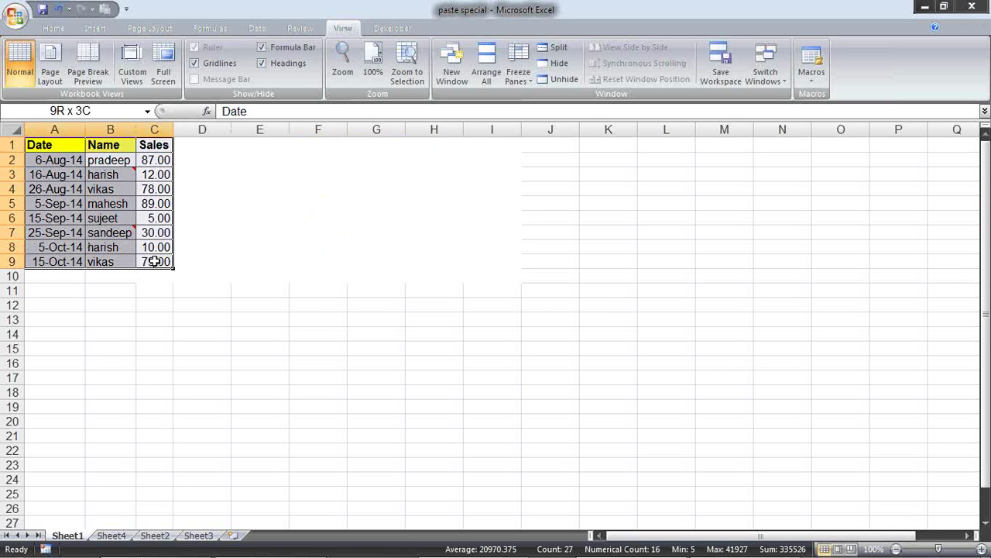
pyautogui.hotkey('ctrl', 'c')
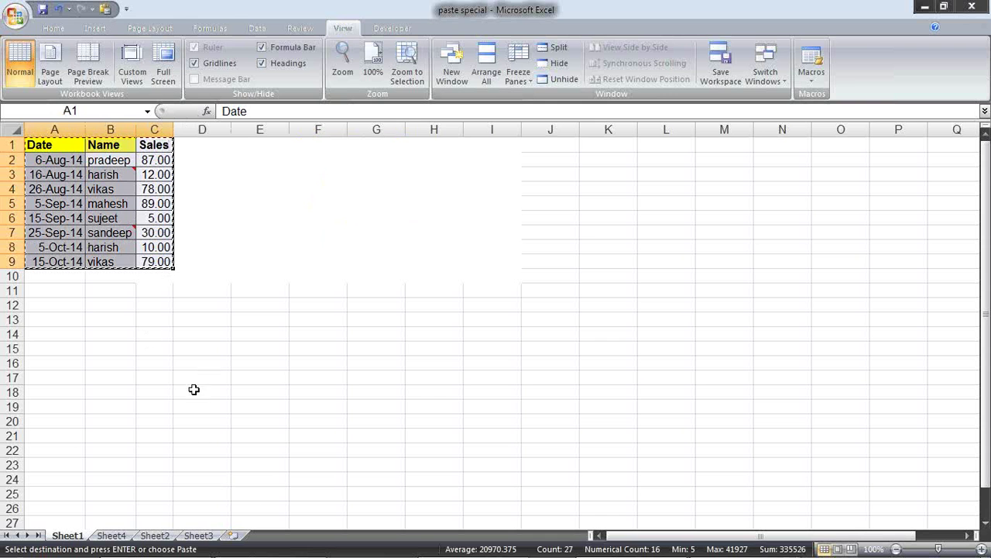
# Paste A1:C9 as a linked picture starting at column E, enlarged to about double size.
pyautogui.click(48, 29)
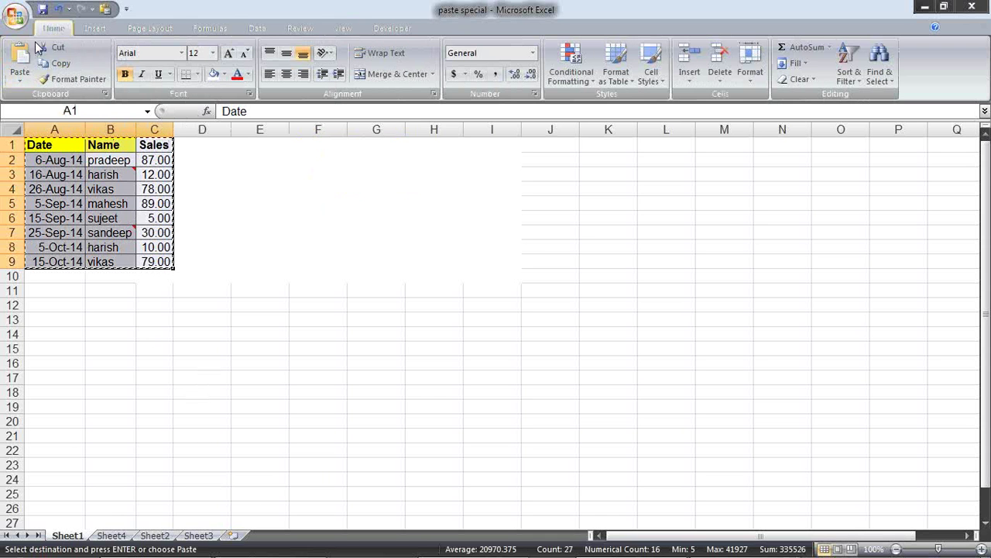
pyautogui.click(20, 82)
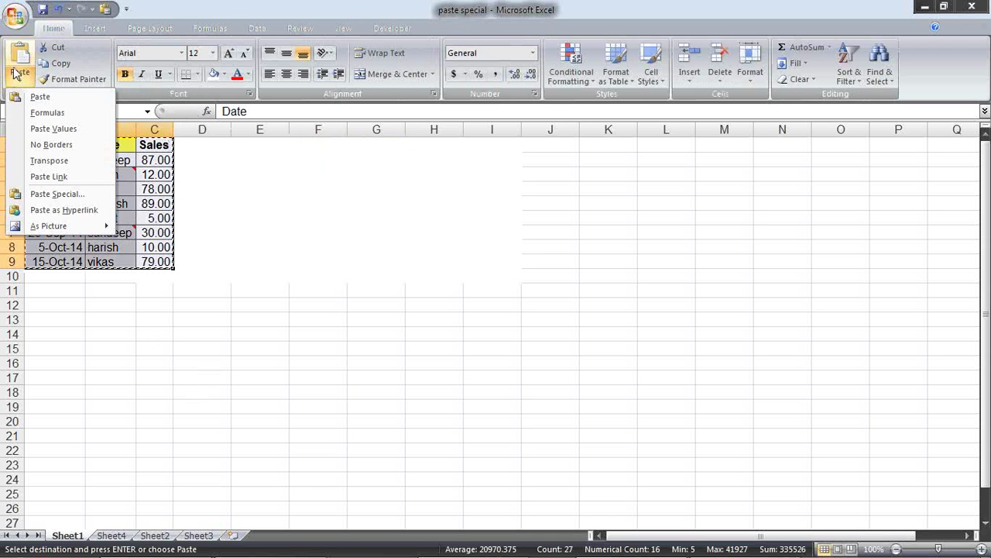
pyautogui.moveTo(48, 225)
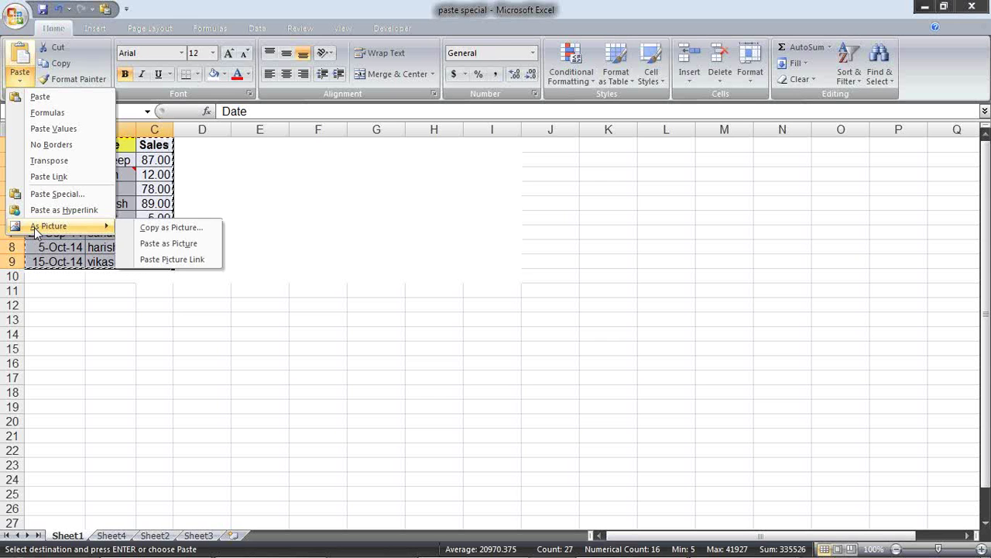
pyautogui.click(165, 261)
pyautogui.moveTo(118, 167); pyautogui.dragTo(344, 196)
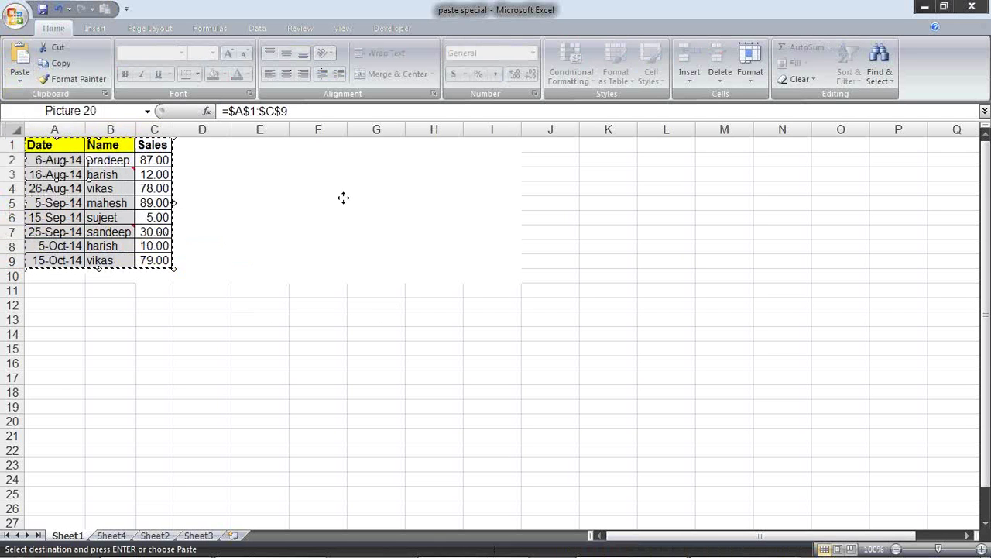
pyautogui.moveTo(401, 295); pyautogui.dragTo(469, 424)
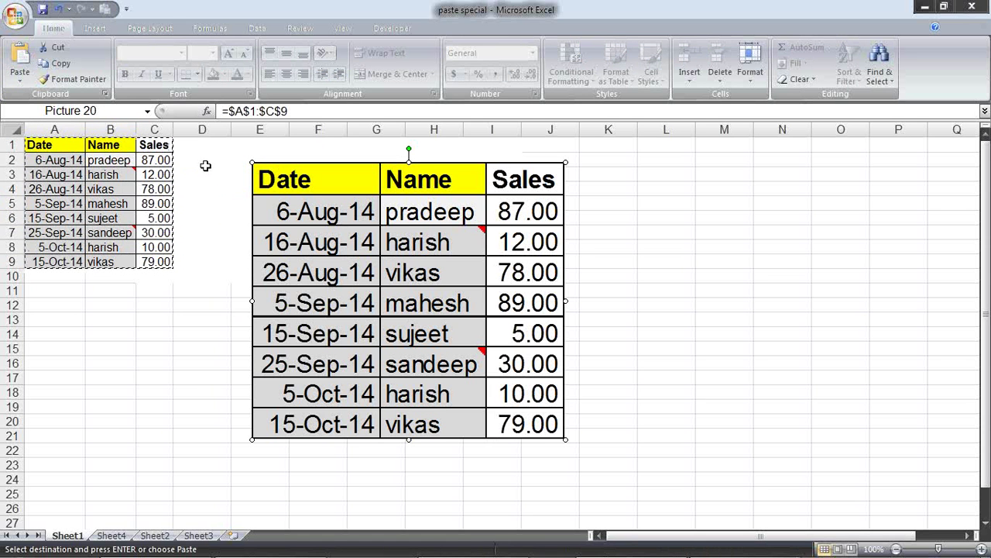
# Change the name in B2 to sandeep.
pyautogui.press('Escape')
pyautogui.click(122, 160)
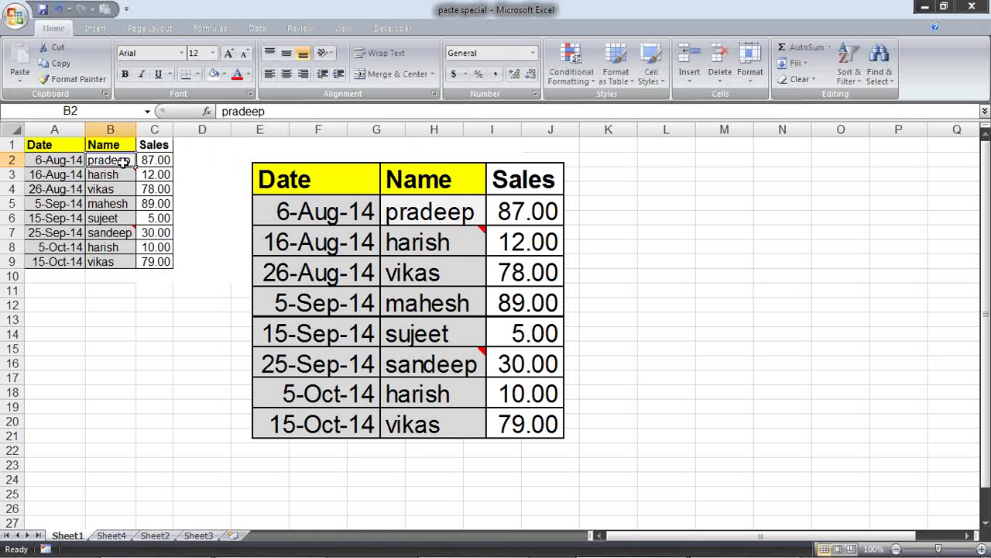
pyautogui.write('Sand')
pyautogui.press('Return')
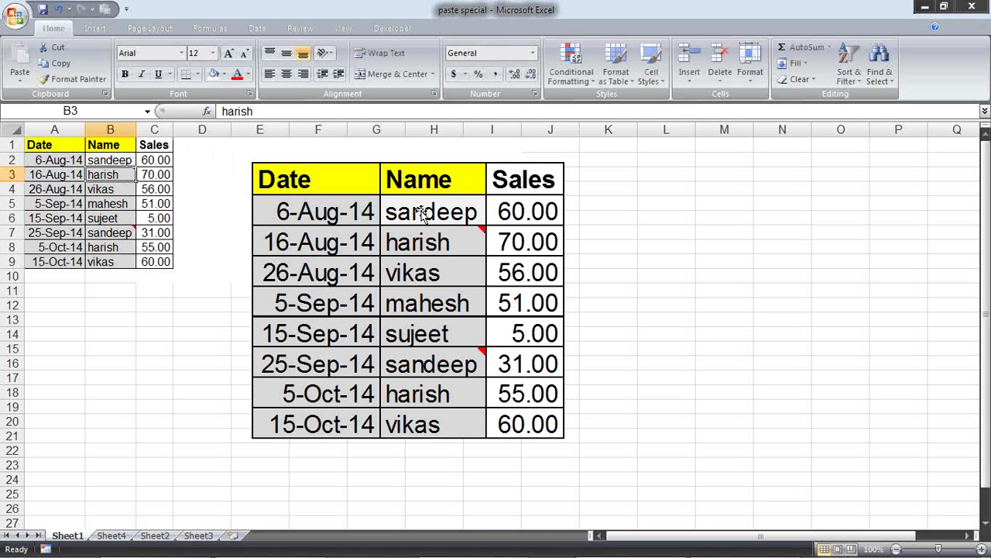
# Fill A2:B5 orange, with the linked picture mirroring the change.
pyautogui.moveTo(58, 163); pyautogui.dragTo(108, 205)
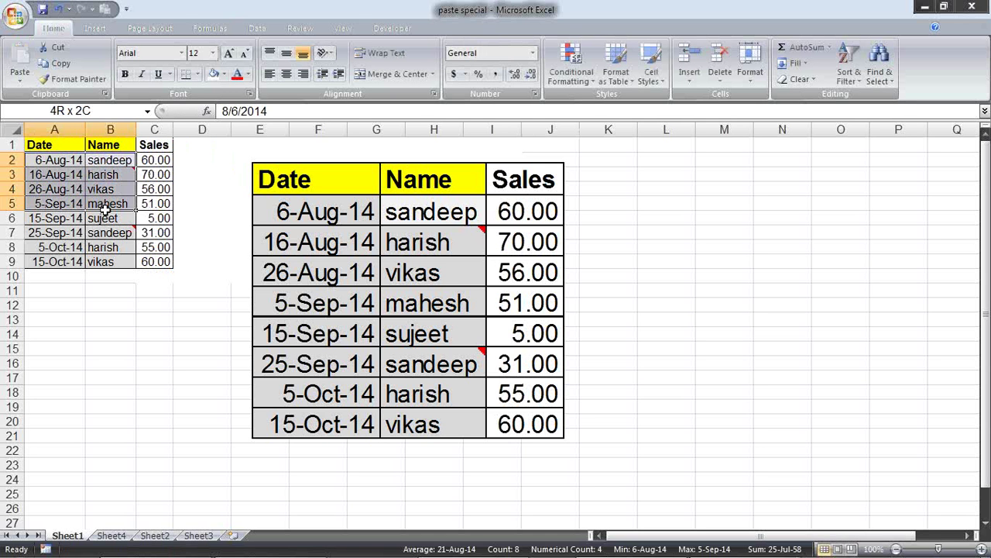
pyautogui.click(224, 74)
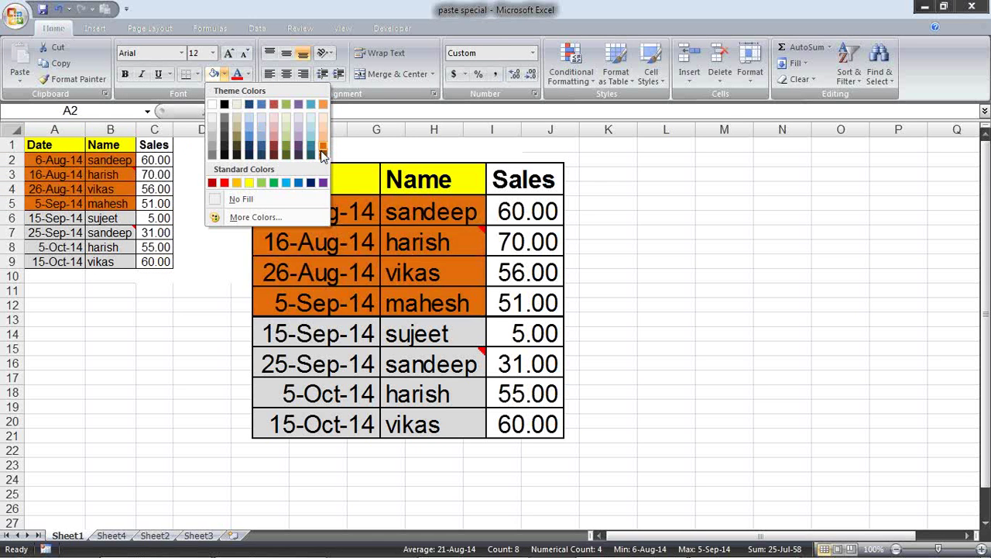
pyautogui.click(323, 144)
pyautogui.click(708, 302)
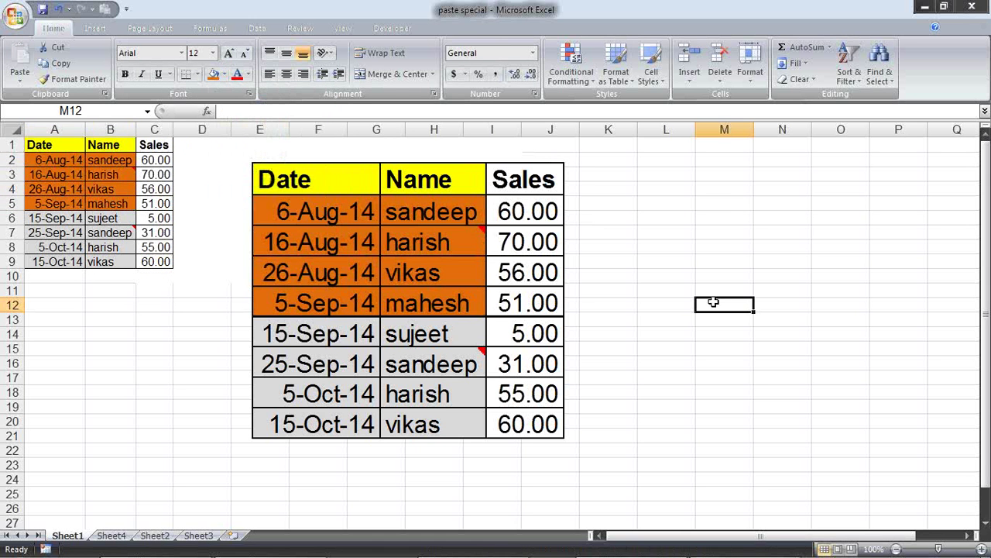
pyautogui.click(559, 307)
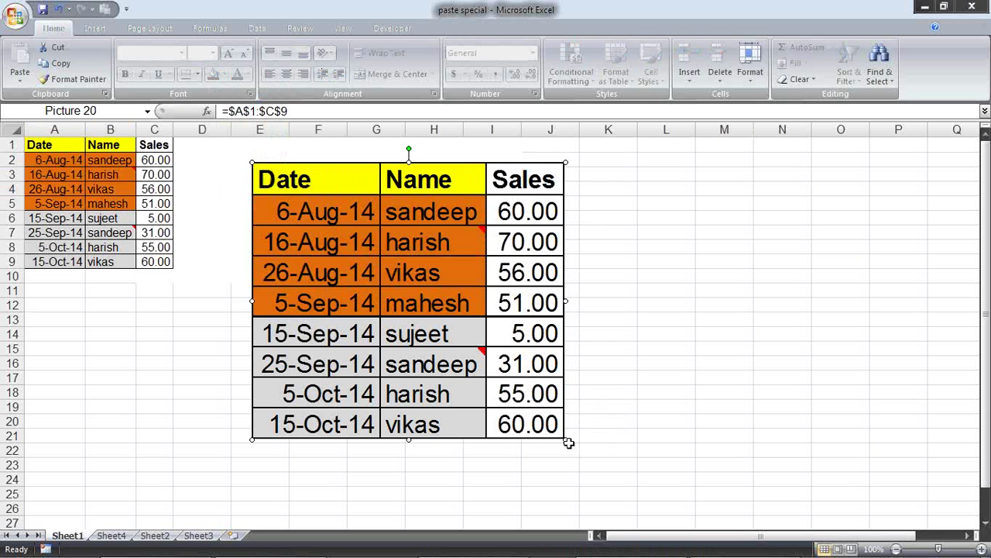
# Shrink the linked picture to about 128% size and move it up to start at E1.
pyautogui.moveTo(565, 439); pyautogui.dragTo(513, 391)
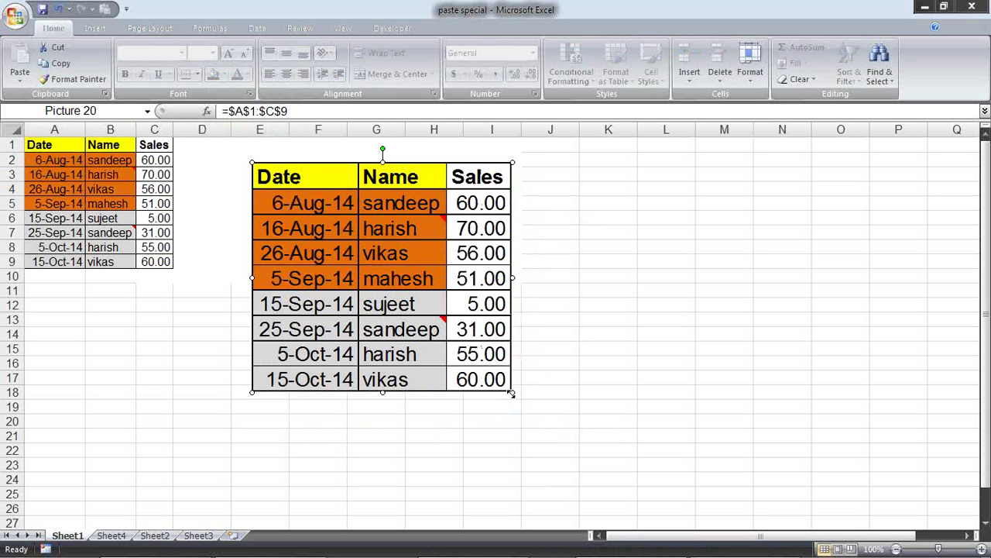
pyautogui.moveTo(511, 392); pyautogui.dragTo(490, 372)
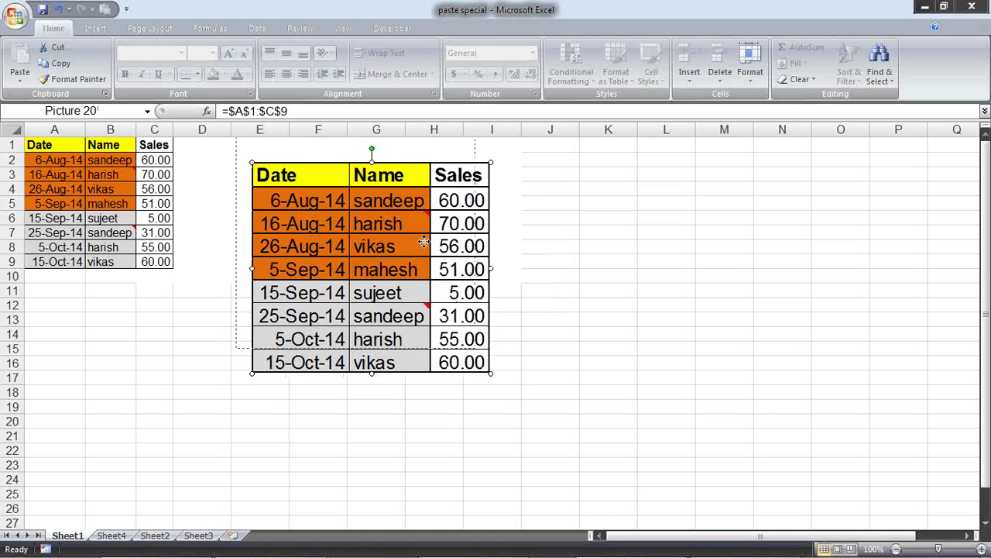
pyautogui.moveTo(439, 288); pyautogui.dragTo(422, 264)
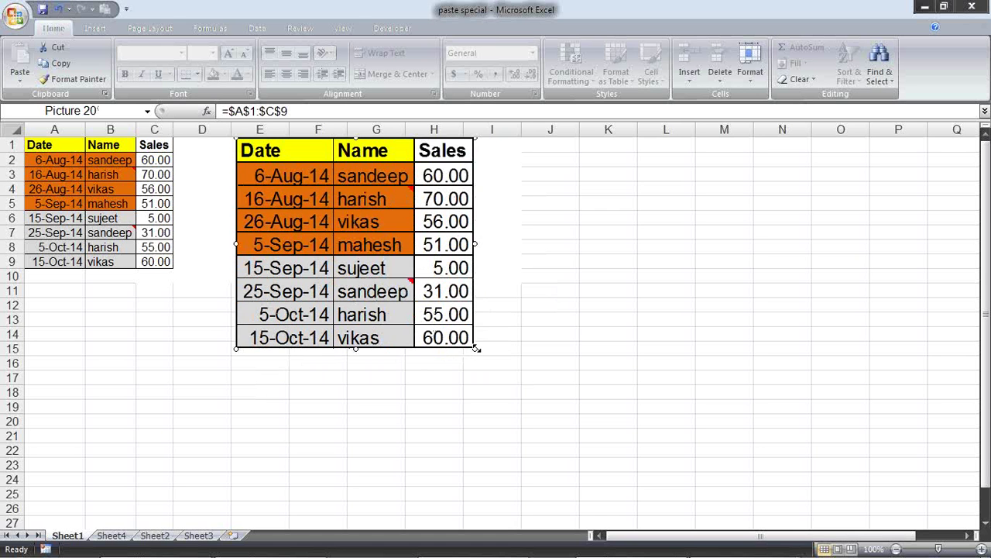
pyautogui.moveTo(474, 349); pyautogui.dragTo(444, 323)
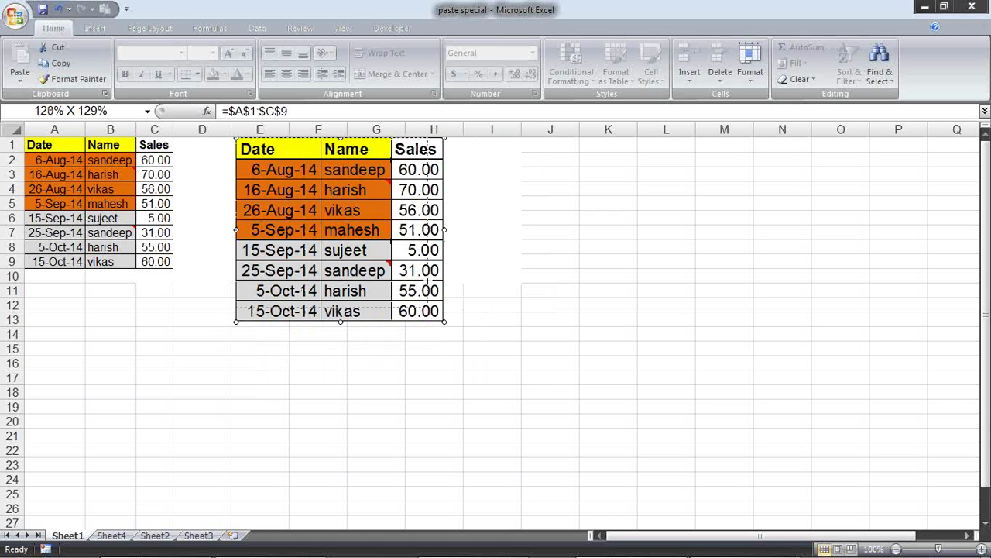
pyautogui.moveTo(445, 319); pyautogui.dragTo(425, 303)
pyautogui.click(740, 280)
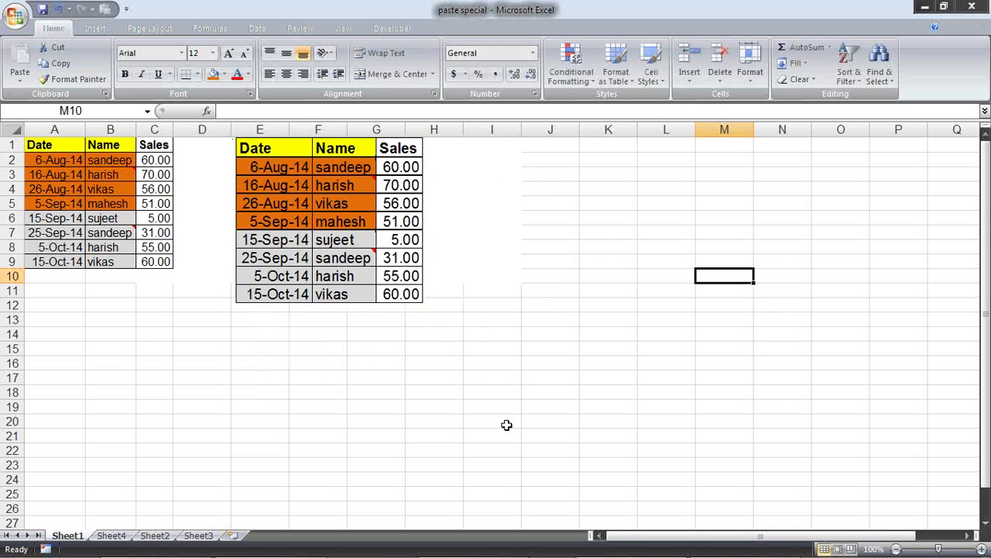
pyautogui.click(130, 536)
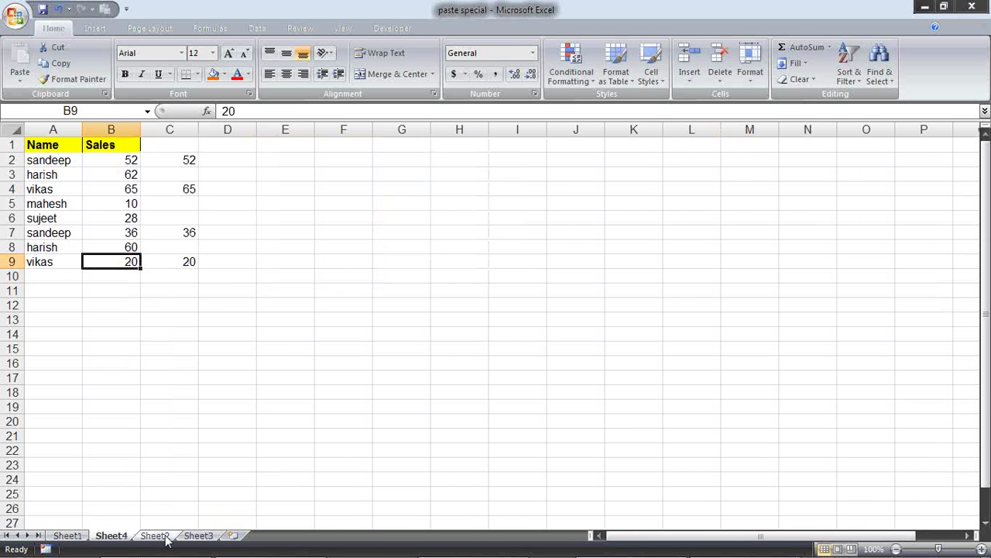
pyautogui.click(155, 536)
pyautogui.click(71, 536)
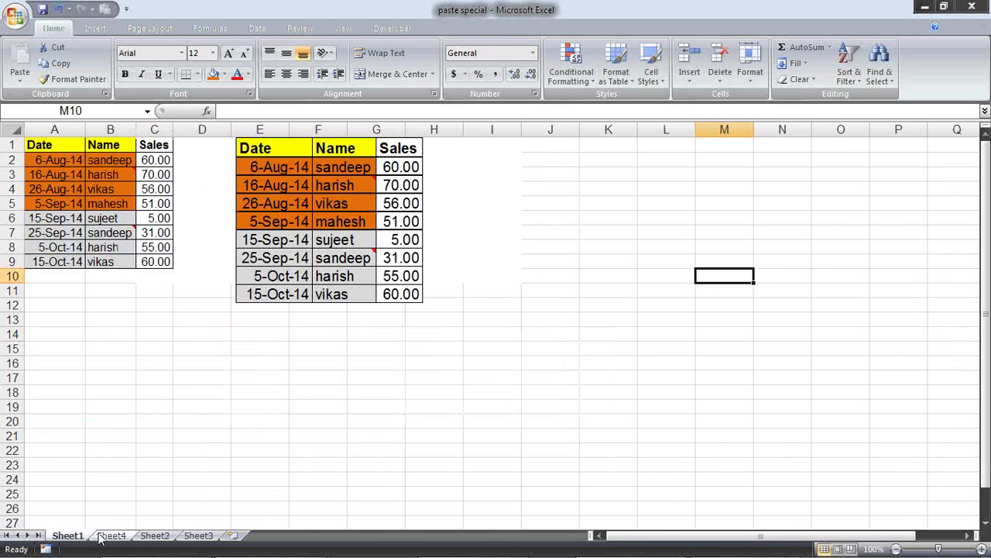
pyautogui.click(107, 535)
pyautogui.click(155, 536)
pyautogui.click(73, 537)
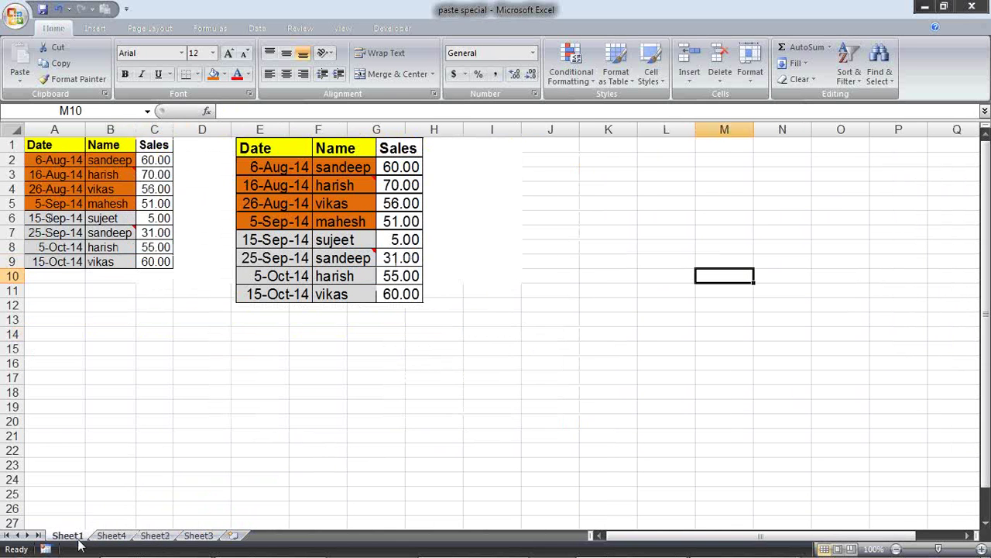